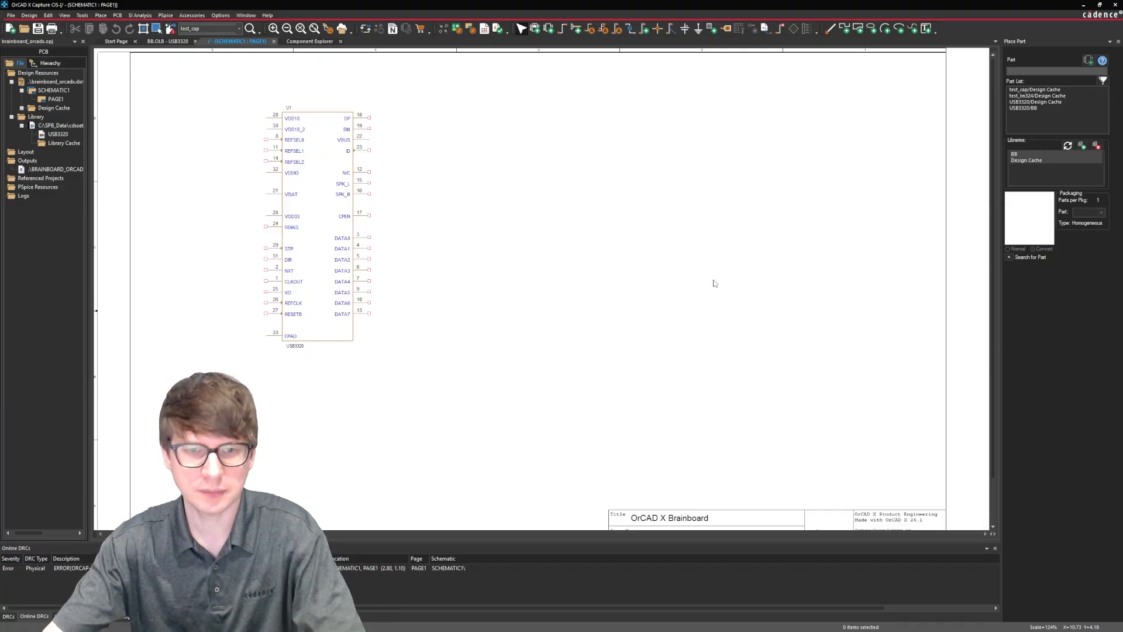
Show the Component Explorer and create a new part named MIC5205 in the BB library, with reference prefix U and a convert view.
{"action": "left_click", "coordinate": [310, 41]}
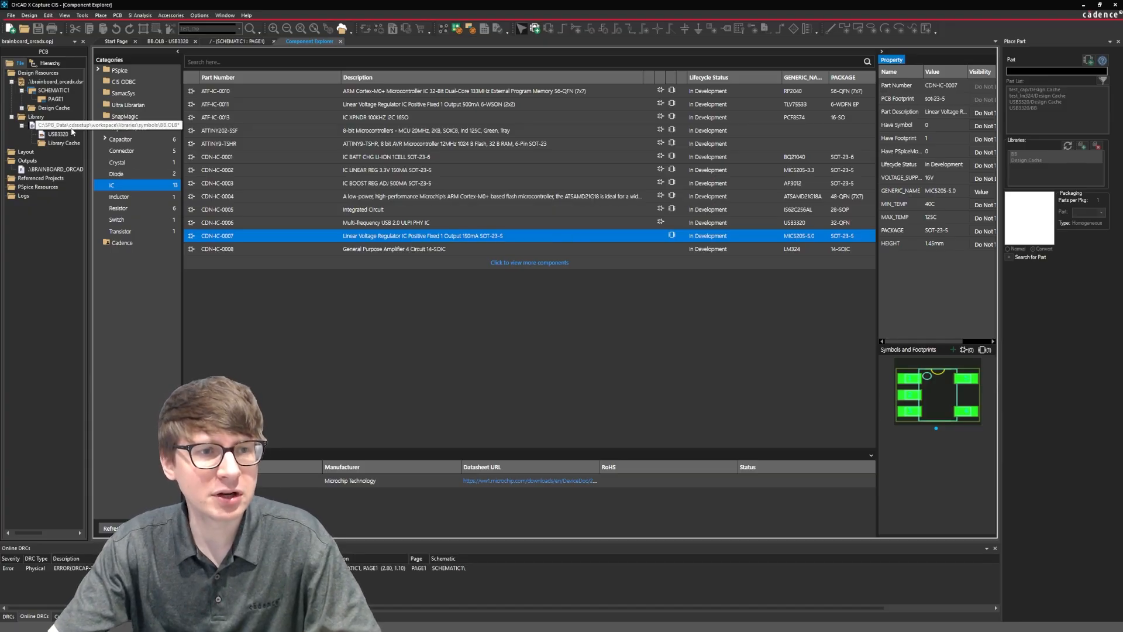
{"action": "right_click", "coordinate": [82, 126]}
{"action": "left_click", "coordinate": [117, 134]}
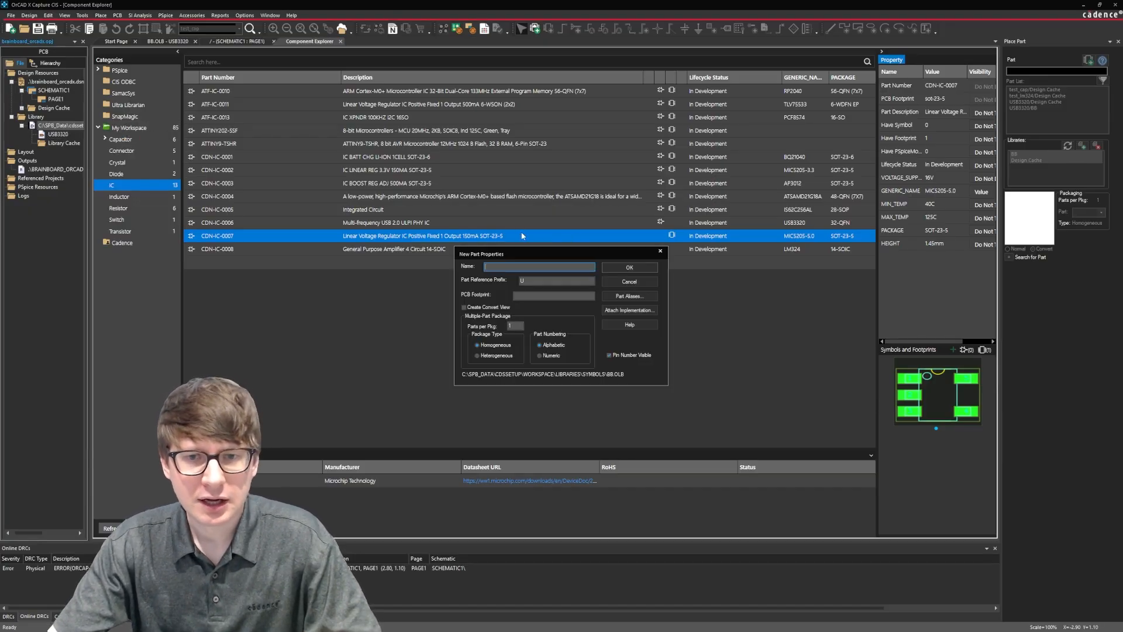
{"action": "left_click_drag", "start_coordinate": [522, 254], "coordinate": [493, 245]}
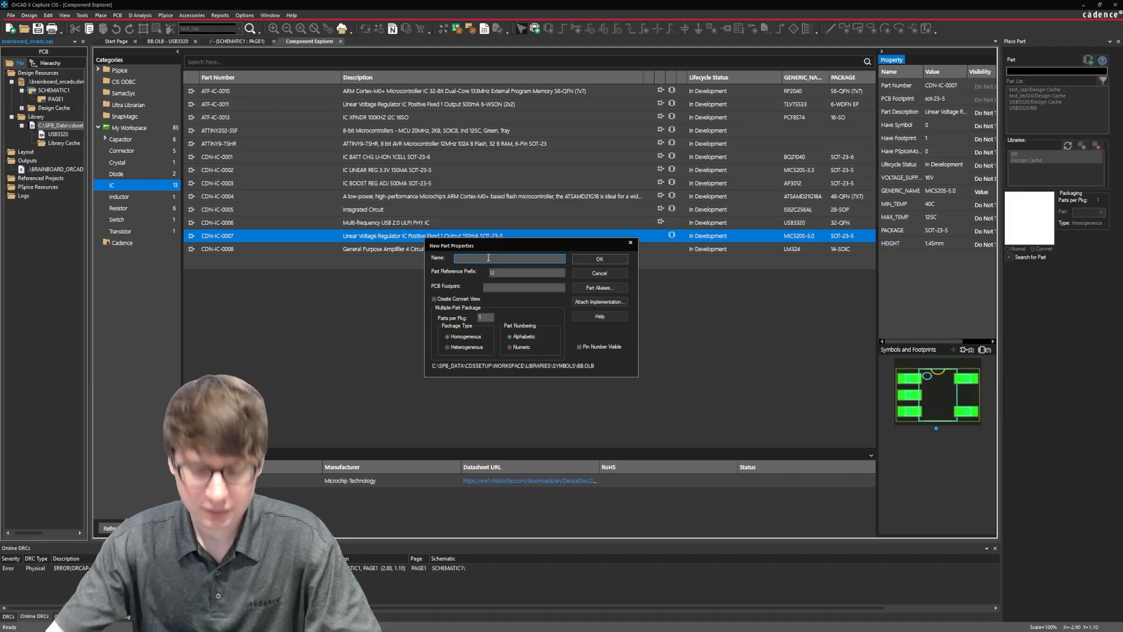
{"action": "type", "text": "MIC5205"}
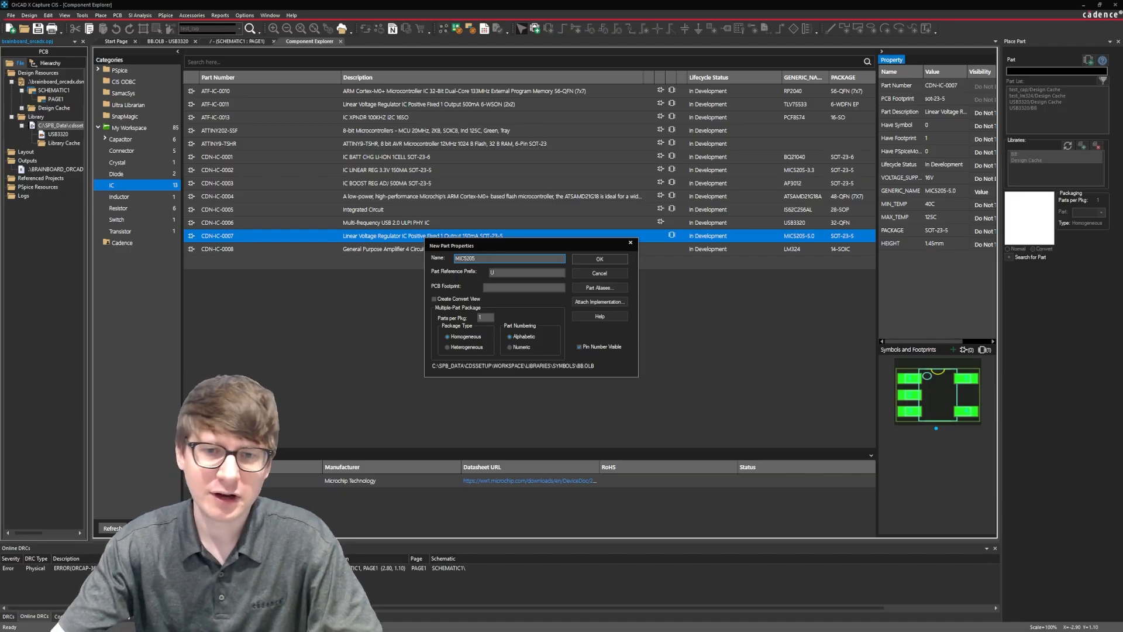
{"action": "left_click", "coordinate": [520, 273]}
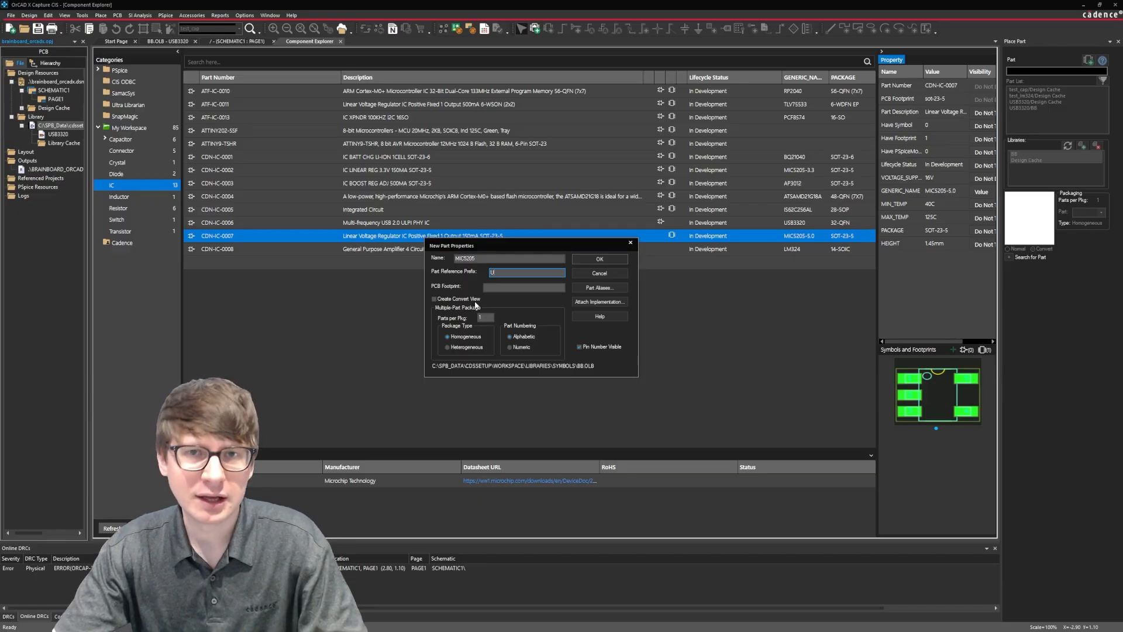
{"action": "left_click", "coordinate": [476, 298]}
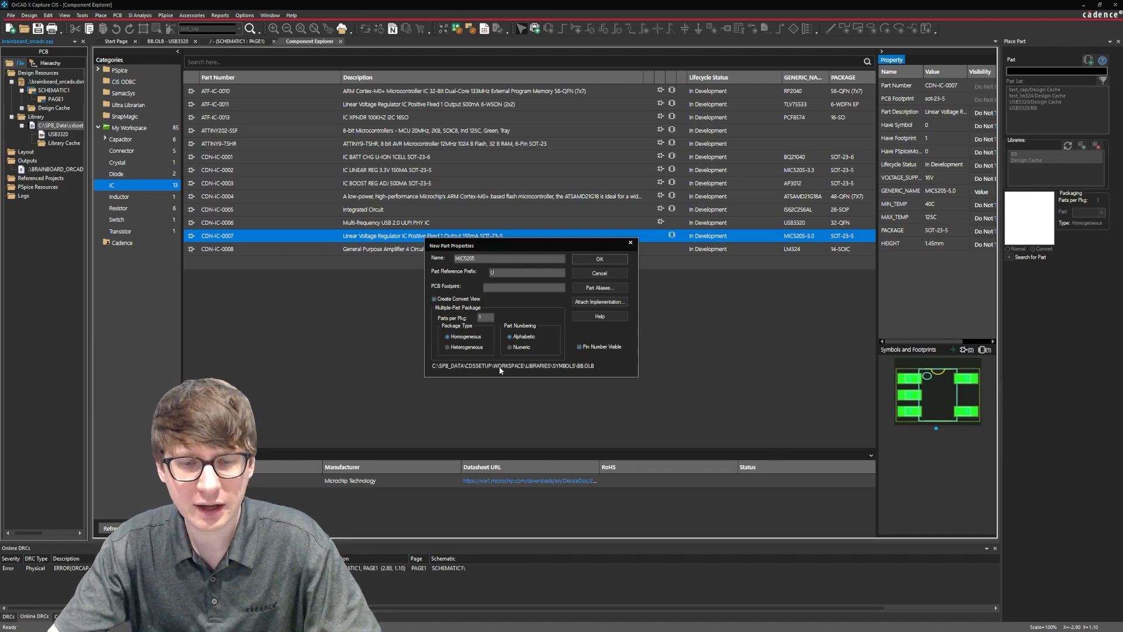
{"action": "left_click", "coordinate": [614, 260]}
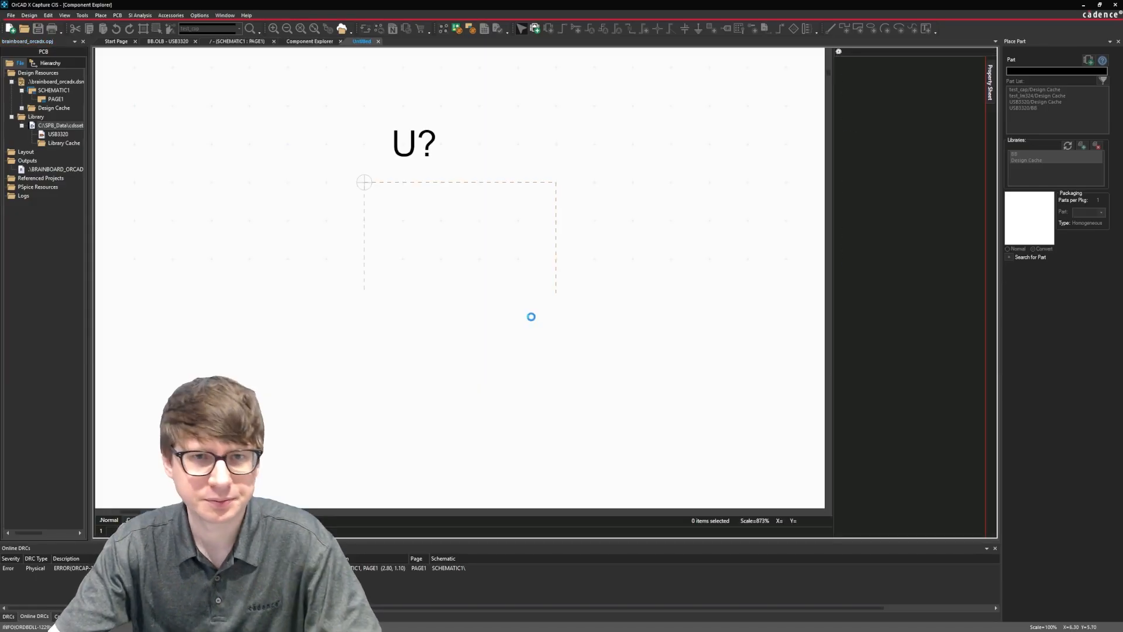
Place five pins named A, numbered from 1: pins 1 to 3 down the part's left edge, pins 4 and 5 up its right edge.
{"action": "scroll", "coordinate": [613, 284], "scroll_direction": "down", "scroll_amount": 2, "text": "ctrl"}
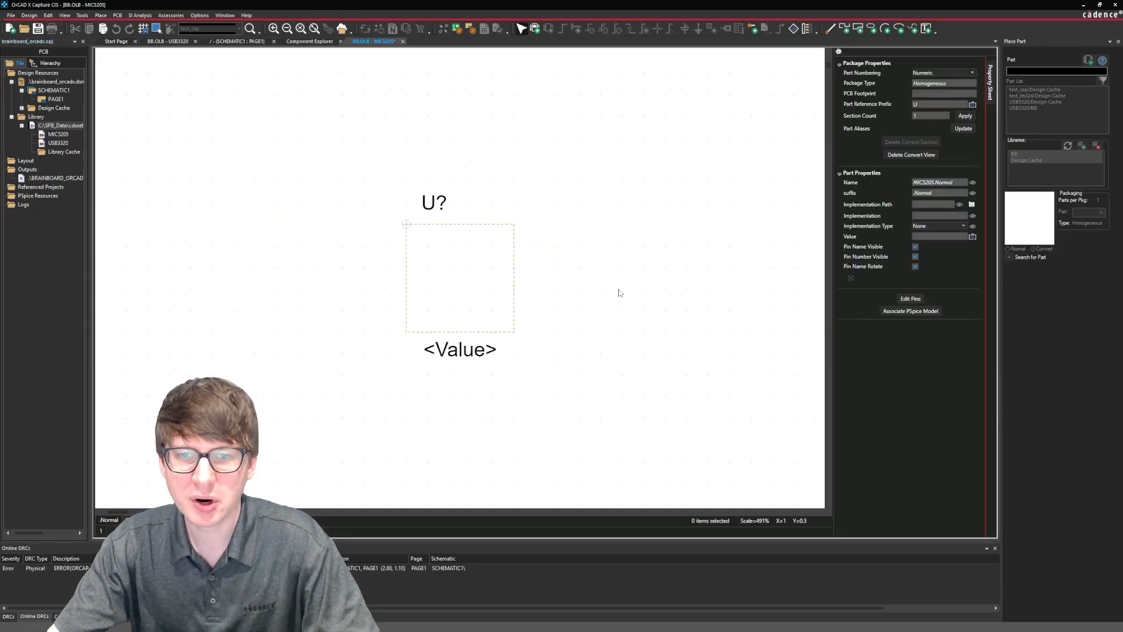
{"action": "middle_click_drag", "start_coordinate": [620, 292], "coordinate": [572, 287]}
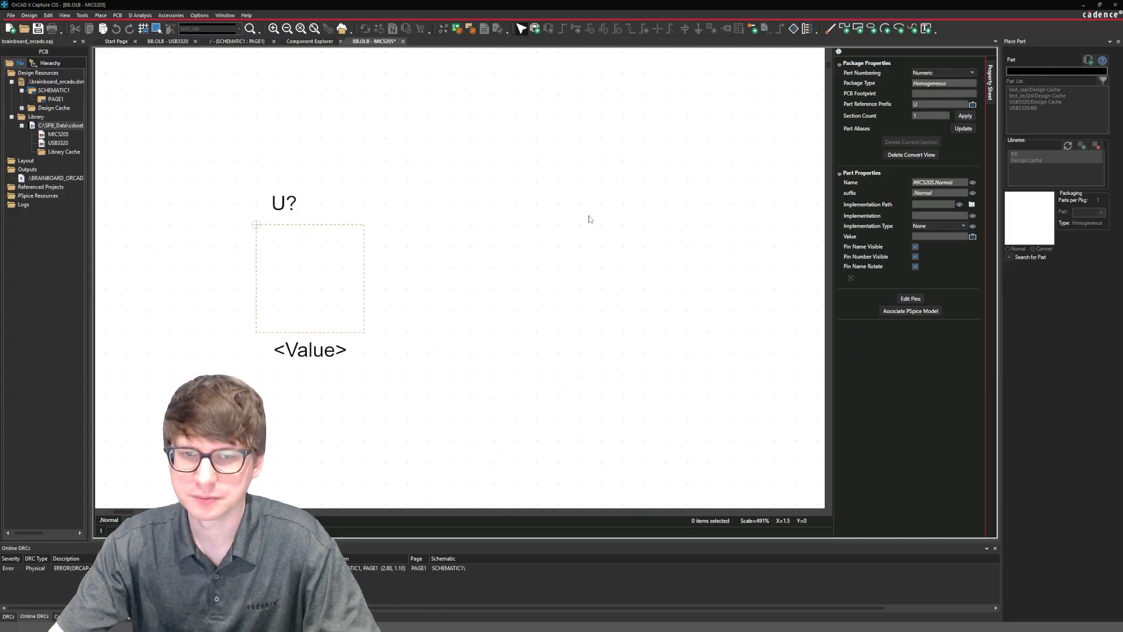
{"action": "left_click", "coordinate": [101, 15]}
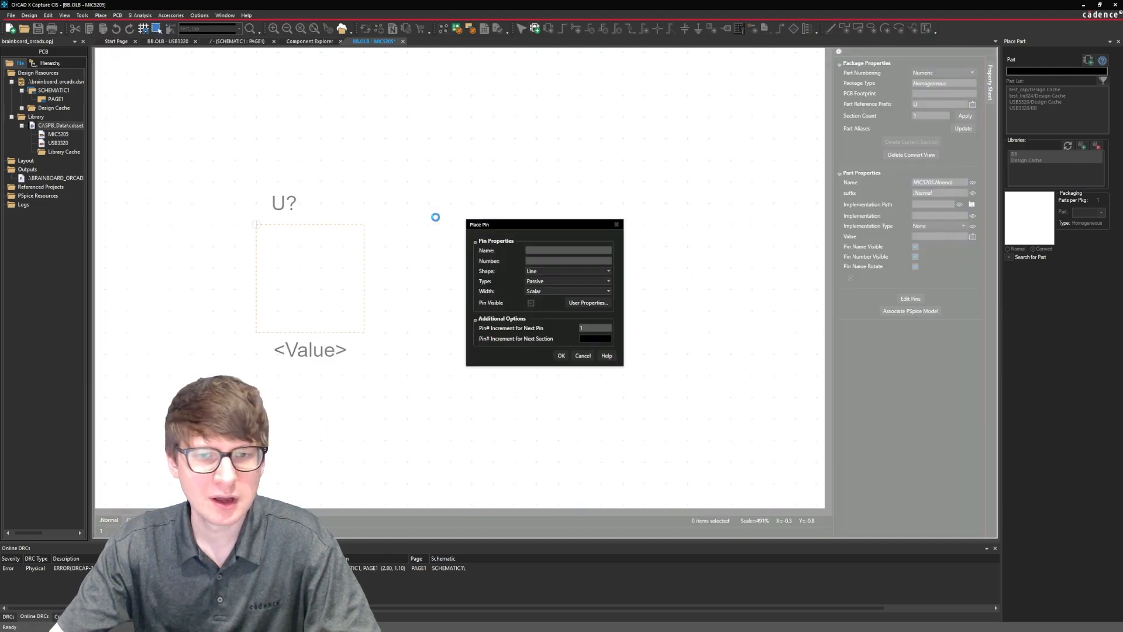
{"action": "left_click", "coordinate": [541, 250]}
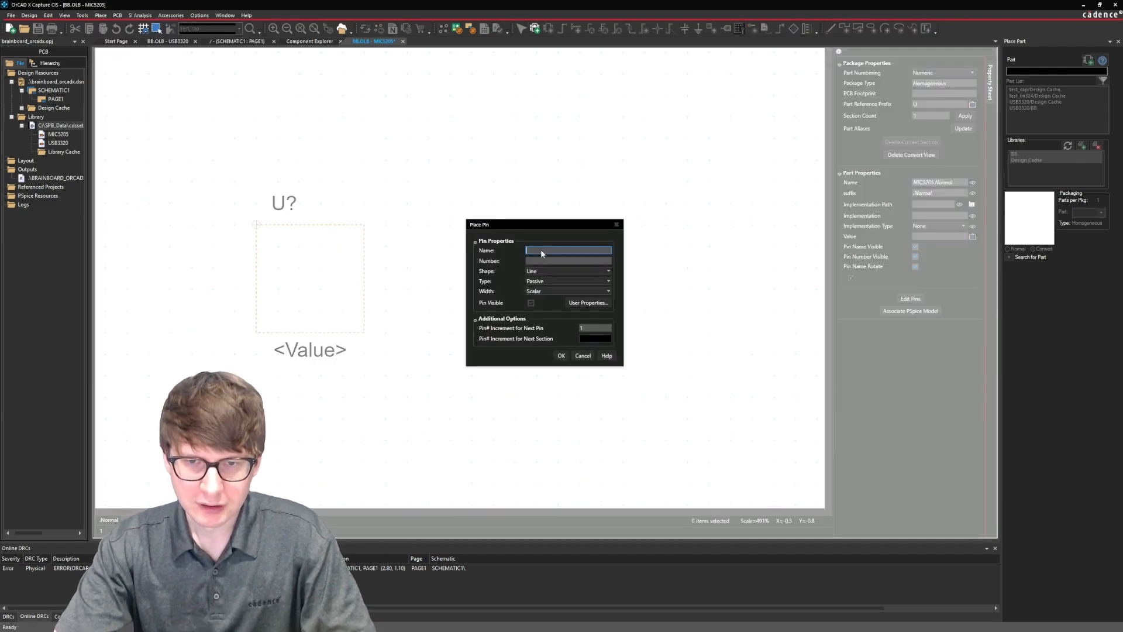
{"action": "type", "text": "A"}
{"action": "left_click", "coordinate": [538, 262]}
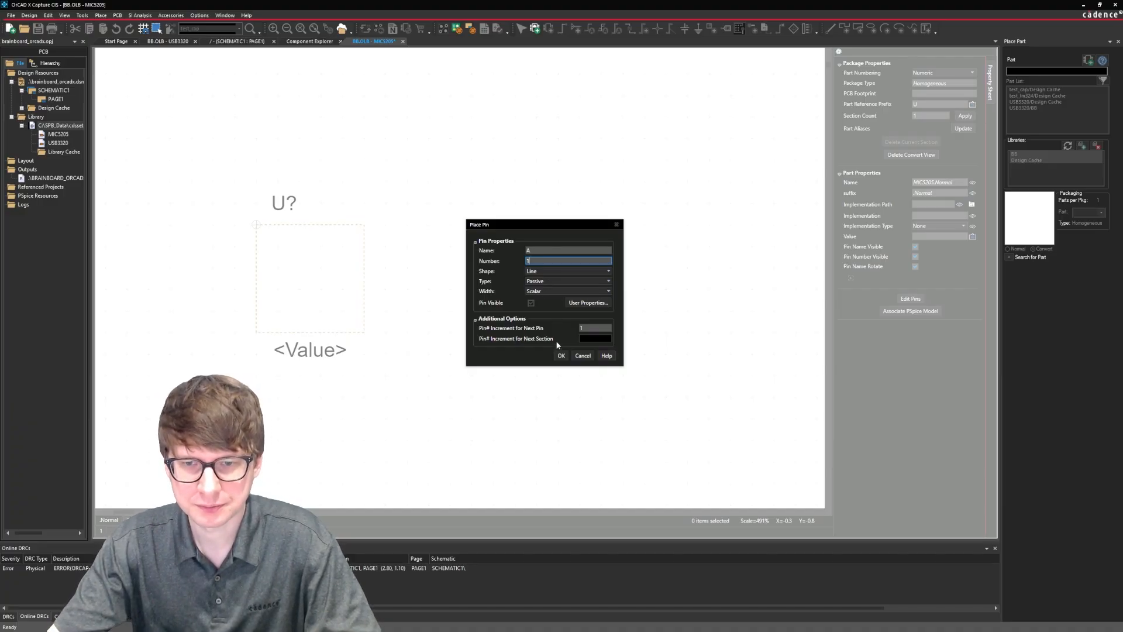
{"action": "left_click", "coordinate": [561, 356]}
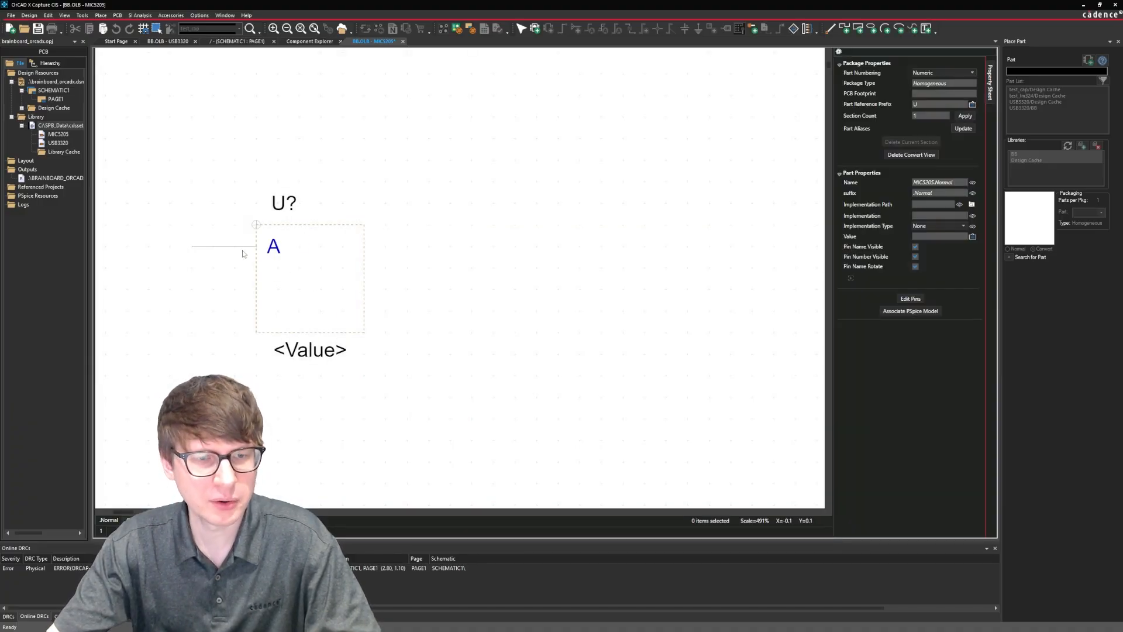
{"action": "left_click", "coordinate": [242, 247]}
{"action": "left_click", "coordinate": [236, 268]}
{"action": "left_click", "coordinate": [239, 288]}
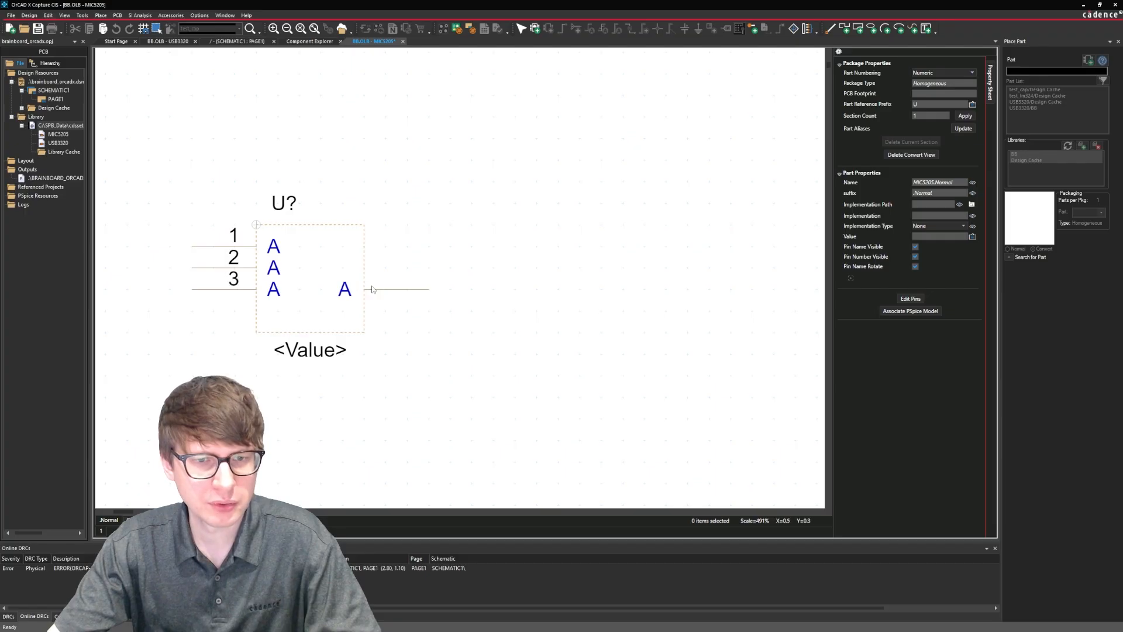
{"action": "left_click", "coordinate": [372, 289]}
{"action": "left_click", "coordinate": [394, 249]}
{"action": "right_click", "coordinate": [462, 259]}
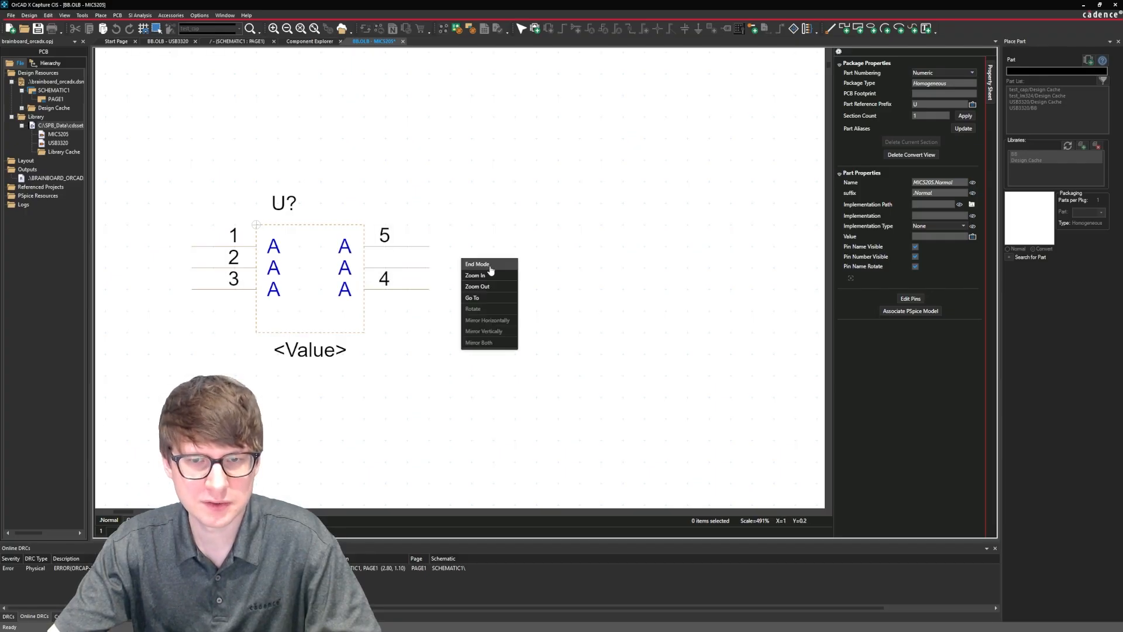
{"action": "left_click", "coordinate": [490, 264]}
Name the normal-view pins 1 to 5 as IN, GND, EN, BYP and OUT in the pin editing table.
{"action": "left_click", "coordinate": [910, 299]}
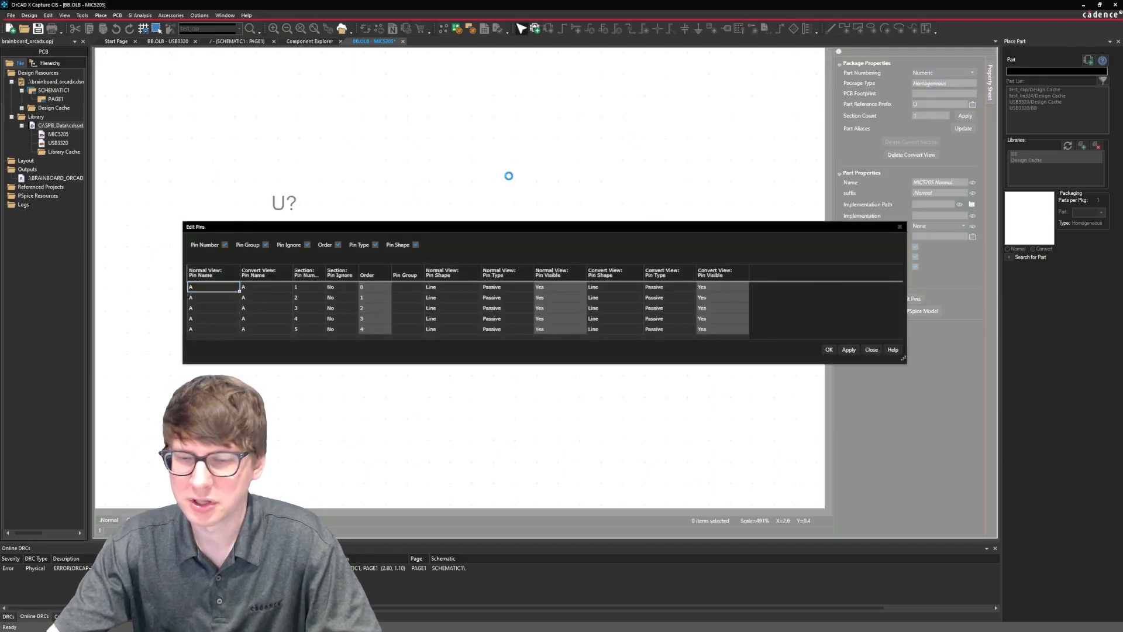
{"action": "left_click_drag", "start_coordinate": [481, 227], "coordinate": [476, 187]}
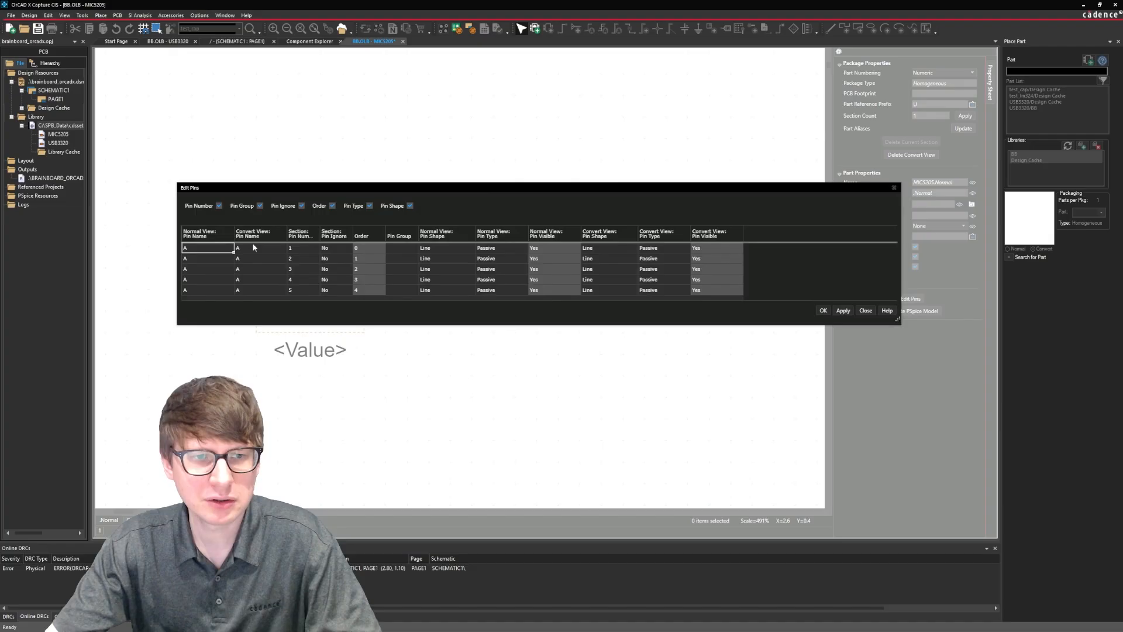
{"action": "left_click", "coordinate": [209, 248]}
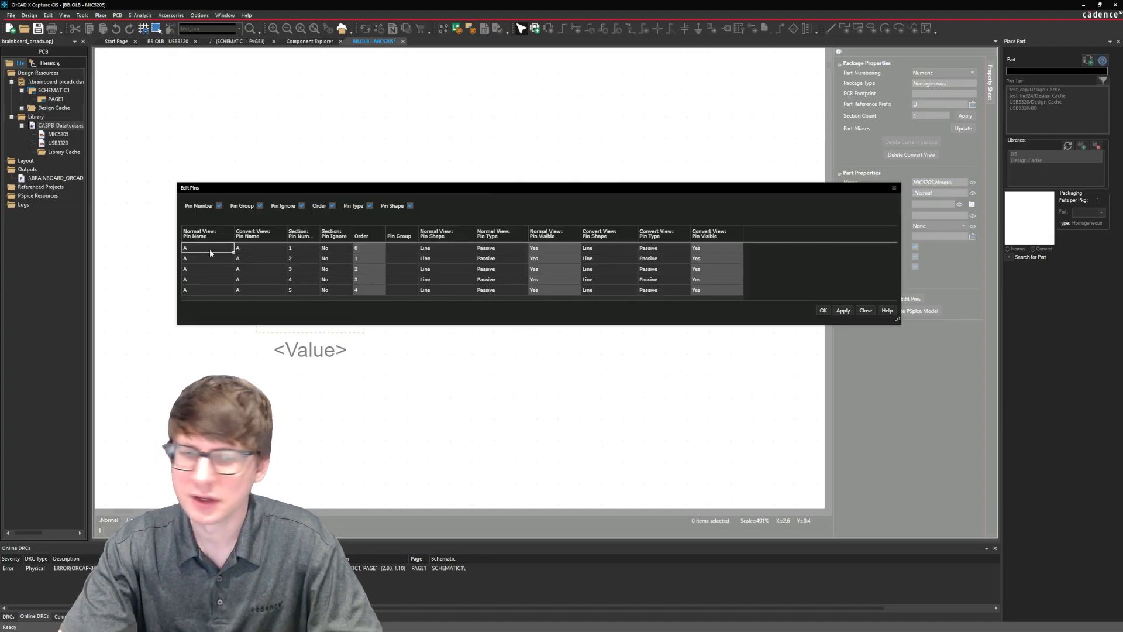
{"action": "key", "text": "BackSpace"}
{"action": "type", "text": "IN"}
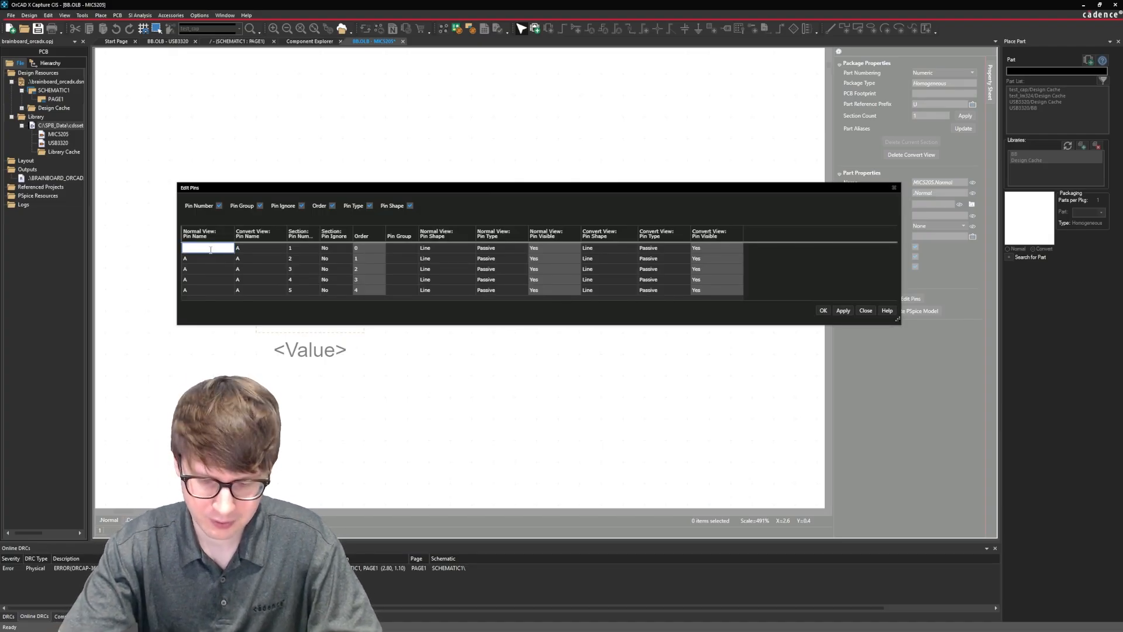
{"action": "key", "text": "Return"}
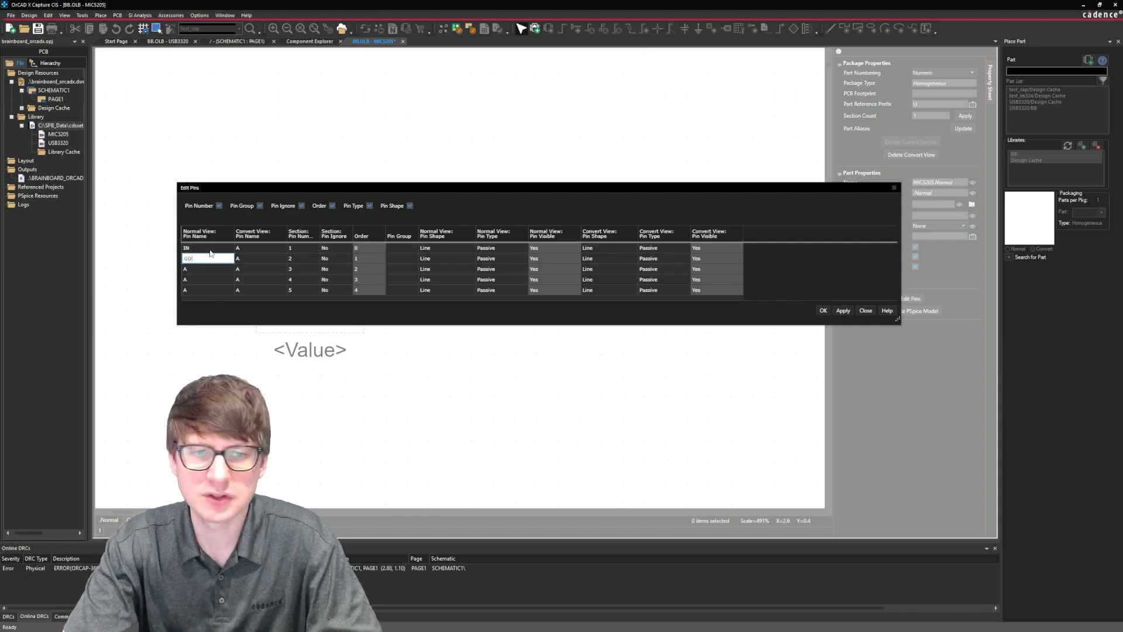
{"action": "type", "text": "GD"}
{"action": "key", "text": "BackSpace"}
{"action": "type", "text": "ND"}
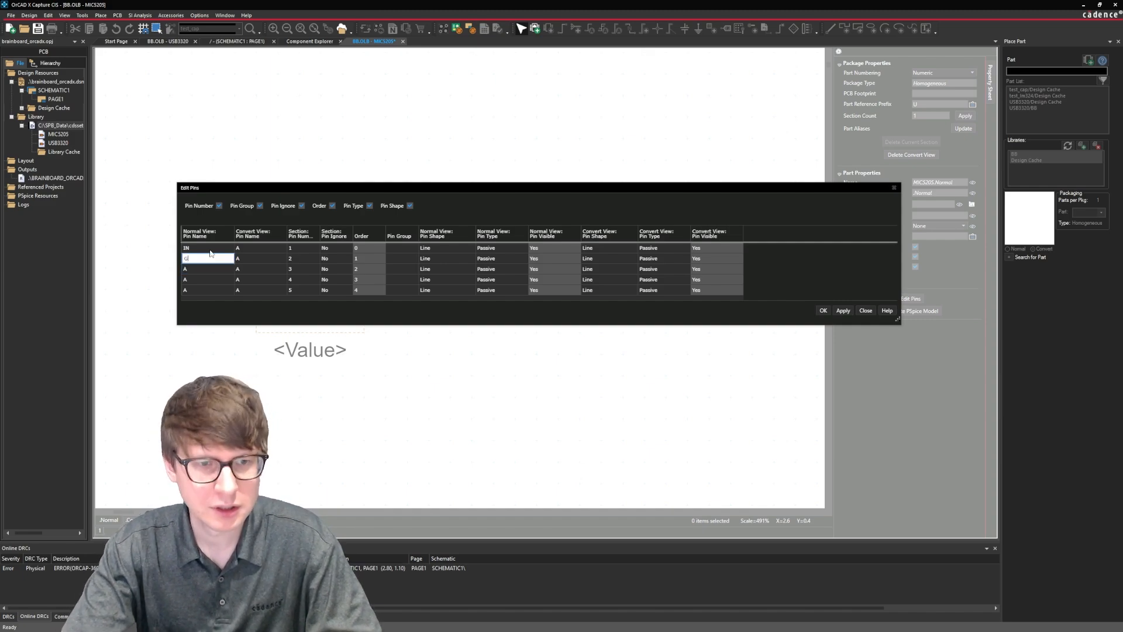
{"action": "key", "text": "Return"}
{"action": "key", "text": "BackSpace"}
{"action": "type", "text": "EN"}
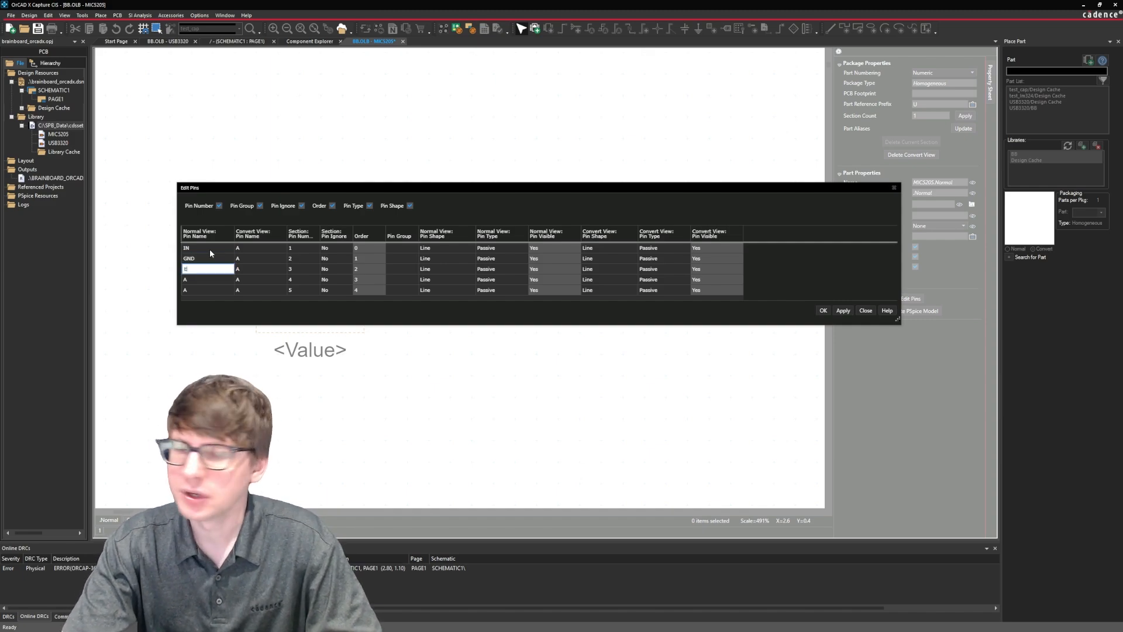
{"action": "key", "text": "Return"}
{"action": "type", "text": "BYP"}
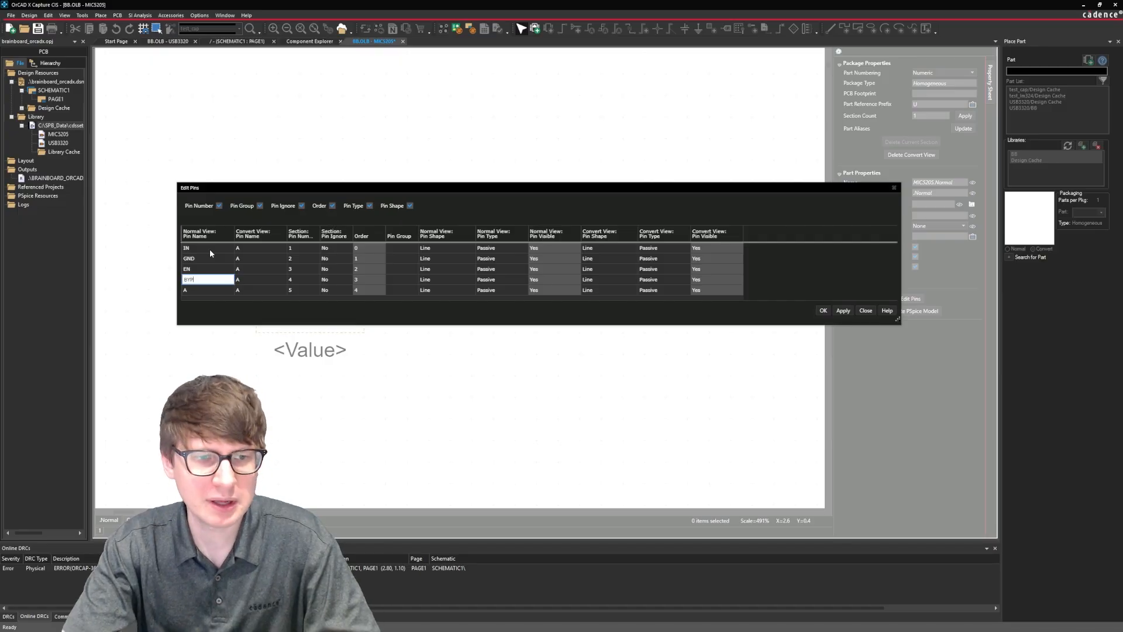
{"action": "key", "text": "Return"}
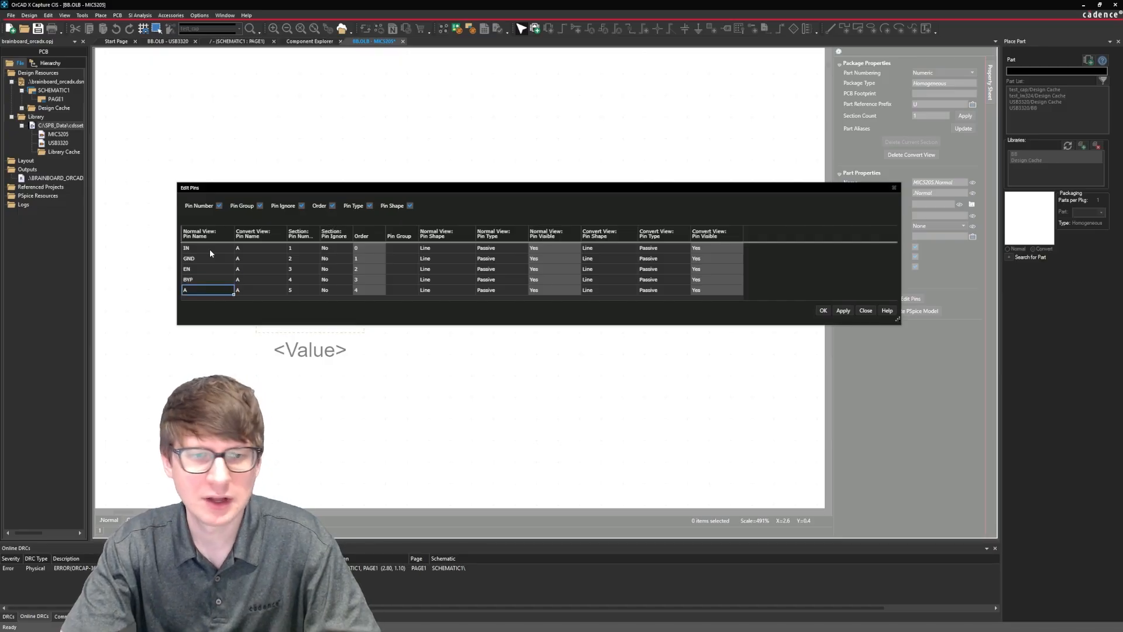
{"action": "type", "text": "OUT"}
{"action": "key", "text": "Return"}
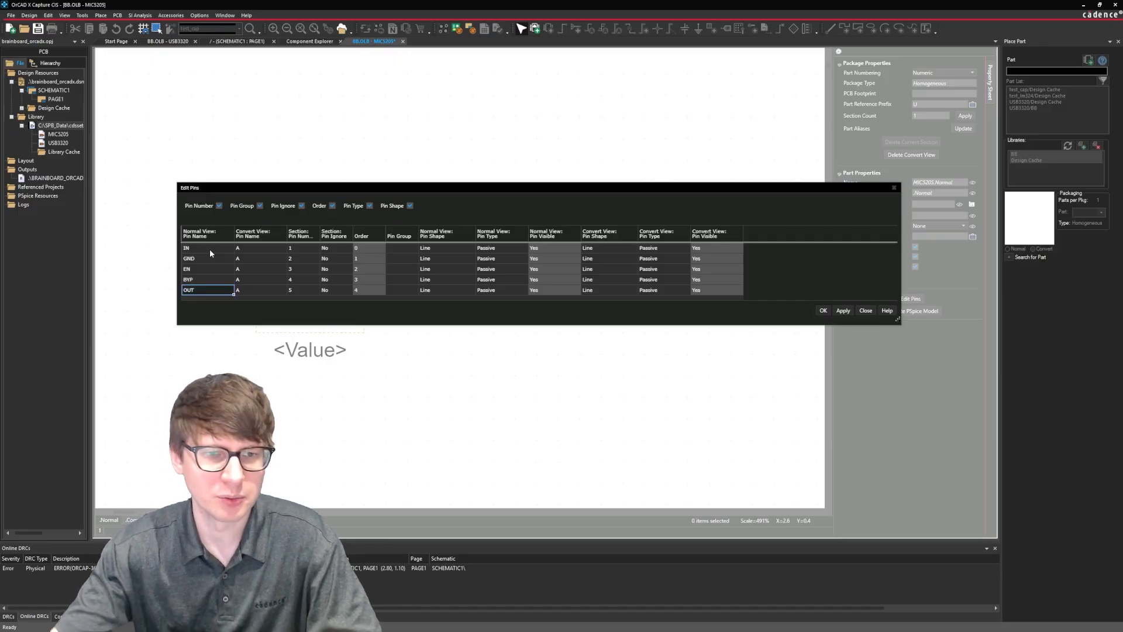
Give the convert-view pins 1 to 5 the names IN, GND, EN, BYP and OUT, and accept the pin edits.
{"action": "left_click_drag", "start_coordinate": [210, 248], "coordinate": [252, 292]}
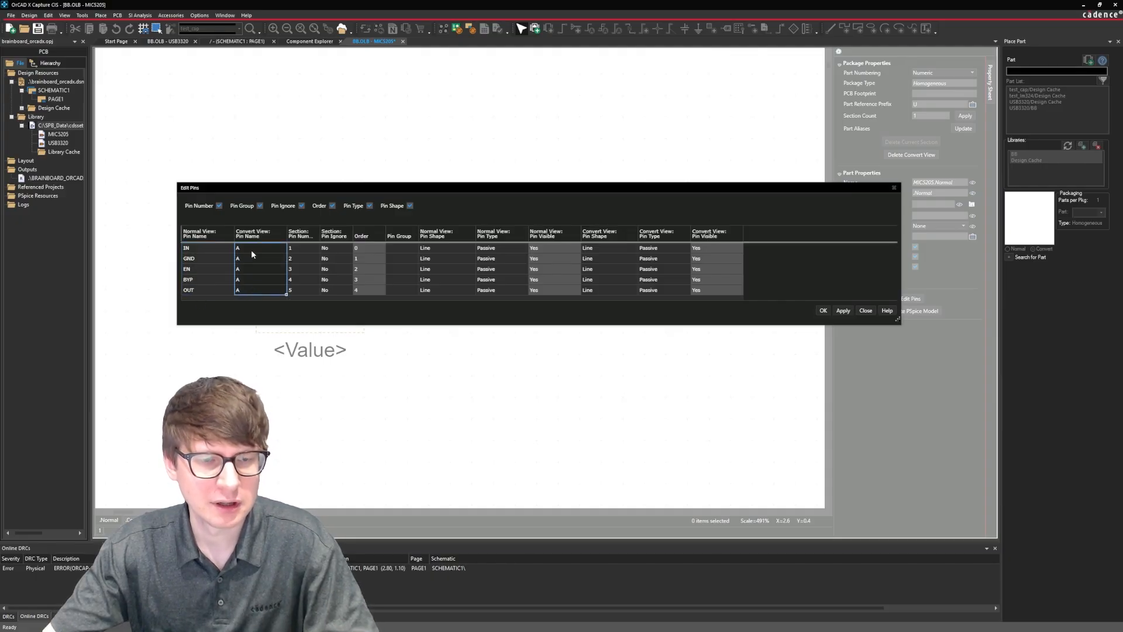
{"action": "left_click_drag", "start_coordinate": [228, 249], "coordinate": [215, 288]}
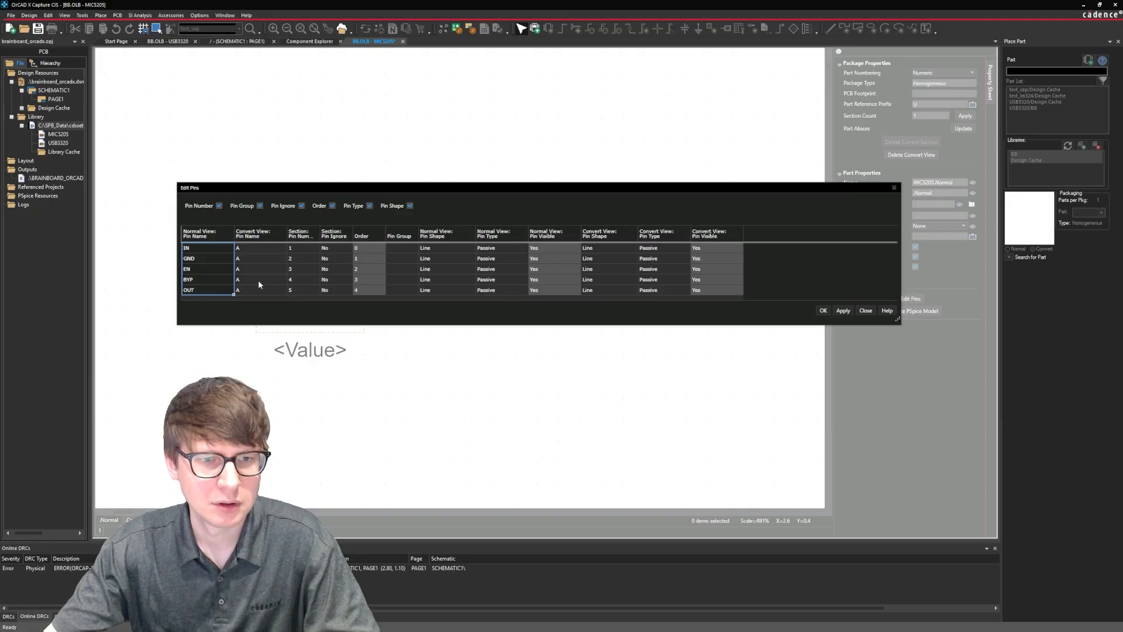
{"action": "left_click", "coordinate": [254, 249]}
{"action": "type", "text": "IN"}
{"action": "key", "text": "Return"}
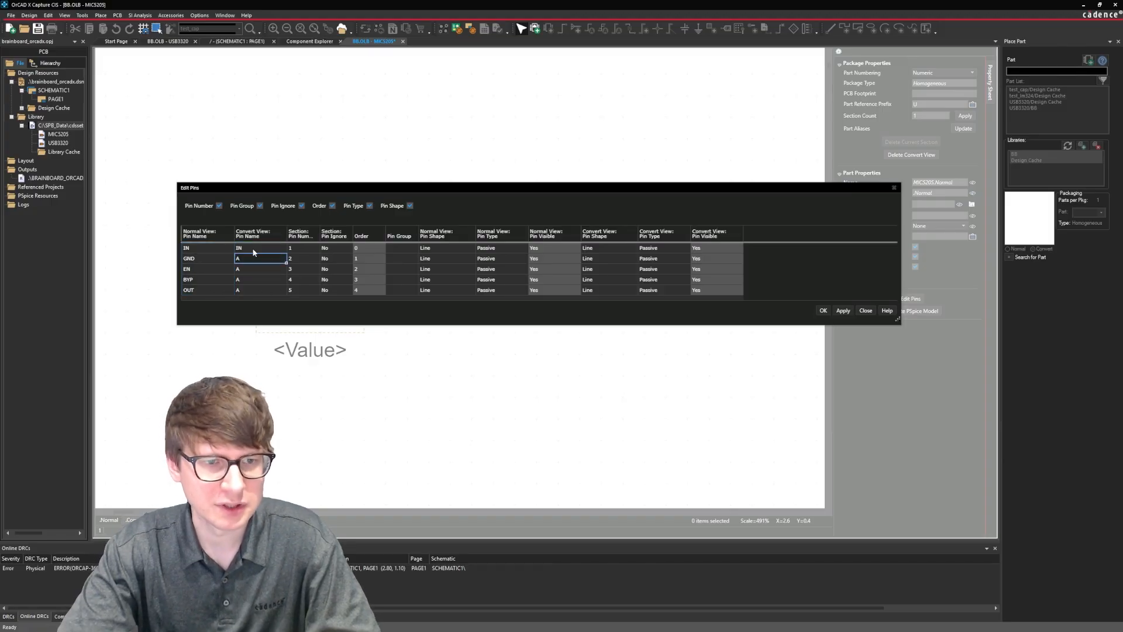
{"action": "type", "text": "GND"}
{"action": "key", "text": "Return"}
{"action": "type", "text": "EN"}
{"action": "key", "text": "Return"}
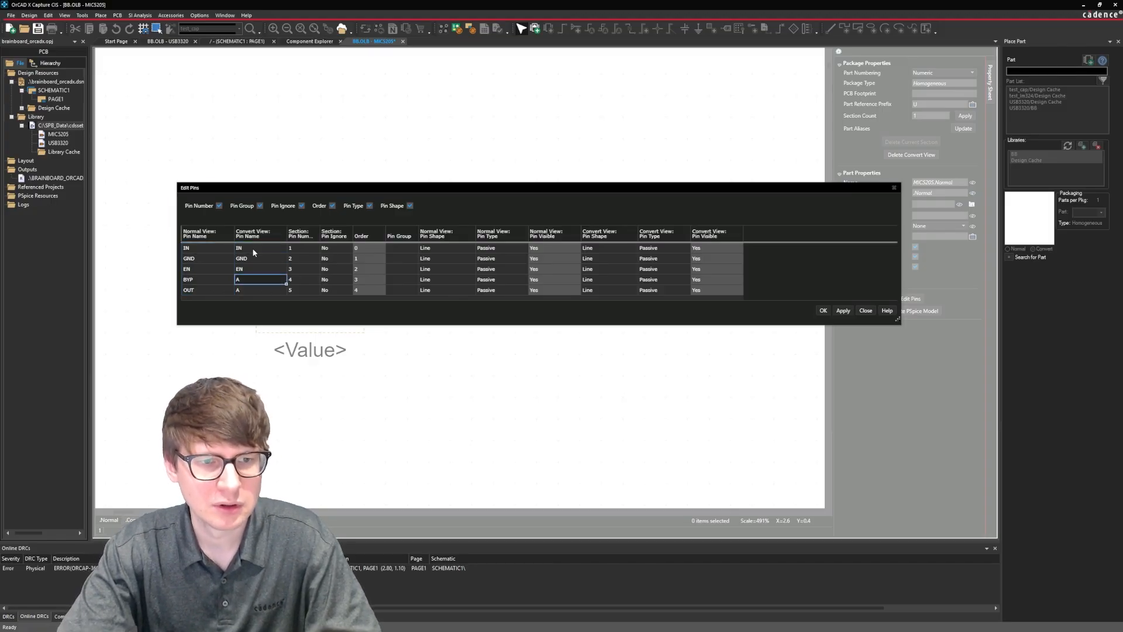
{"action": "type", "text": "BYP"}
{"action": "key", "text": "Return"}
{"action": "type", "text": "OU"}
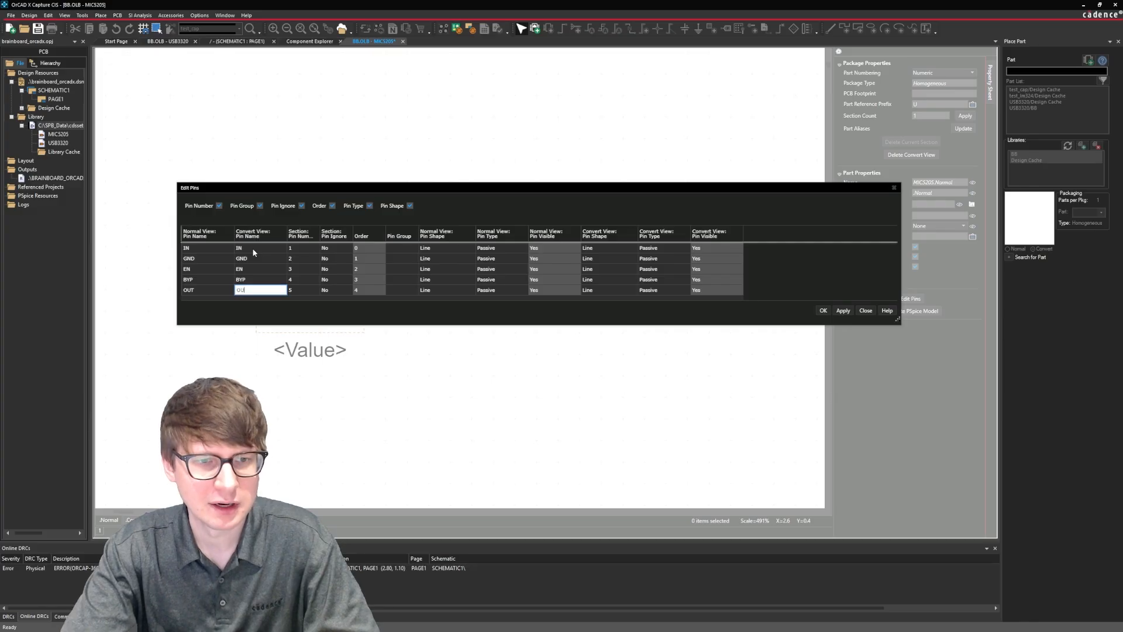
{"action": "type", "text": "T"}
{"action": "key", "text": "Return"}
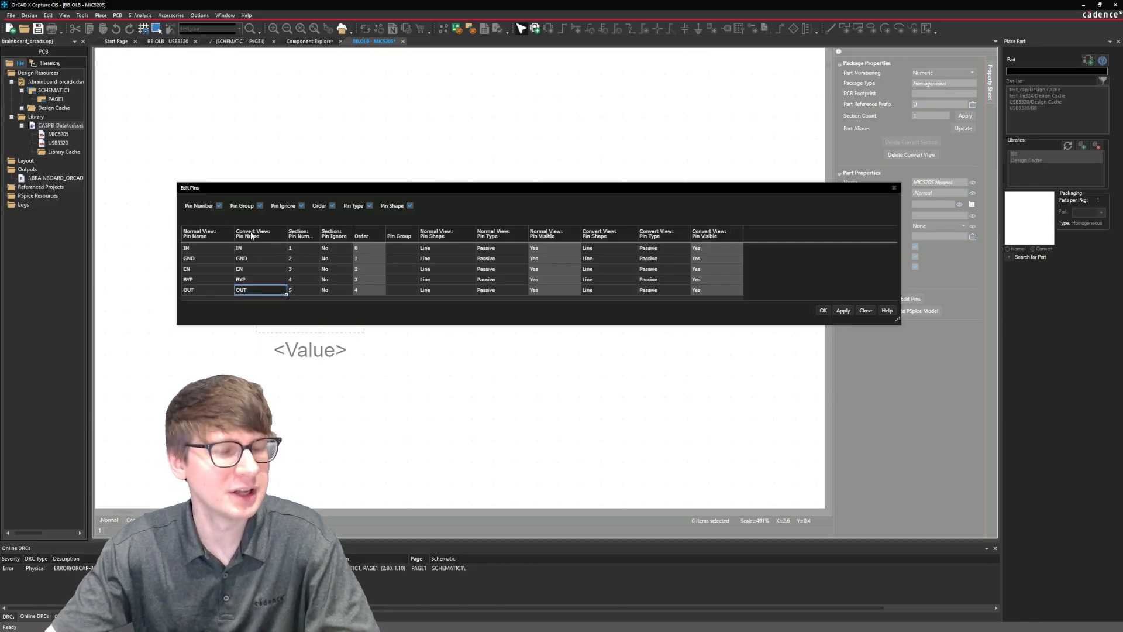
{"action": "left_click", "coordinate": [823, 311]}
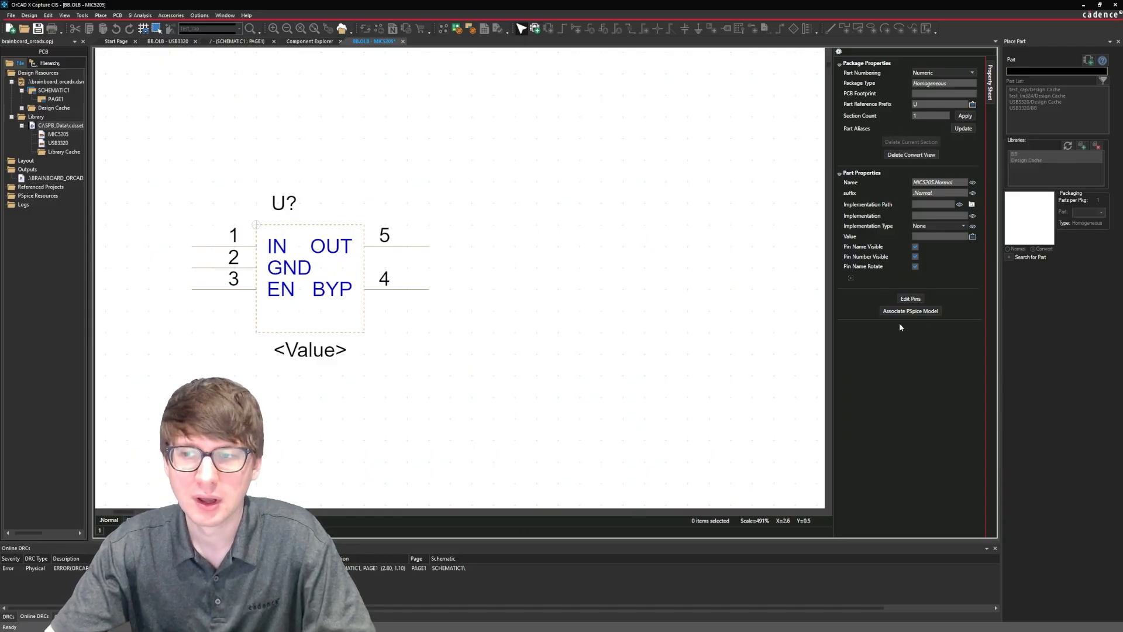
Open the pin editing table and set the normal-view pin type of IN and GND to Power.
{"action": "left_click", "coordinate": [911, 298]}
{"action": "left_click_drag", "start_coordinate": [559, 227], "coordinate": [555, 194]}
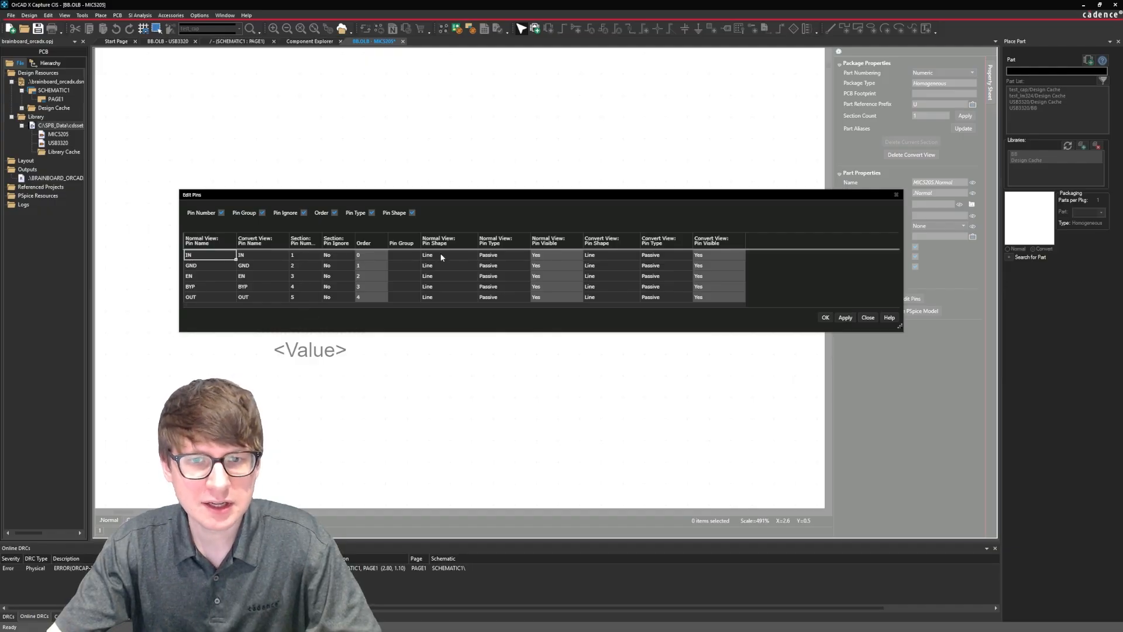
{"action": "left_click", "coordinate": [515, 258]}
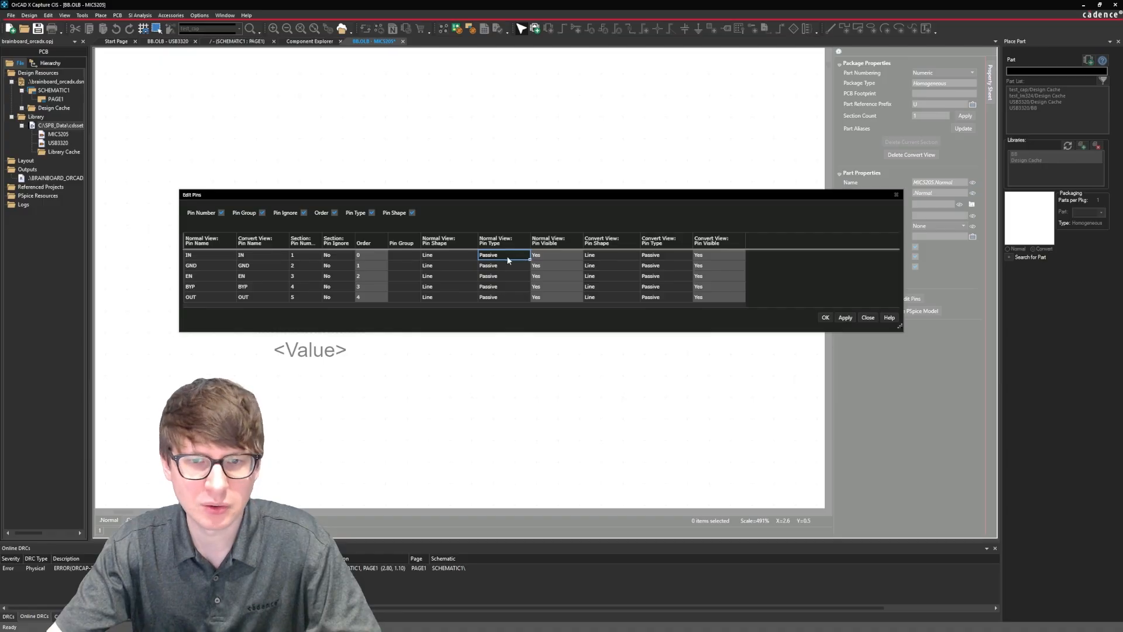
{"action": "left_click", "coordinate": [506, 256]}
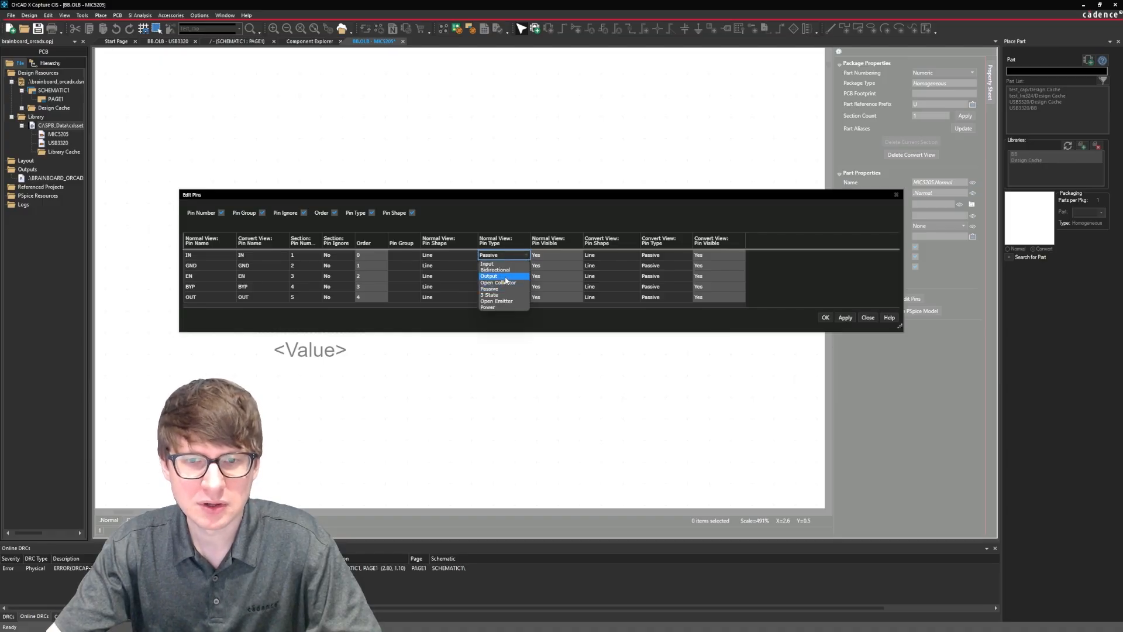
{"action": "left_click", "coordinate": [507, 306]}
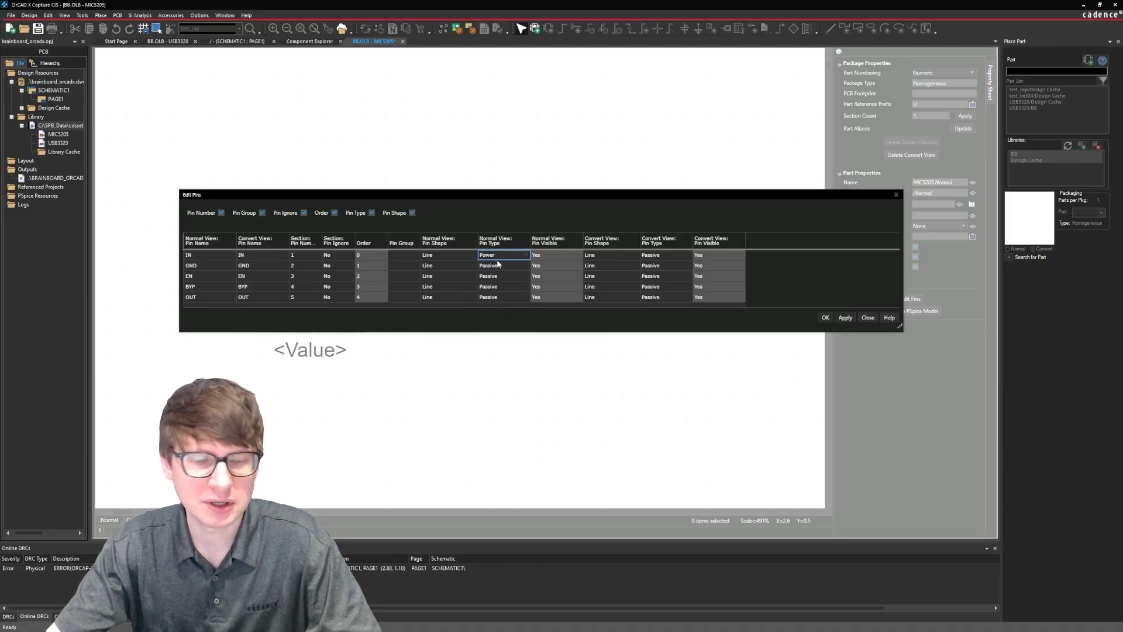
{"action": "left_click", "coordinate": [510, 266]}
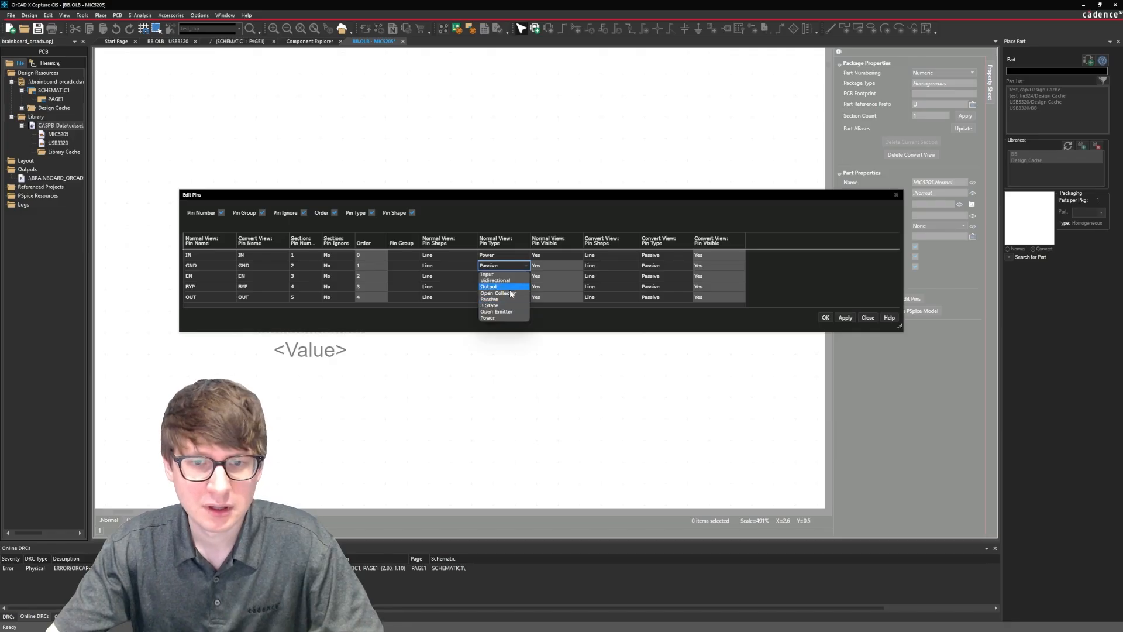
{"action": "left_click", "coordinate": [505, 315]}
Set the normal-view pin types of EN to Input, BYP to Passive and OUT to Output.
{"action": "left_click", "coordinate": [504, 276]}
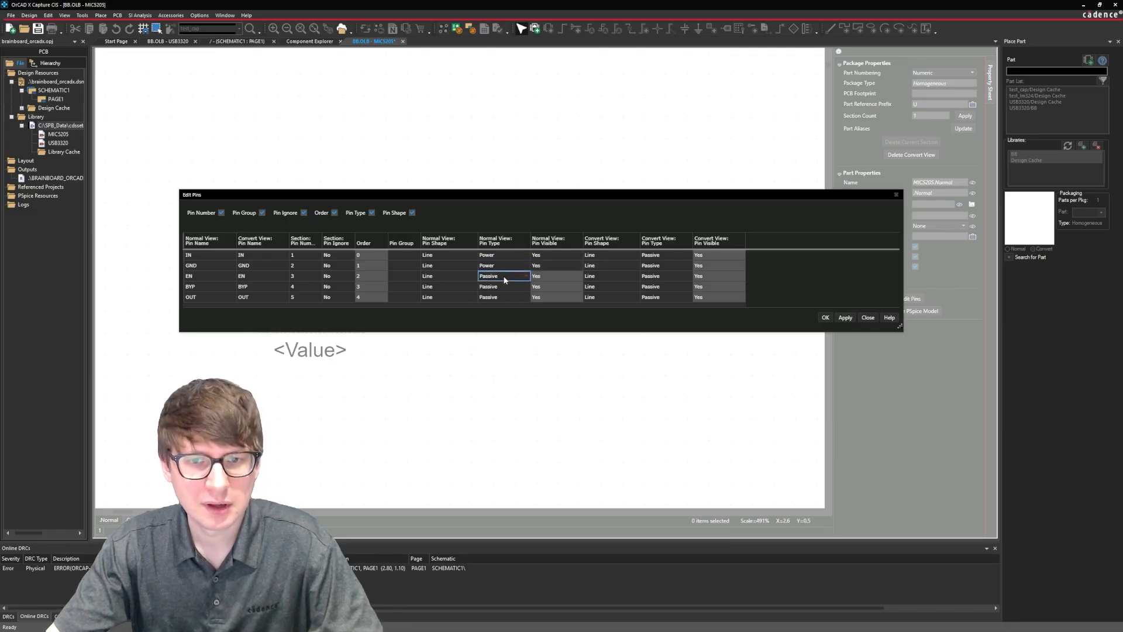
{"action": "left_click", "coordinate": [502, 277]}
{"action": "left_click", "coordinate": [503, 285]}
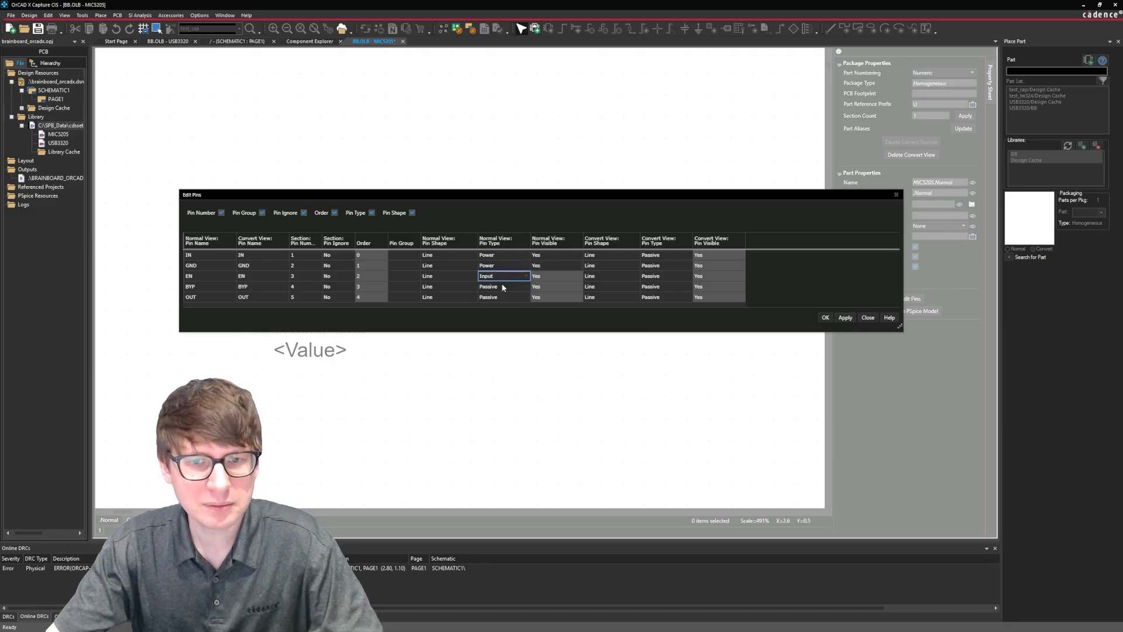
{"action": "left_click", "coordinate": [505, 287]}
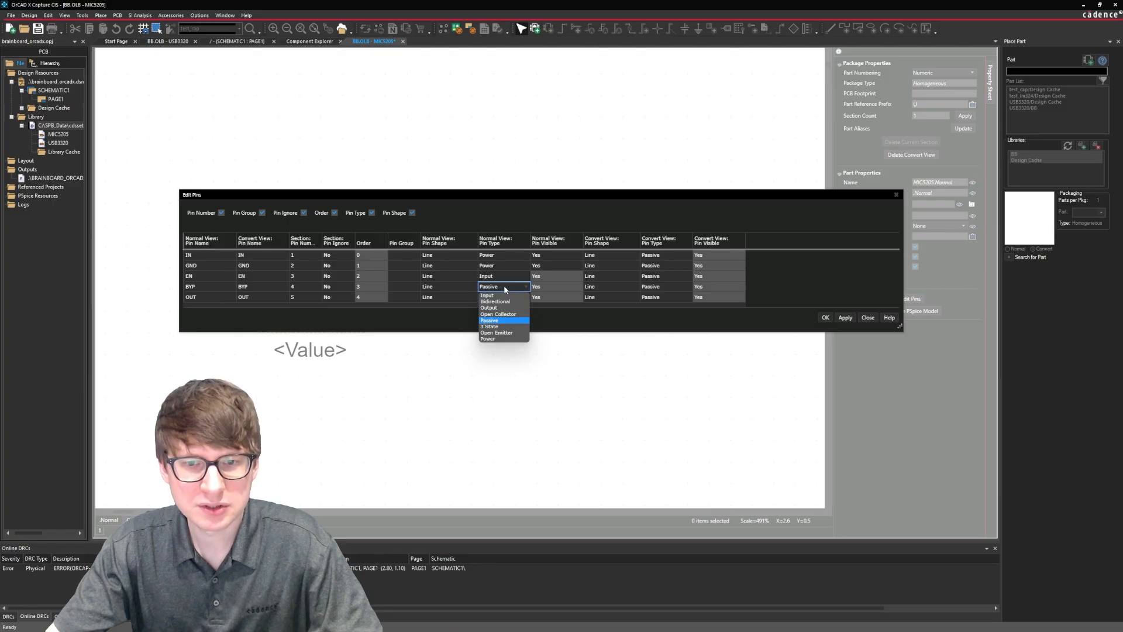
{"action": "left_click", "coordinate": [502, 321]}
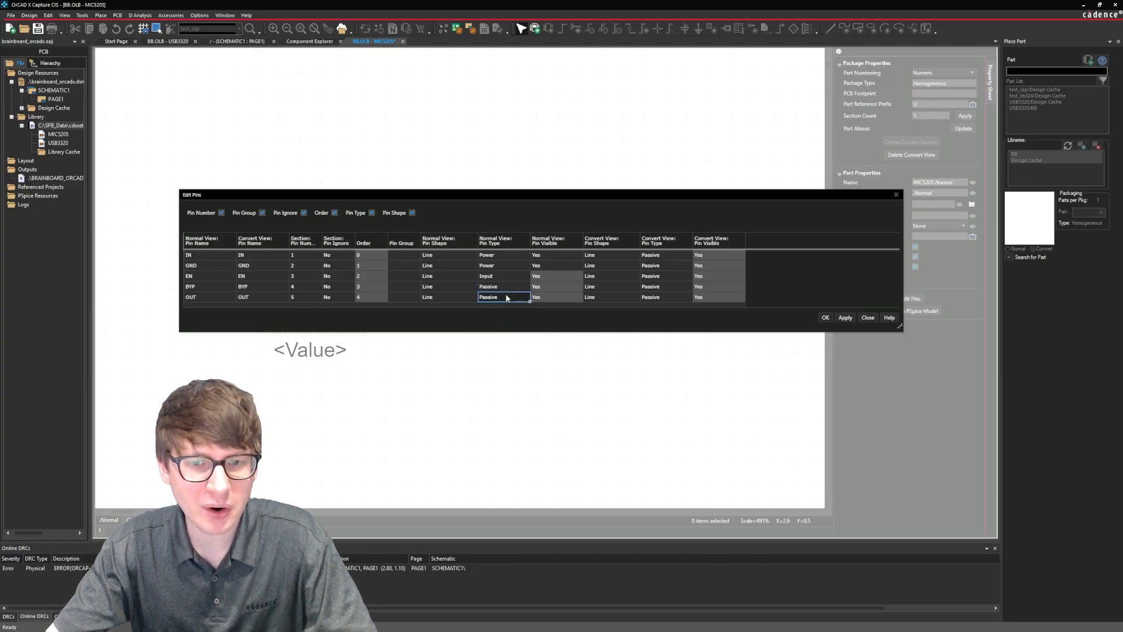
{"action": "left_click", "coordinate": [506, 297]}
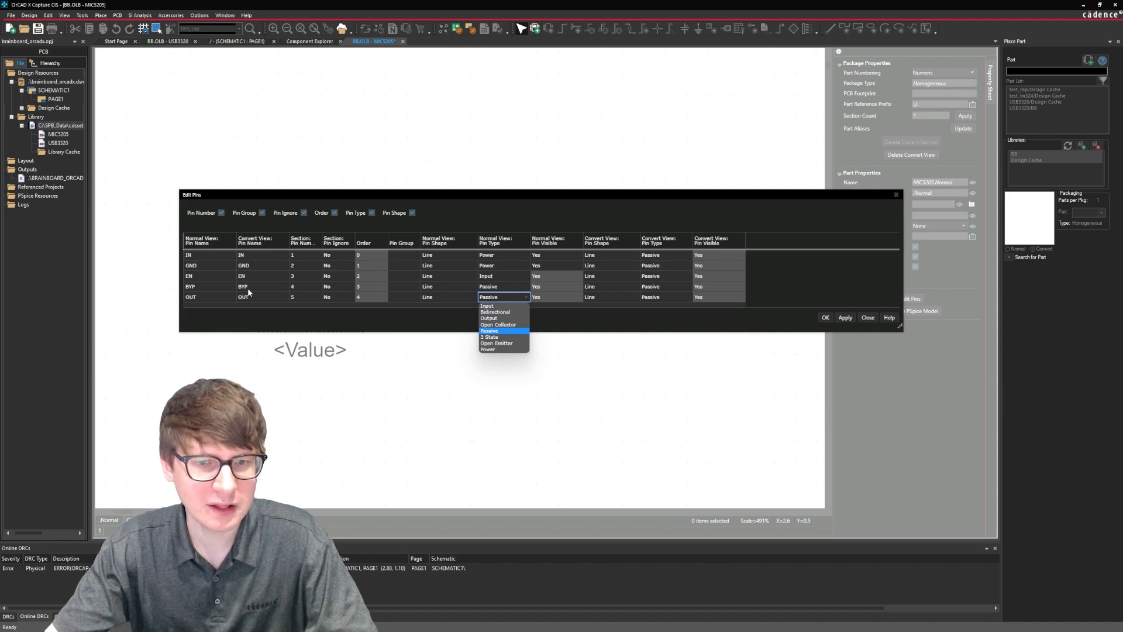
{"action": "left_click", "coordinate": [500, 318]}
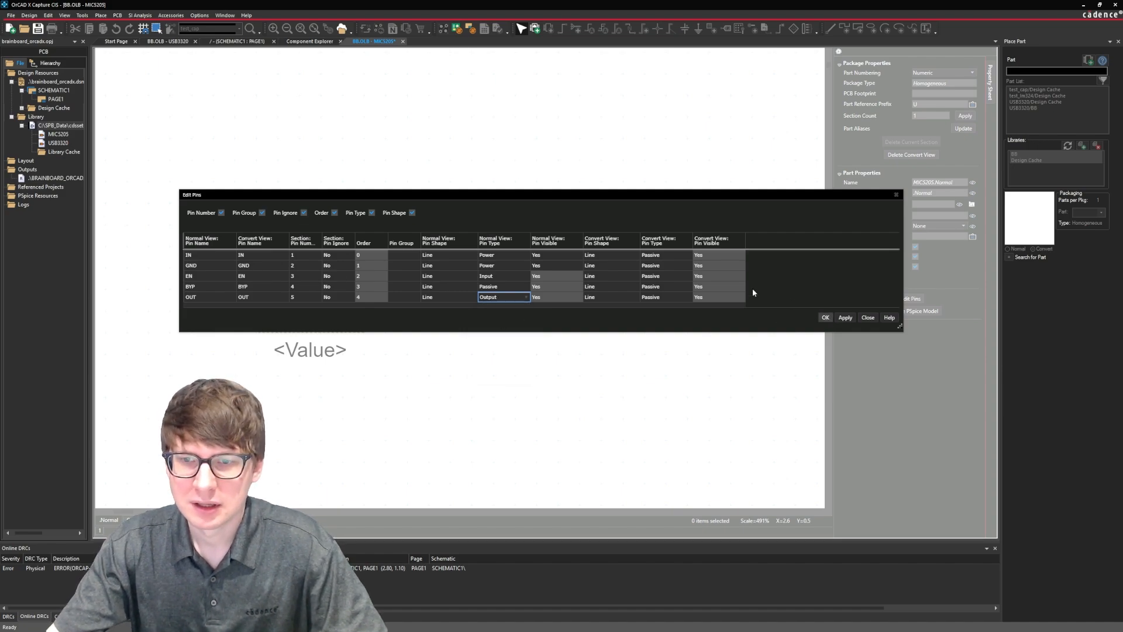
Set the convert-view pin type of IN and GND to Power.
{"action": "left_click", "coordinate": [659, 256]}
{"action": "left_click", "coordinate": [659, 256]}
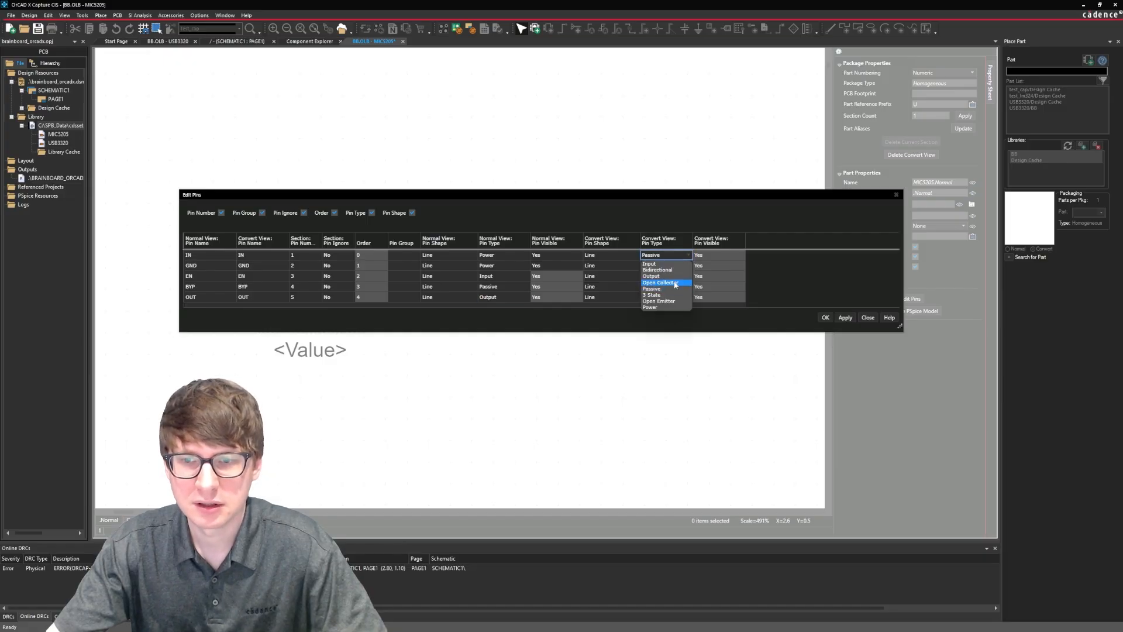
{"action": "left_click", "coordinate": [662, 308]}
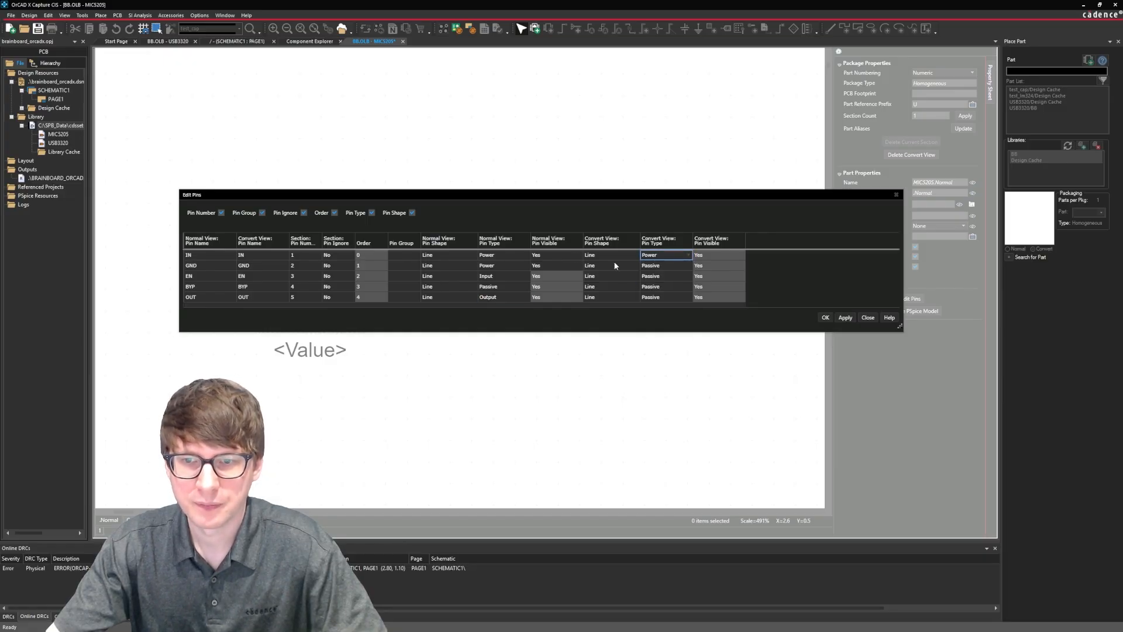
{"action": "left_click", "coordinate": [678, 265]}
{"action": "left_click", "coordinate": [678, 266]}
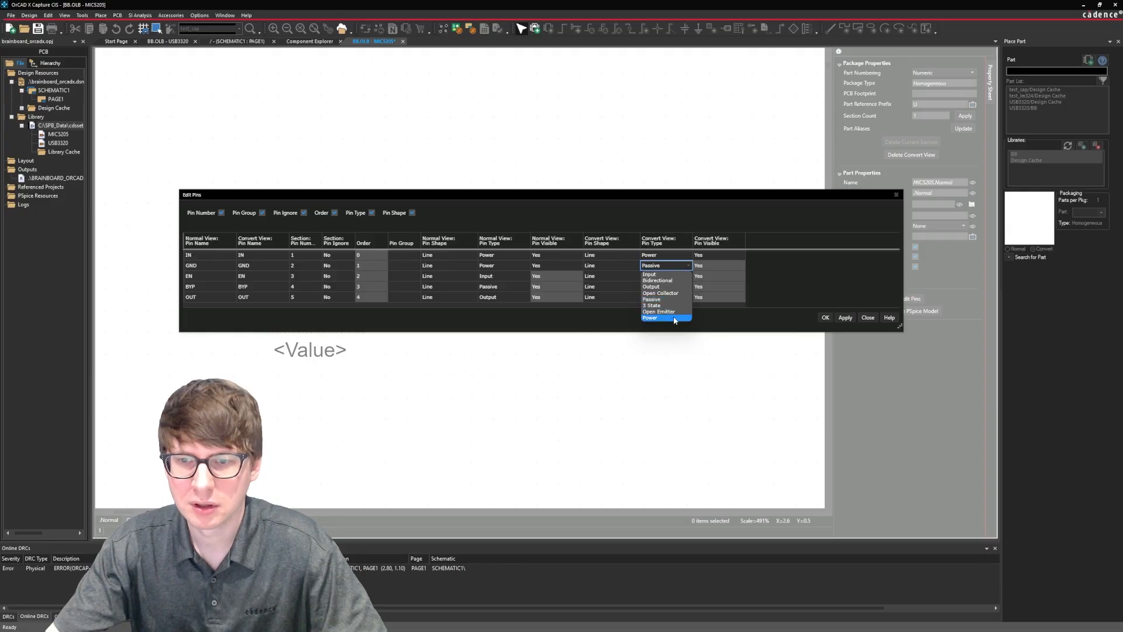
{"action": "left_click", "coordinate": [661, 318]}
Set the convert-view pin types of EN to Input, BYP to Passive and OUT to Output, and accept the pin edits.
{"action": "left_click", "coordinate": [661, 277]}
{"action": "left_click", "coordinate": [661, 277]}
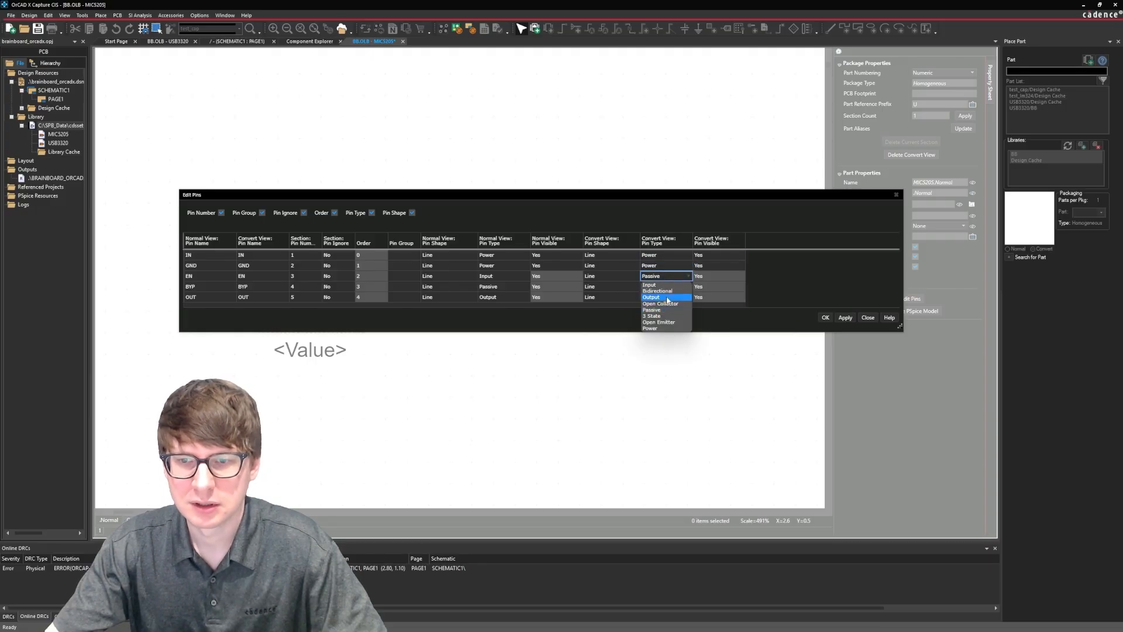
{"action": "left_click", "coordinate": [660, 286]}
{"action": "left_click", "coordinate": [660, 286]}
{"action": "left_click", "coordinate": [660, 286]}
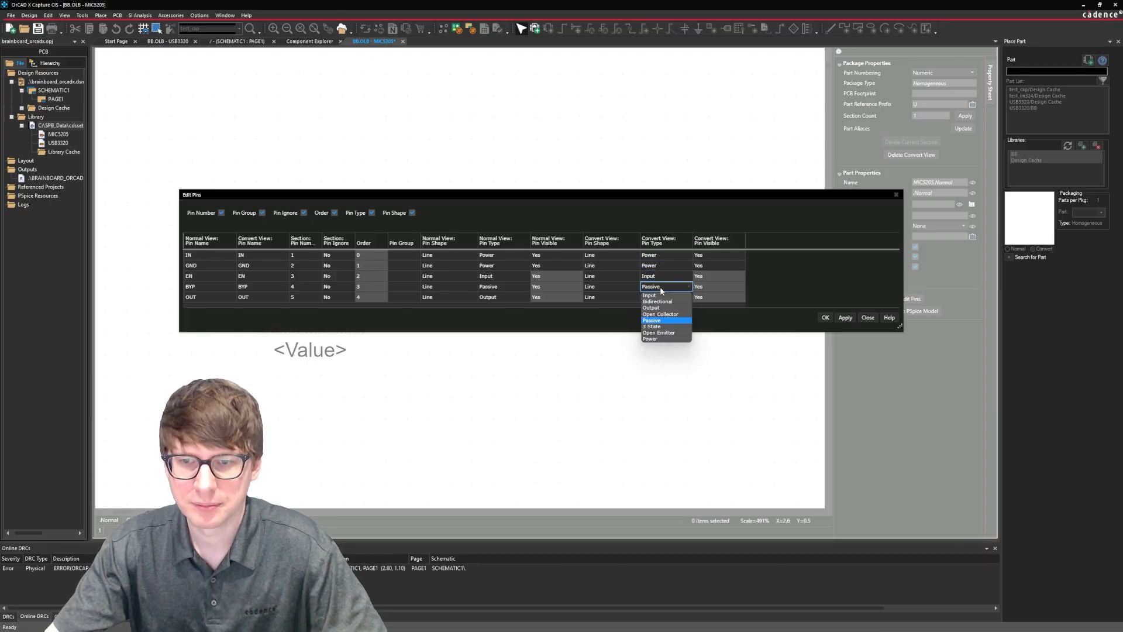
{"action": "left_click", "coordinate": [661, 320]}
{"action": "left_click", "coordinate": [661, 297]}
{"action": "left_click", "coordinate": [661, 297]}
{"action": "left_click", "coordinate": [661, 317]}
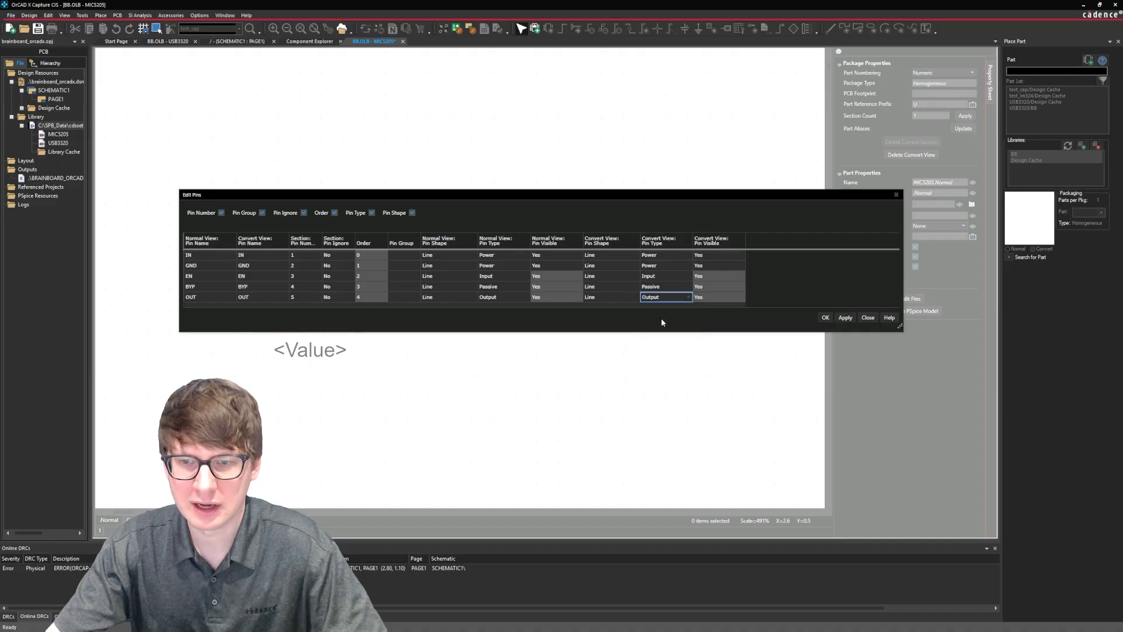
{"action": "left_click", "coordinate": [825, 317]}
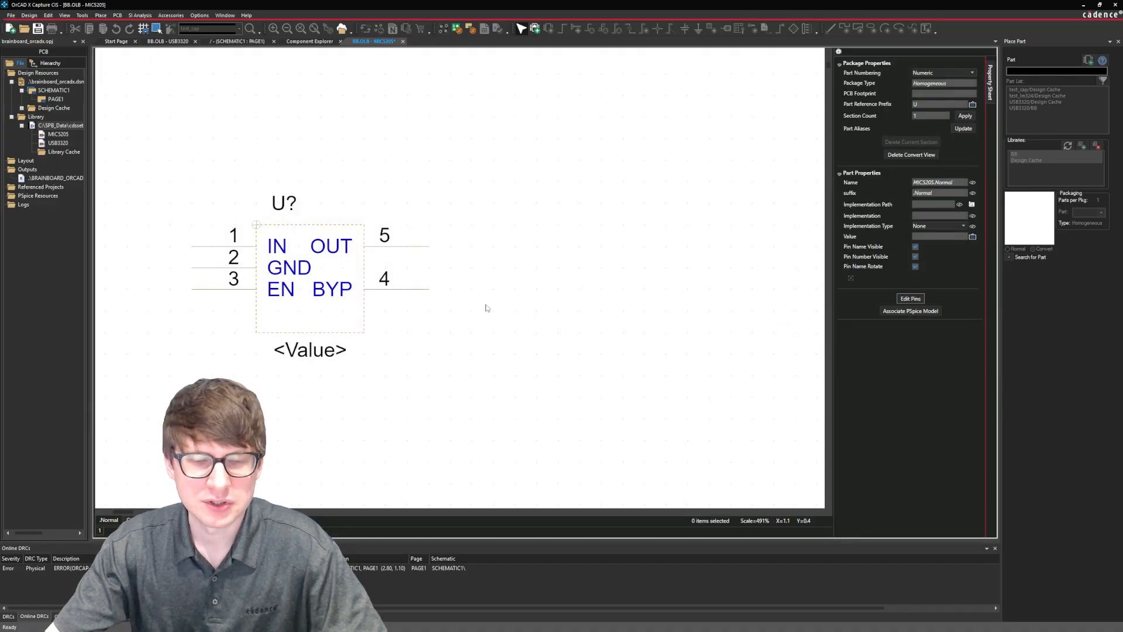
Enlarge the normal-view part outline to about 7 by 8 grid units and space the OUT and BYP pins four units apart on its right edge.
{"action": "left_click", "coordinate": [462, 333]}
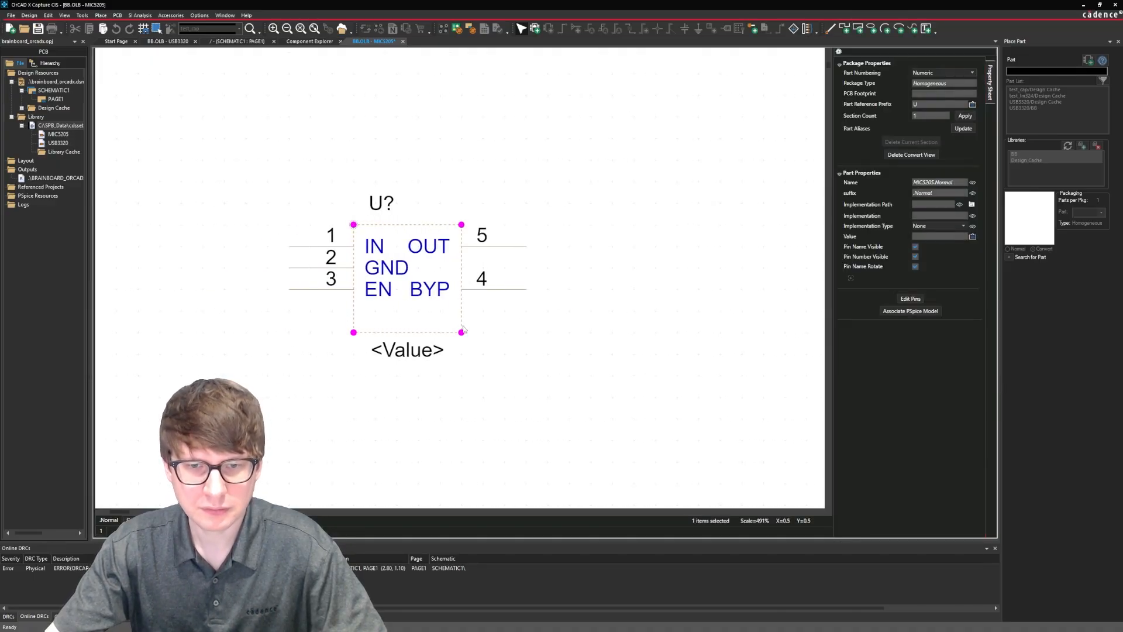
{"action": "left_click_drag", "start_coordinate": [461, 333], "coordinate": [505, 375]}
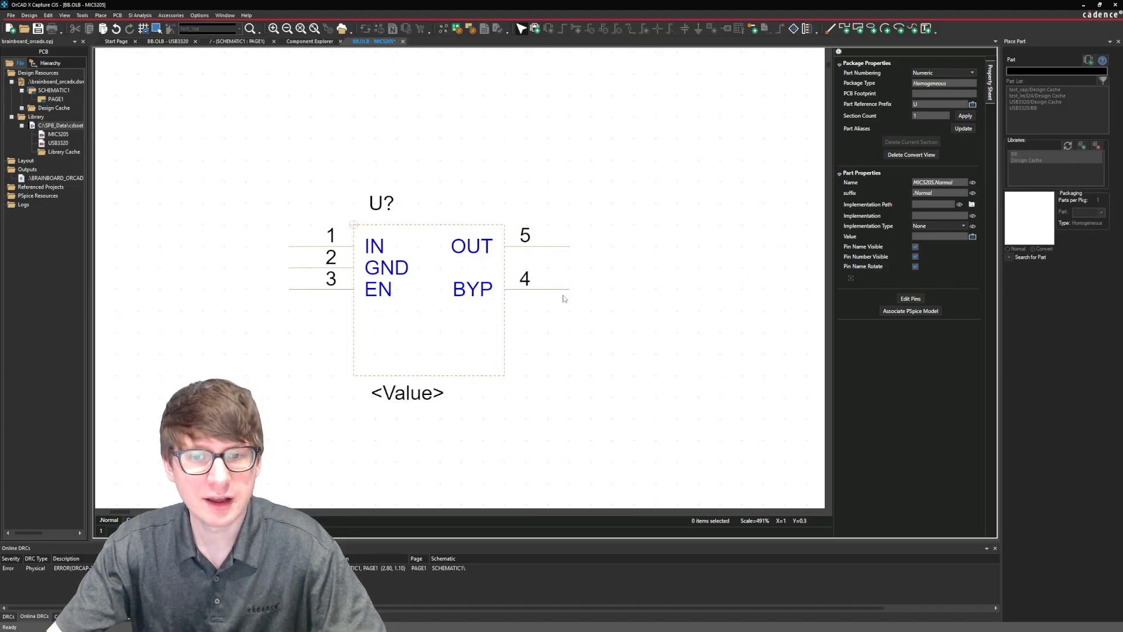
{"action": "left_click", "coordinate": [558, 315]}
{"action": "left_click_drag", "start_coordinate": [558, 316], "coordinate": [553, 336]}
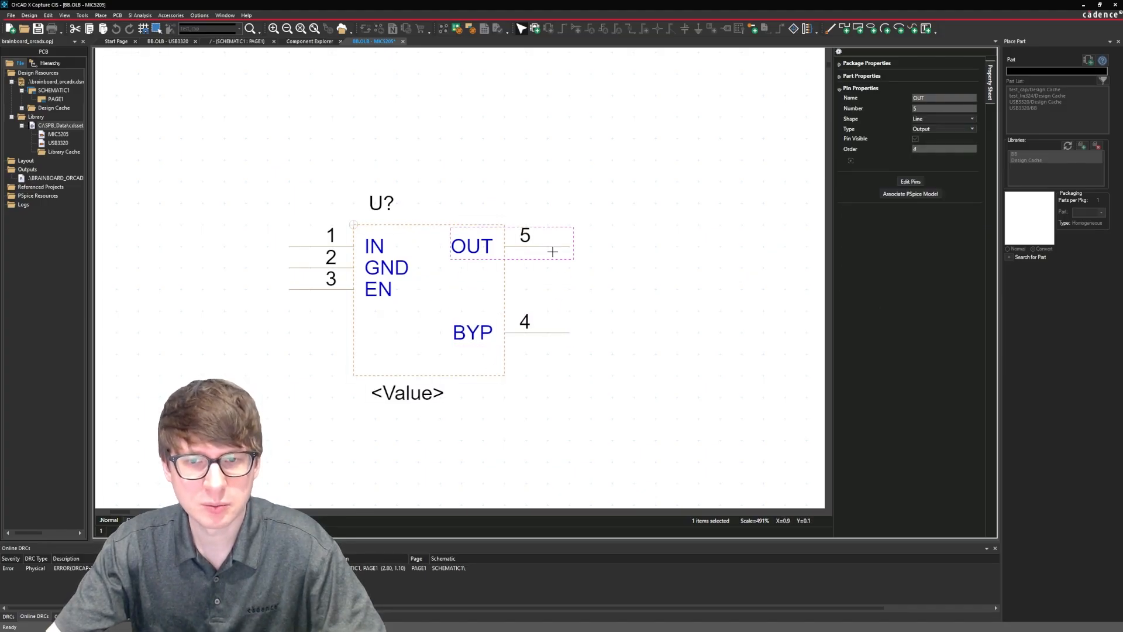
{"action": "left_click_drag", "start_coordinate": [554, 247], "coordinate": [556, 264]}
{"action": "left_click", "coordinate": [504, 362]}
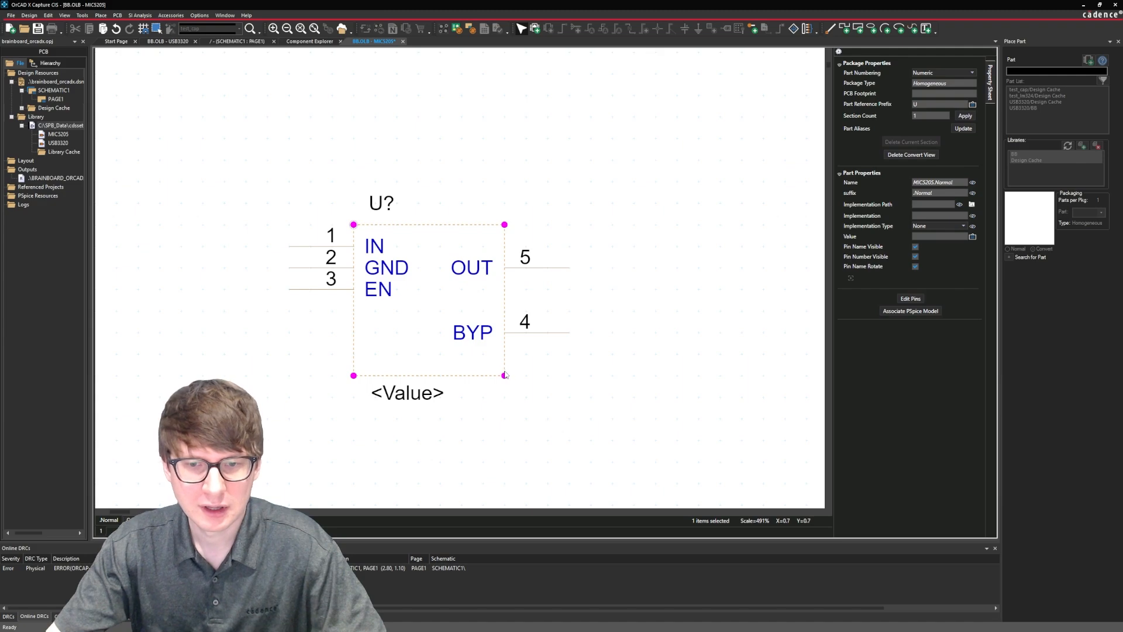
{"action": "left_click_drag", "start_coordinate": [504, 375], "coordinate": [504, 397]}
{"action": "left_click_drag", "start_coordinate": [558, 332], "coordinate": [562, 354]}
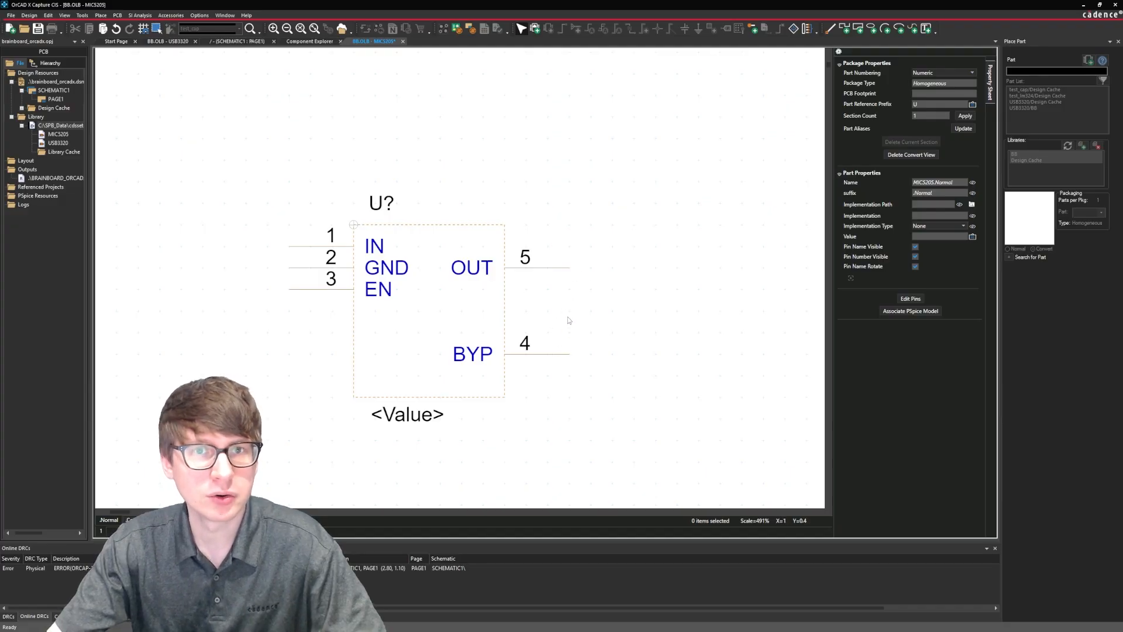
Space the normal view's left-edge pins evenly, with IN level with OUT, GND midway and EN level with BYP.
{"action": "left_click_drag", "start_coordinate": [319, 292], "coordinate": [309, 354]}
{"action": "left_click", "coordinate": [310, 330]}
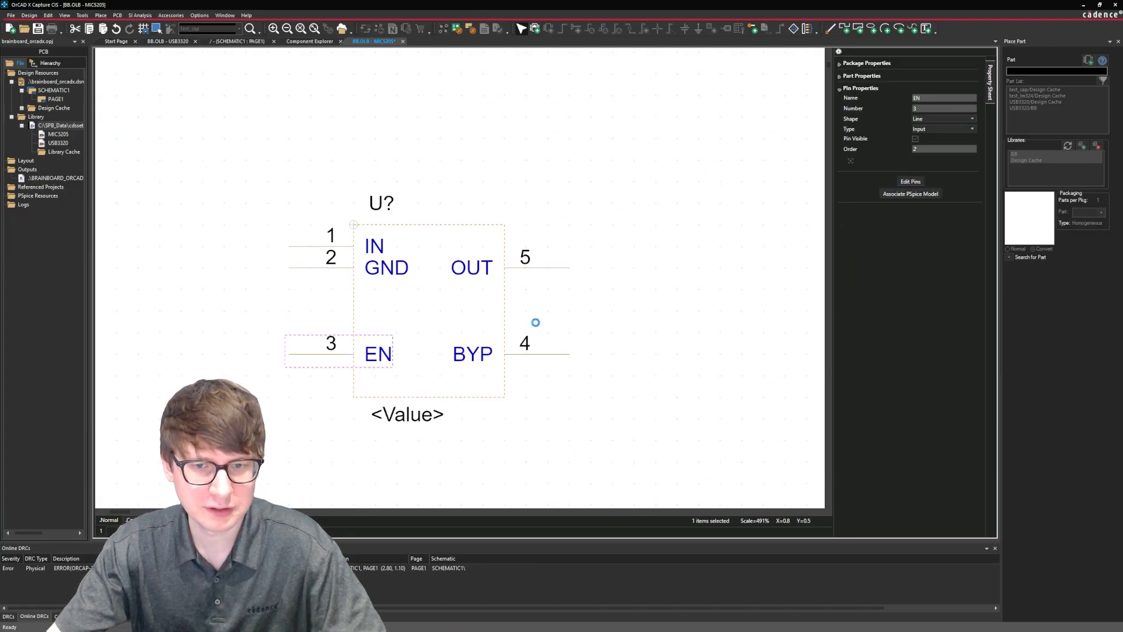
{"action": "left_click_drag", "start_coordinate": [305, 267], "coordinate": [308, 312]}
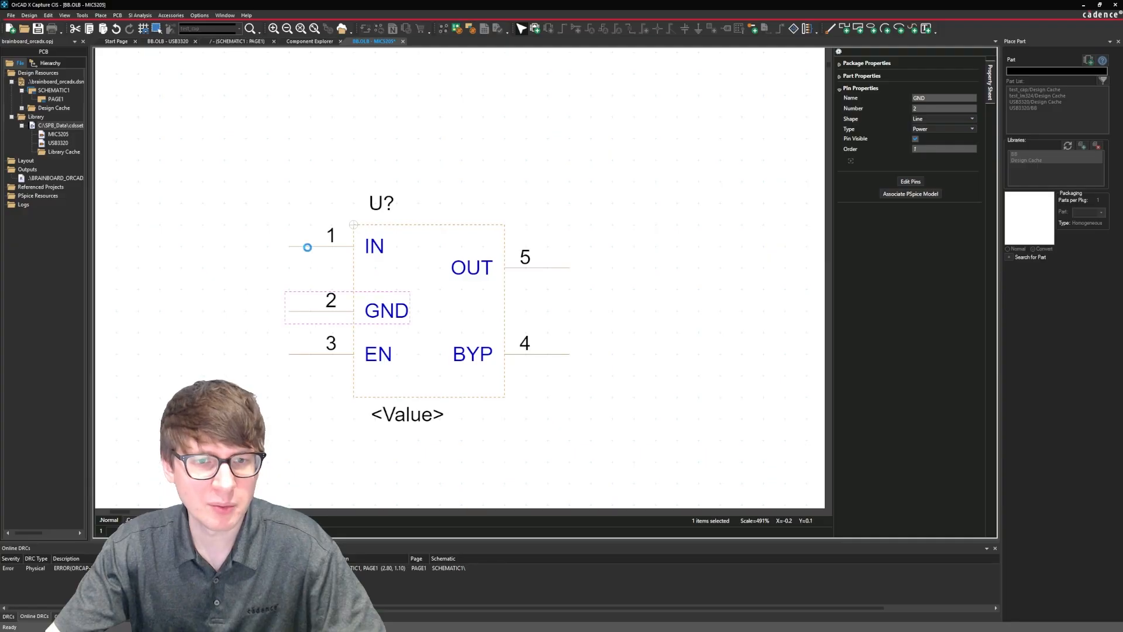
{"action": "left_click_drag", "start_coordinate": [306, 245], "coordinate": [309, 268]}
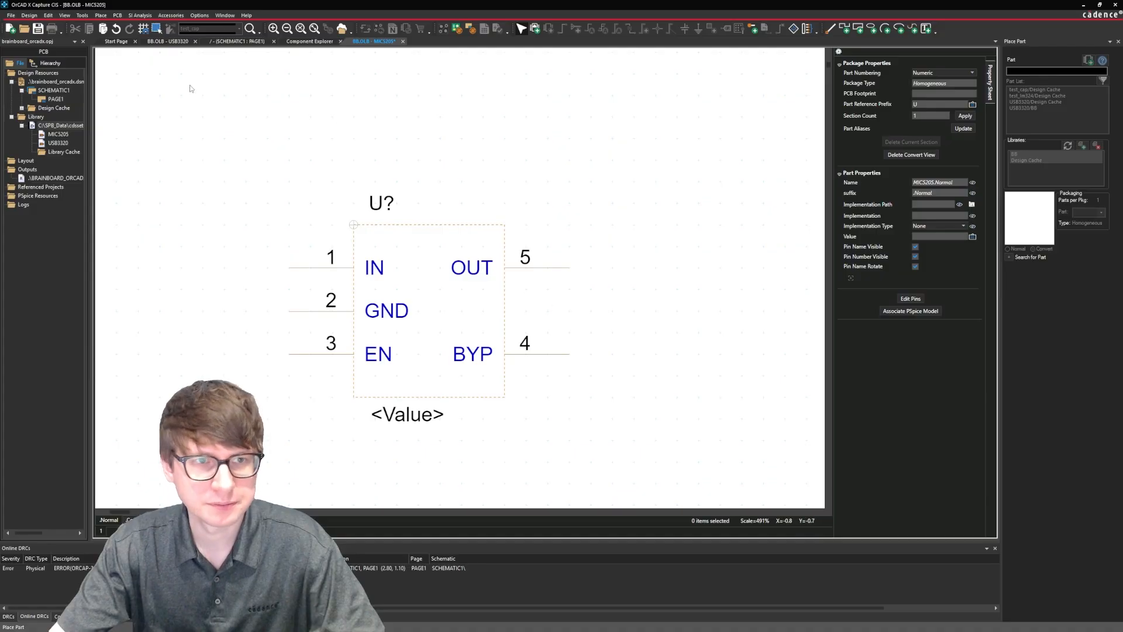
Draw a rectangle over the full normal-view part outline as the symbol body, and end the drawing mode.
{"action": "left_click", "coordinate": [100, 15]}
{"action": "left_click", "coordinate": [130, 279]}
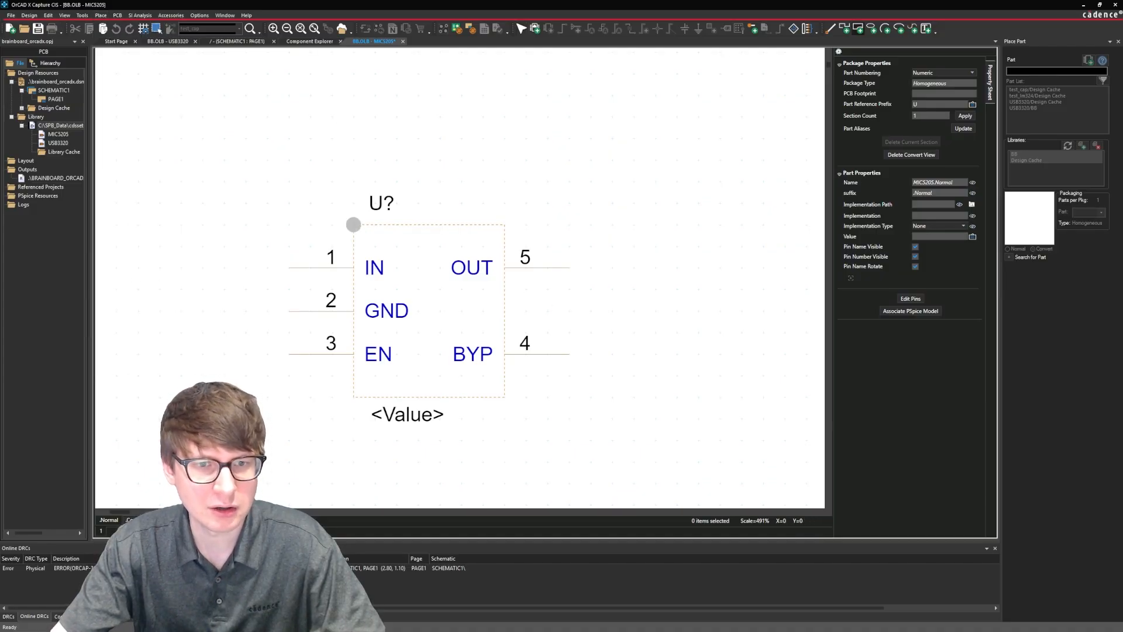
{"action": "left_click_drag", "start_coordinate": [353, 224], "coordinate": [503, 395]}
{"action": "right_click", "coordinate": [565, 385]}
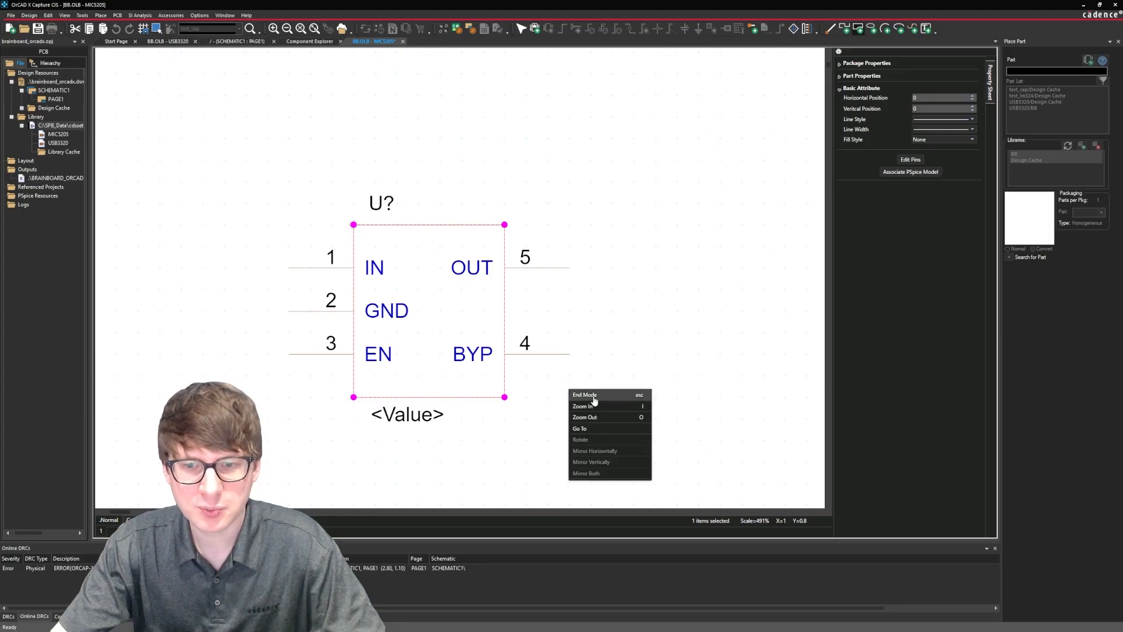
{"action": "left_click", "coordinate": [592, 397]}
{"action": "left_click", "coordinate": [598, 381]}
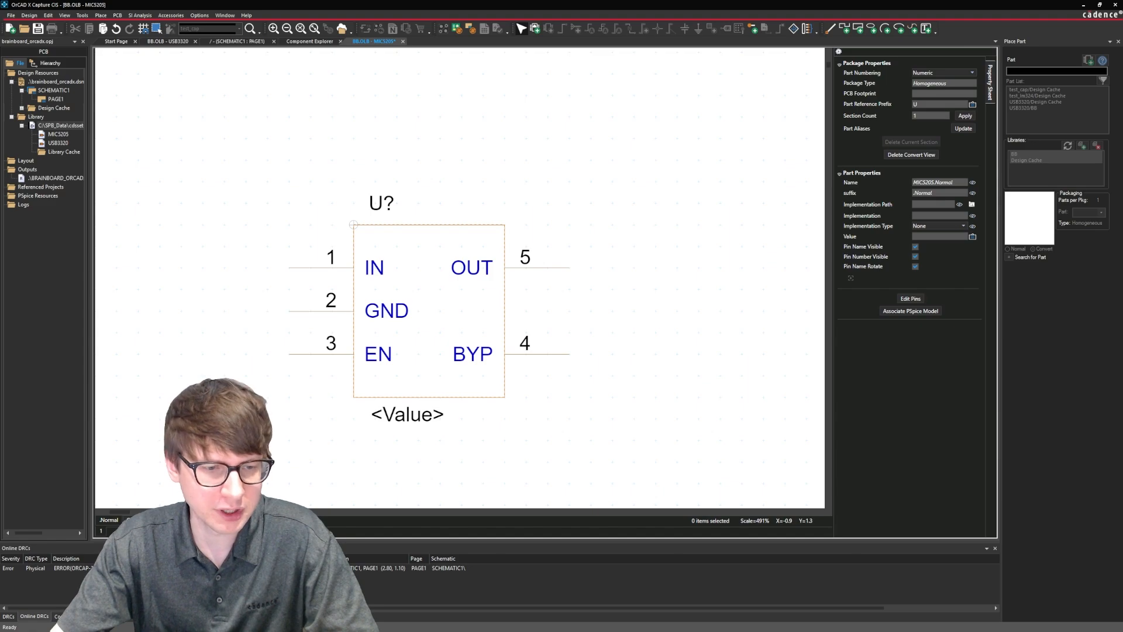
Switch to the convert view and enlarge its part outline to about 6 by 8 grid units.
{"action": "left_click", "coordinate": [131, 520]}
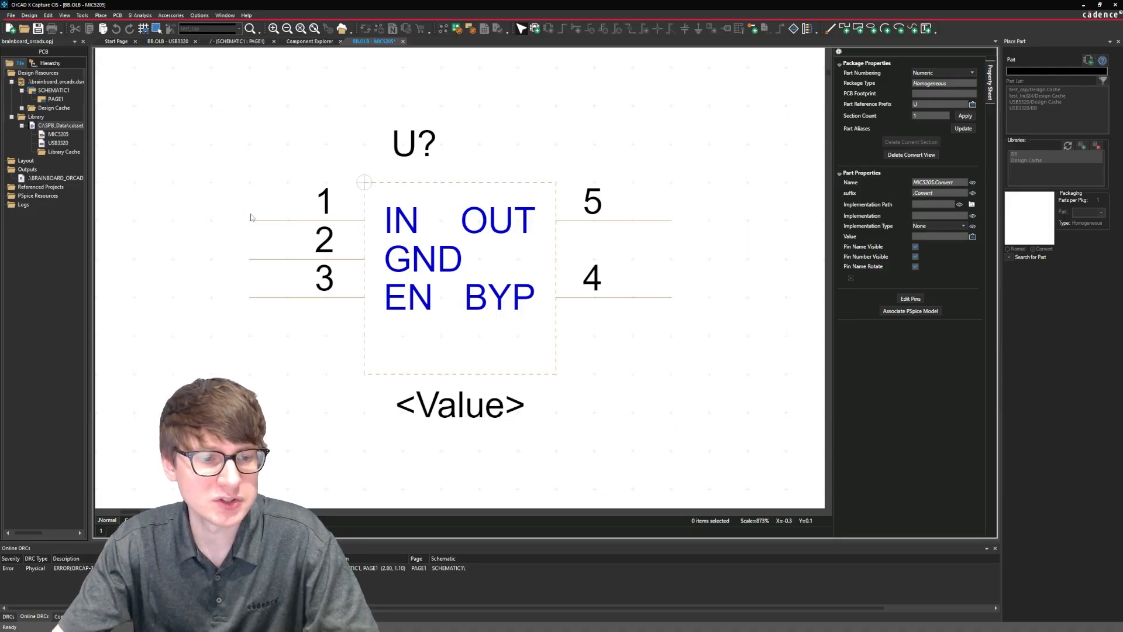
{"action": "scroll", "coordinate": [244, 221], "scroll_direction": "down", "scroll_amount": 2, "text": "ctrl"}
{"action": "scroll", "coordinate": [243, 222], "scroll_direction": "down", "scroll_amount": 1, "text": "ctrl"}
{"action": "left_click", "coordinate": [335, 289]}
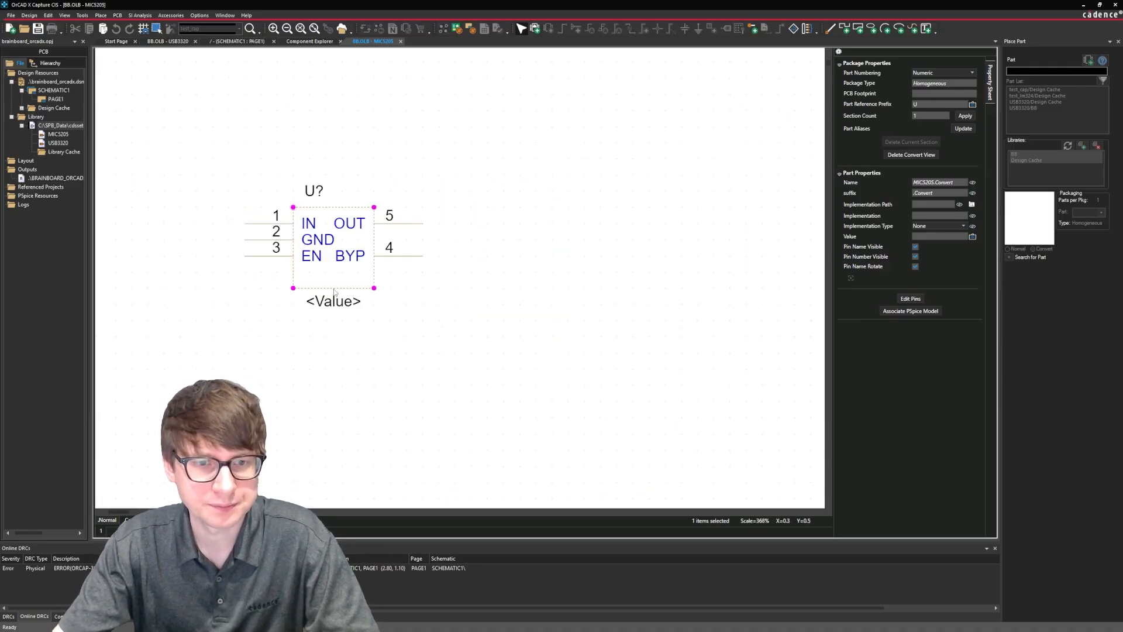
{"action": "left_click_drag", "start_coordinate": [375, 289], "coordinate": [390, 337]}
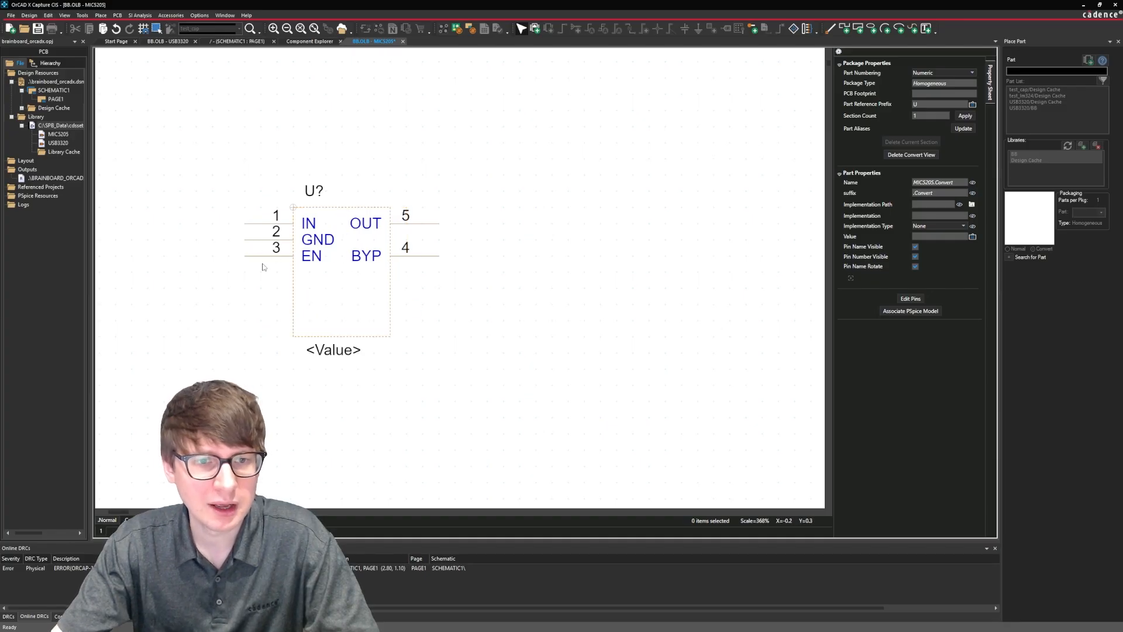
Move all convert-view pins on the left and right edges down one grid unit.
{"action": "left_click_drag", "start_coordinate": [264, 269], "coordinate": [258, 240]}
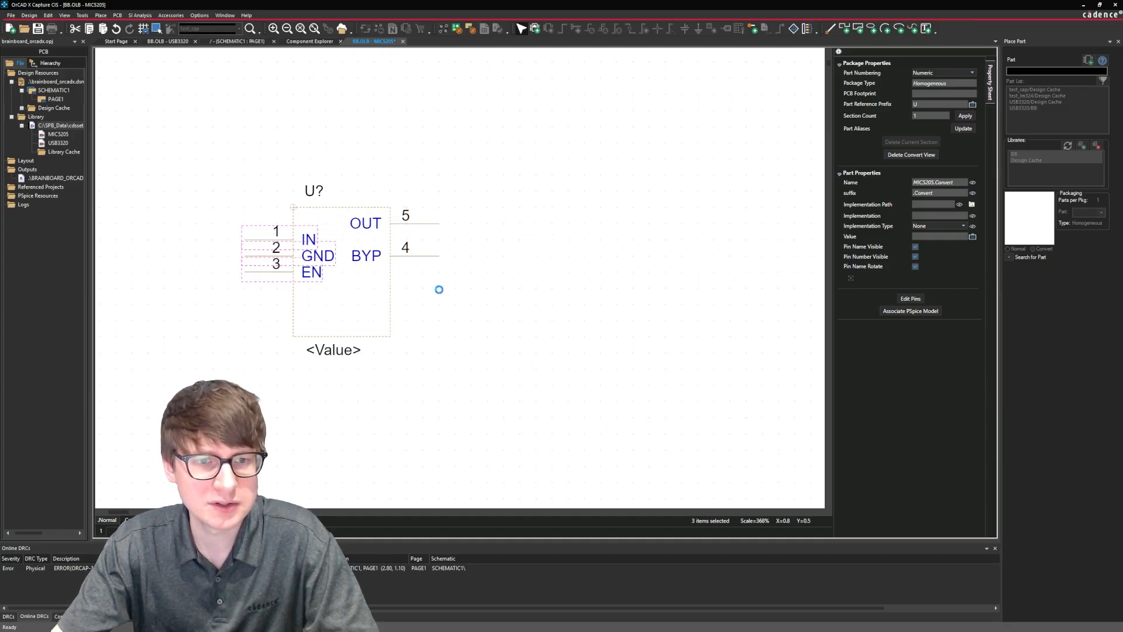
{"action": "left_click_drag", "start_coordinate": [455, 288], "coordinate": [432, 240]}
{"action": "left_click", "coordinate": [502, 274]}
Rearrange the convert-view pins so EN is on the left edge level with BYP and GND is on the right edge below BYP.
{"action": "left_click_drag", "start_coordinate": [261, 271], "coordinate": [393, 298]}
{"action": "left_click", "coordinate": [526, 339]}
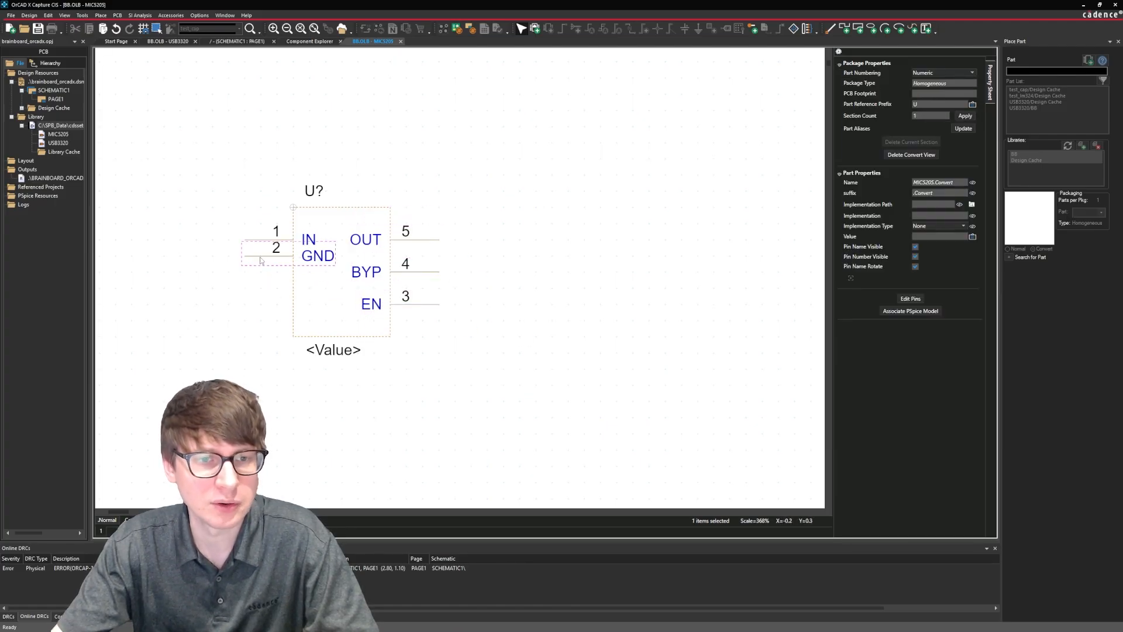
{"action": "left_click_drag", "start_coordinate": [260, 258], "coordinate": [290, 268]}
{"action": "left_click", "coordinate": [312, 301]}
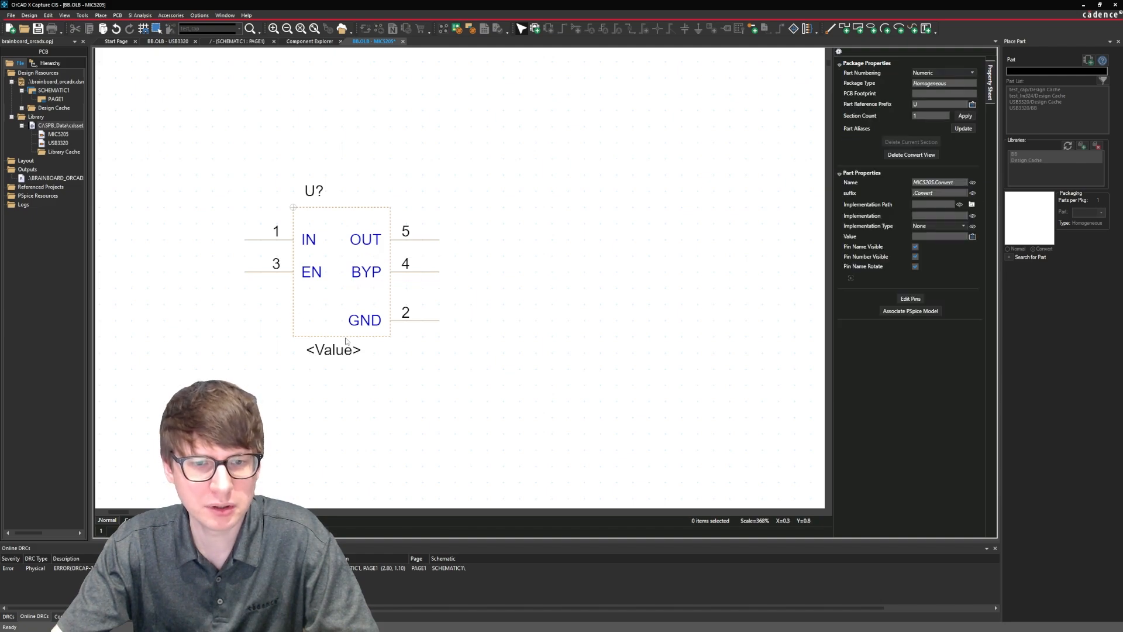
Enlarge the convert-view outline to about 7 by 12 grid units and move BYP and GND down, spacing the right-edge pins four grid units apart.
{"action": "left_click_drag", "start_coordinate": [390, 337], "coordinate": [411, 350]}
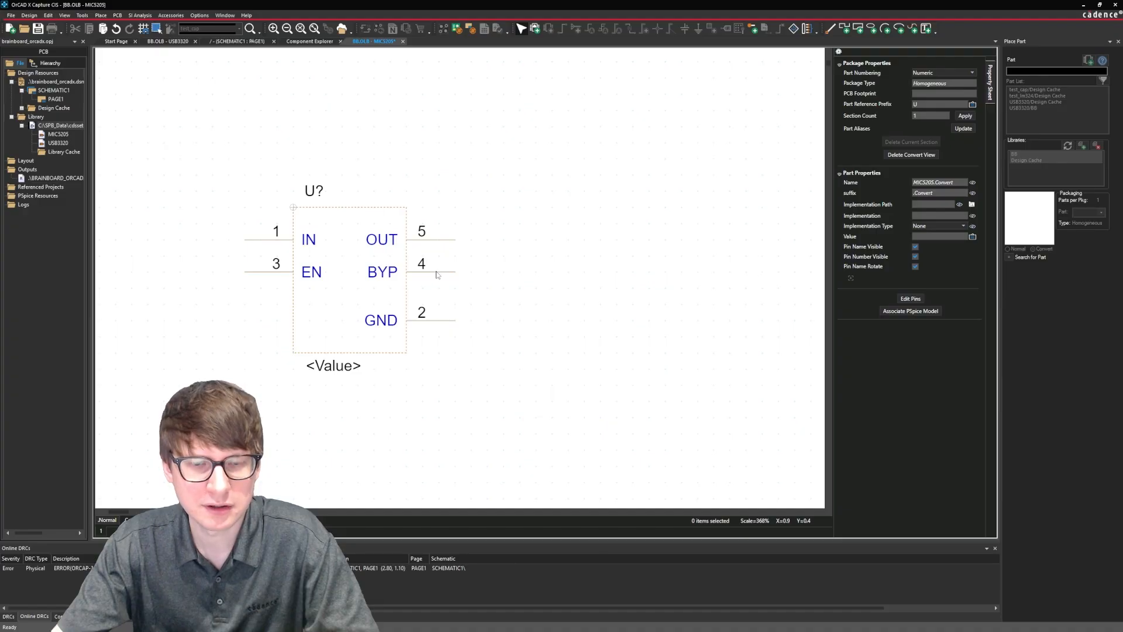
{"action": "mouse_move", "coordinate": [435, 274]}
{"action": "left_mouse_down"}
{"action": "mouse_move", "coordinate": [439, 326]}
{"action": "mouse_move", "coordinate": [439, 286]}
{"action": "left_mouse_up"}
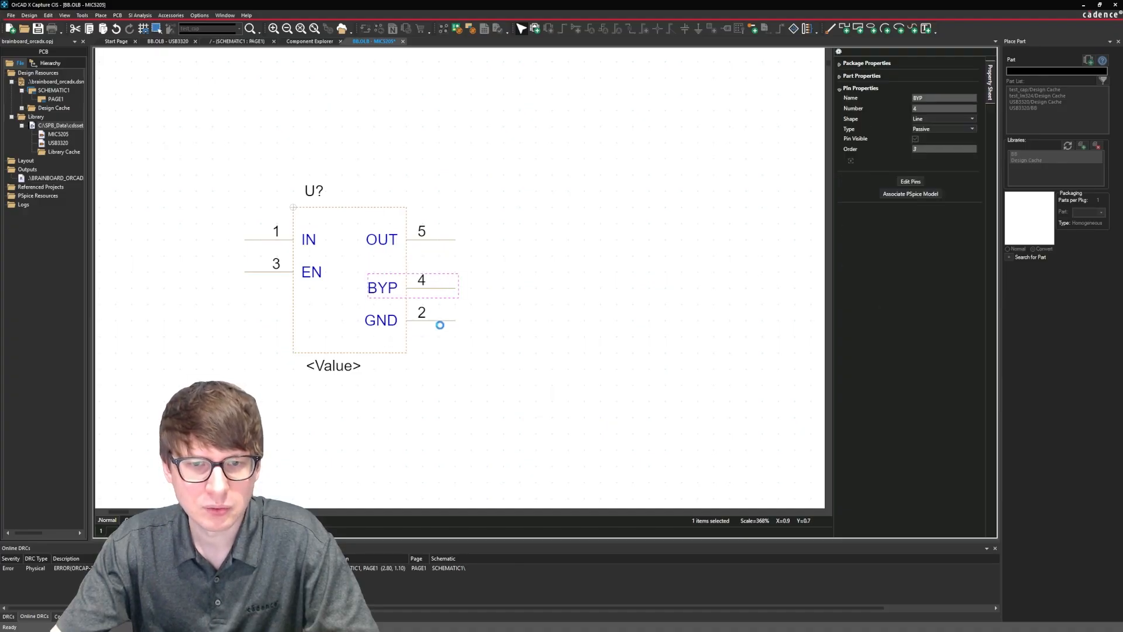
{"action": "left_click", "coordinate": [407, 352]}
{"action": "left_click_drag", "start_coordinate": [406, 352], "coordinate": [406, 385]}
{"action": "left_click_drag", "start_coordinate": [446, 320], "coordinate": [446, 353]}
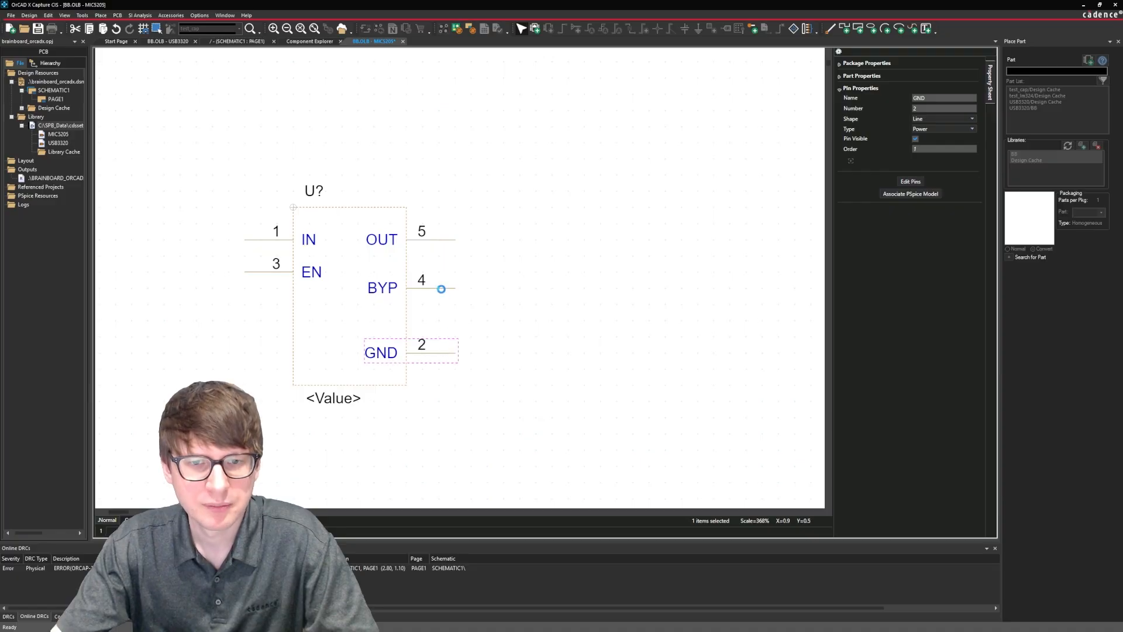
{"action": "left_click_drag", "start_coordinate": [441, 289], "coordinate": [443, 307]}
{"action": "left_click", "coordinate": [407, 369]}
{"action": "left_click_drag", "start_coordinate": [407, 385], "coordinate": [407, 401]}
{"action": "left_click_drag", "start_coordinate": [446, 352], "coordinate": [452, 369]}
{"action": "left_click", "coordinate": [524, 339]}
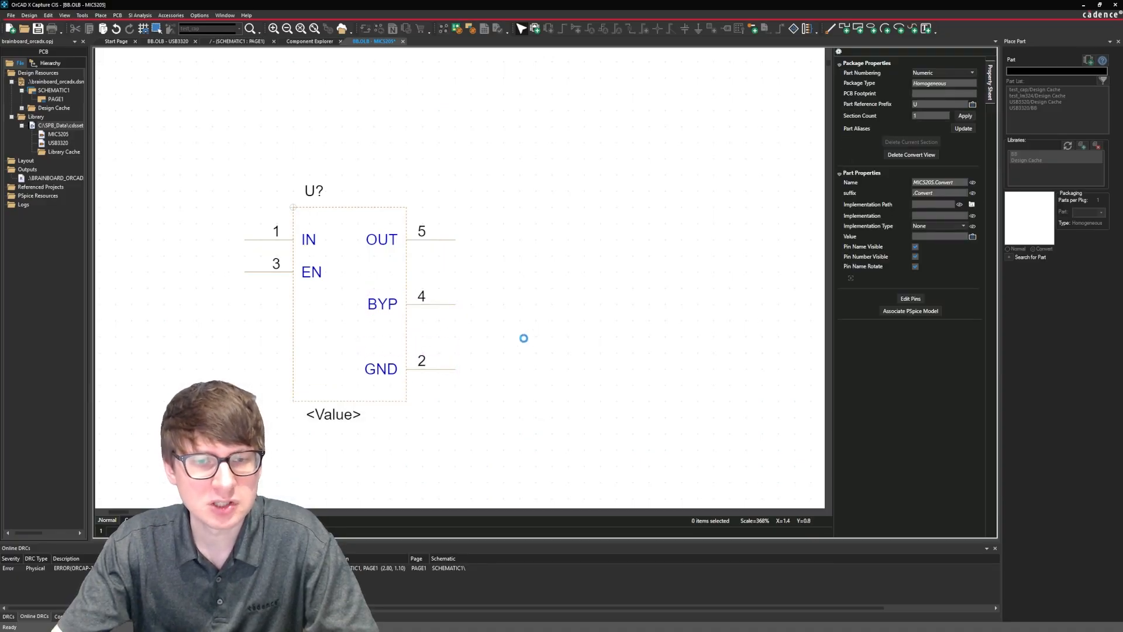
Move the convert-view EN pin down two grid units to align it with BYP.
{"action": "left_click", "coordinate": [261, 273]}
{"action": "left_click_drag", "start_coordinate": [260, 273], "coordinate": [261, 304]}
{"action": "left_click", "coordinate": [204, 375]}
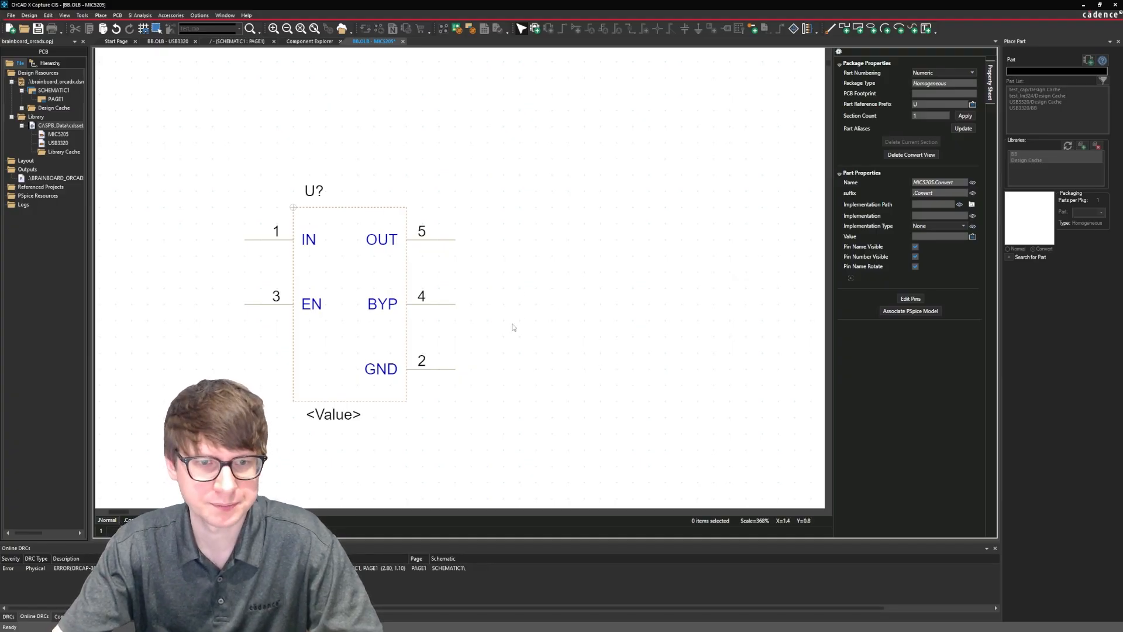
Draw a rectangle over the full convert-view outline as the symbol body, end the drawing mode, and save the part.
{"action": "left_click", "coordinate": [101, 16]}
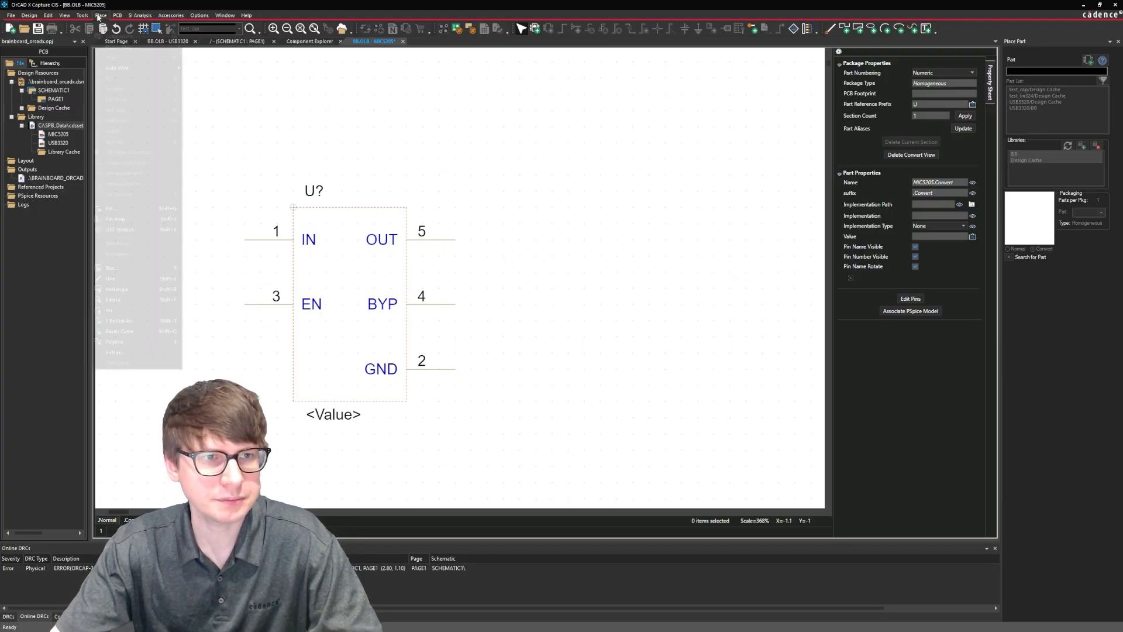
{"action": "left_click", "coordinate": [123, 291]}
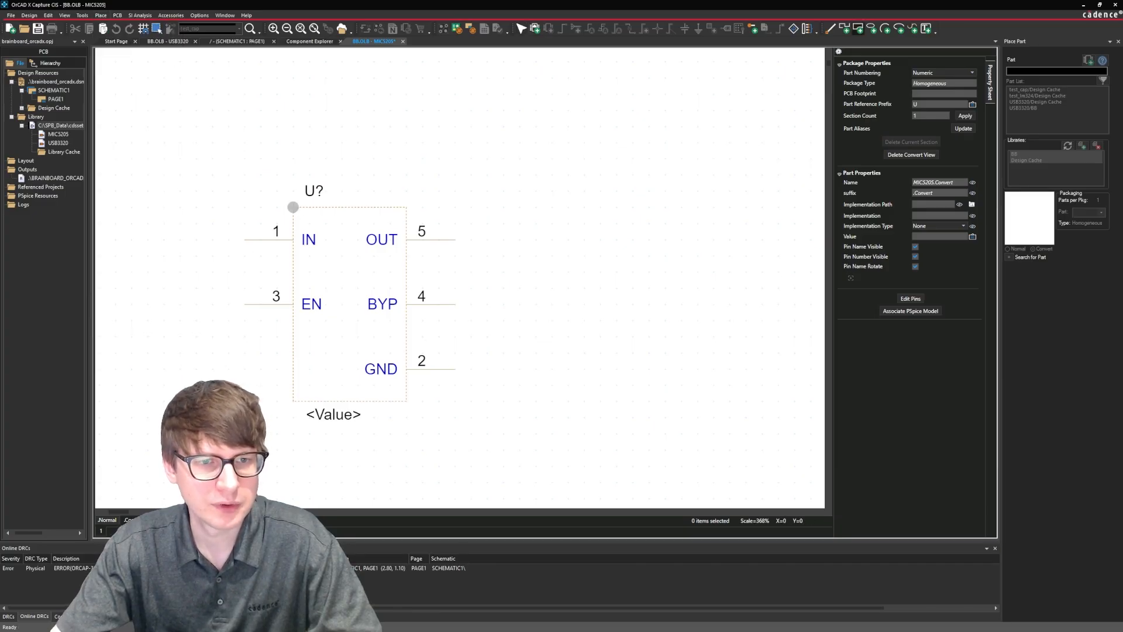
{"action": "left_click_drag", "start_coordinate": [294, 207], "coordinate": [406, 402]}
{"action": "right_click", "coordinate": [528, 244]}
{"action": "left_click", "coordinate": [544, 253]}
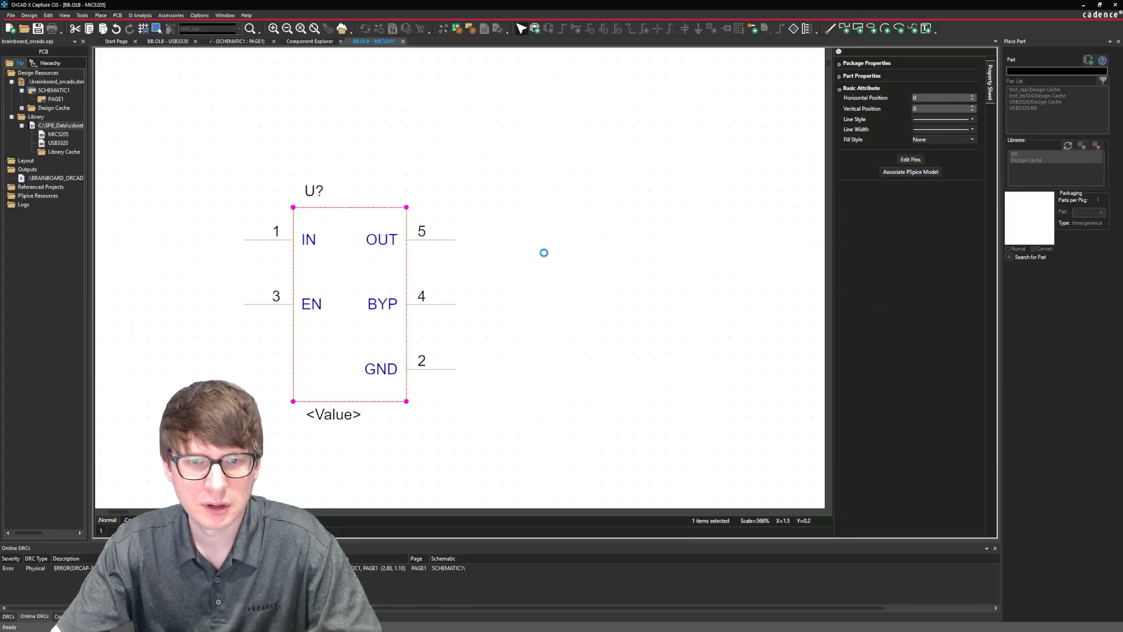
{"action": "left_click", "coordinate": [37, 29]}
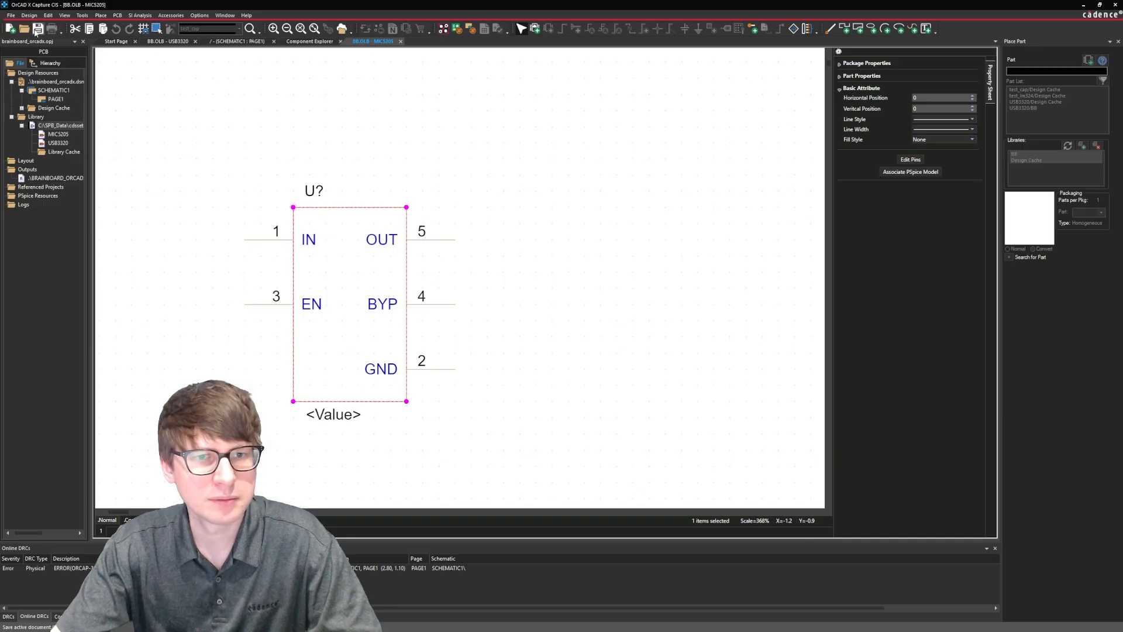
{"action": "left_click", "coordinate": [563, 248]}
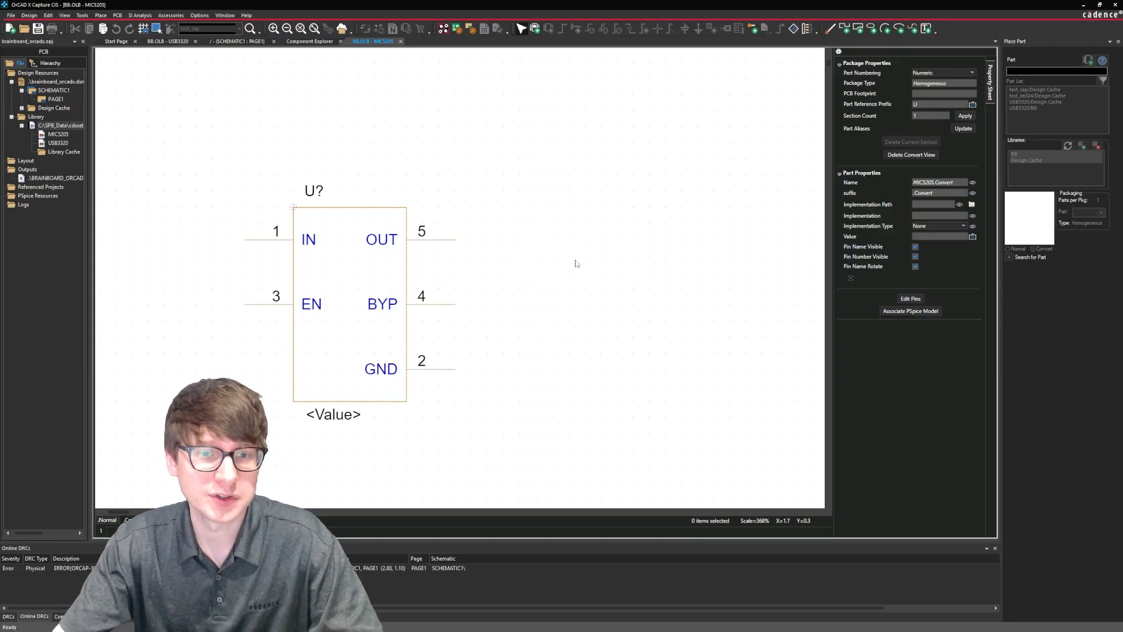
Edit component CDN-IC-0007 in the Component Explorer and attach the MIC5205 symbol from the BB library to its models.
{"action": "left_click", "coordinate": [317, 42]}
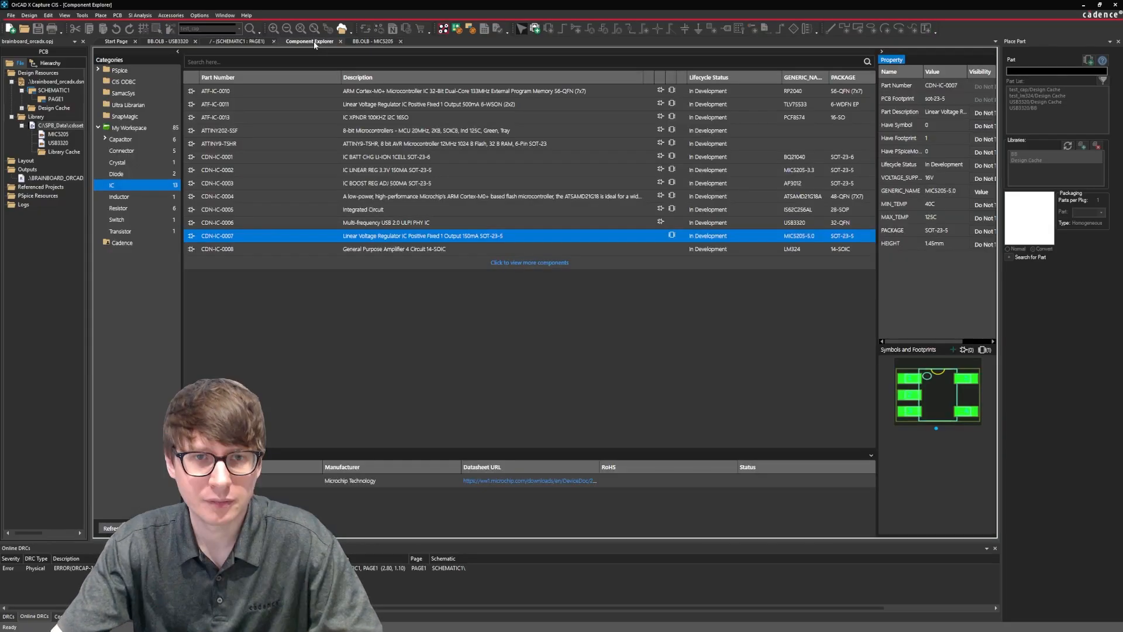
{"action": "right_click", "coordinate": [450, 237]}
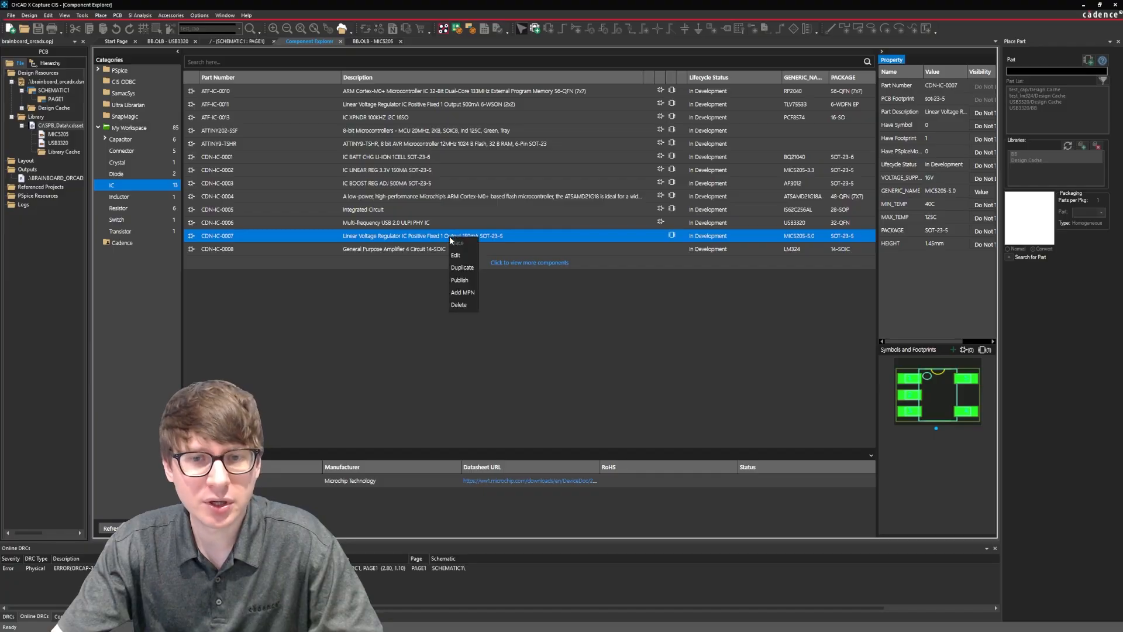
{"action": "left_click", "coordinate": [459, 257]}
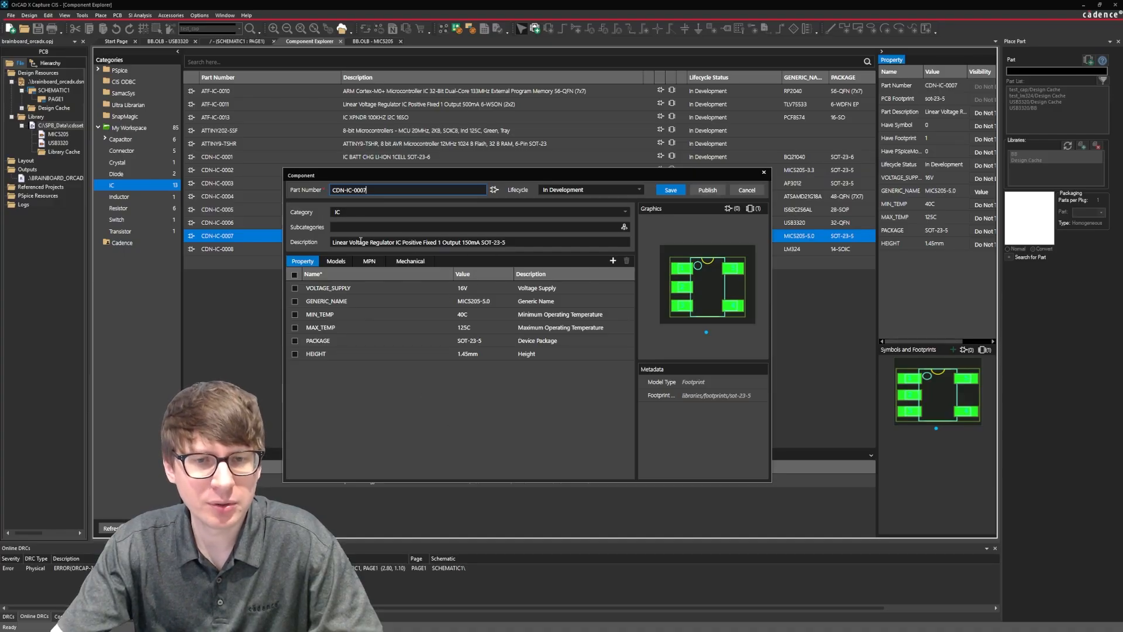
{"action": "left_click", "coordinate": [336, 261]}
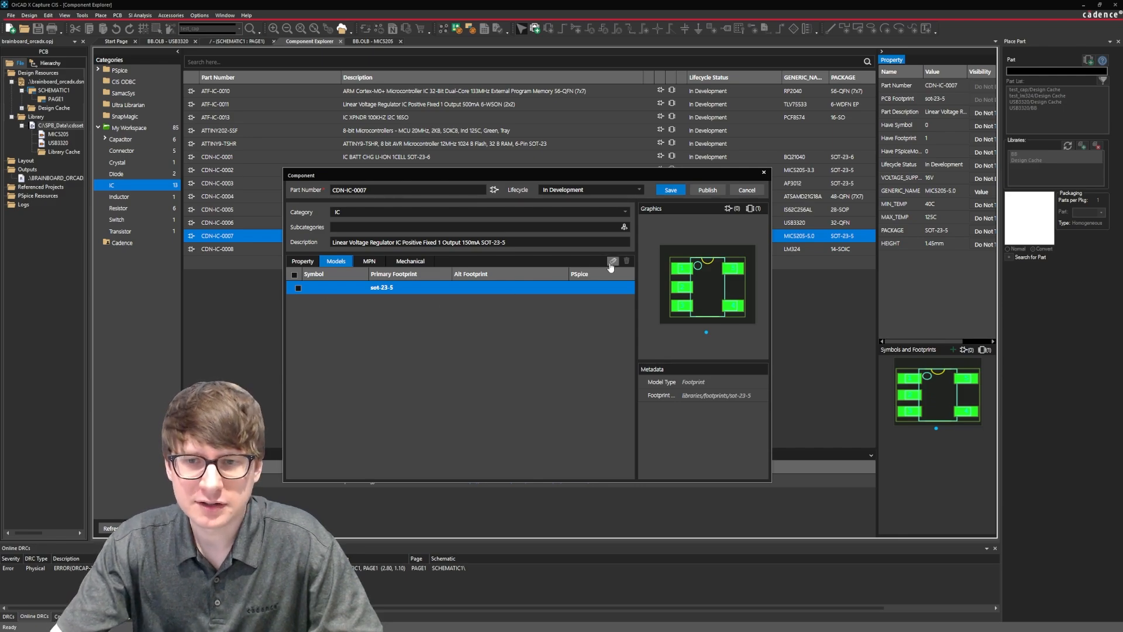
{"action": "left_click", "coordinate": [613, 261]}
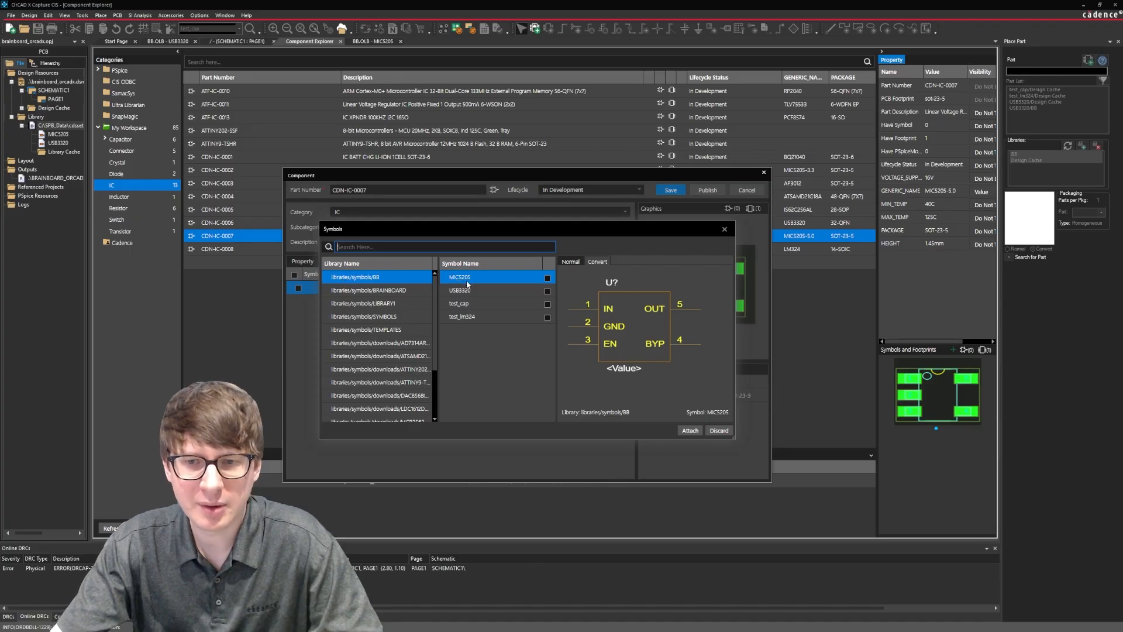
{"action": "left_click", "coordinate": [547, 278]}
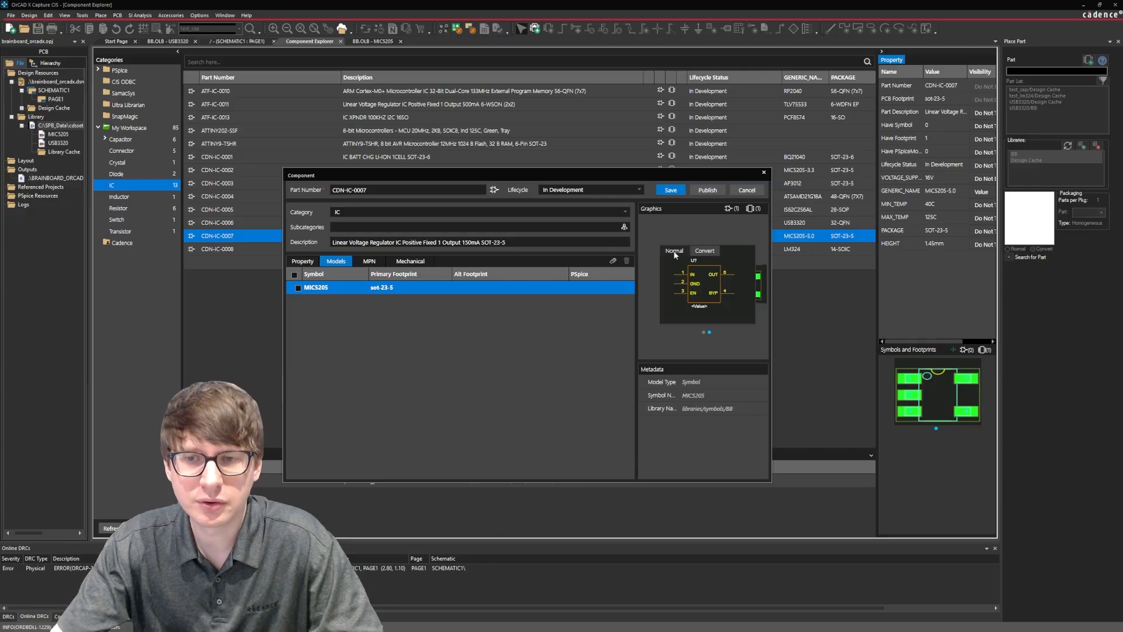
Preview the attached symbol's convert and normal views, and save the component.
{"action": "left_click", "coordinate": [707, 251]}
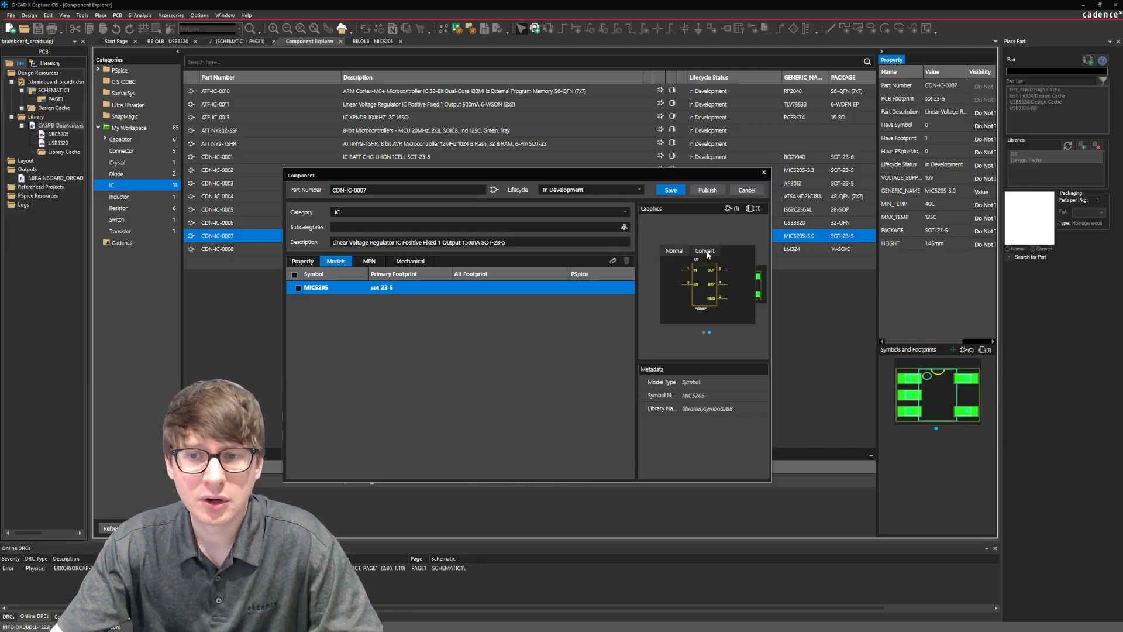
{"action": "left_click", "coordinate": [684, 252]}
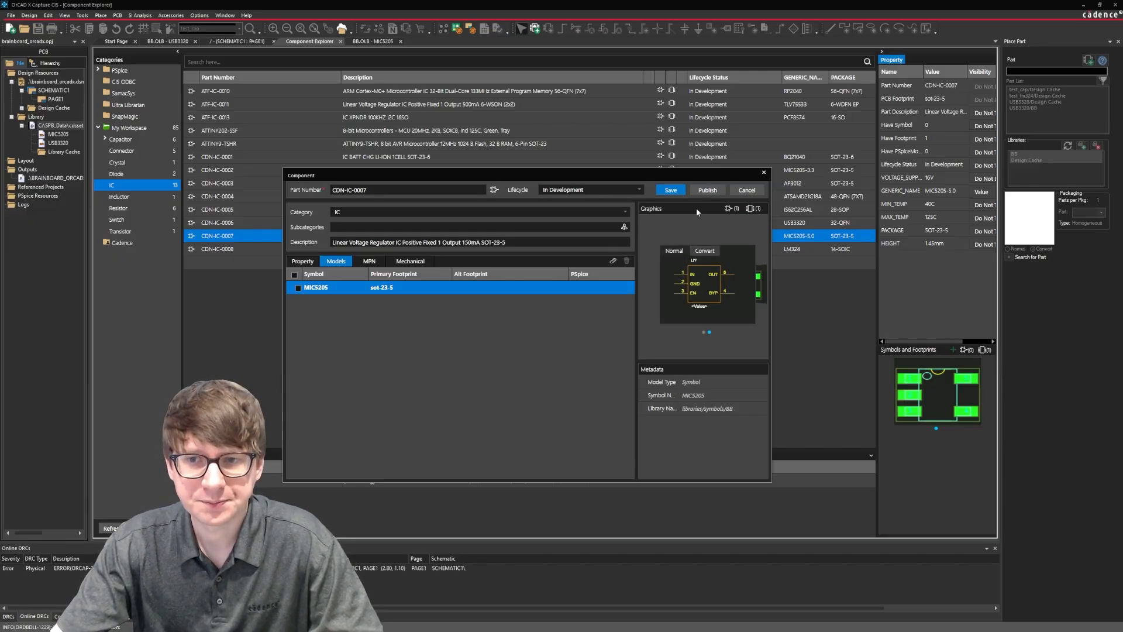
{"action": "left_click", "coordinate": [677, 192]}
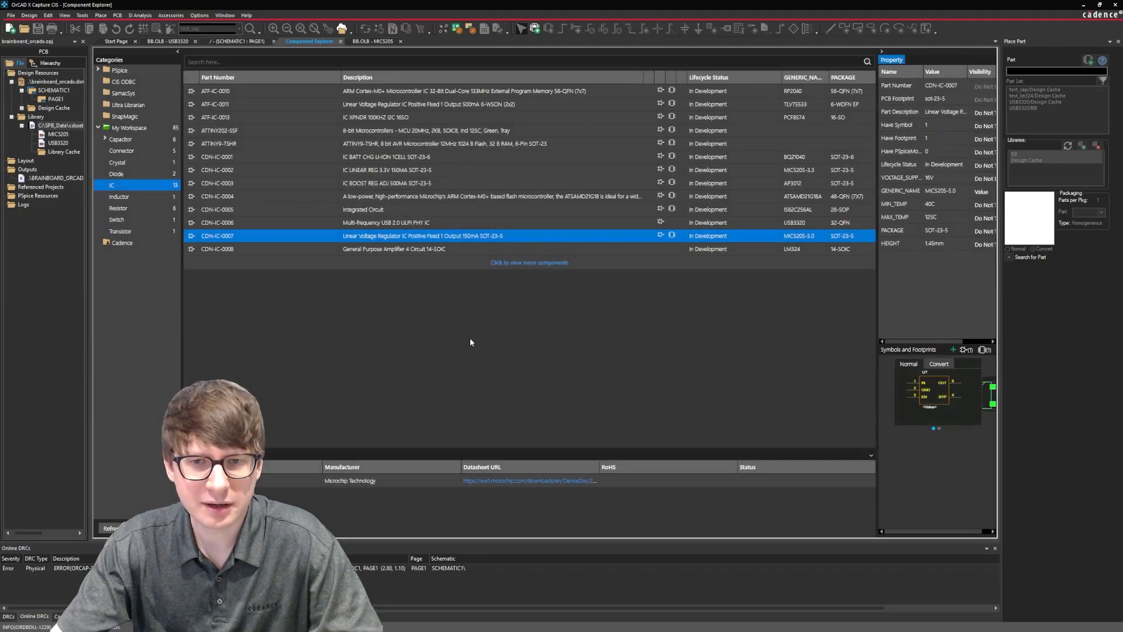
Place the Microchip Technology part of CDN-IC-0007 on the schematic page to the right of the USB3320, and end placement.
{"action": "right_click", "coordinate": [417, 477]}
{"action": "left_click", "coordinate": [425, 486]}
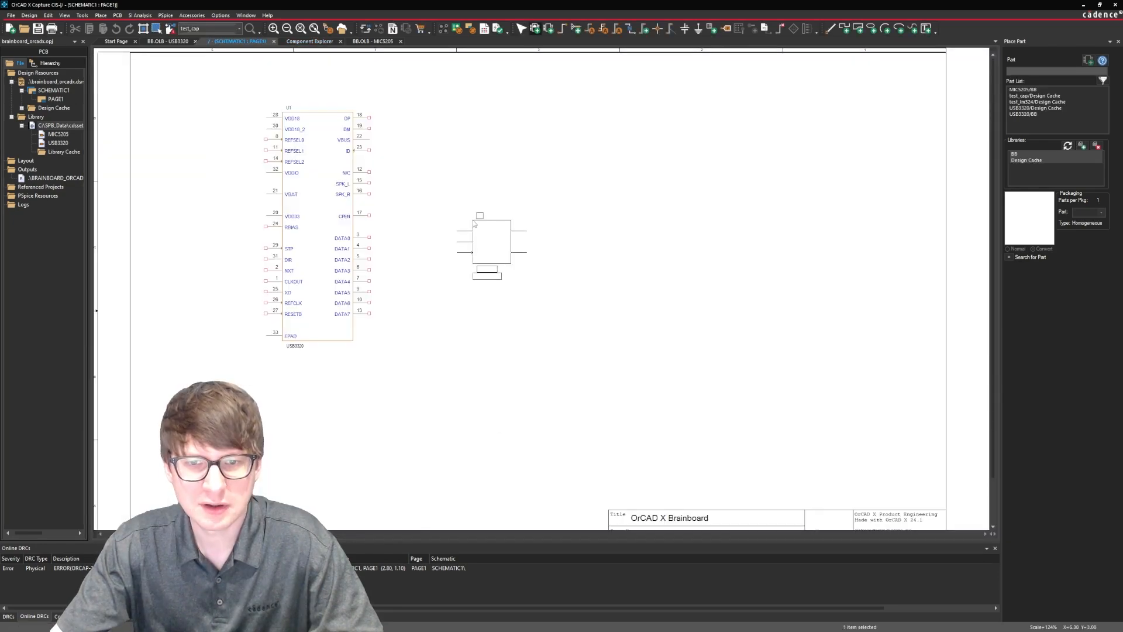
{"action": "left_click", "coordinate": [470, 208]}
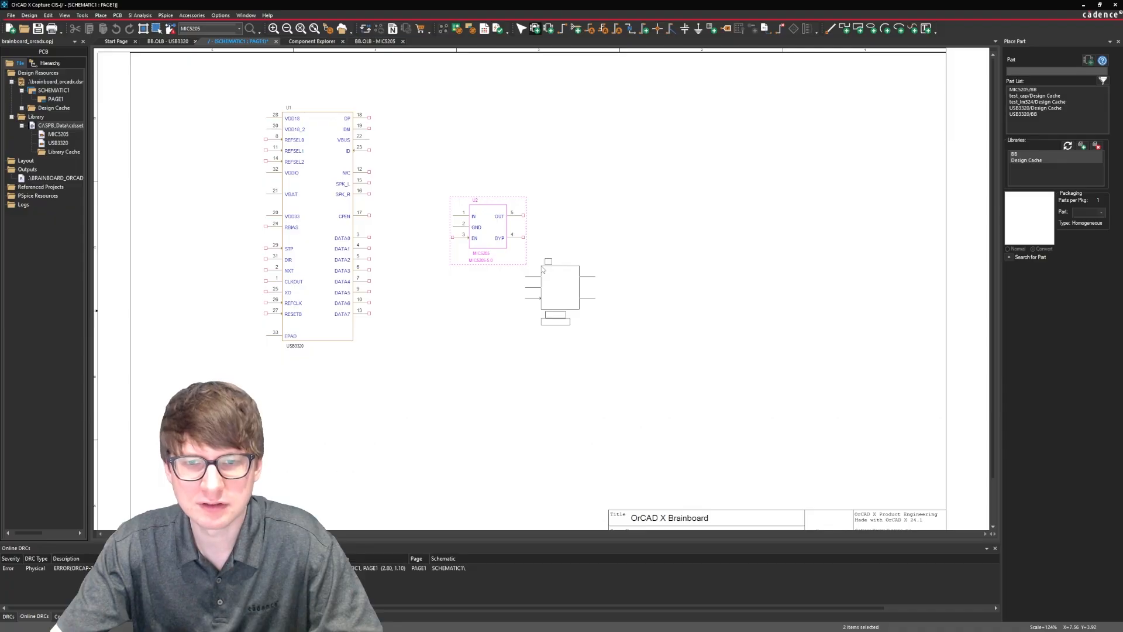
{"action": "key", "text": "Escape"}
{"action": "key", "text": "Escape"}
{"action": "left_click", "coordinate": [480, 260]}
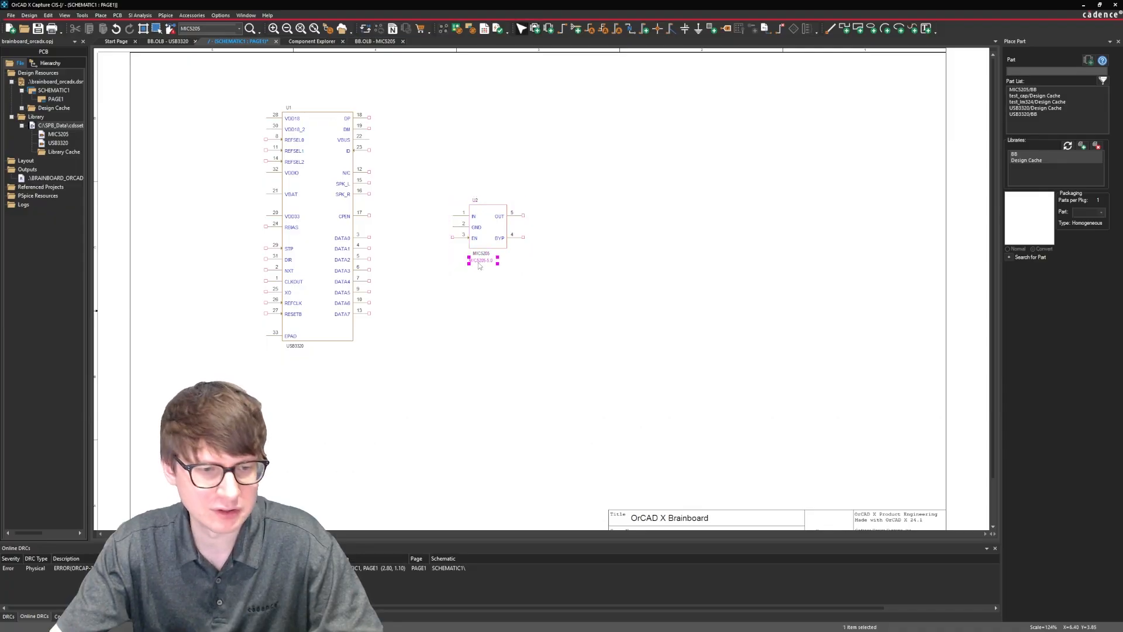
{"action": "left_click", "coordinate": [479, 288]}
Select the convert view of CDN-IC-0007 in the Component Explorer and place a second instance to the right of the first.
{"action": "left_click", "coordinate": [312, 42]}
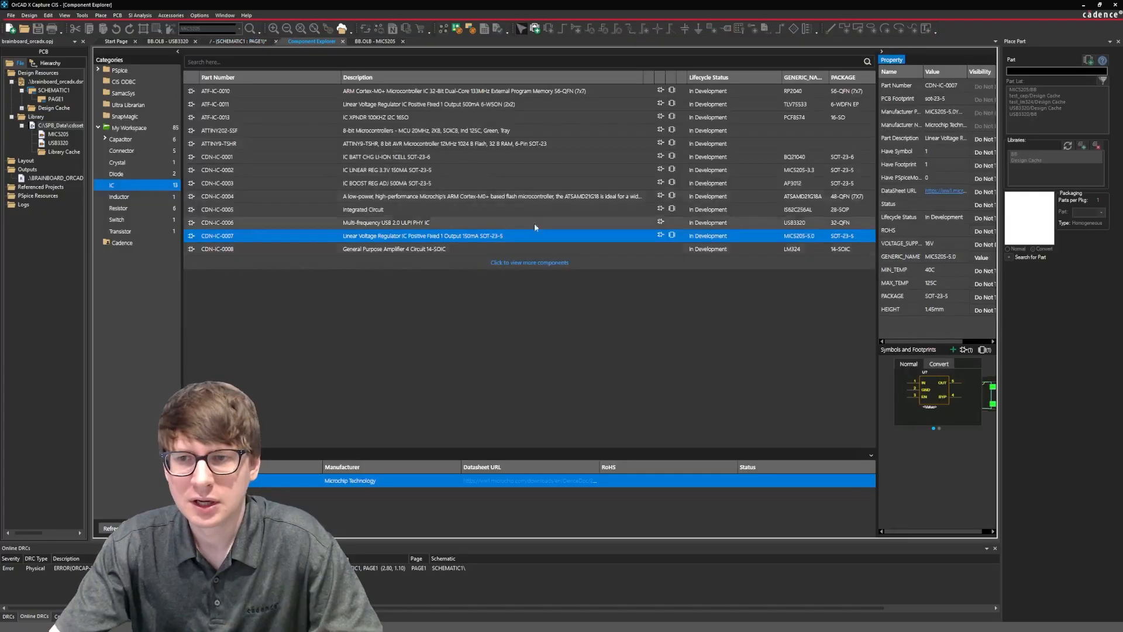
{"action": "left_click", "coordinate": [941, 365]}
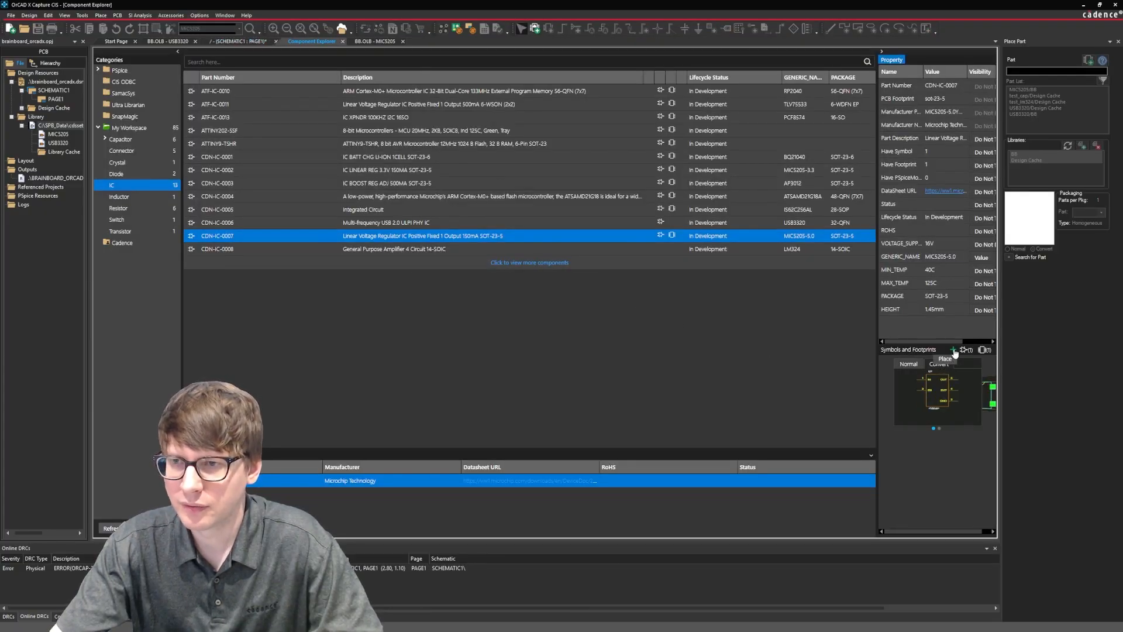
{"action": "left_click", "coordinate": [954, 351]}
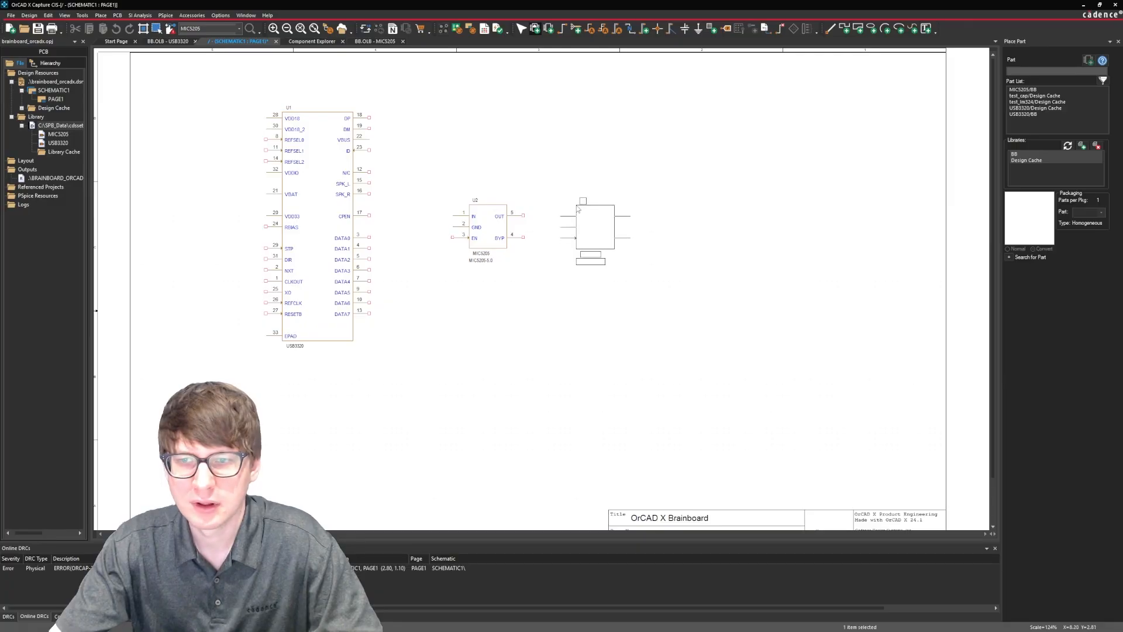
{"action": "left_click", "coordinate": [564, 216]}
Check the Graphic property of the second MIC5205 instance, and close the property editor.
{"action": "right_click", "coordinate": [602, 222]}
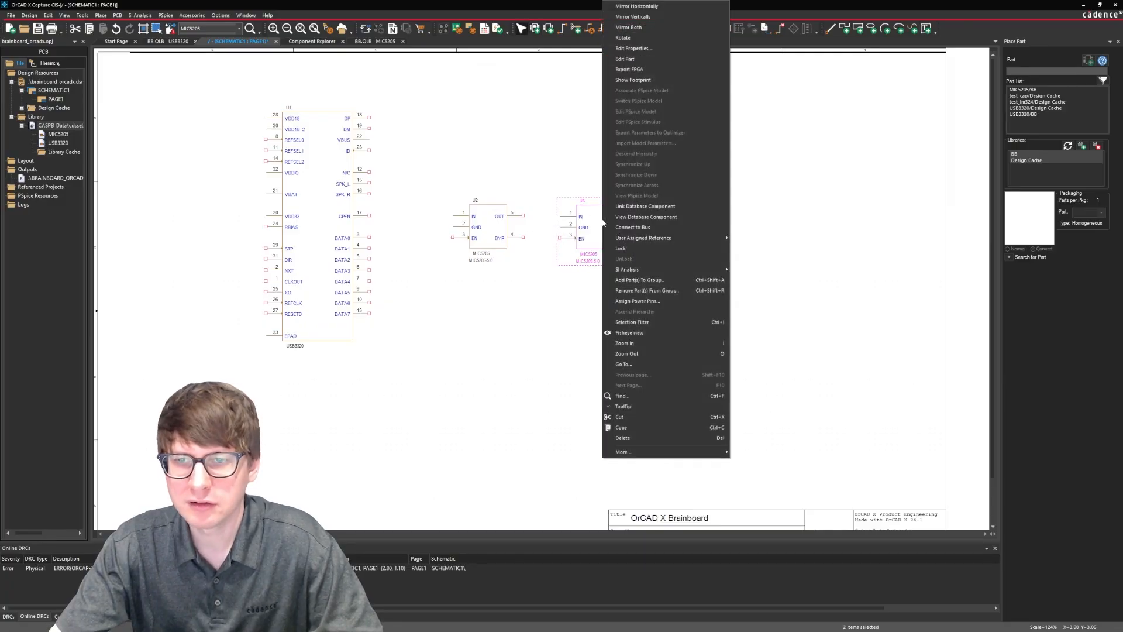
{"action": "left_click", "coordinate": [629, 48]}
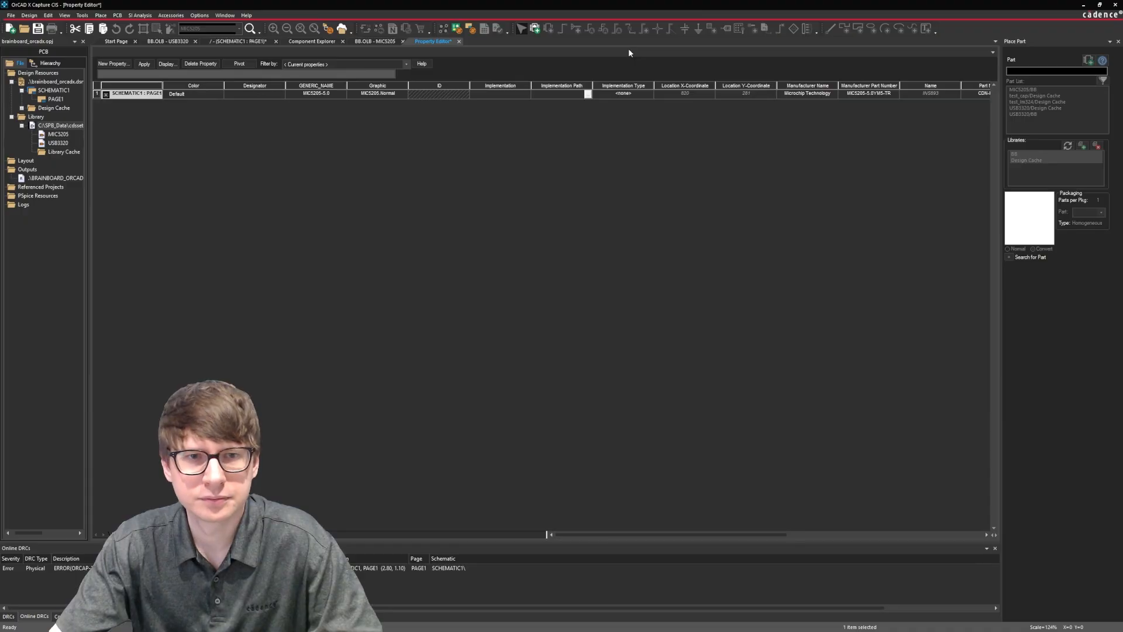
{"action": "left_click", "coordinate": [393, 94]}
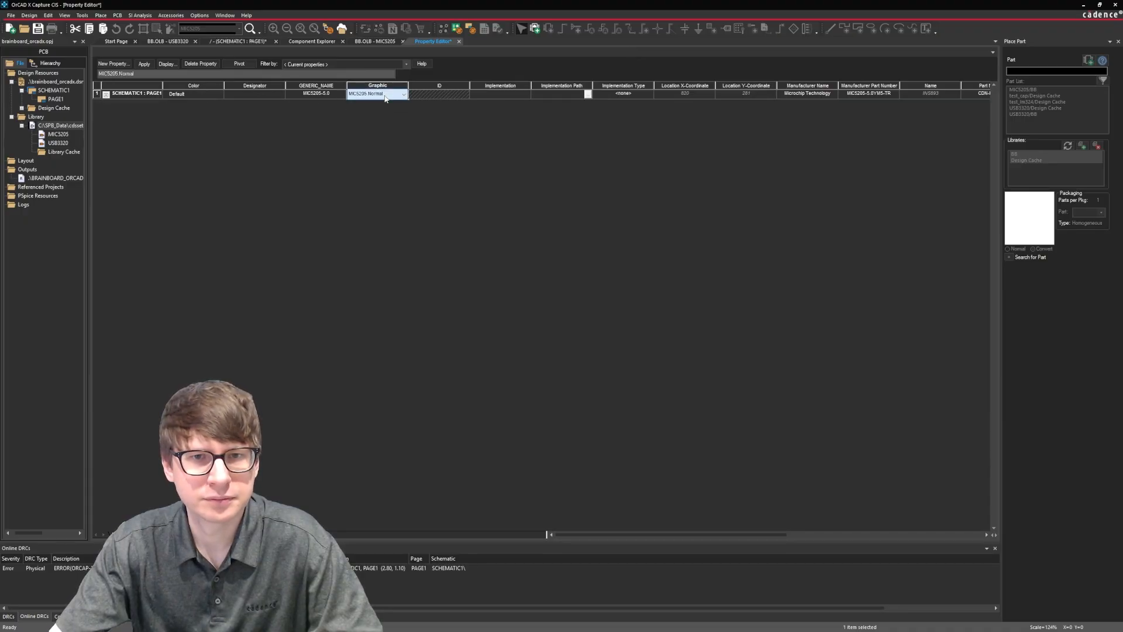
{"action": "left_click", "coordinate": [459, 42]}
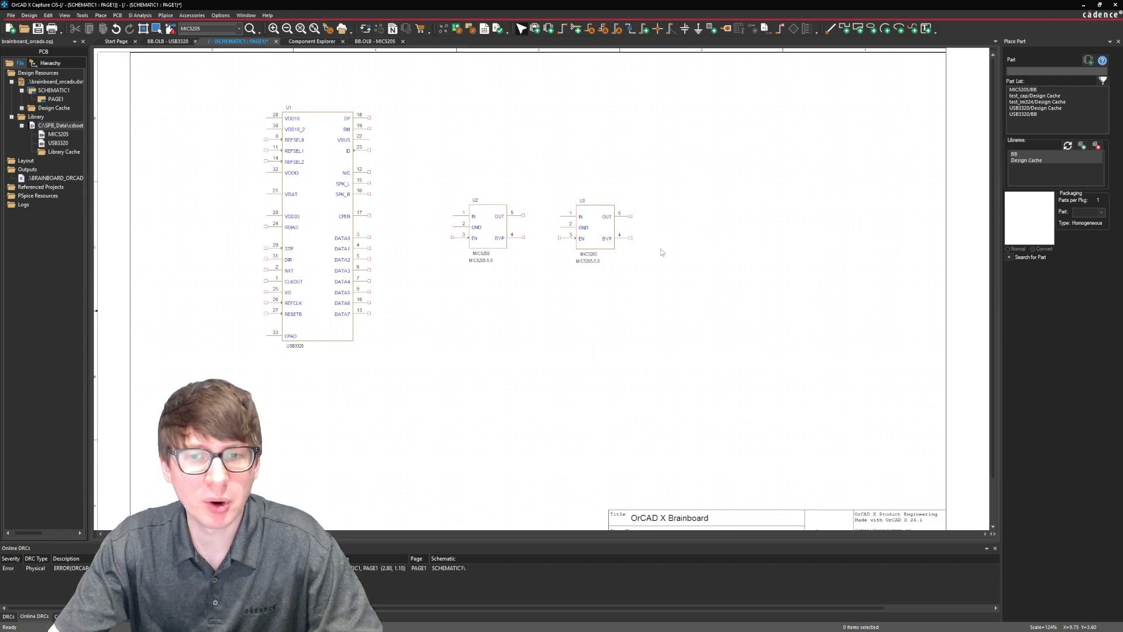
Compare the second placed MIC5205 with the component's convert preview and the convert view of the library symbol.
{"action": "left_click", "coordinate": [588, 231]}
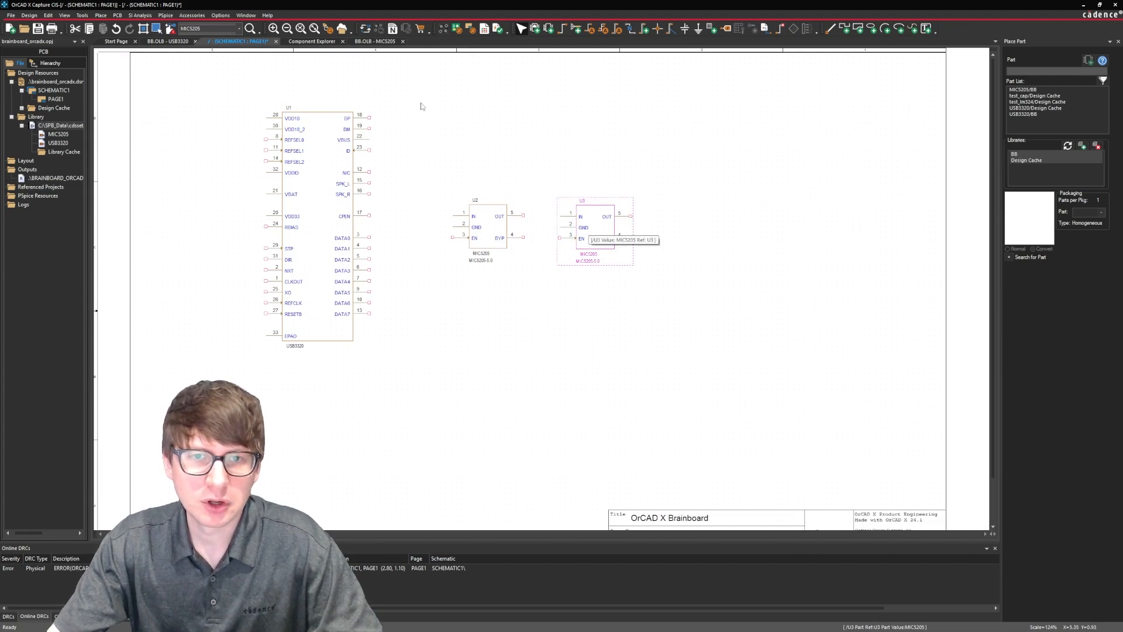
{"action": "left_click", "coordinate": [312, 41]}
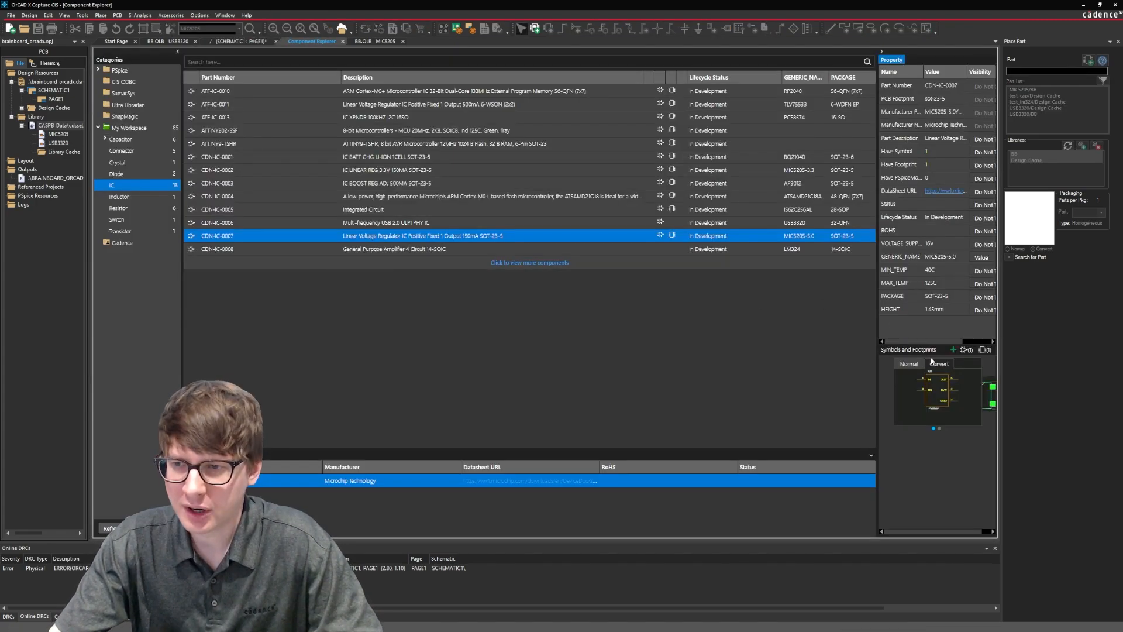
{"action": "left_click", "coordinate": [375, 41]}
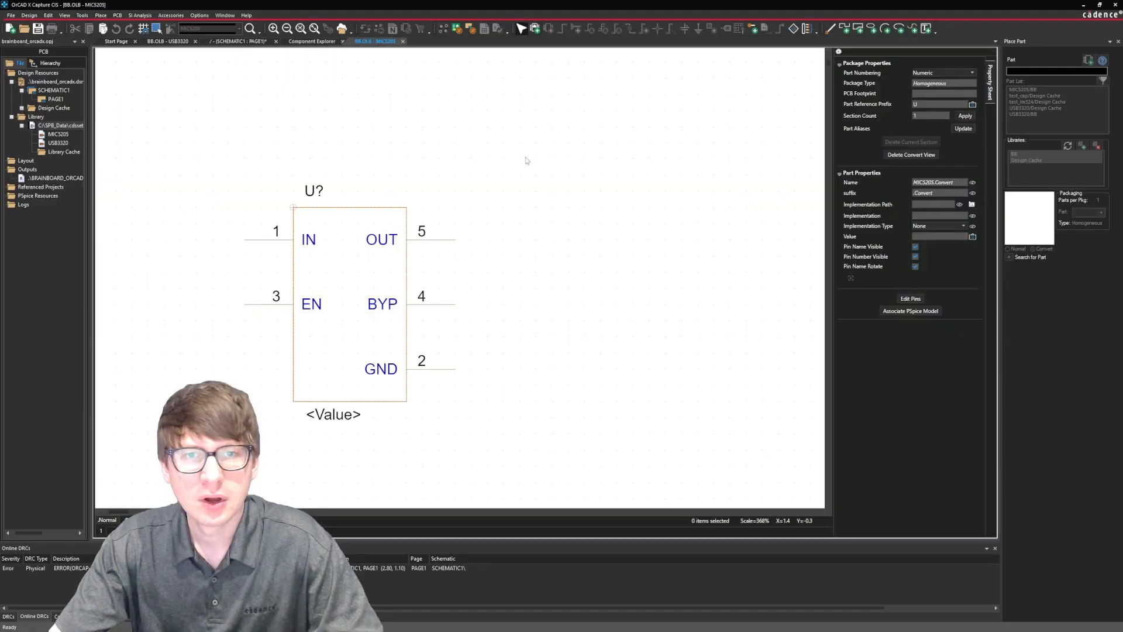
{"action": "left_click", "coordinate": [238, 41]}
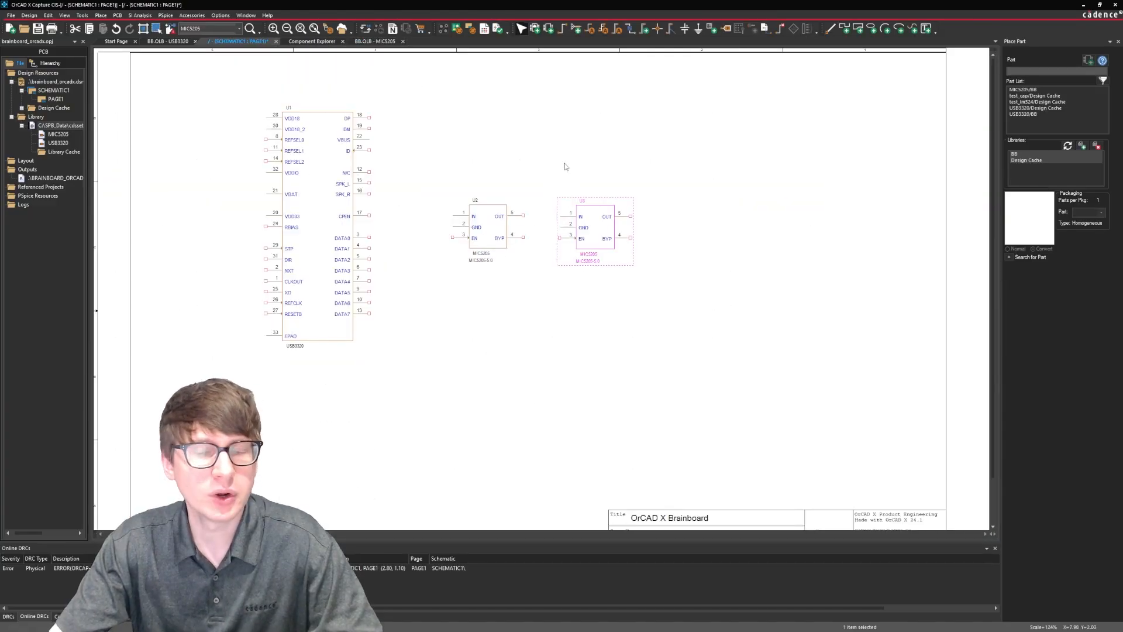
Set the Graphic property of the second MIC5205 instance, U3, to MIC5205.Convert, and close the property editor.
{"action": "left_click", "coordinate": [606, 236]}
{"action": "right_click", "coordinate": [590, 227]}
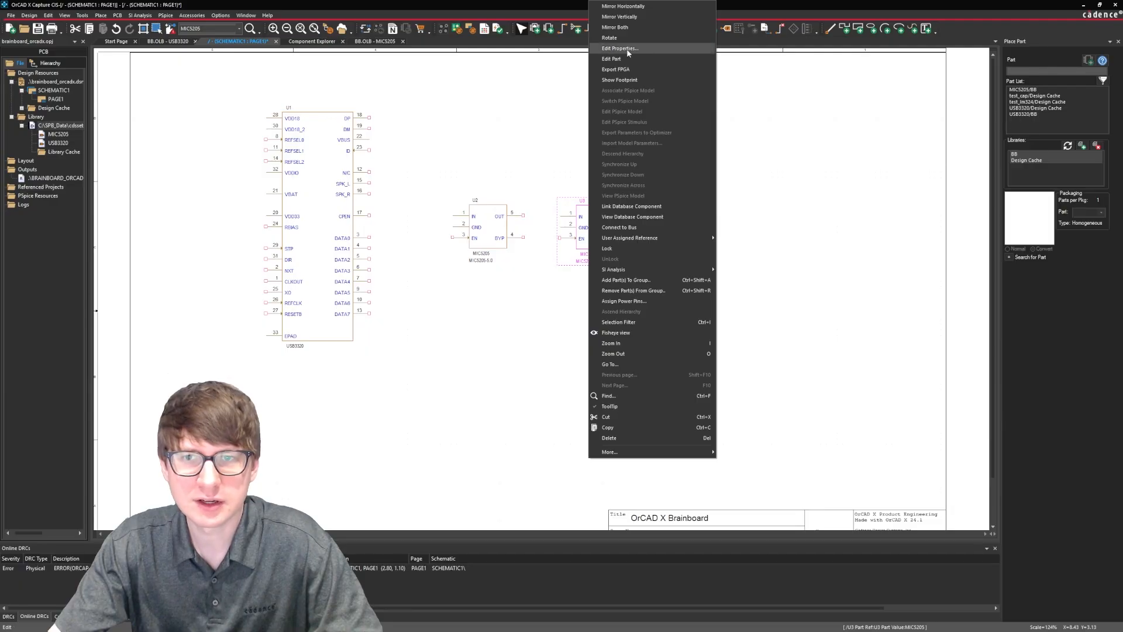
{"action": "left_click", "coordinate": [511, 136]}
{"action": "double_click", "coordinate": [594, 208]}
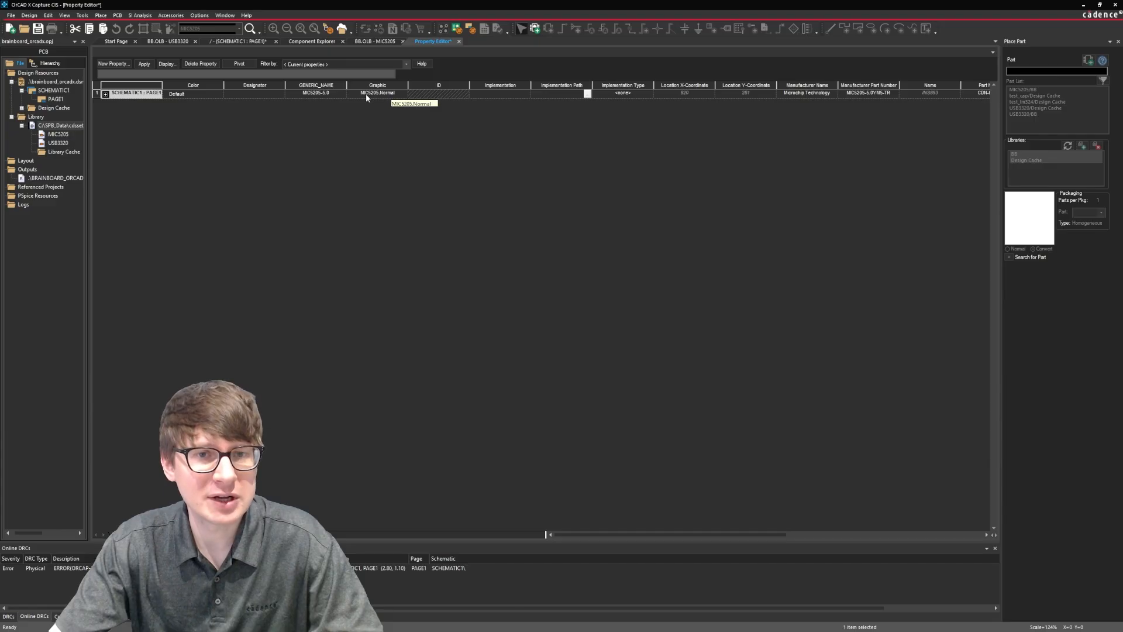
{"action": "left_click", "coordinate": [389, 95]}
{"action": "left_click", "coordinate": [401, 96]}
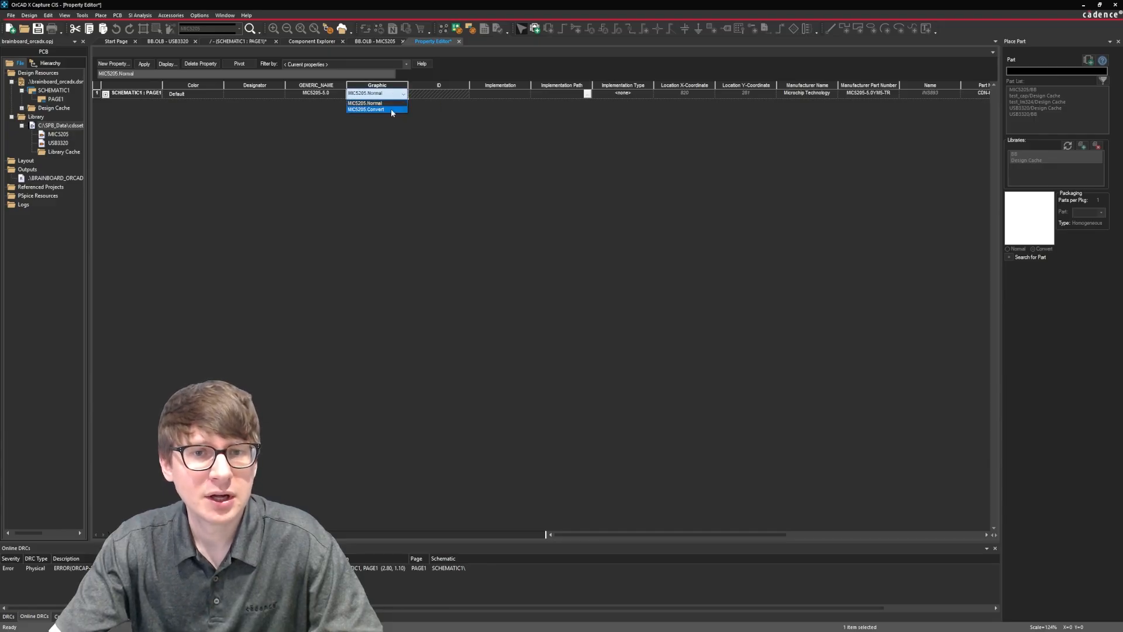
{"action": "left_click", "coordinate": [391, 109]}
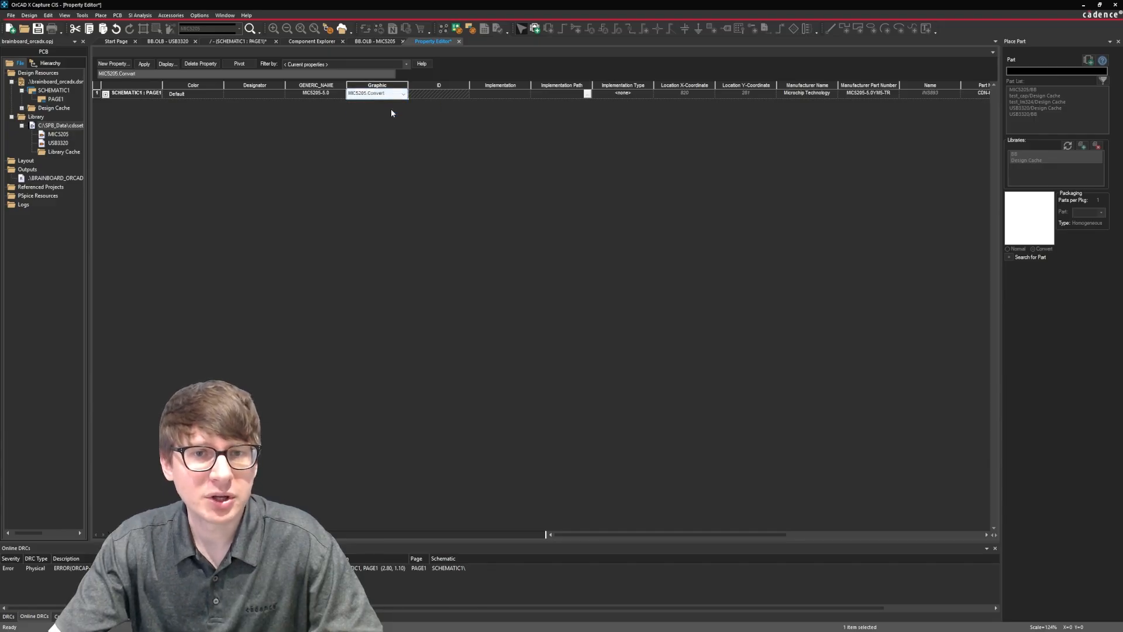
{"action": "left_click", "coordinate": [459, 41]}
{"action": "left_click", "coordinate": [559, 336]}
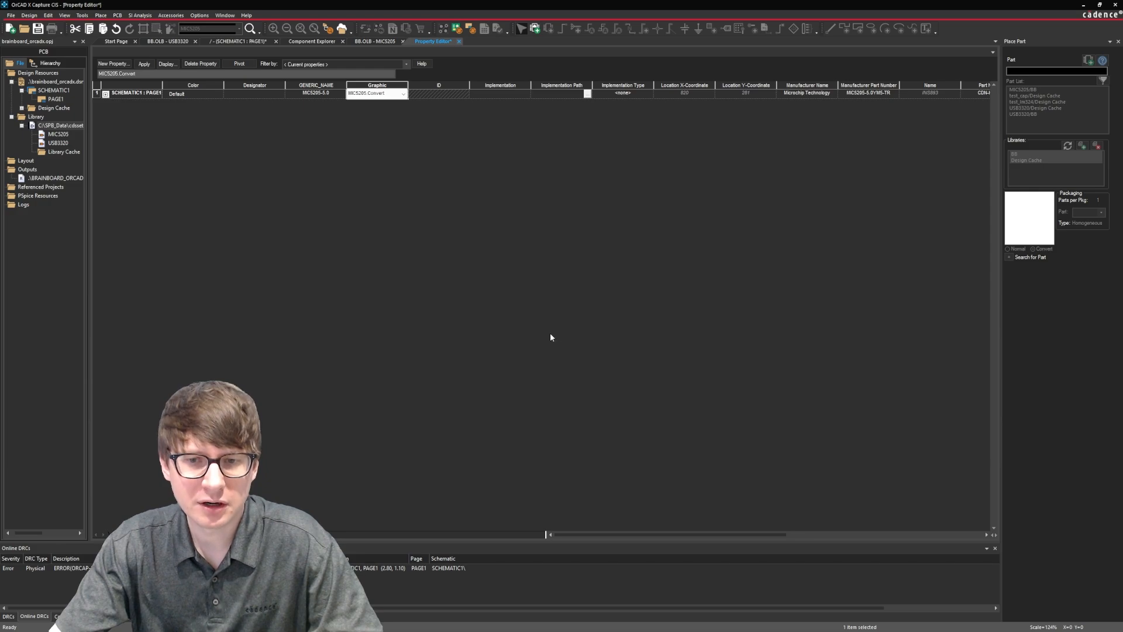
{"action": "left_click", "coordinate": [574, 332]}
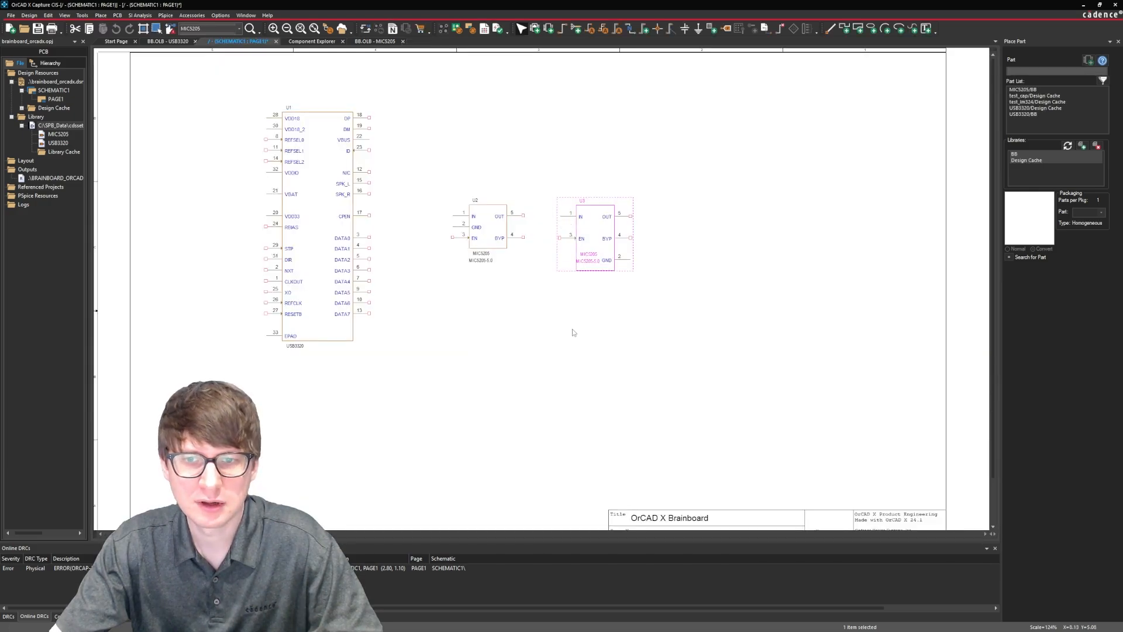
{"action": "left_click", "coordinate": [617, 293]}
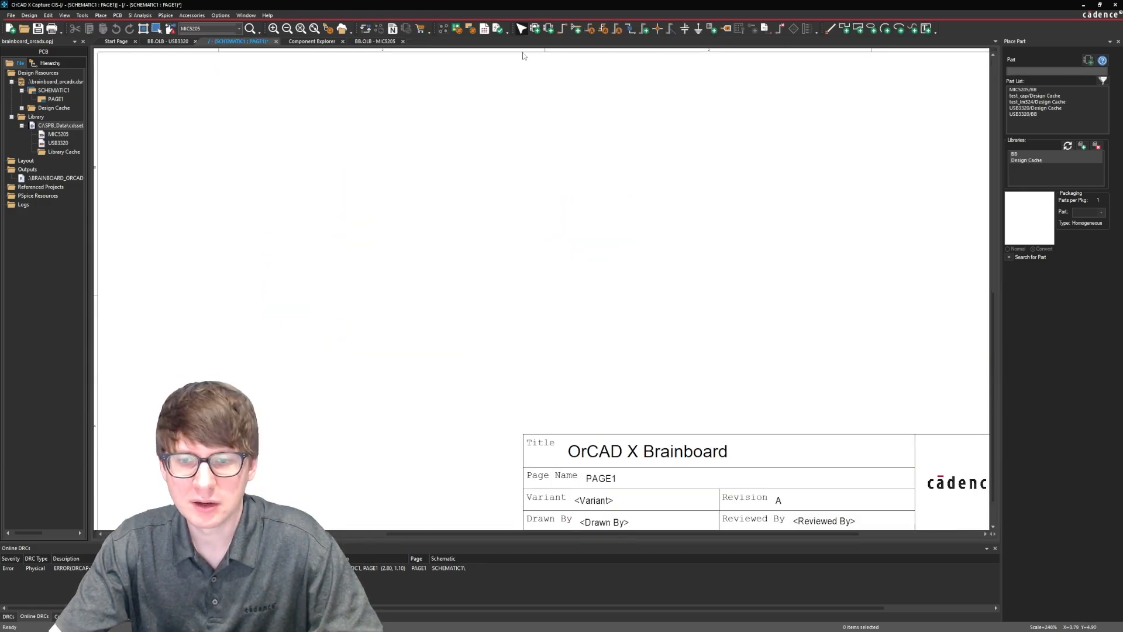
Move U3's MIC5205 and MIC5205-5.0 text labels below the symbol body.
{"action": "scroll", "coordinate": [524, 51], "scroll_direction": "down", "scroll_amount": 1}
{"action": "scroll", "coordinate": [491, 113], "scroll_direction": "up", "scroll_amount": 10}
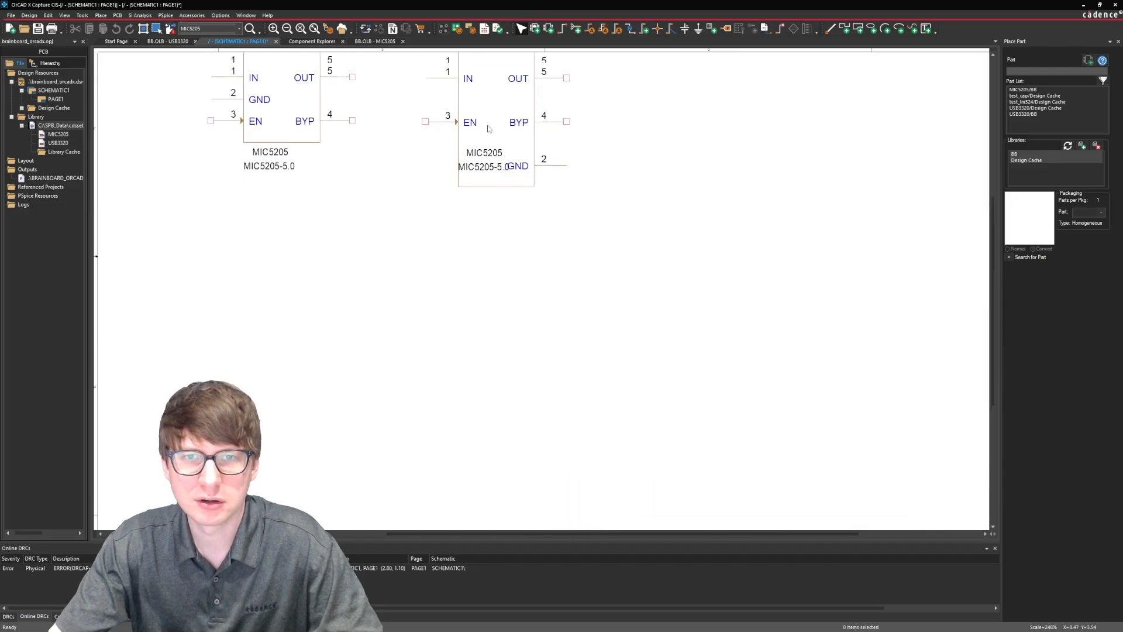
{"action": "left_click", "coordinate": [488, 321]}
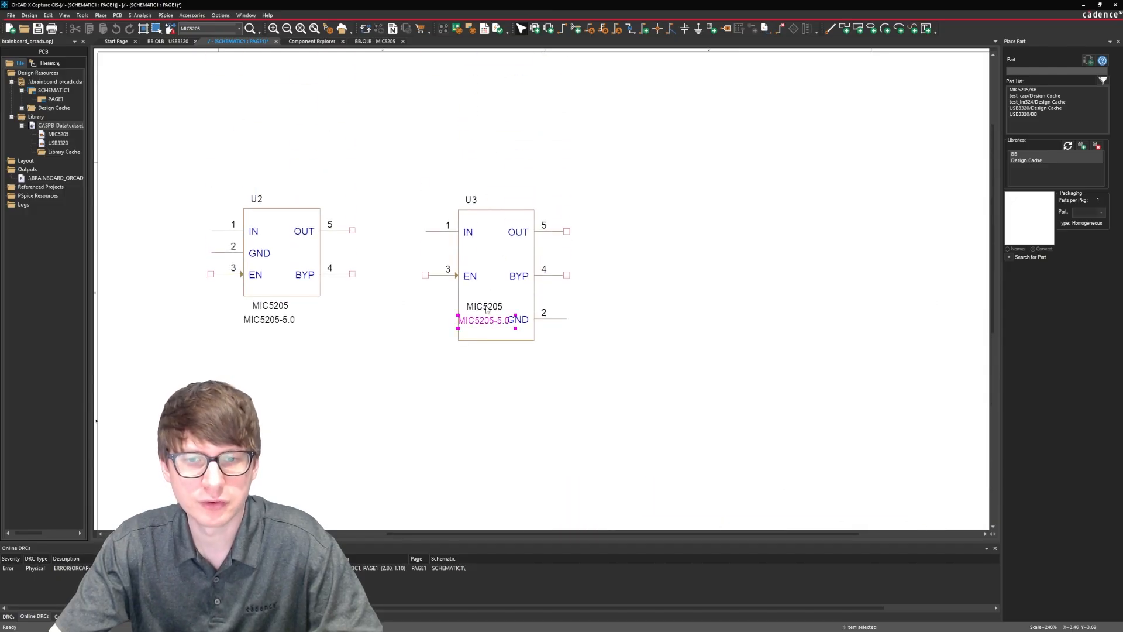
{"action": "left_click", "coordinate": [486, 320], "text": "ctrl"}
{"action": "left_click_drag", "start_coordinate": [486, 320], "coordinate": [488, 361]}
{"action": "left_click", "coordinate": [559, 362]}
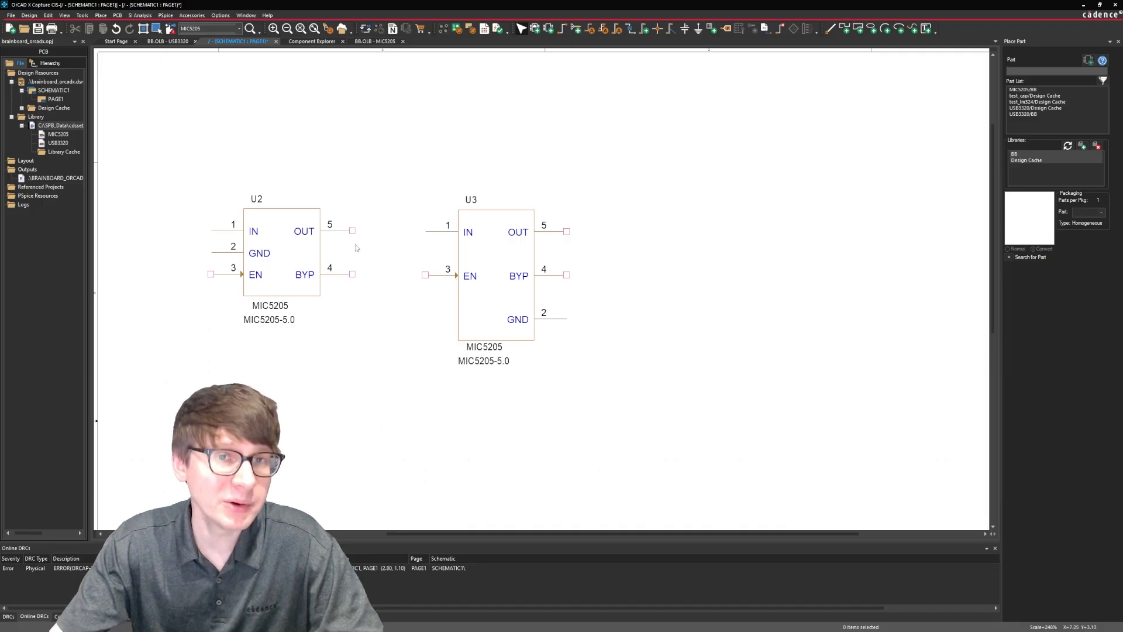
Move U2 up and to the right above U3, with trial wires on its IN and GND pins.
{"action": "scroll", "coordinate": [447, 192], "scroll_direction": "down", "scroll_amount": 1, "text": "ctrl"}
{"action": "left_click", "coordinate": [597, 229]}
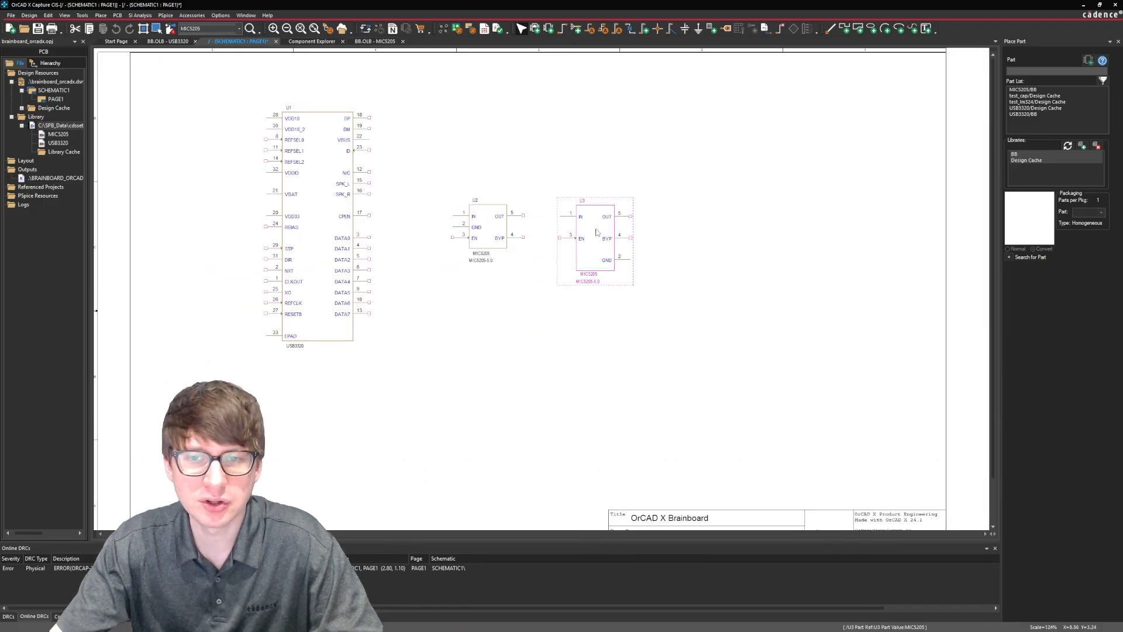
{"action": "left_click", "coordinate": [681, 231]}
{"action": "mouse_move", "coordinate": [501, 241]}
{"action": "left_mouse_down"}
{"action": "mouse_move", "coordinate": [540, 165]}
{"action": "mouse_move", "coordinate": [429, 139]}
{"action": "mouse_move", "coordinate": [478, 151]}
{"action": "left_mouse_up"}
{"action": "left_click", "coordinate": [490, 143]}
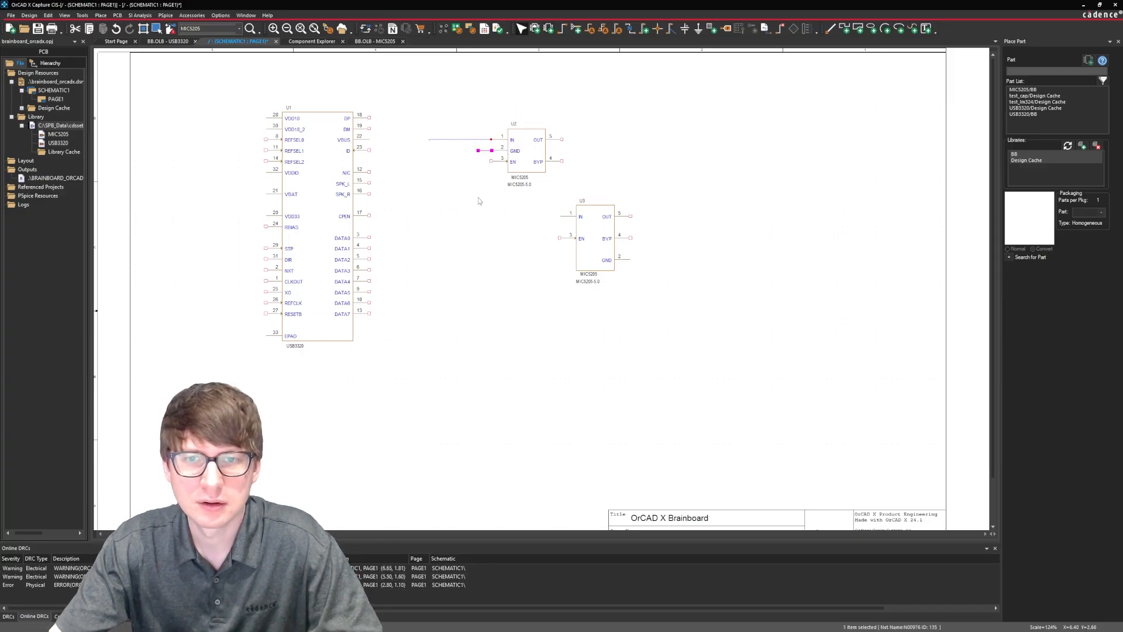
Delete the trial wires at U2's IN and GND pins.
{"action": "scroll", "coordinate": [478, 200], "scroll_direction": "up", "scroll_amount": 1, "text": "ctrl"}
{"action": "scroll", "coordinate": [531, 183], "scroll_direction": "up", "scroll_amount": 4}
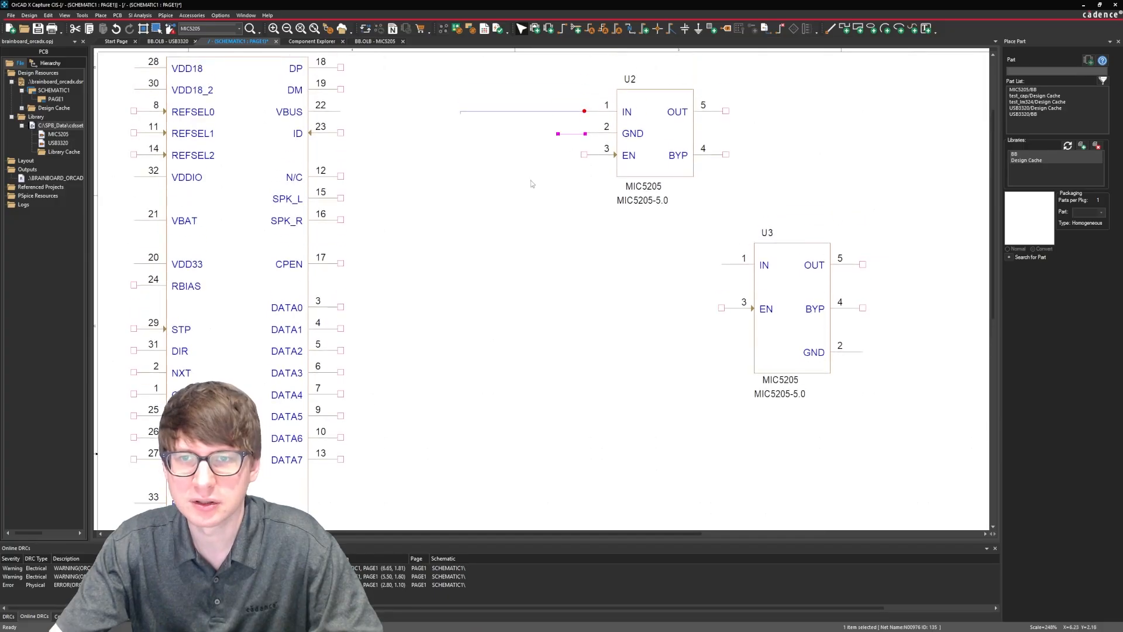
{"action": "right_click_drag", "start_coordinate": [420, 237], "coordinate": [754, 66]}
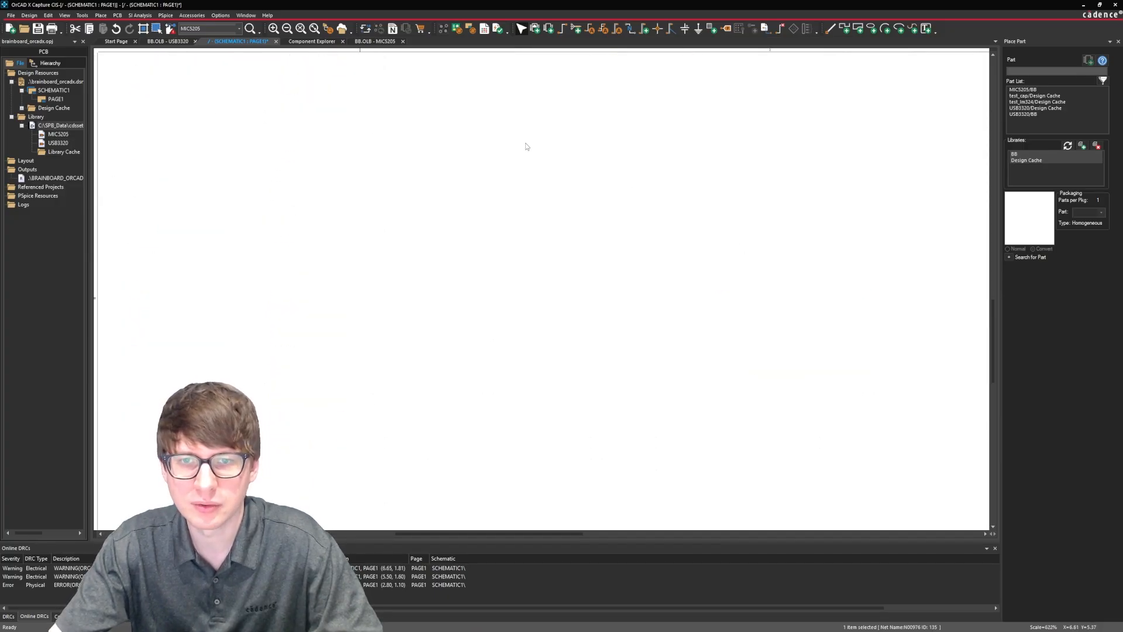
{"action": "scroll", "coordinate": [461, 175], "scroll_direction": "up", "scroll_amount": 6}
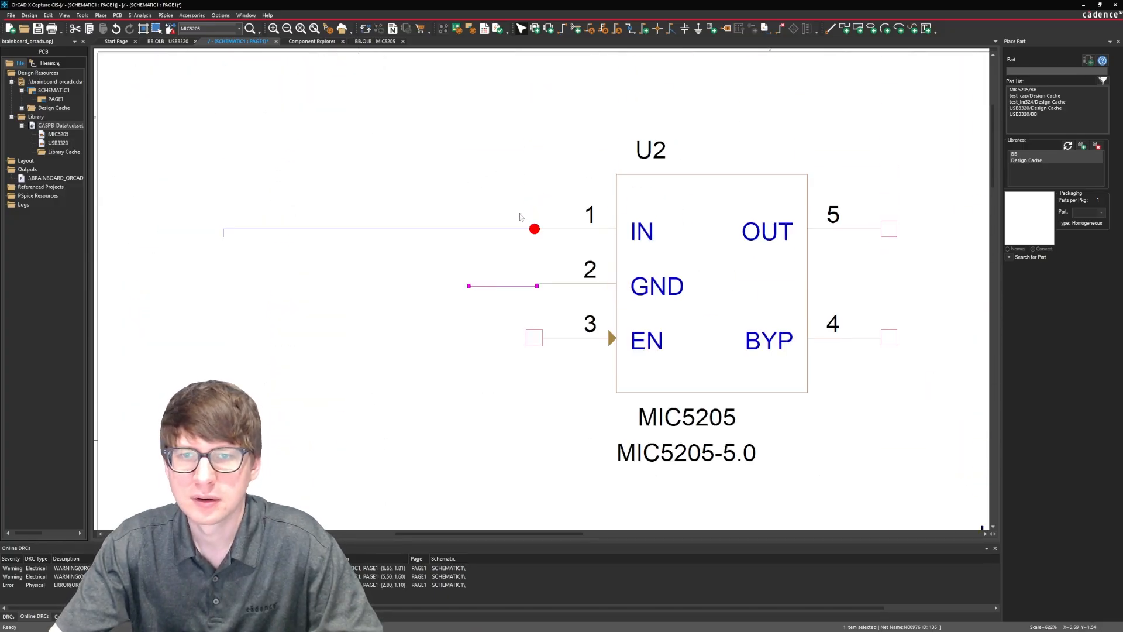
{"action": "left_click_drag", "start_coordinate": [522, 189], "coordinate": [437, 332]}
{"action": "key", "text": "Delete"}
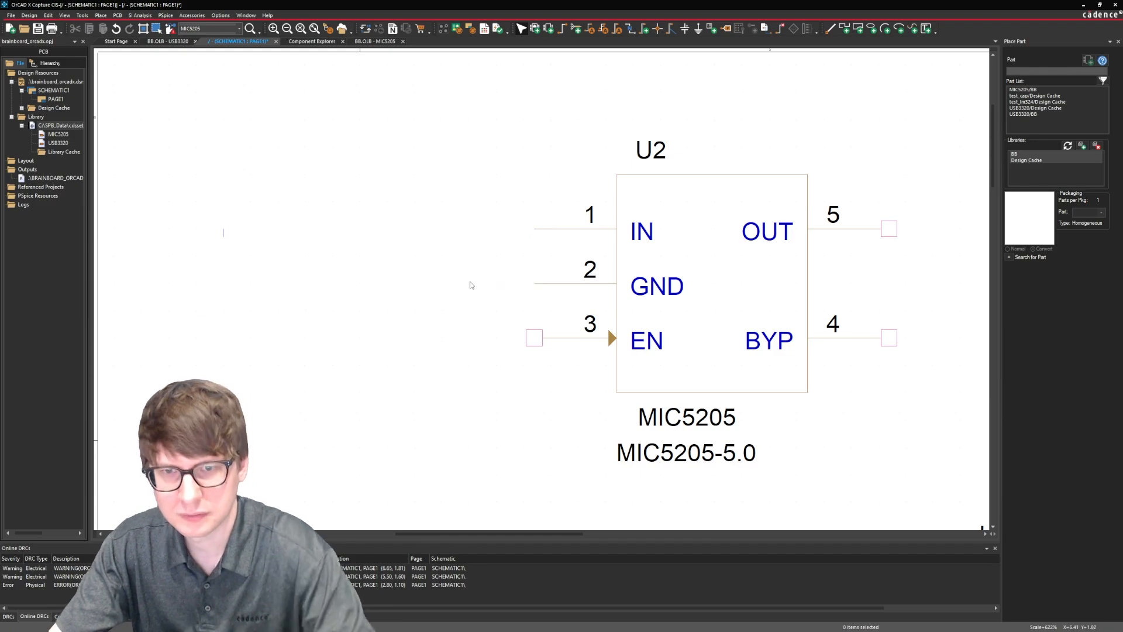
Wire U2's IN pin straight out to the left, and route a wire from its GND pin left and down.
{"action": "key", "text": "w"}
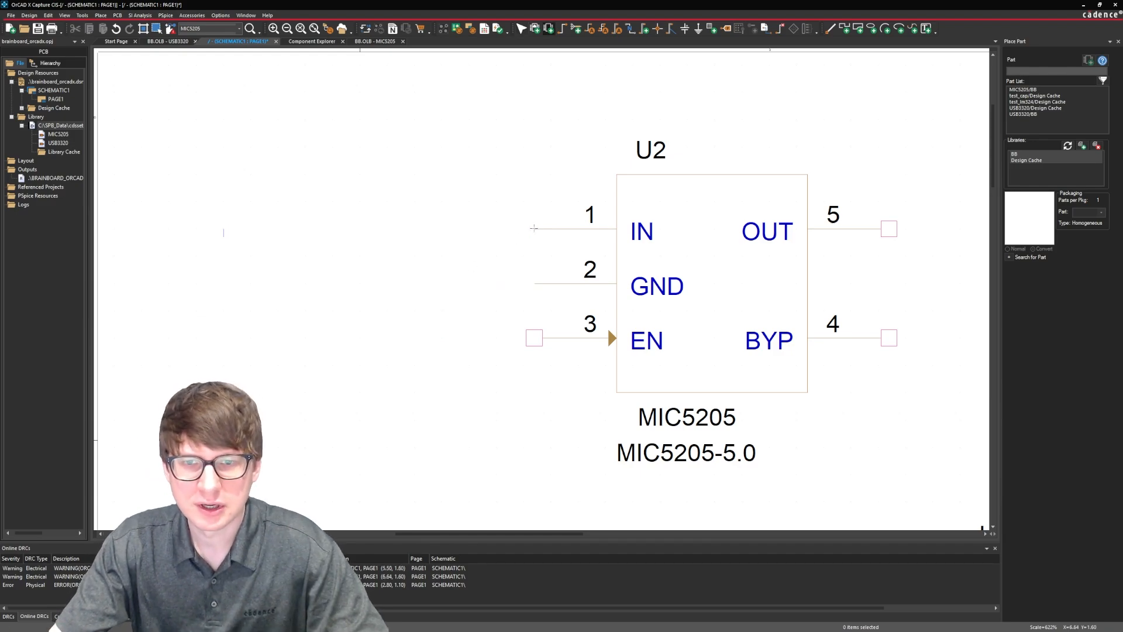
{"action": "left_click", "coordinate": [533, 228]}
{"action": "left_click", "coordinate": [224, 228]}
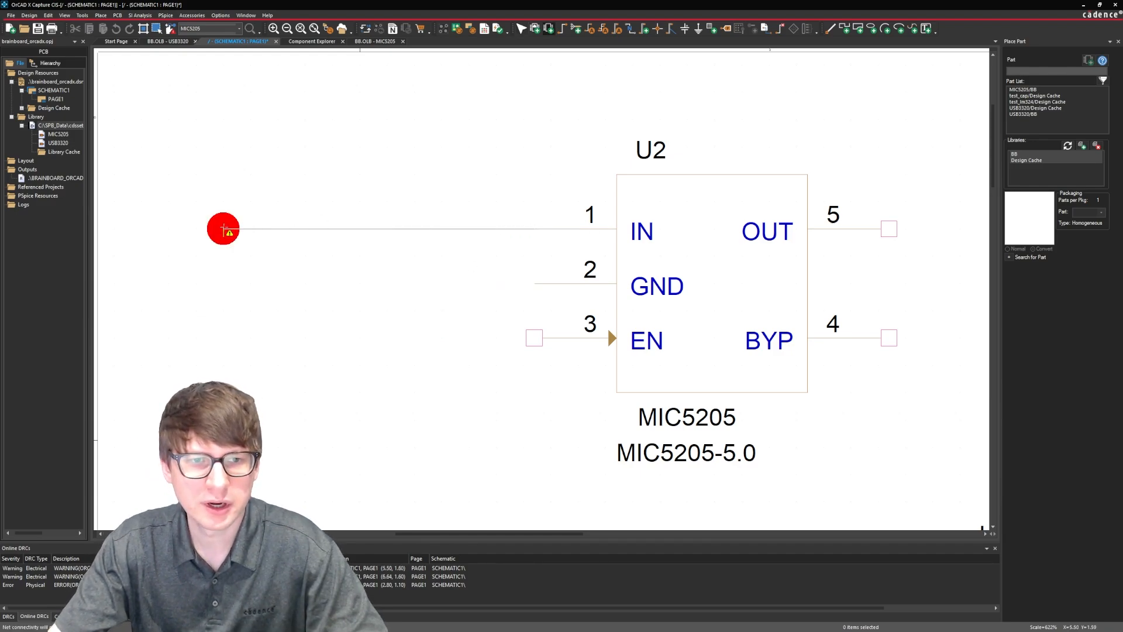
{"action": "key", "text": "Escape"}
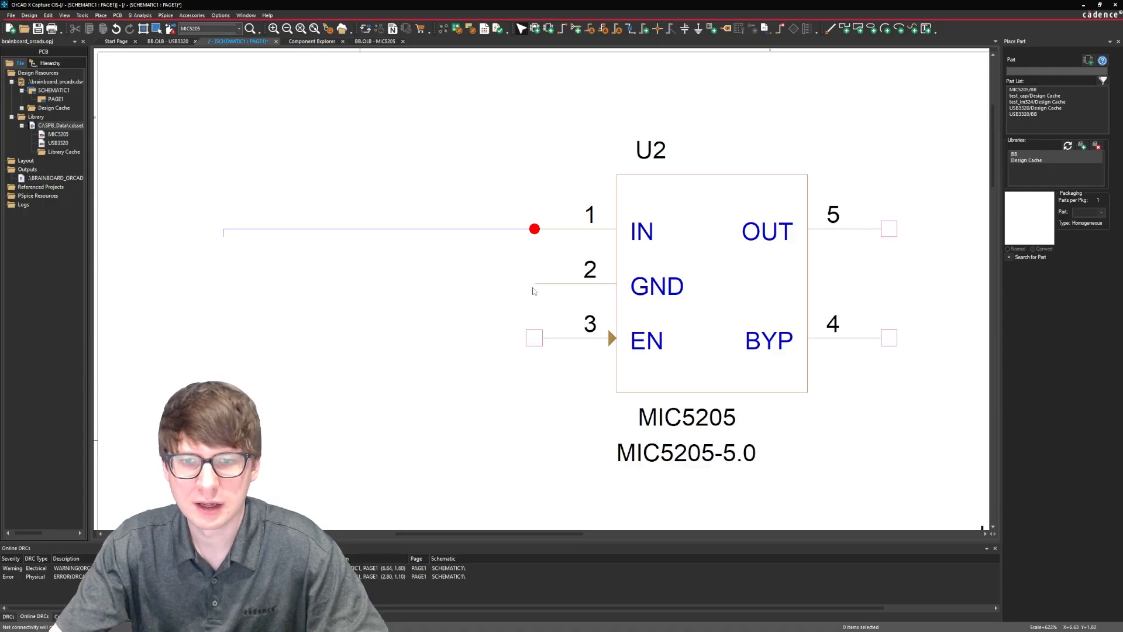
{"action": "key", "text": "w"}
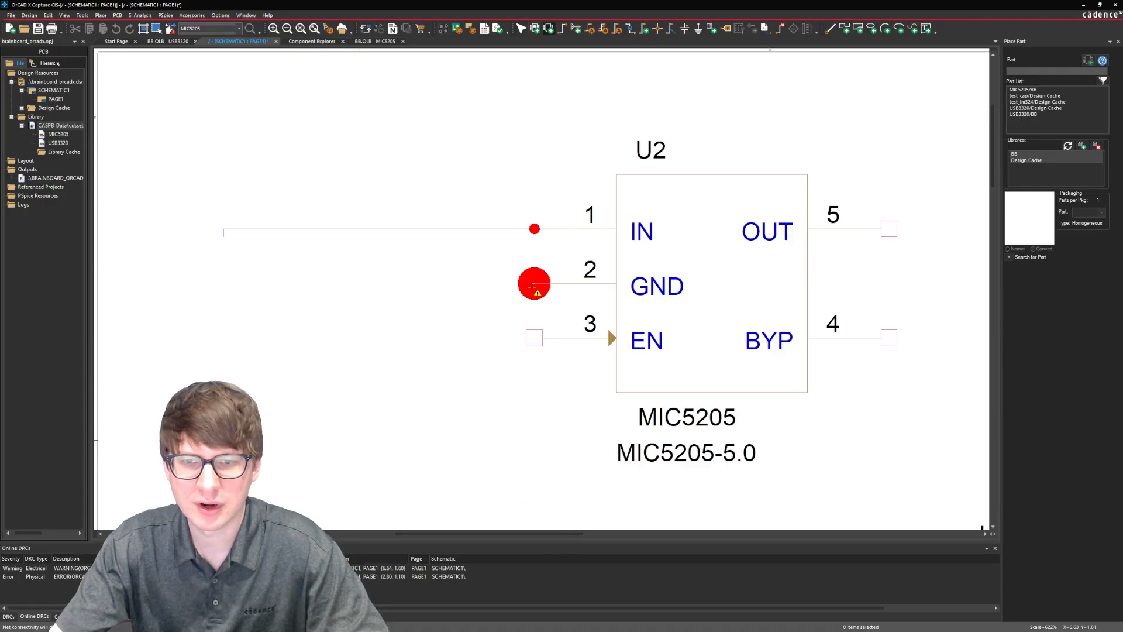
{"action": "left_click", "coordinate": [533, 286]}
{"action": "left_click", "coordinate": [453, 455]}
{"action": "key", "text": "Escape"}
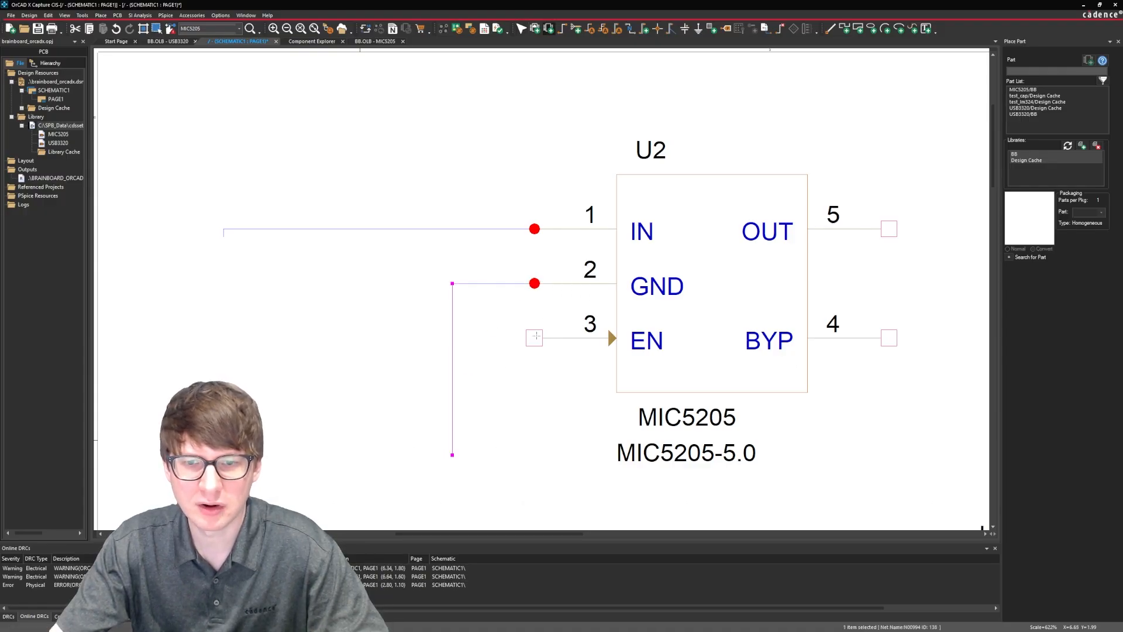
Connect U2's EN pin to the wire on its IN pin, crossing the GND wire.
{"action": "left_click", "coordinate": [536, 337]}
{"action": "key", "text": "Escape"}
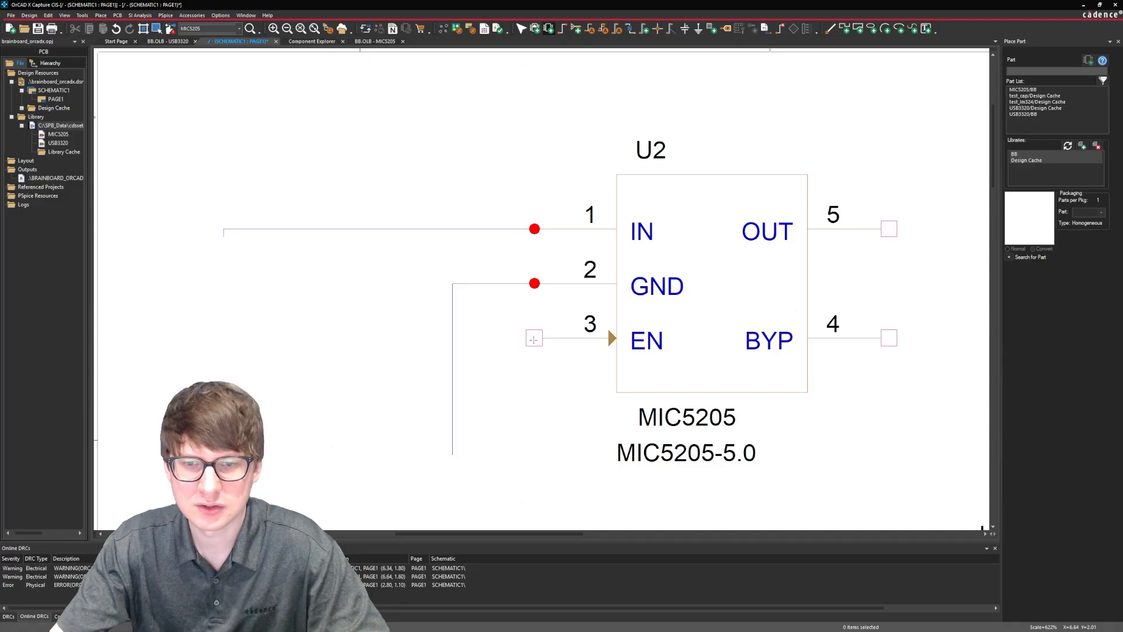
{"action": "left_click", "coordinate": [534, 340]}
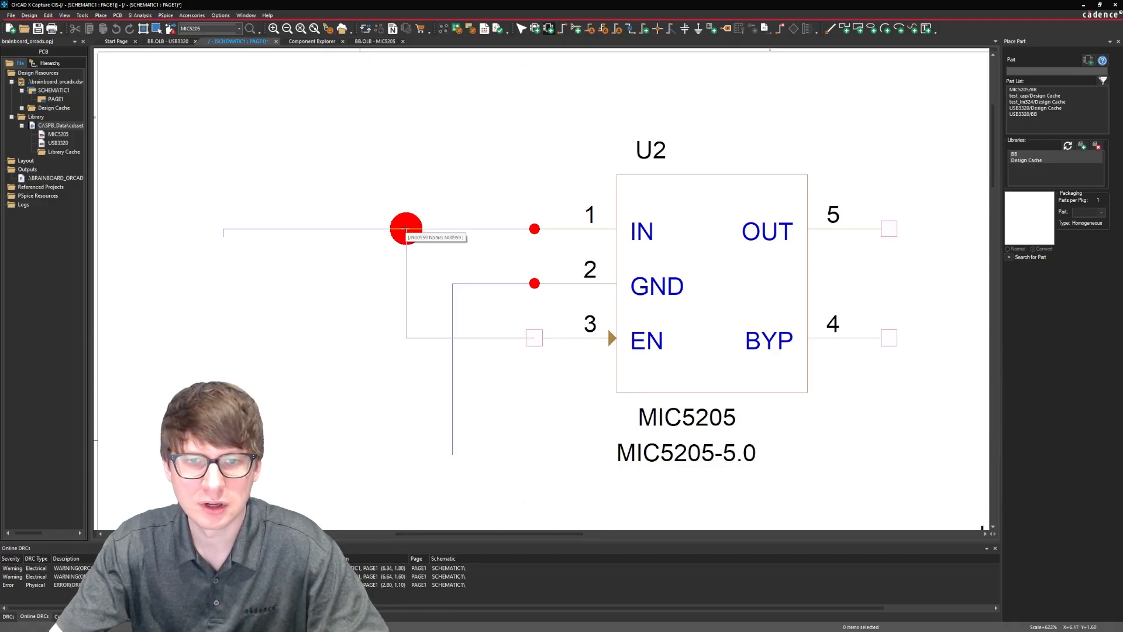
{"action": "left_click", "coordinate": [406, 229]}
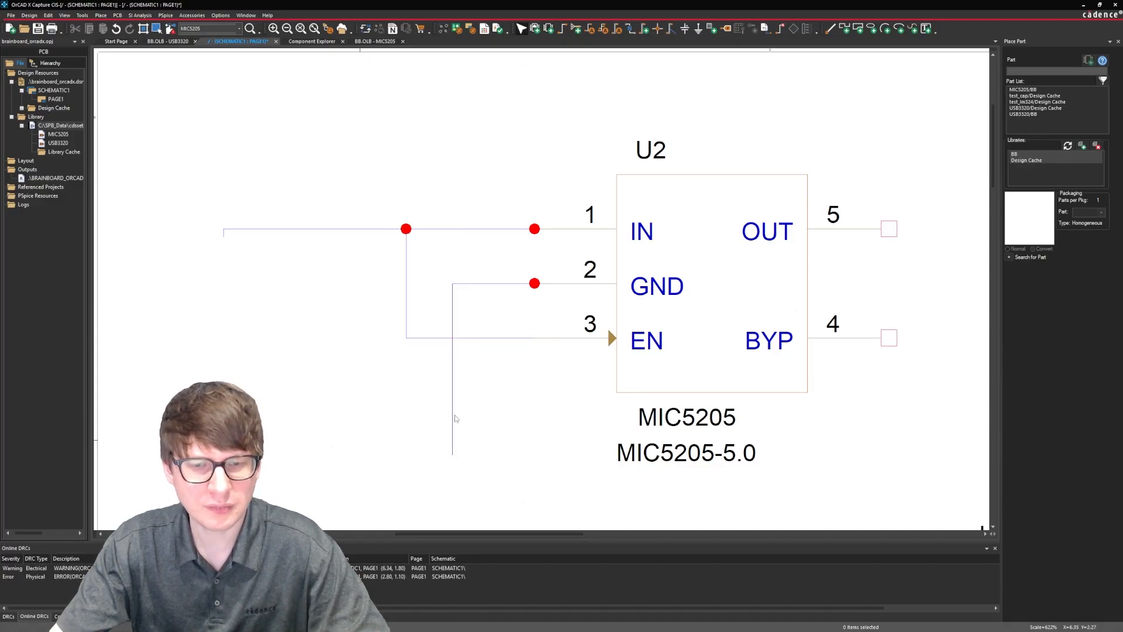
Move U3 to the left so that it sits beneath U2.
{"action": "scroll", "coordinate": [669, 296], "scroll_direction": "down", "scroll_amount": 1, "text": "ctrl"}
{"action": "scroll", "coordinate": [669, 297], "scroll_direction": "down", "scroll_amount": 3}
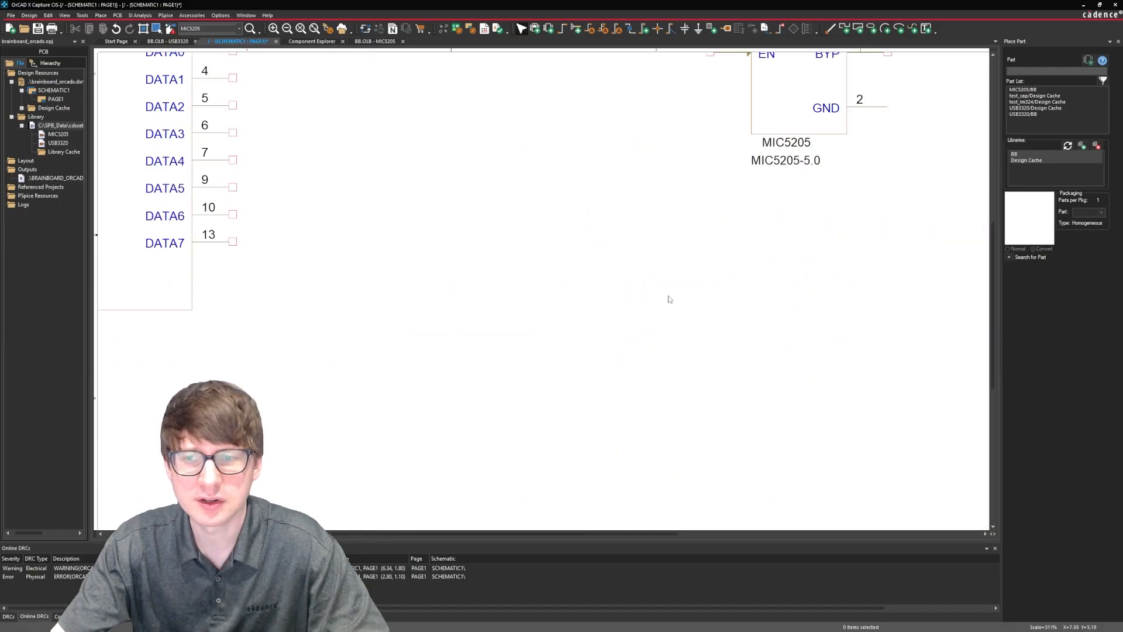
{"action": "scroll", "coordinate": [724, 213], "scroll_direction": "up", "scroll_amount": 3}
{"action": "left_click_drag", "start_coordinate": [793, 229], "coordinate": [603, 282]}
Turn on snap to grid and shift U3 slightly to the right onto the grid.
{"action": "key", "text": "w"}
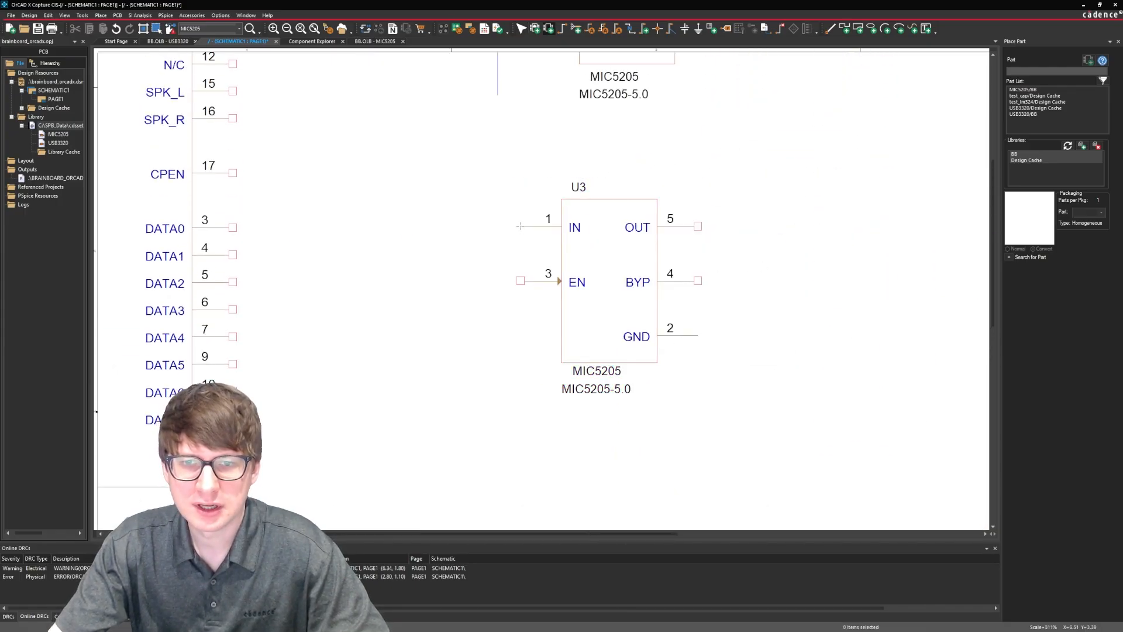
{"action": "left_click", "coordinate": [145, 30]}
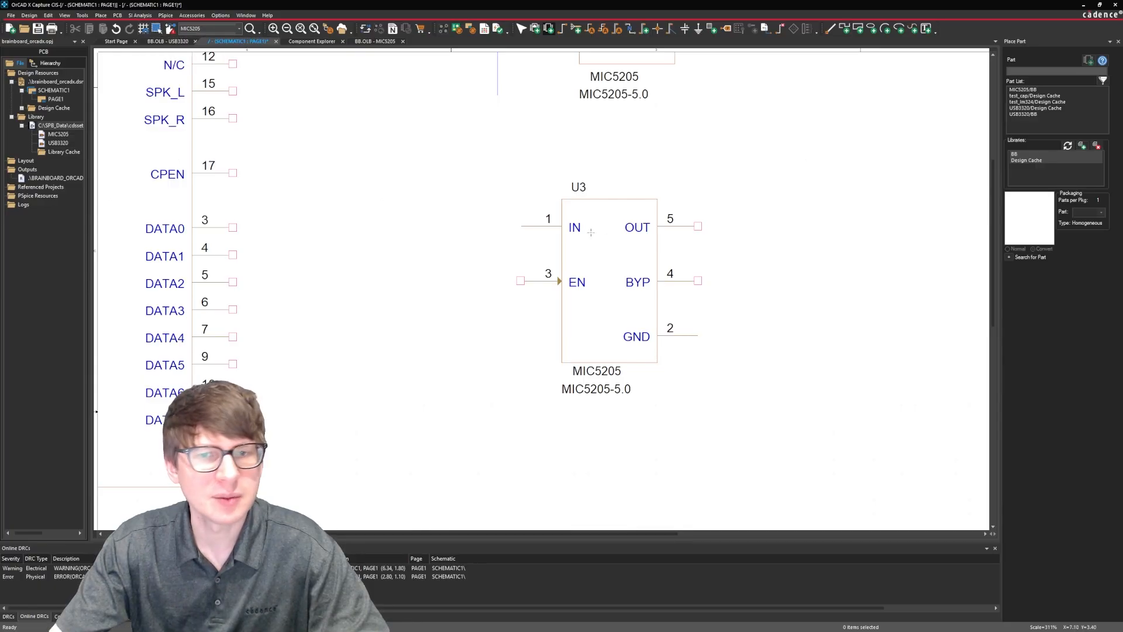
{"action": "key", "text": "Escape"}
{"action": "left_click_drag", "start_coordinate": [587, 278], "coordinate": [612, 279]}
{"action": "left_click", "coordinate": [502, 257]}
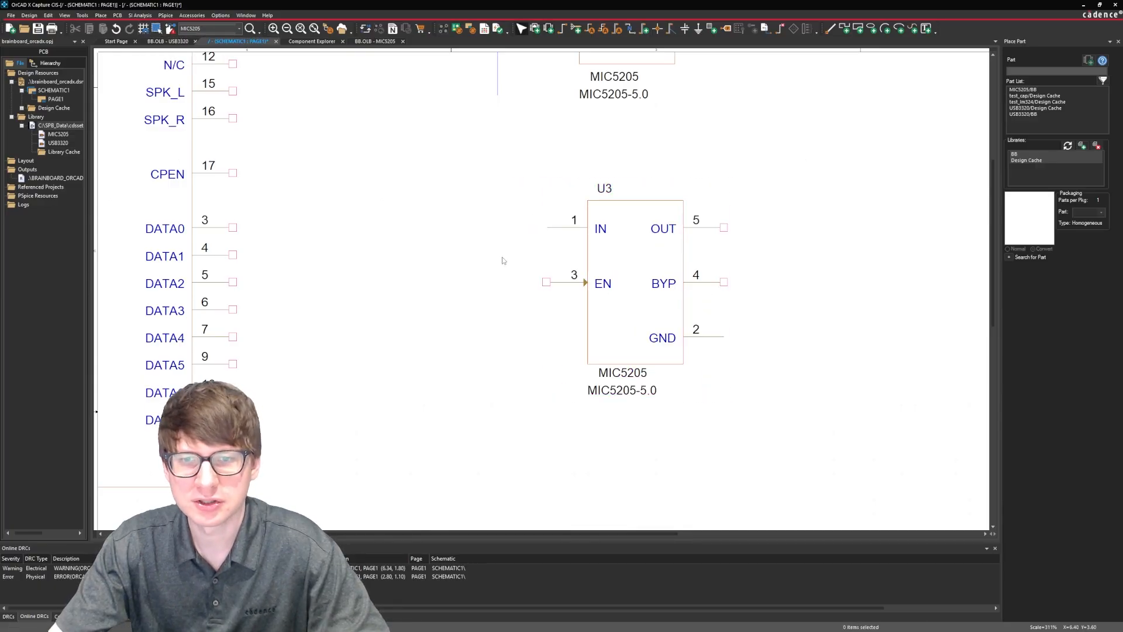
Wire U3's IN pin out to the left with a short upward end, and connect its EN pin to that wire.
{"action": "key", "text": "w"}
{"action": "left_click", "coordinate": [547, 227]}
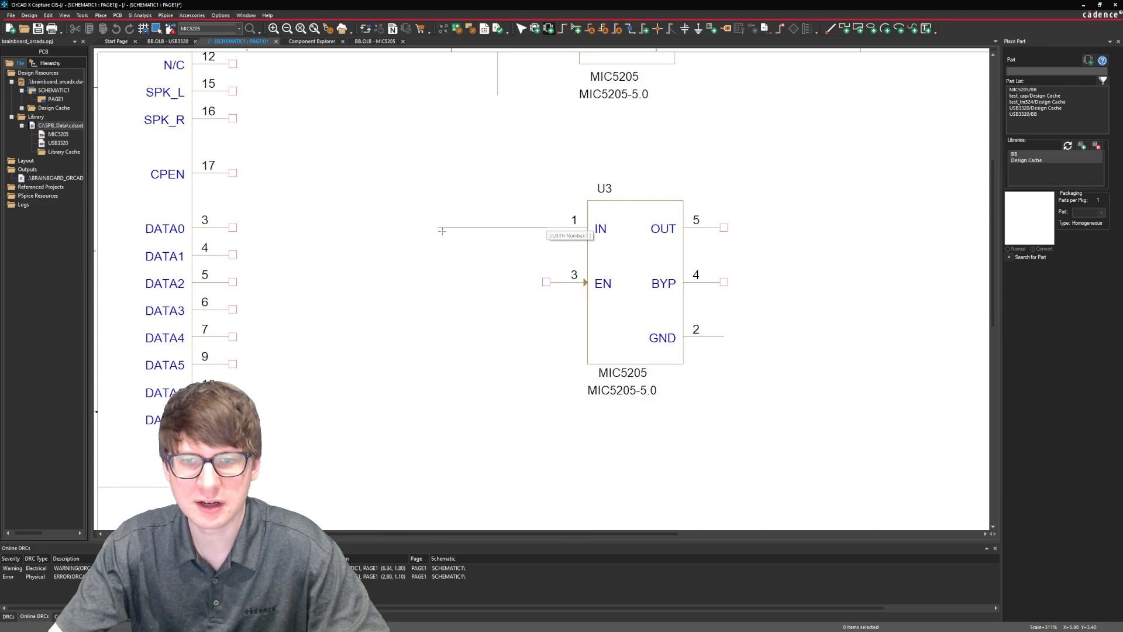
{"action": "double_click", "coordinate": [393, 207]}
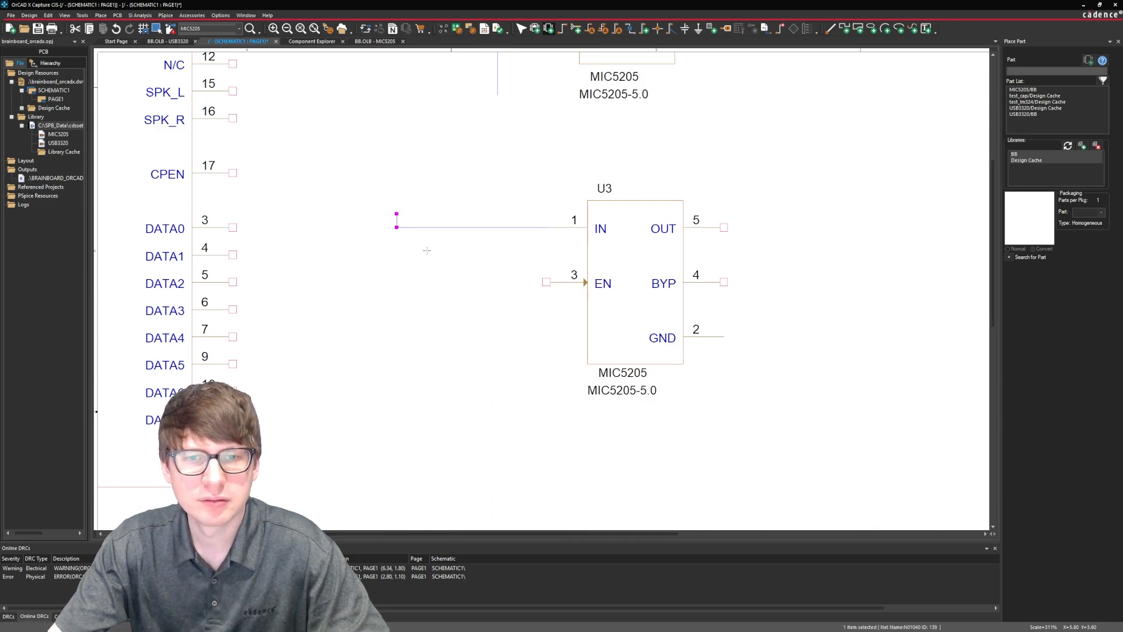
{"action": "left_click", "coordinate": [547, 281]}
{"action": "left_click", "coordinate": [519, 227]}
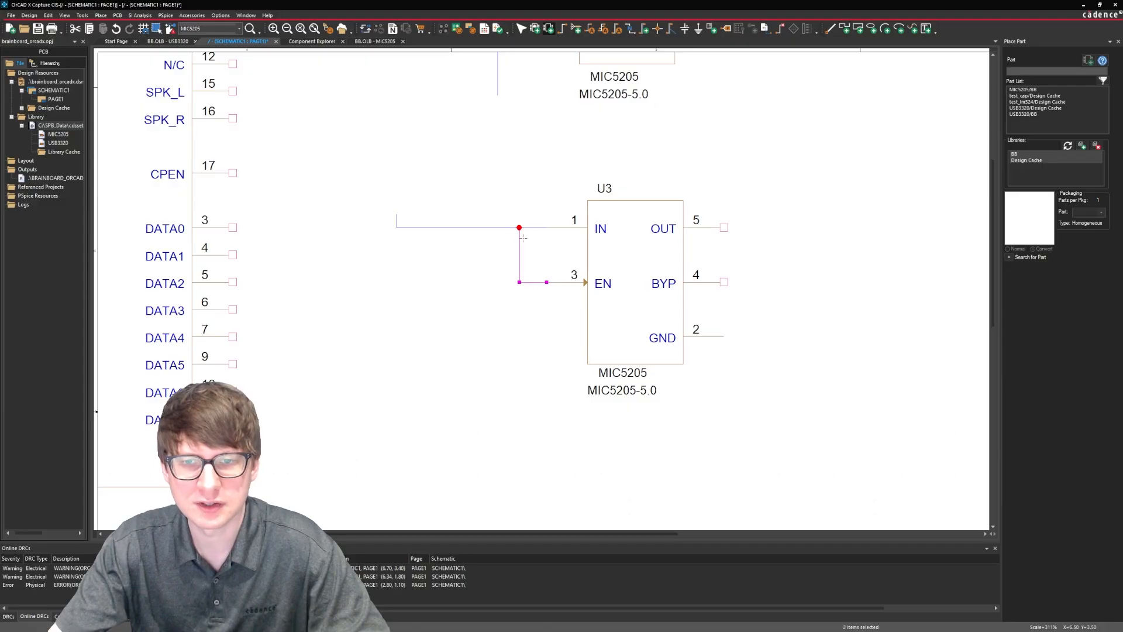
Wire U3's GND pin right and down, extend its OUT pin straight to the right, and end wiring.
{"action": "left_click", "coordinate": [725, 336]}
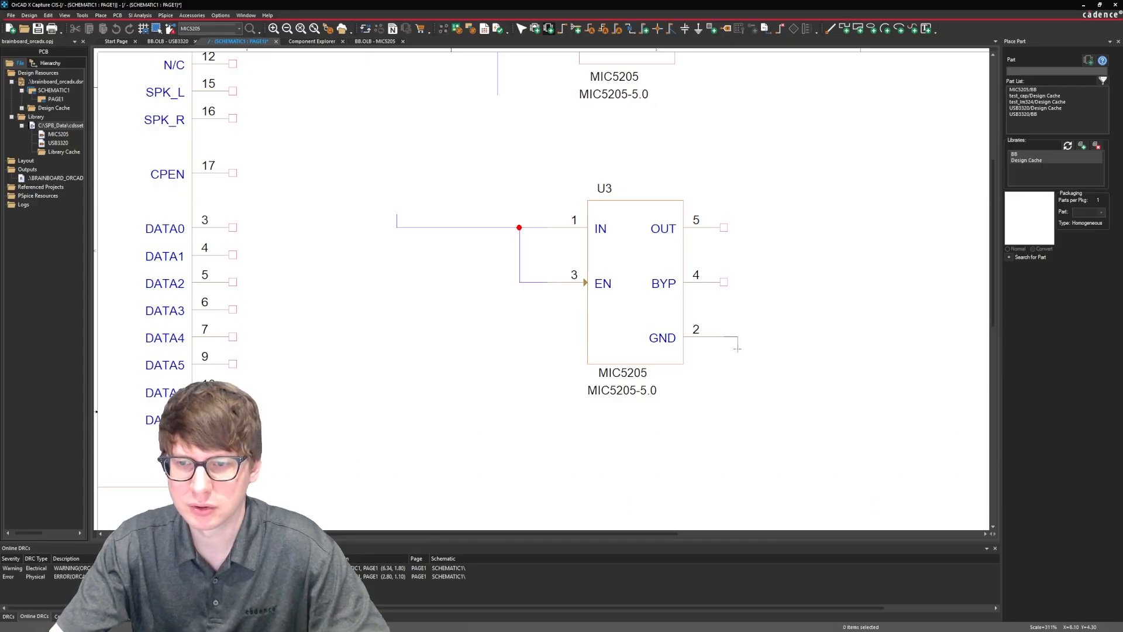
{"action": "double_click", "coordinate": [750, 395]}
{"action": "left_click", "coordinate": [724, 227]}
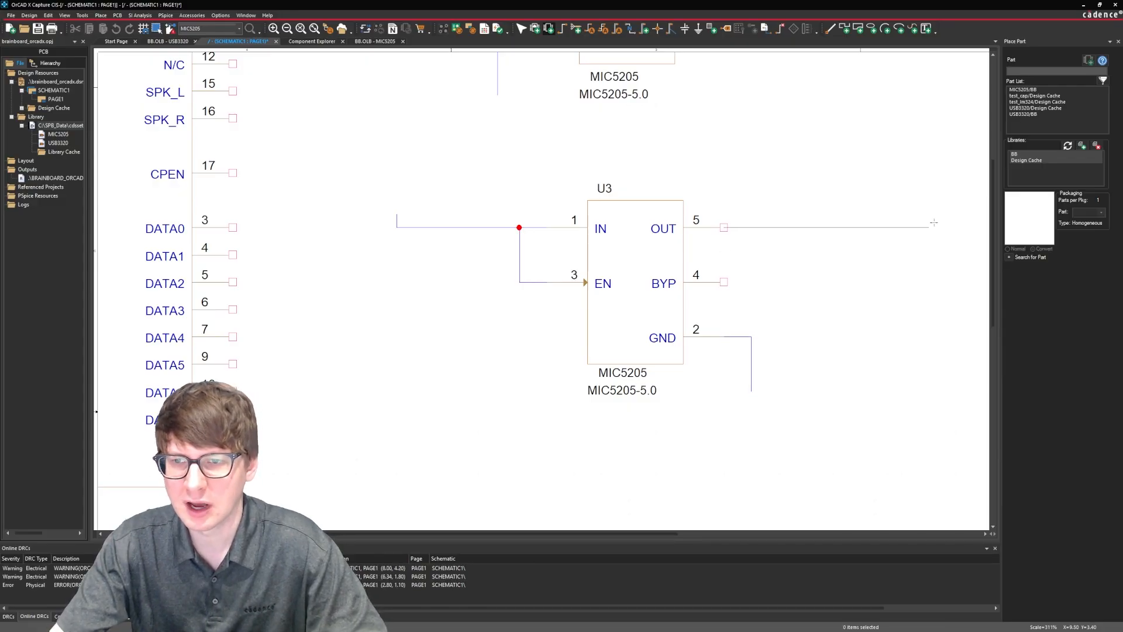
{"action": "double_click", "coordinate": [928, 227]}
{"action": "key", "text": "Escape"}
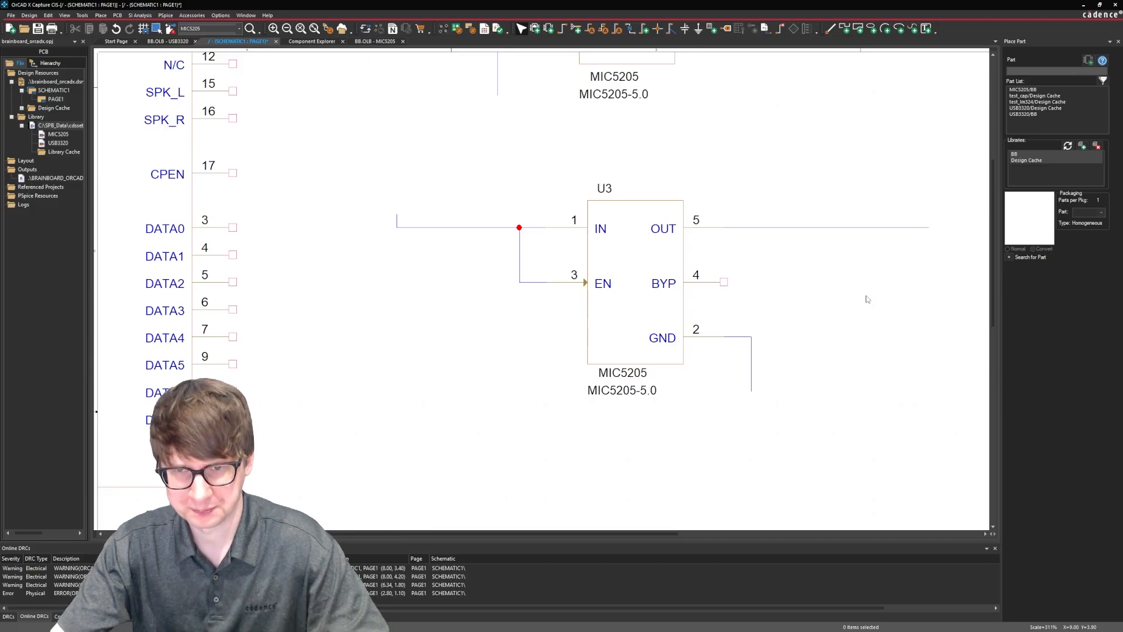
{"action": "key", "text": "o"}
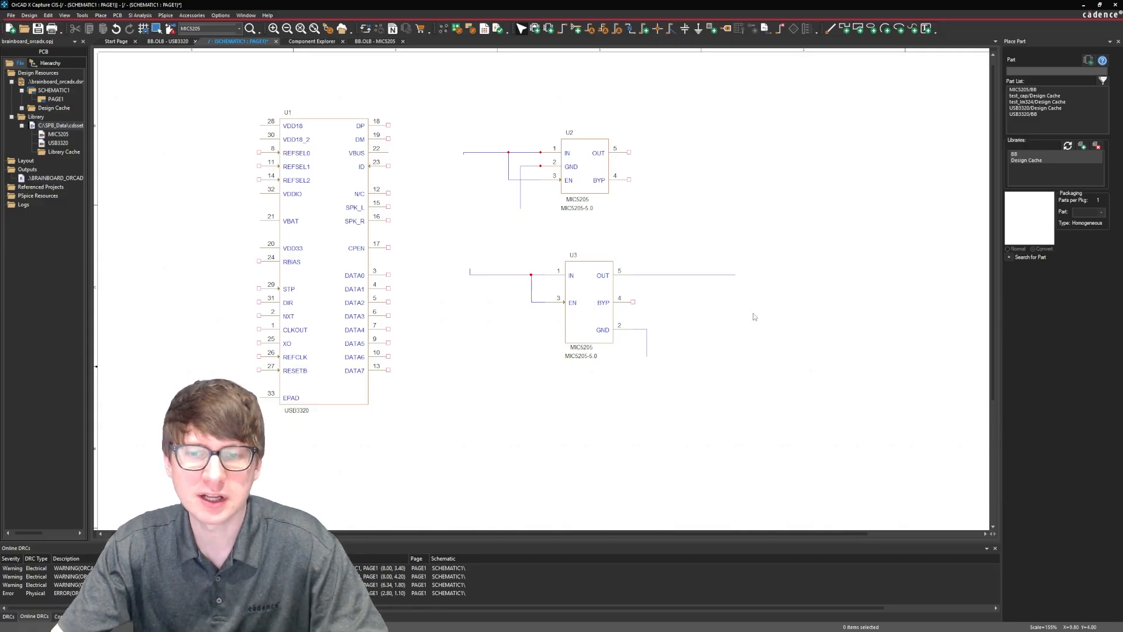
Delete U2 and U3 together with all their wires from the schematic page and save the design.
{"action": "left_click_drag", "start_coordinate": [778, 370], "coordinate": [455, 119]}
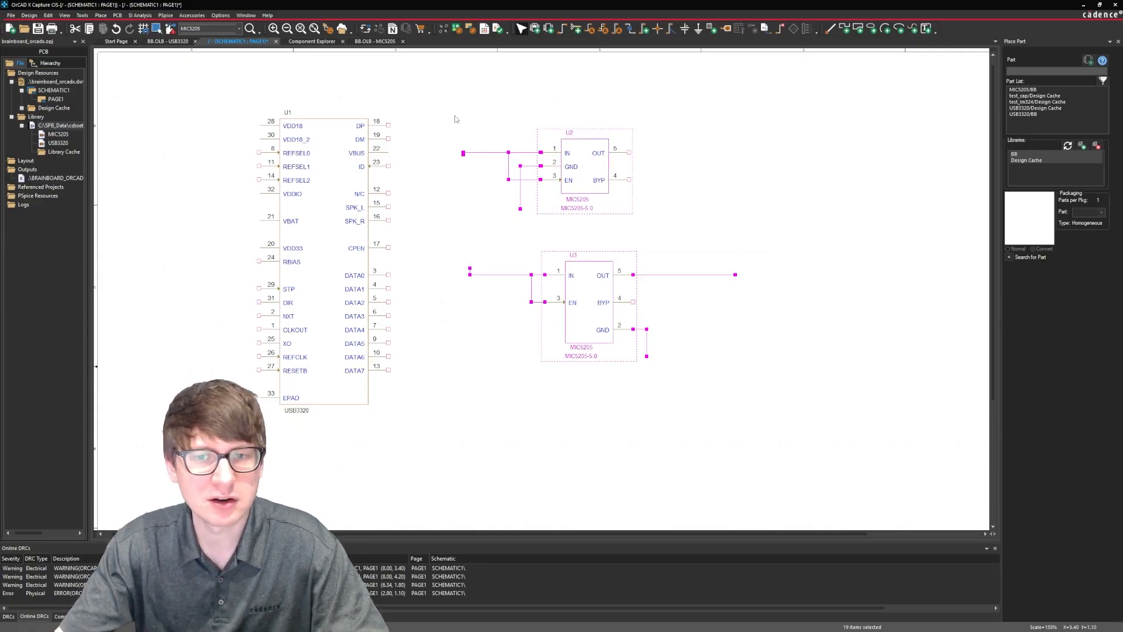
{"action": "key", "text": "Delete"}
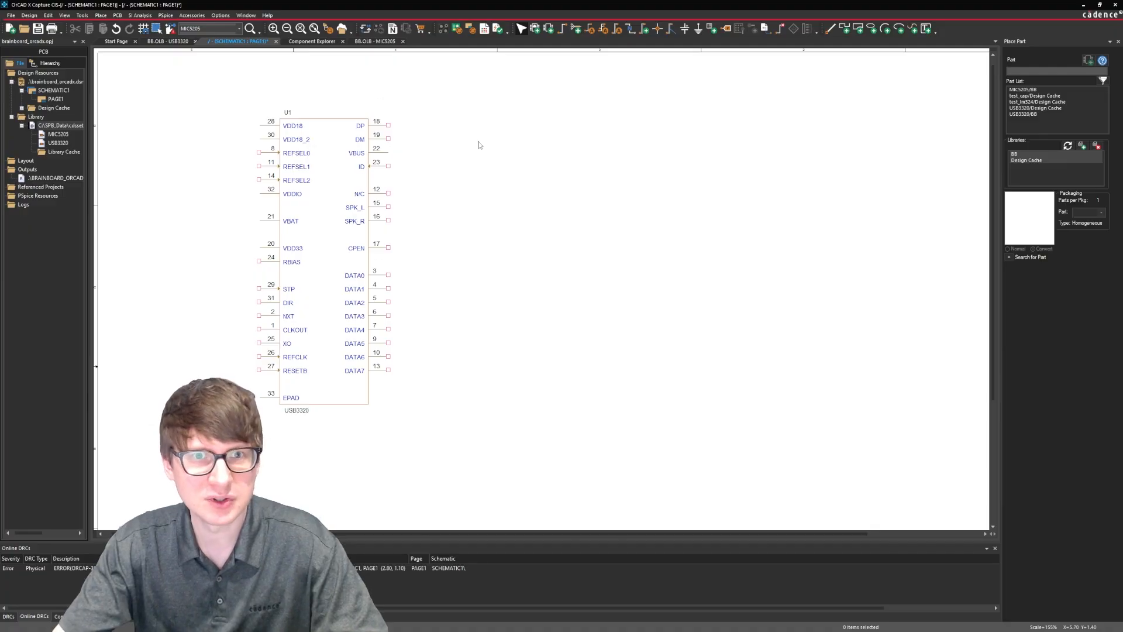
{"action": "key", "text": "ctrl+s"}
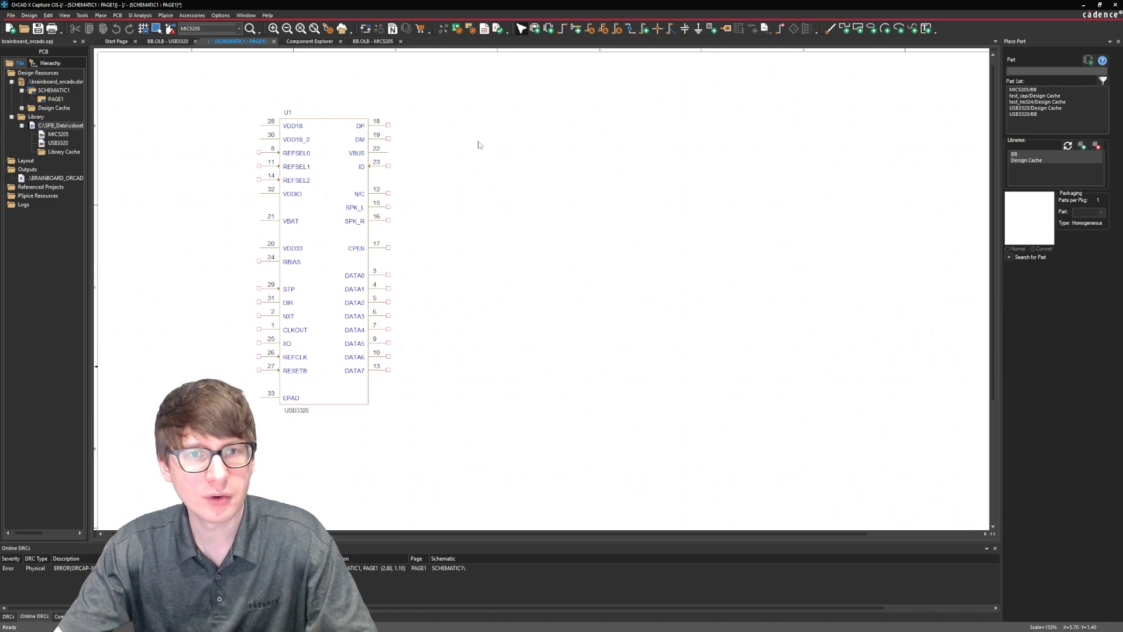
Check the CDN-IC-0008 amplifier entry in Component Explorer and start a new part named LM324 in the BB library.
{"action": "left_click", "coordinate": [309, 41]}
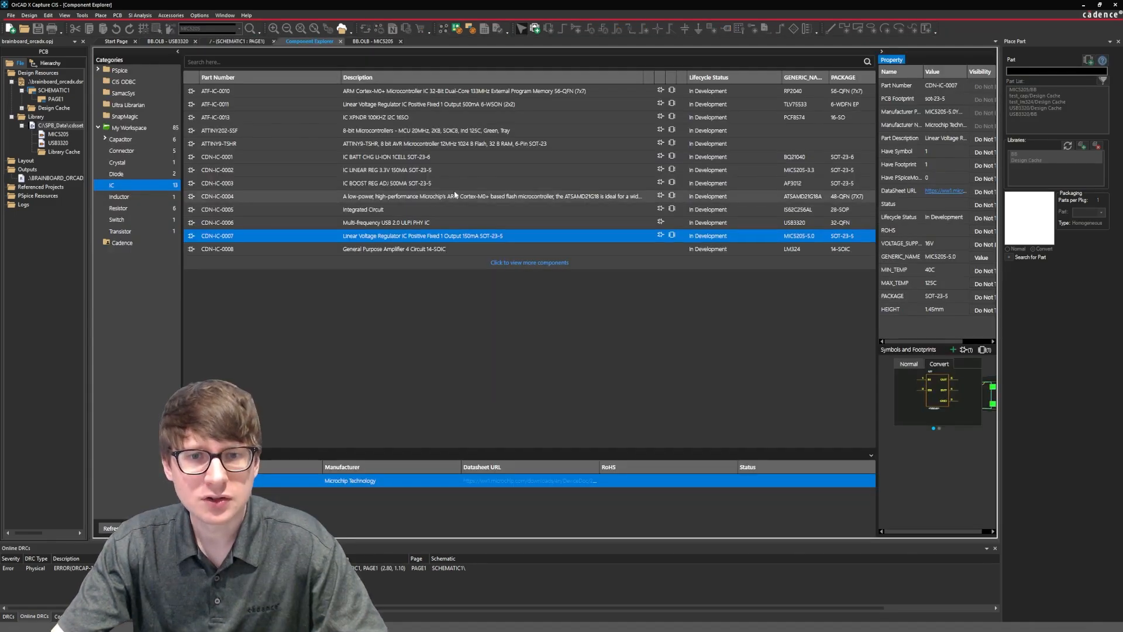
{"action": "left_click", "coordinate": [432, 249]}
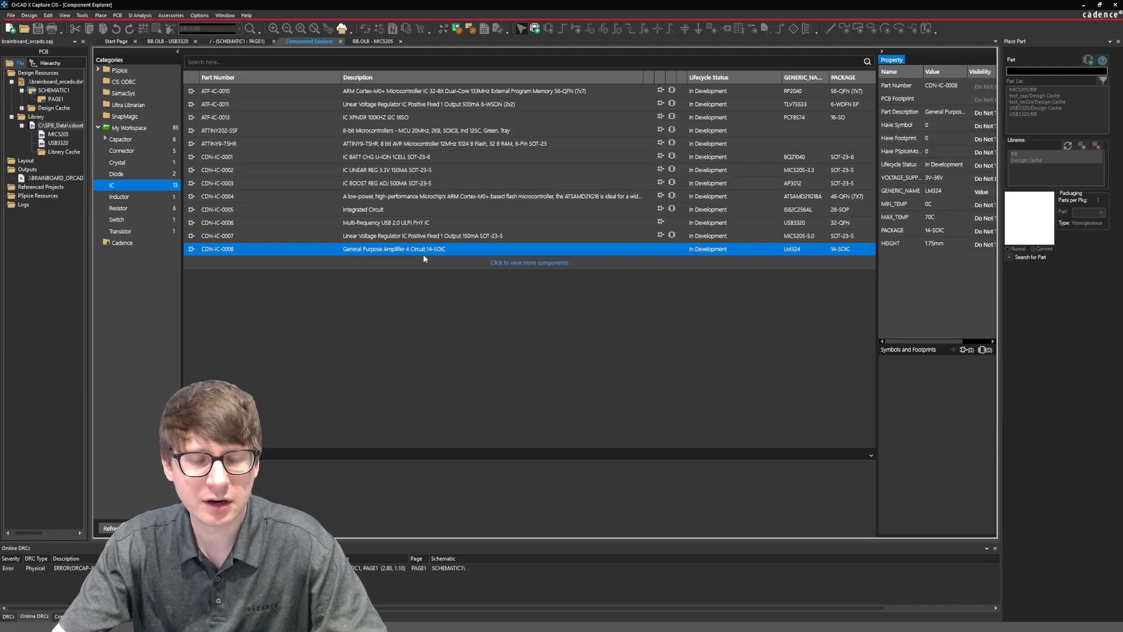
{"action": "right_click", "coordinate": [404, 253]}
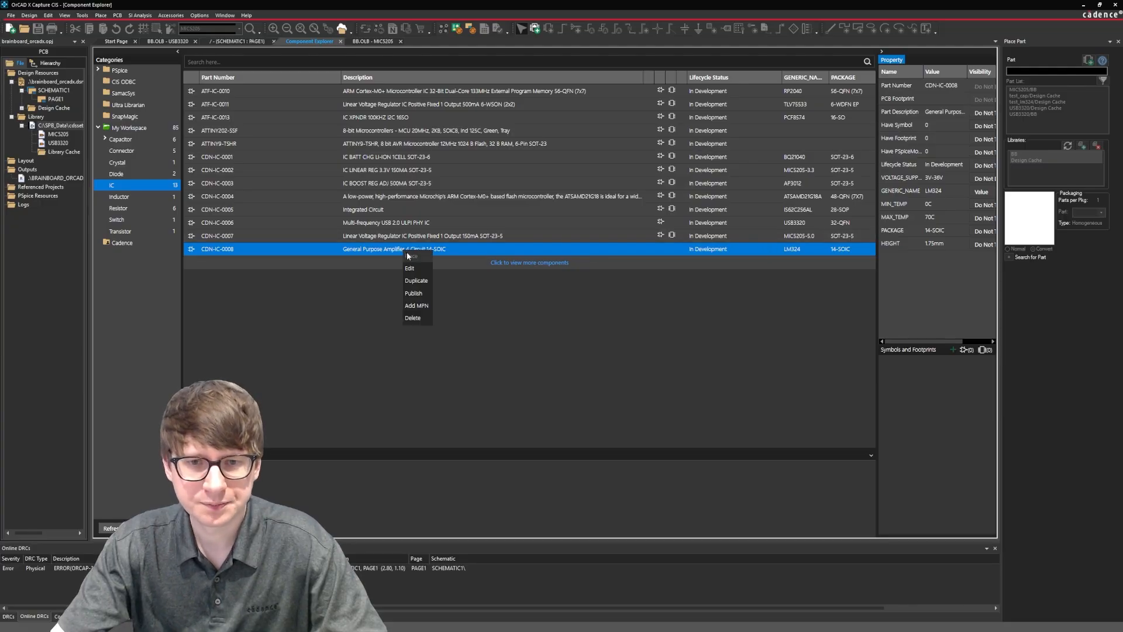
{"action": "left_click", "coordinate": [356, 297]}
{"action": "left_click", "coordinate": [369, 42]}
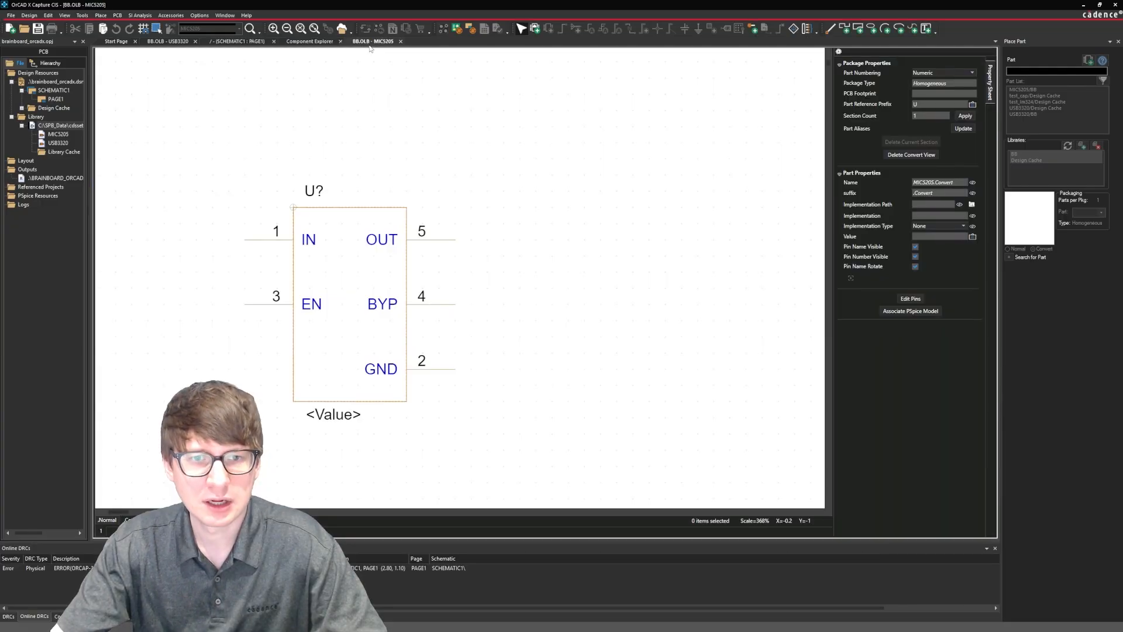
{"action": "scroll", "coordinate": [458, 161], "scroll_direction": "down", "scroll_amount": 2, "text": "ctrl"}
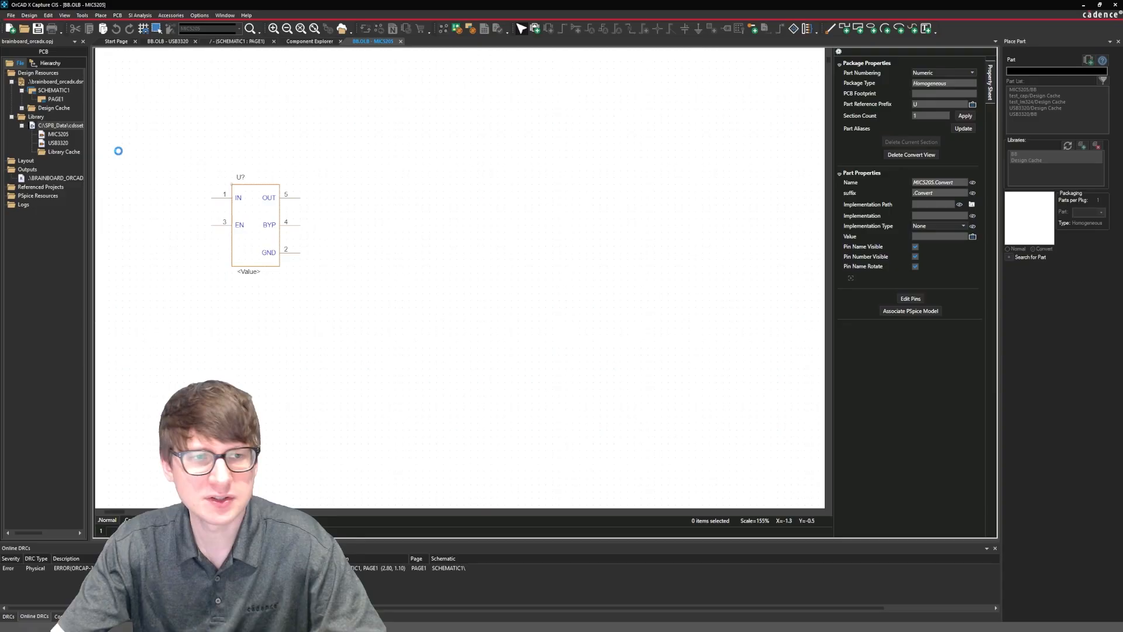
{"action": "right_click", "coordinate": [60, 126]}
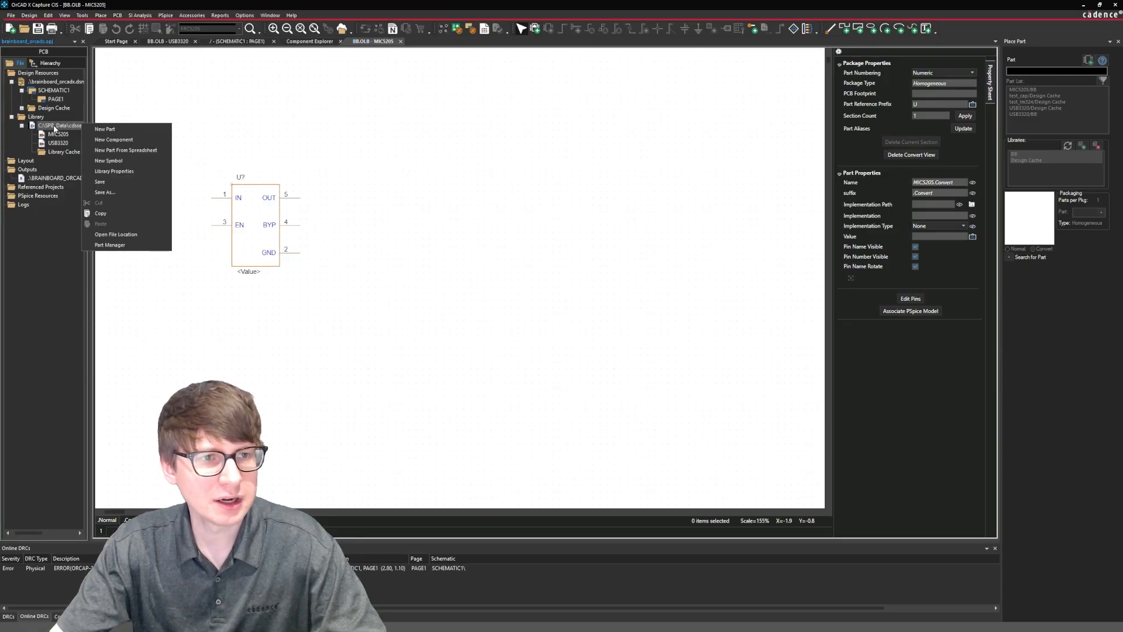
{"action": "left_click", "coordinate": [104, 129]}
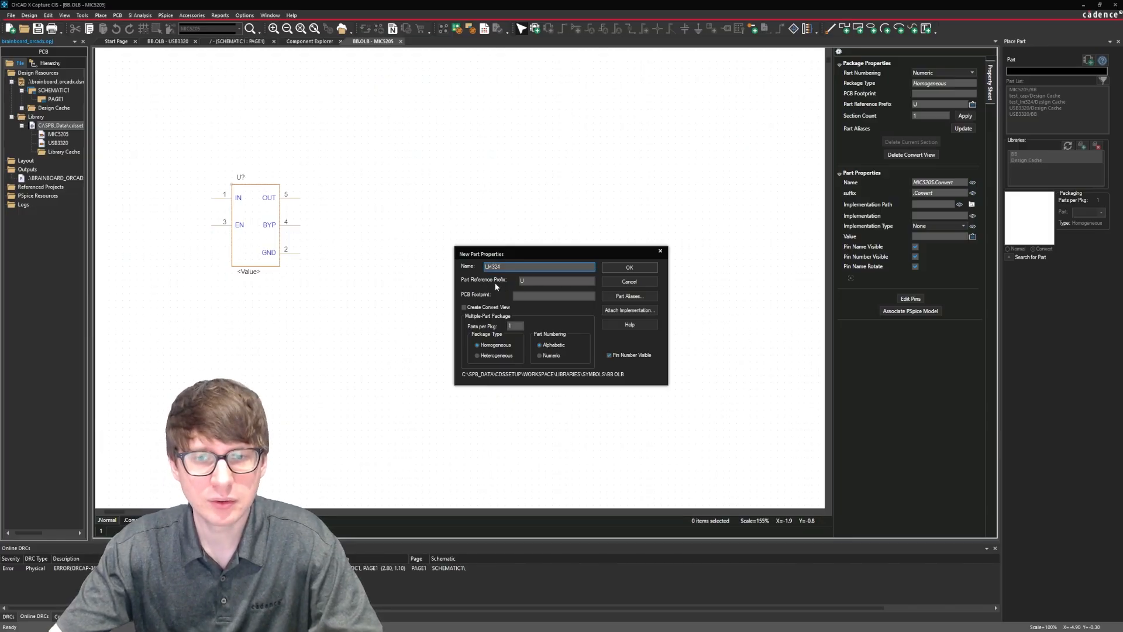
Define the LM324 package as heterogeneous with 4 parts per package and create the part.
{"action": "left_click", "coordinate": [528, 295]}
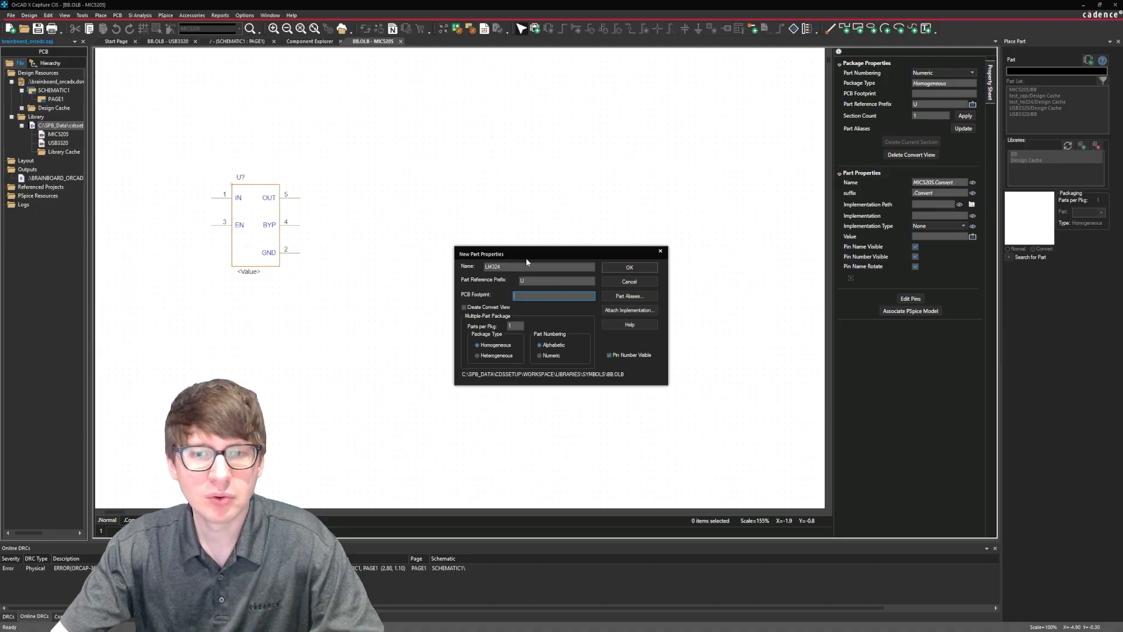
{"action": "left_click_drag", "start_coordinate": [526, 258], "coordinate": [467, 186]}
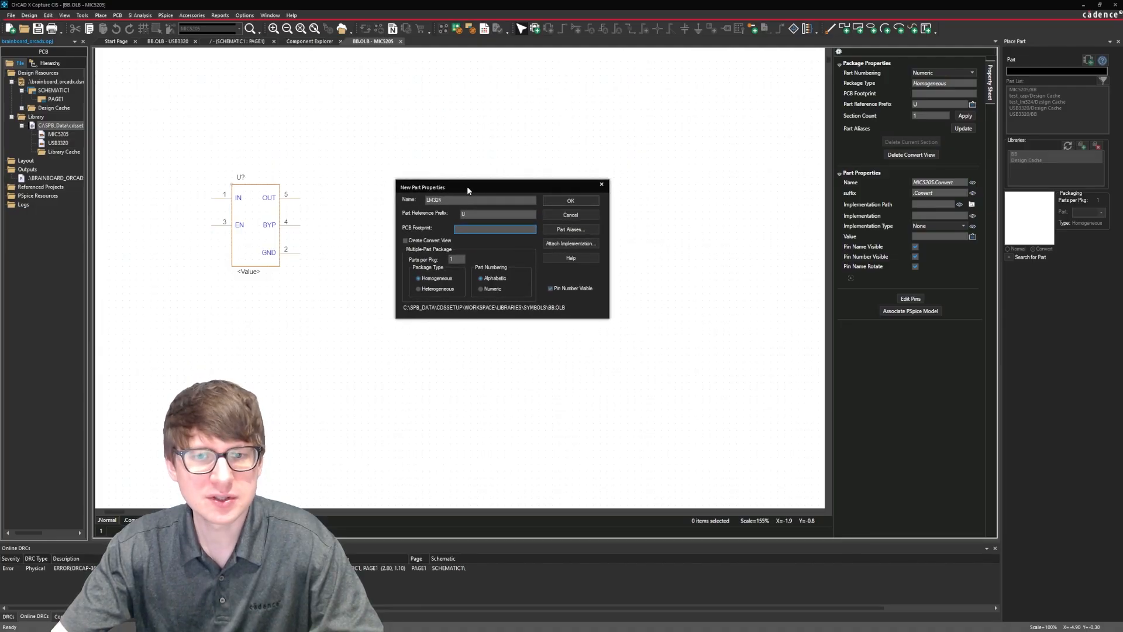
{"action": "left_click", "coordinate": [439, 289]}
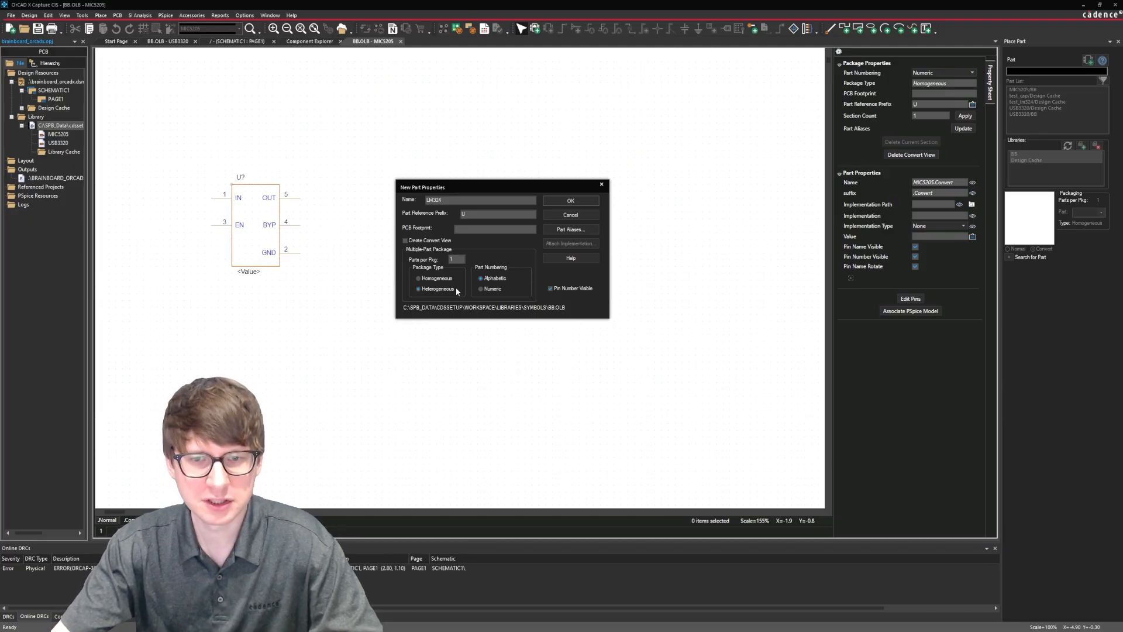
{"action": "double_click", "coordinate": [457, 258]}
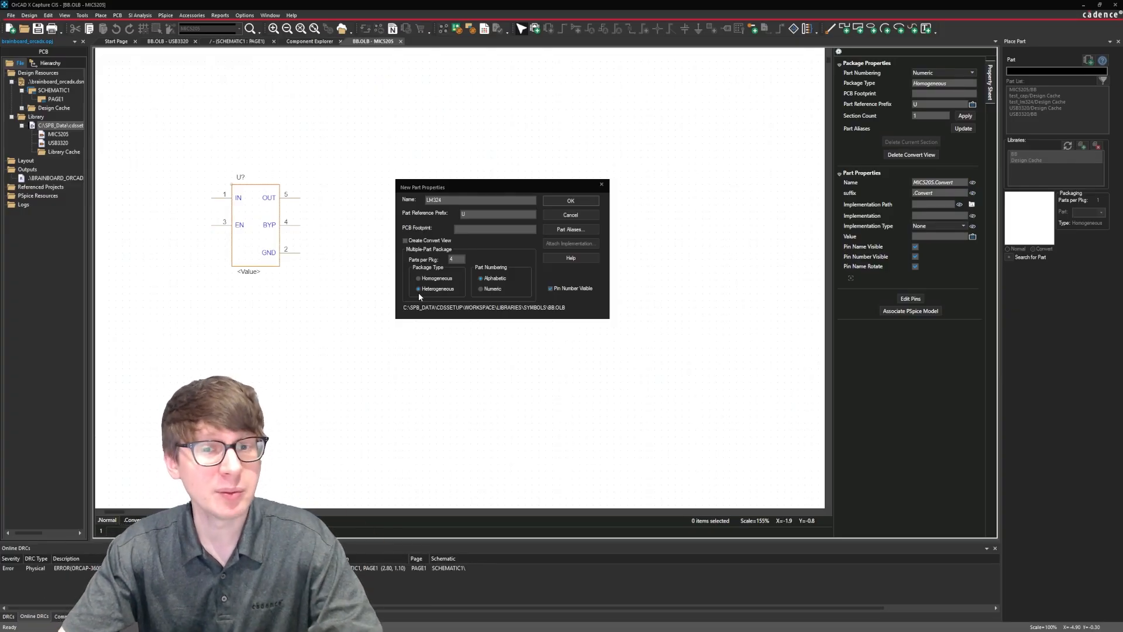
{"action": "left_click", "coordinate": [570, 200]}
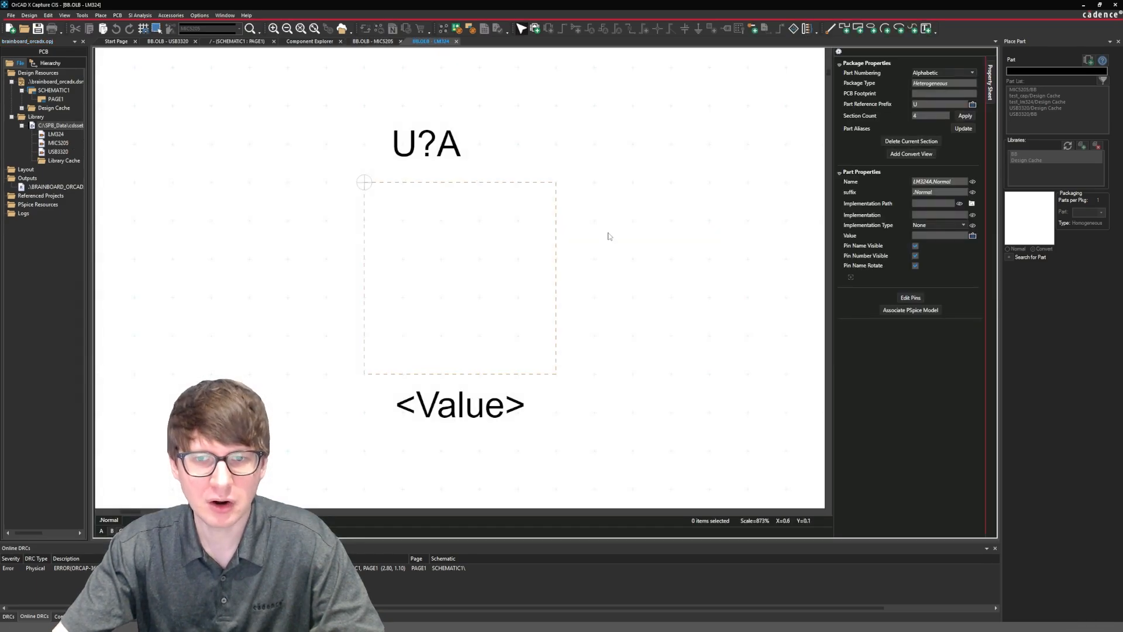
Place five pins named A on section A of the LM324, numbers 1 to 4 on the left side and 5 on the right.
{"action": "scroll", "coordinate": [598, 244], "scroll_direction": "down", "scroll_amount": 2, "text": "ctrl"}
{"action": "scroll", "coordinate": [597, 241], "scroll_direction": "down", "scroll_amount": 1, "text": "ctrl"}
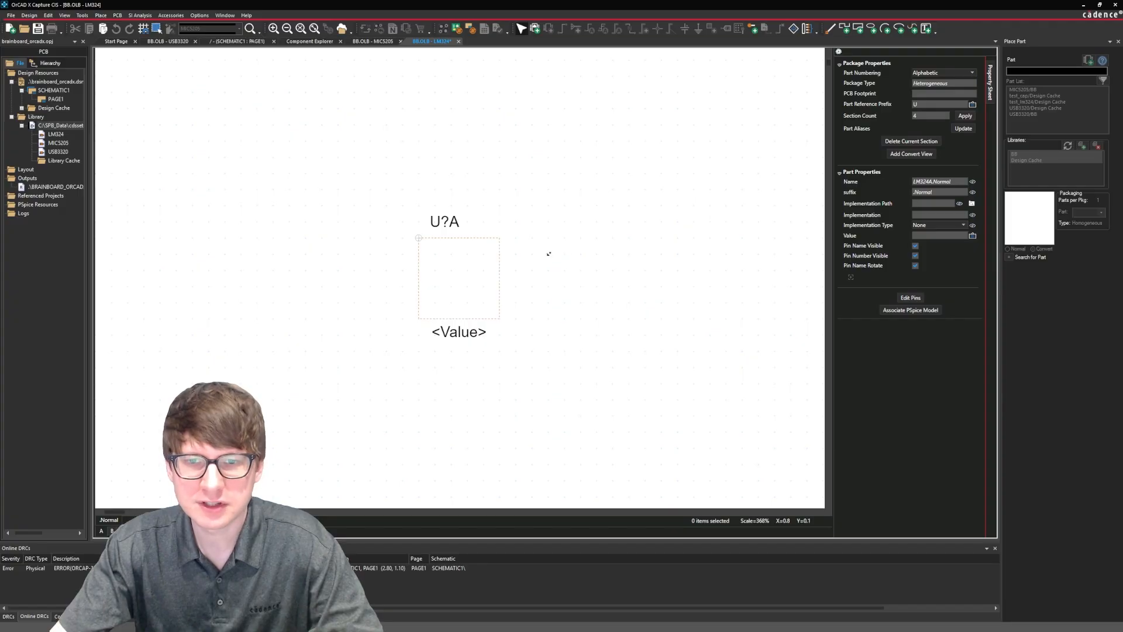
{"action": "scroll", "coordinate": [548, 257], "scroll_direction": "down", "scroll_amount": 1}
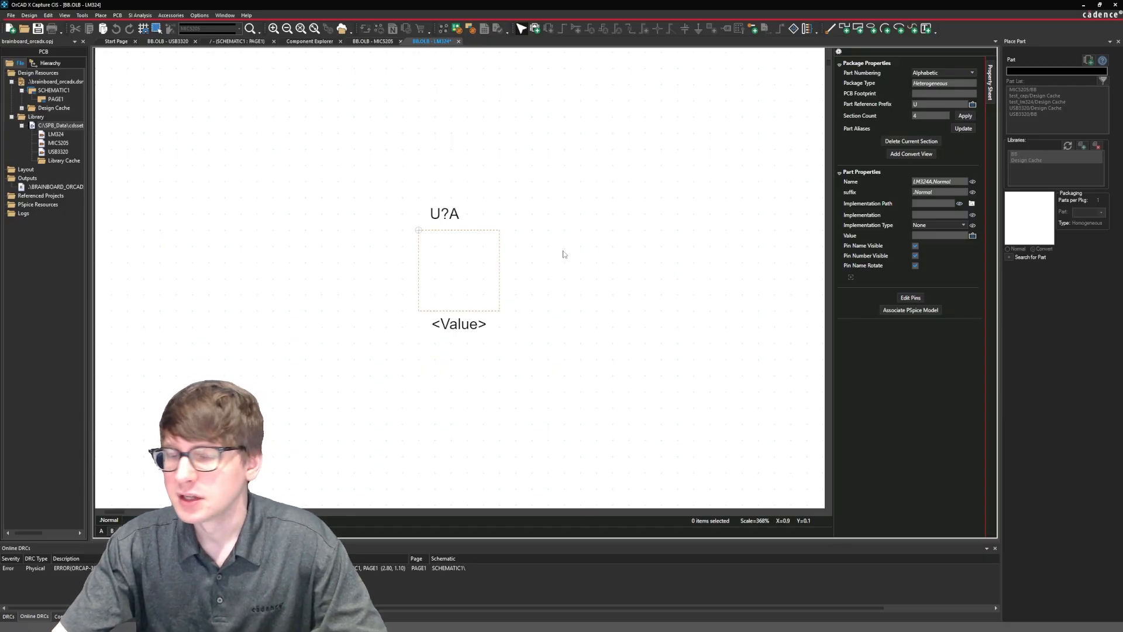
{"action": "middle_click_drag", "start_coordinate": [591, 237], "coordinate": [522, 257]}
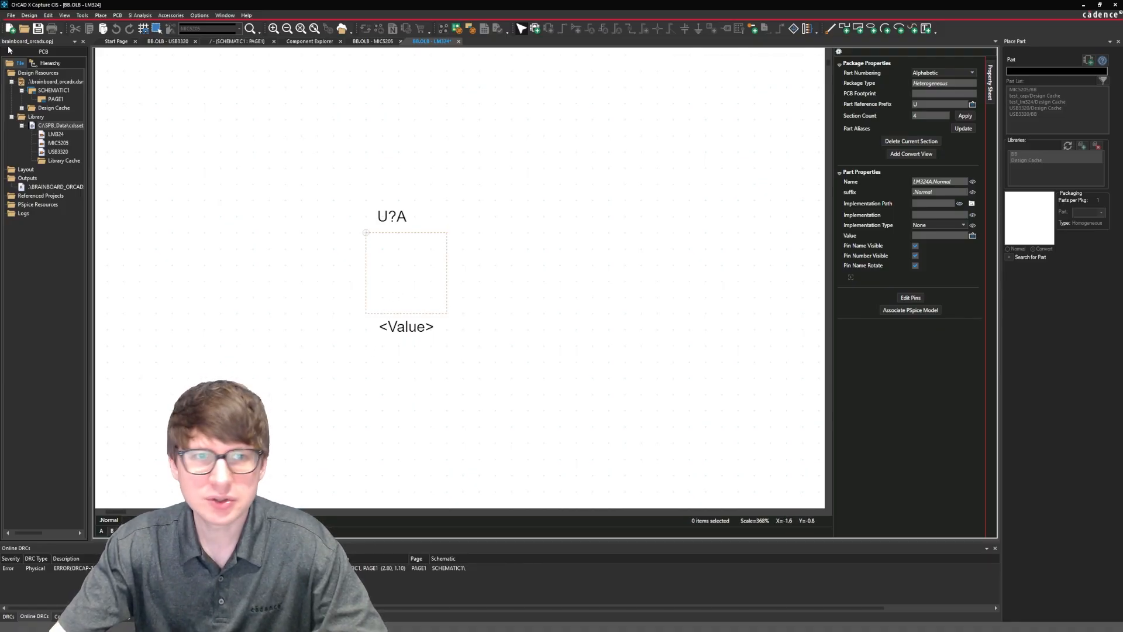
{"action": "left_click", "coordinate": [98, 15]}
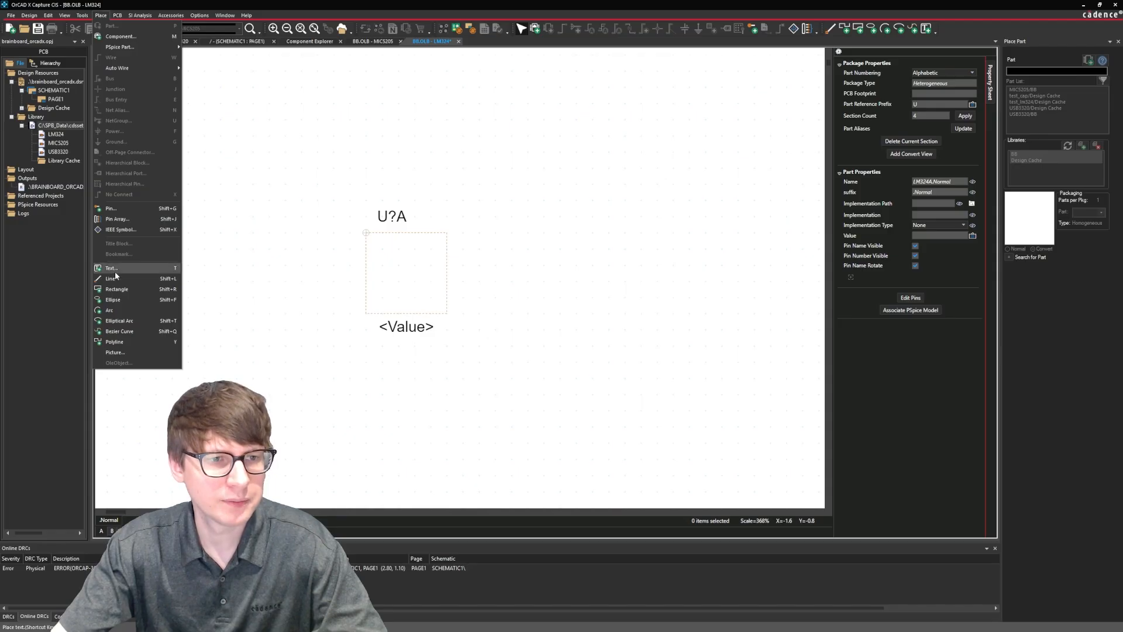
{"action": "left_click", "coordinate": [110, 211]}
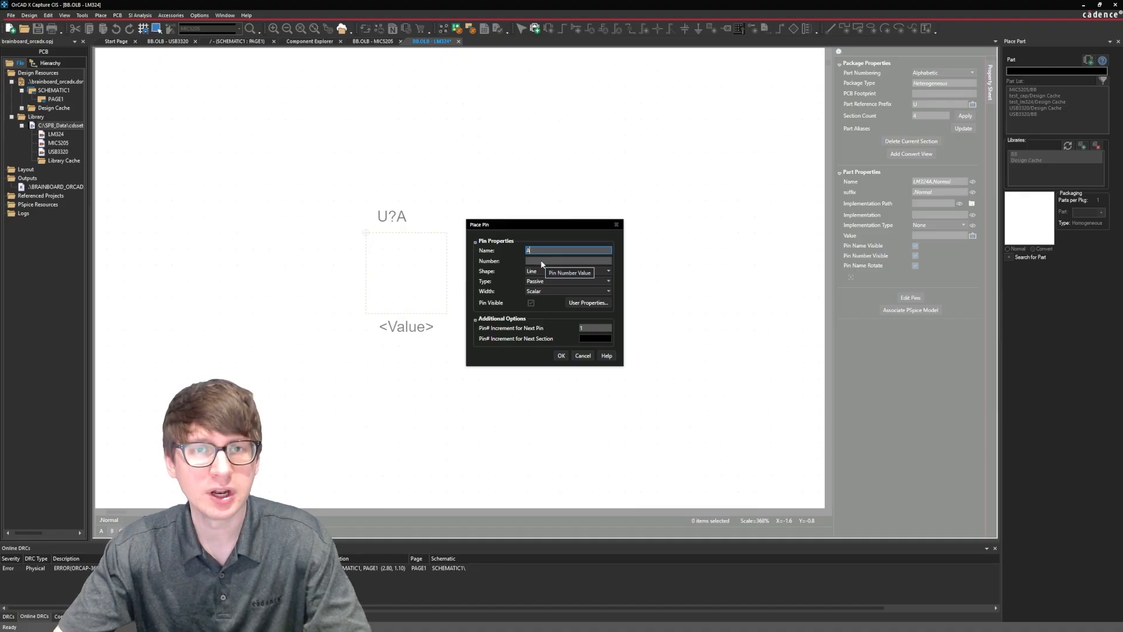
{"action": "left_click", "coordinate": [542, 262]}
{"action": "type", "text": "1"}
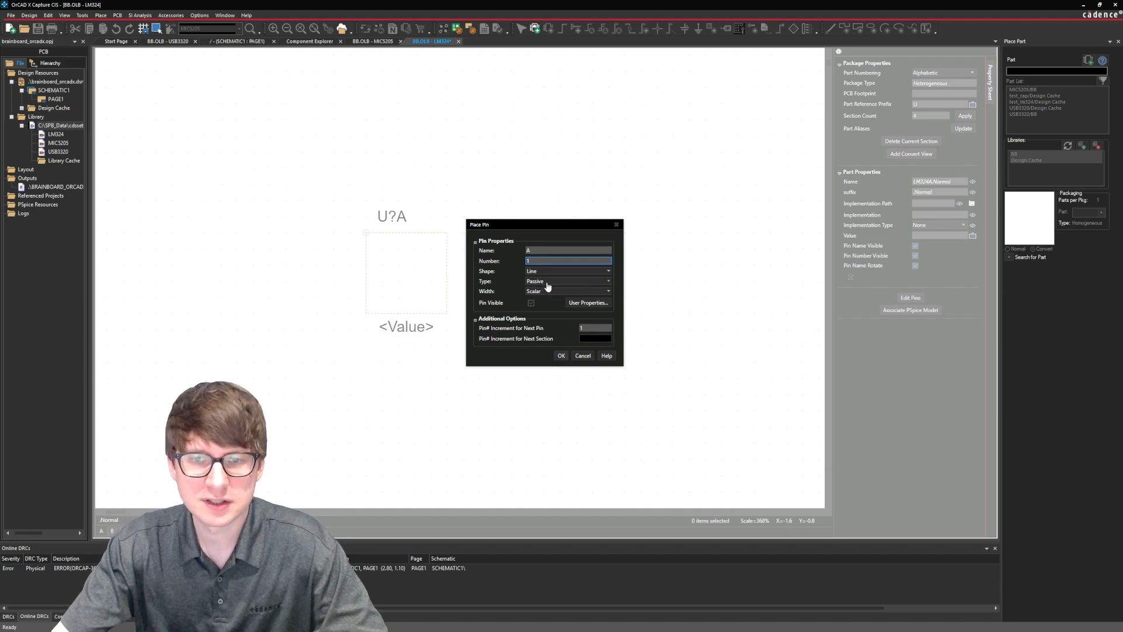
{"action": "left_click", "coordinate": [561, 356]}
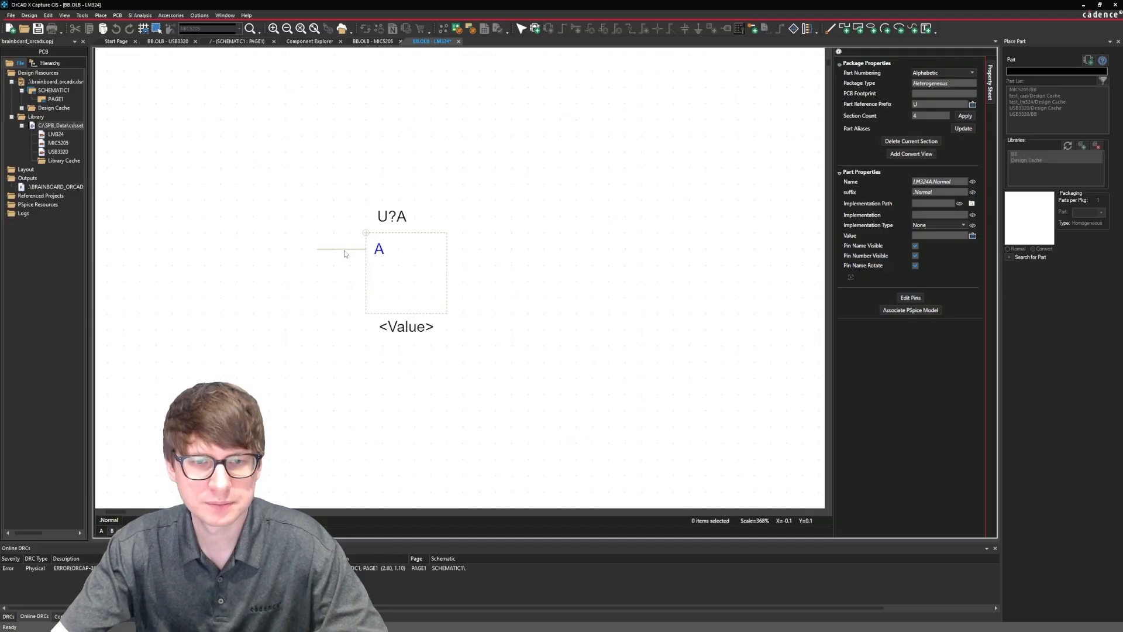
{"action": "left_click", "coordinate": [344, 253]}
{"action": "left_click", "coordinate": [346, 270]}
{"action": "left_click", "coordinate": [349, 285]}
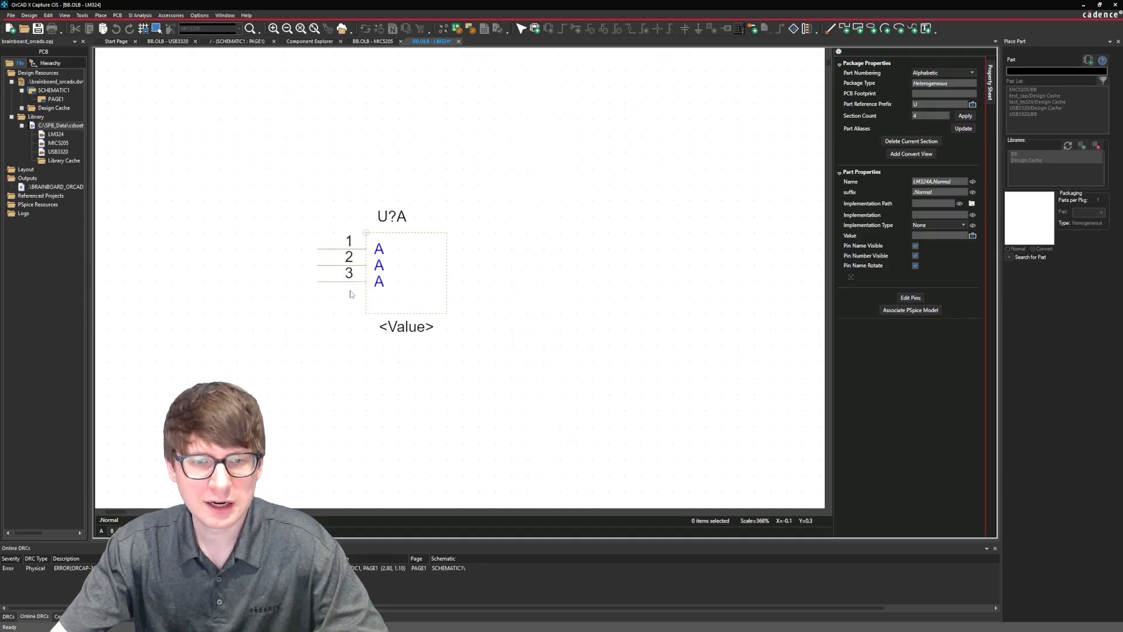
{"action": "left_click", "coordinate": [351, 302]}
{"action": "left_click", "coordinate": [458, 298]}
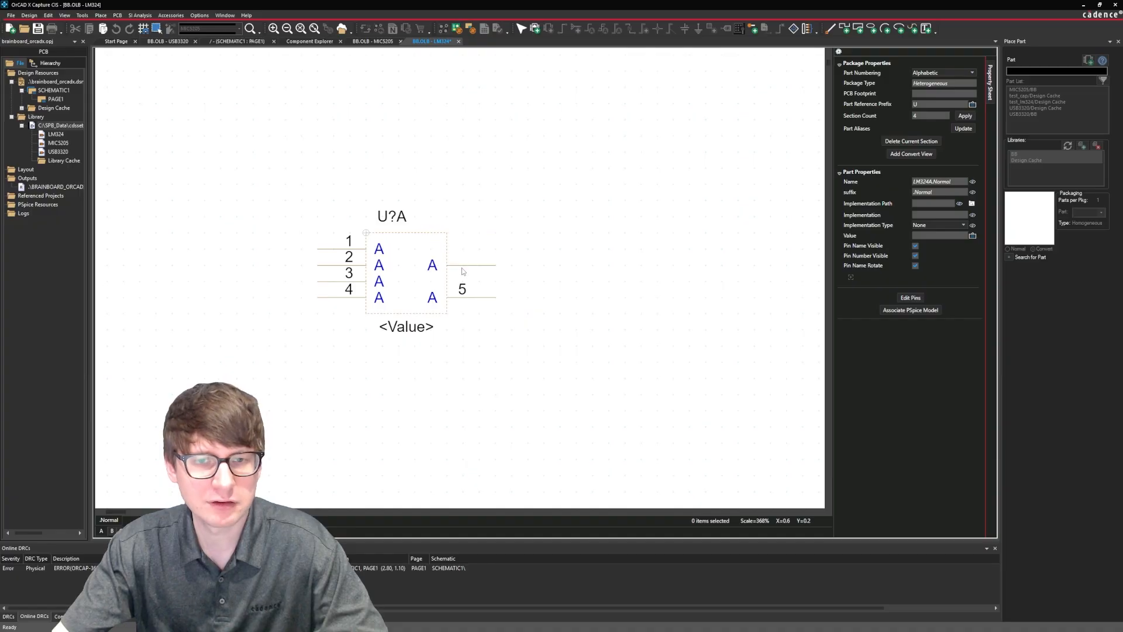
{"action": "key", "text": "Escape"}
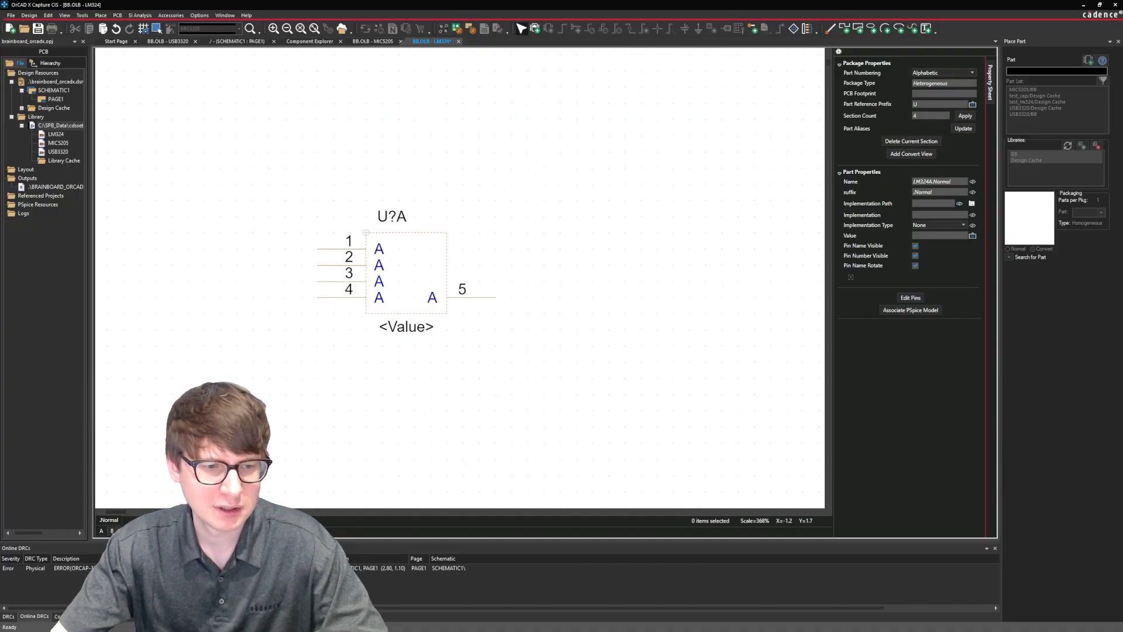
On section B of the LM324, place pins 6 and 7 on the left side and pin 8 on the right, all named A.
{"action": "left_click", "coordinate": [111, 531]}
{"action": "left_click", "coordinate": [101, 15]}
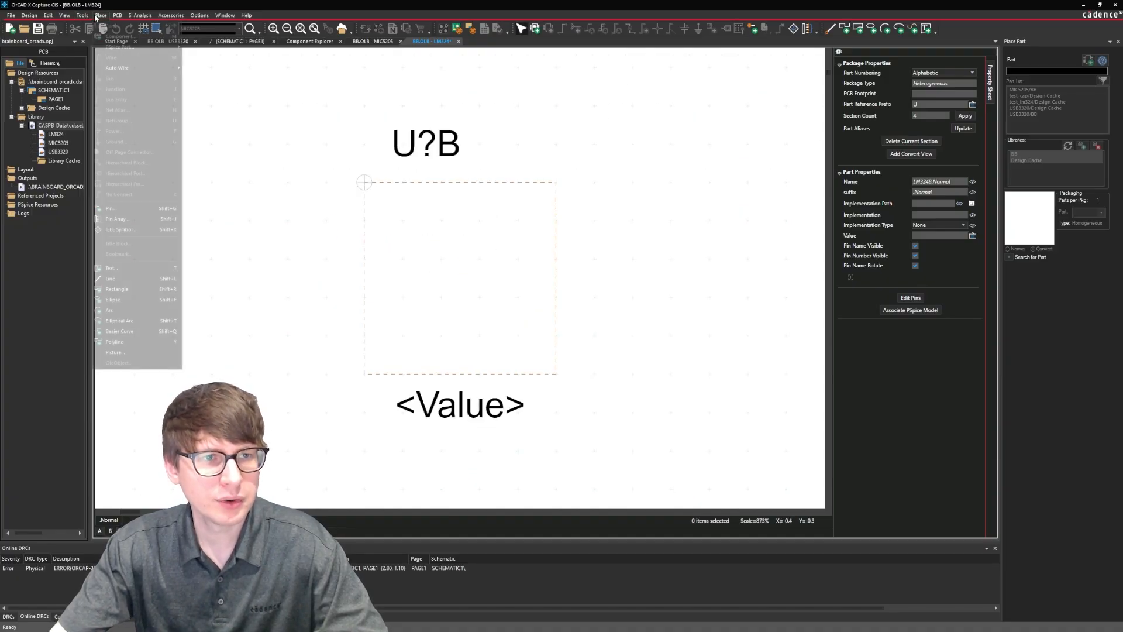
{"action": "left_click", "coordinate": [118, 210]}
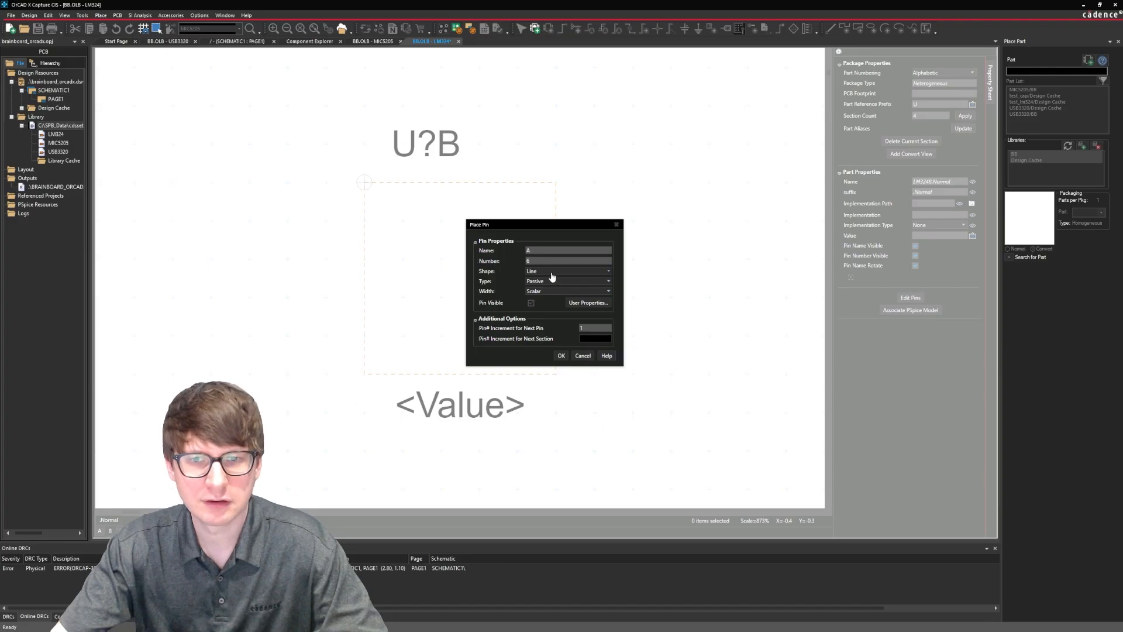
{"action": "left_click", "coordinate": [560, 357]}
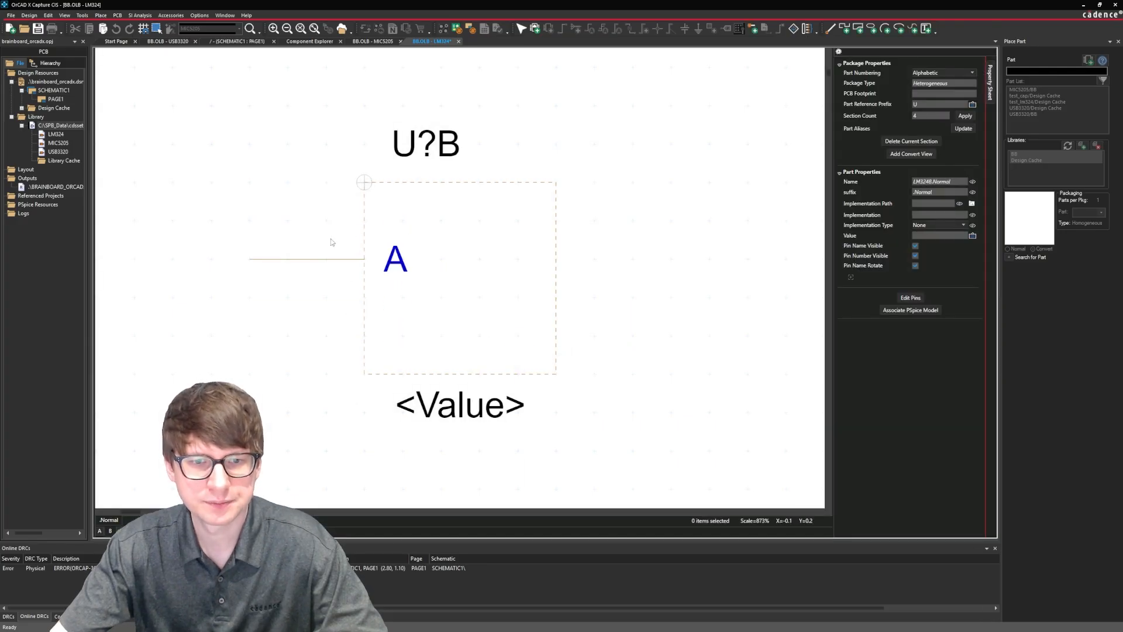
{"action": "left_click", "coordinate": [321, 265]}
{"action": "left_click", "coordinate": [318, 335]}
{"action": "left_click", "coordinate": [601, 267]}
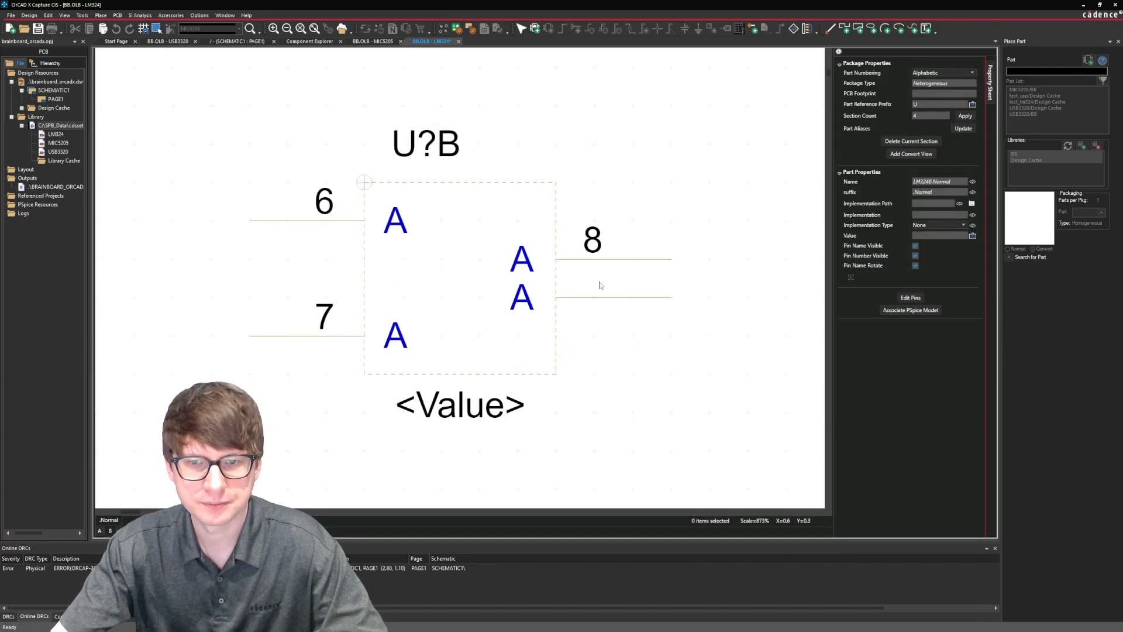
{"action": "key", "text": "Escape"}
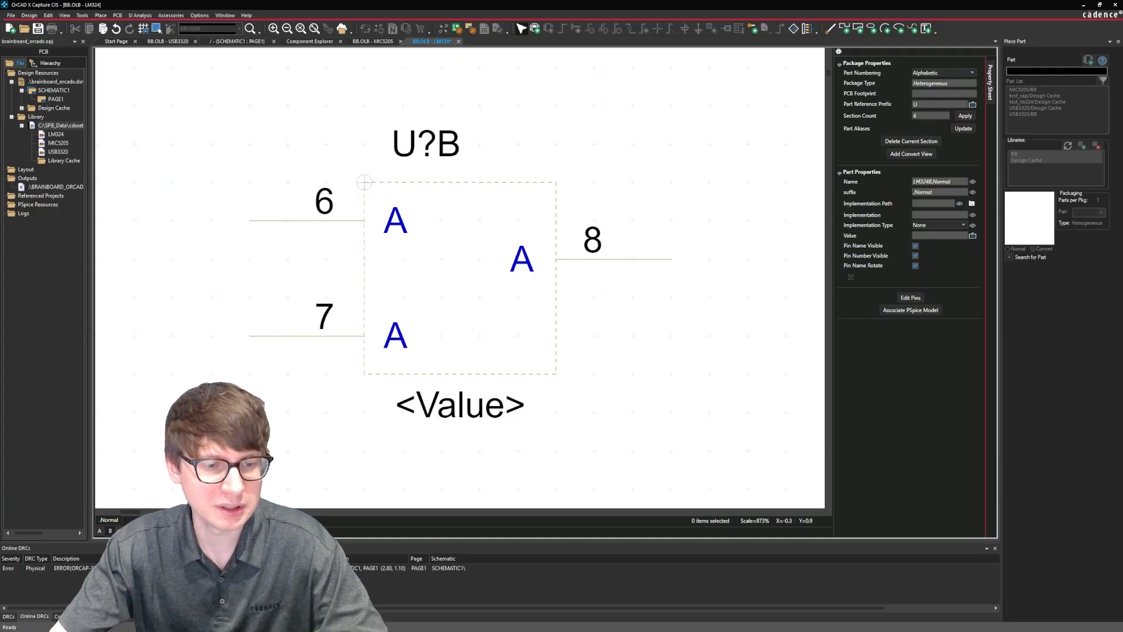
On section C of the LM324, place pins 9 and 10 on the left side and pin 11 on the right, all named A.
{"action": "left_click", "coordinate": [119, 530]}
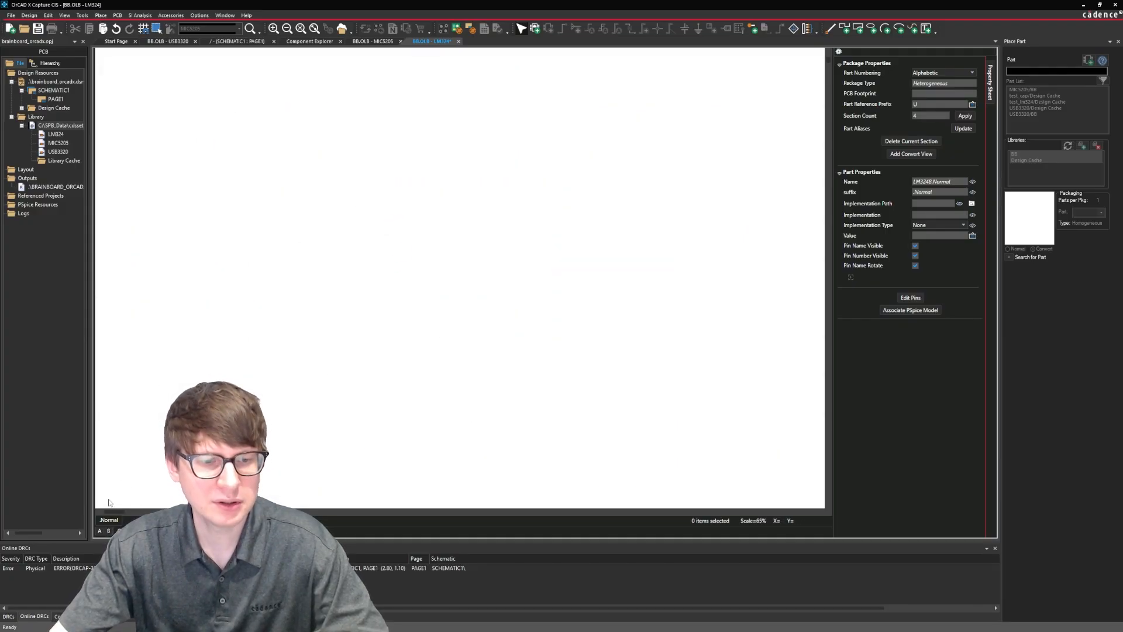
{"action": "left_click", "coordinate": [100, 15]}
{"action": "left_click", "coordinate": [110, 208]}
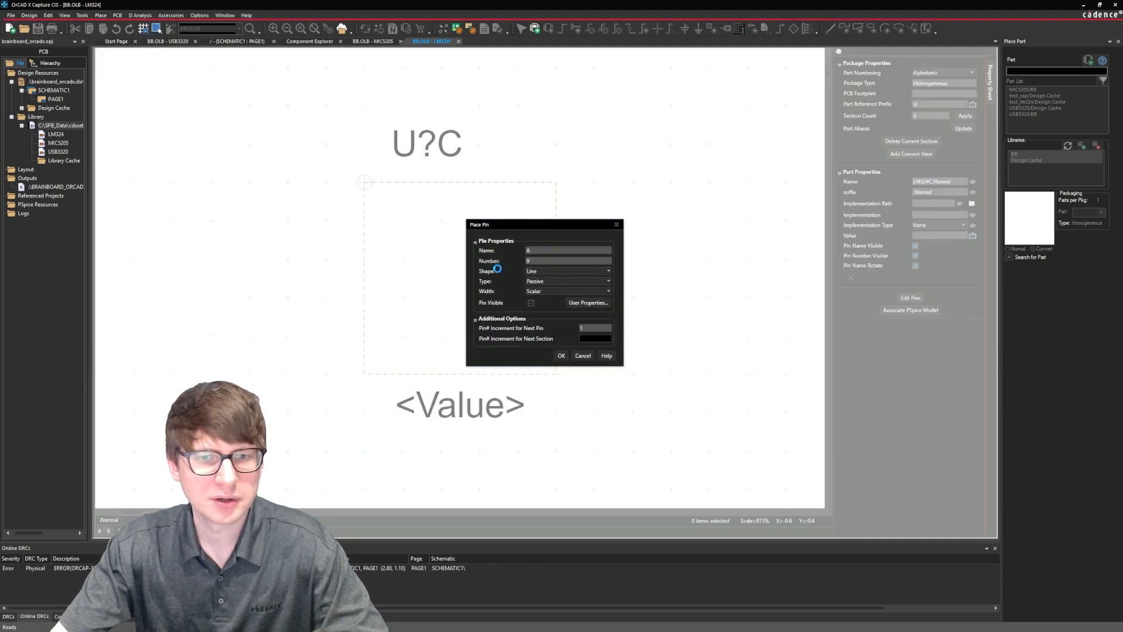
{"action": "left_click", "coordinate": [563, 355]}
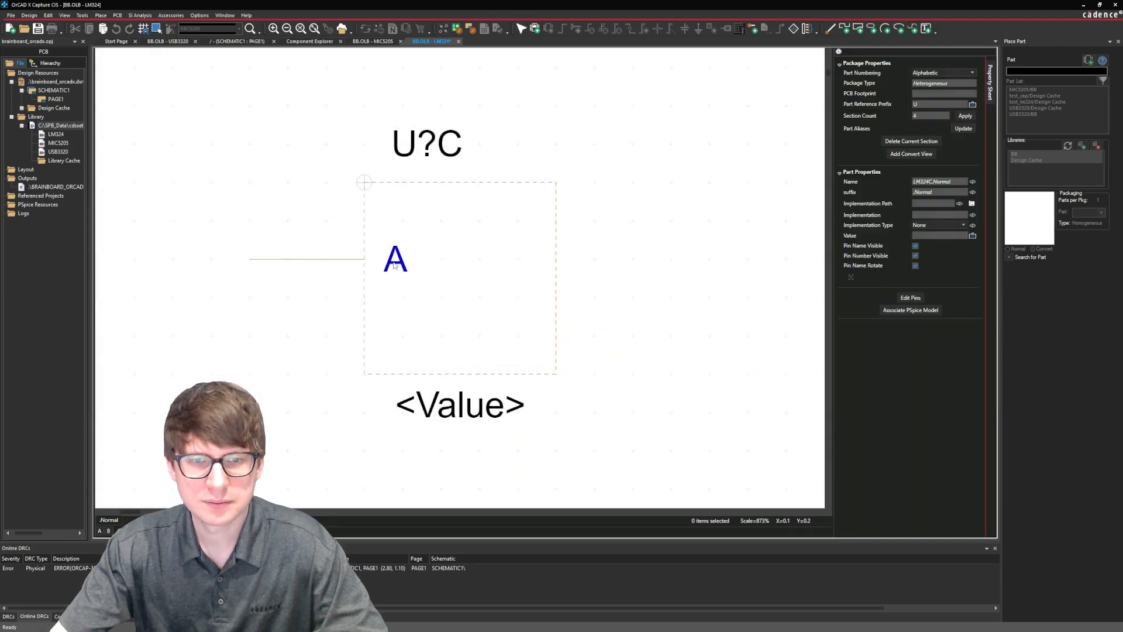
{"action": "left_click", "coordinate": [313, 259]}
{"action": "left_click", "coordinate": [318, 297]}
{"action": "left_click", "coordinate": [597, 256]}
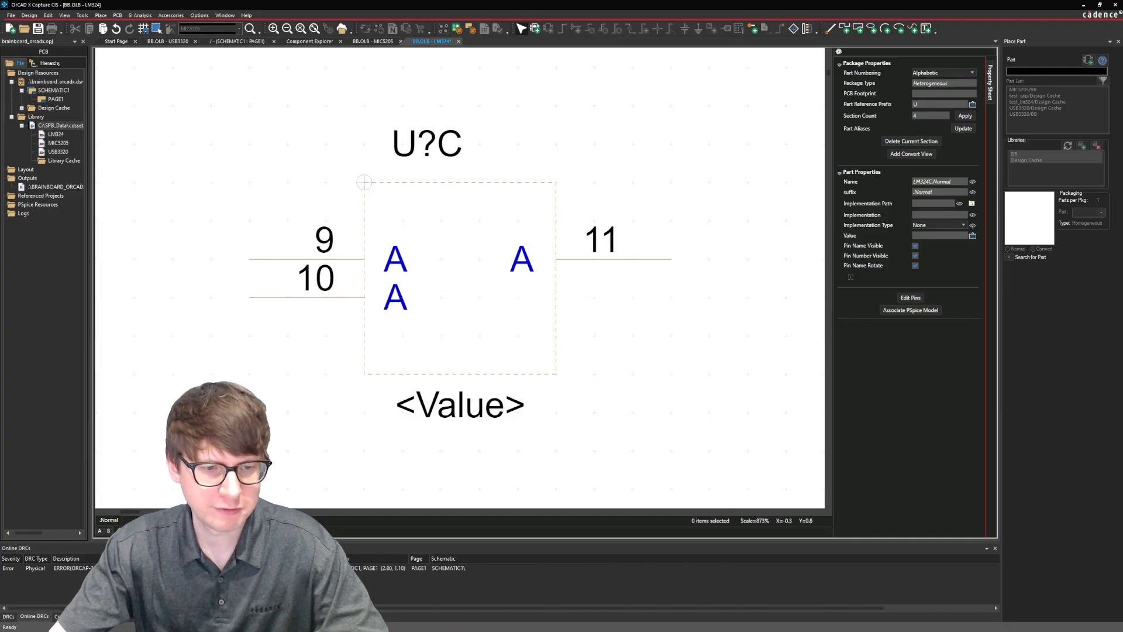
On section D of the LM324, place pins 12 and 13 on the left side and pin 14 on the right, all named A.
{"action": "key", "text": "ctrl+n"}
{"action": "left_click", "coordinate": [100, 15]}
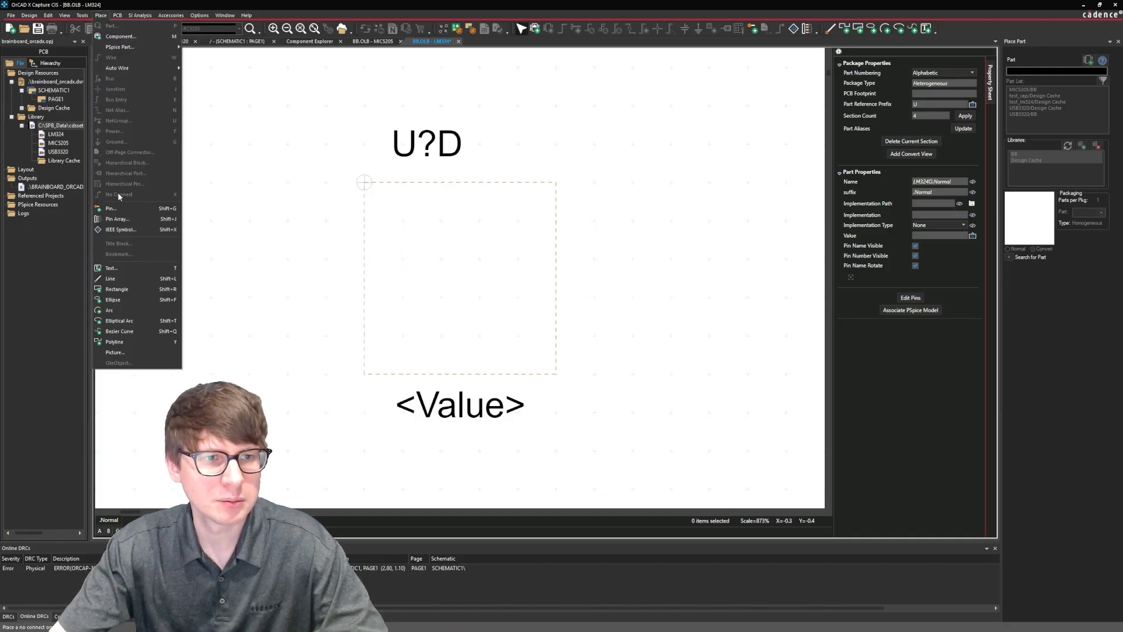
{"action": "left_click", "coordinate": [118, 207]}
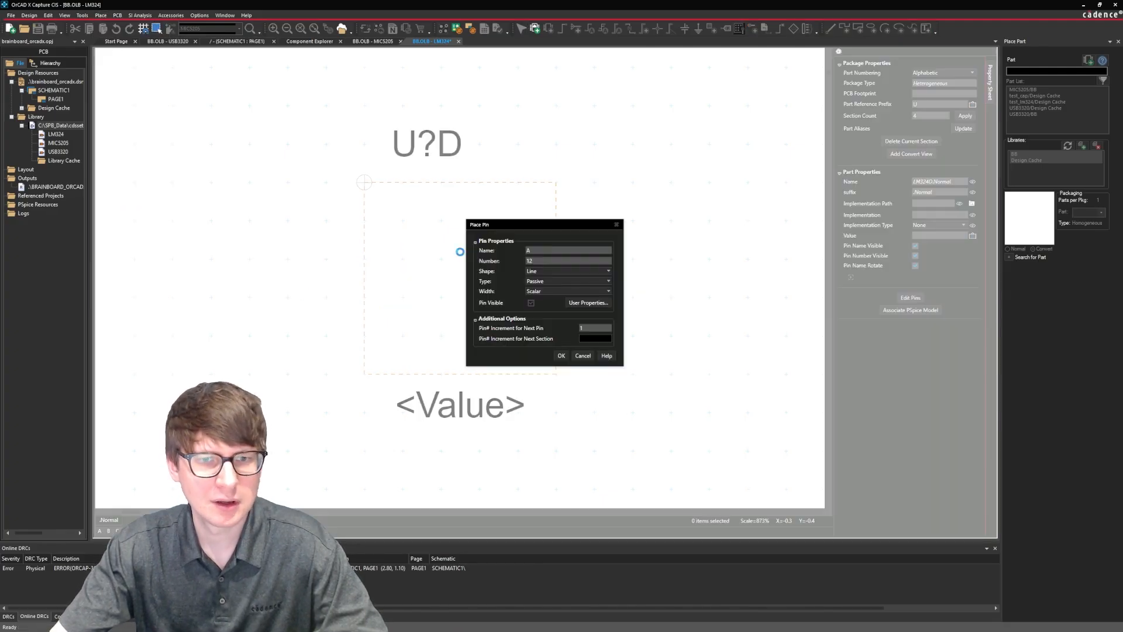
{"action": "left_click", "coordinate": [561, 356]}
{"action": "left_click", "coordinate": [331, 236]}
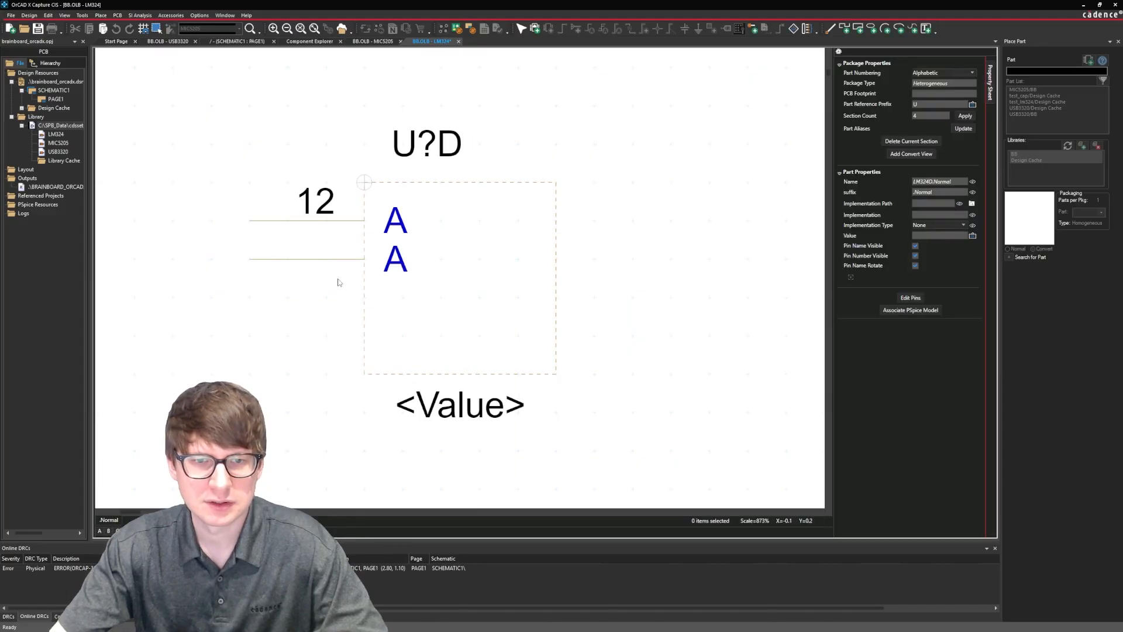
{"action": "left_click", "coordinate": [331, 350]}
{"action": "left_click", "coordinate": [627, 270]}
{"action": "key", "text": "Escape"}
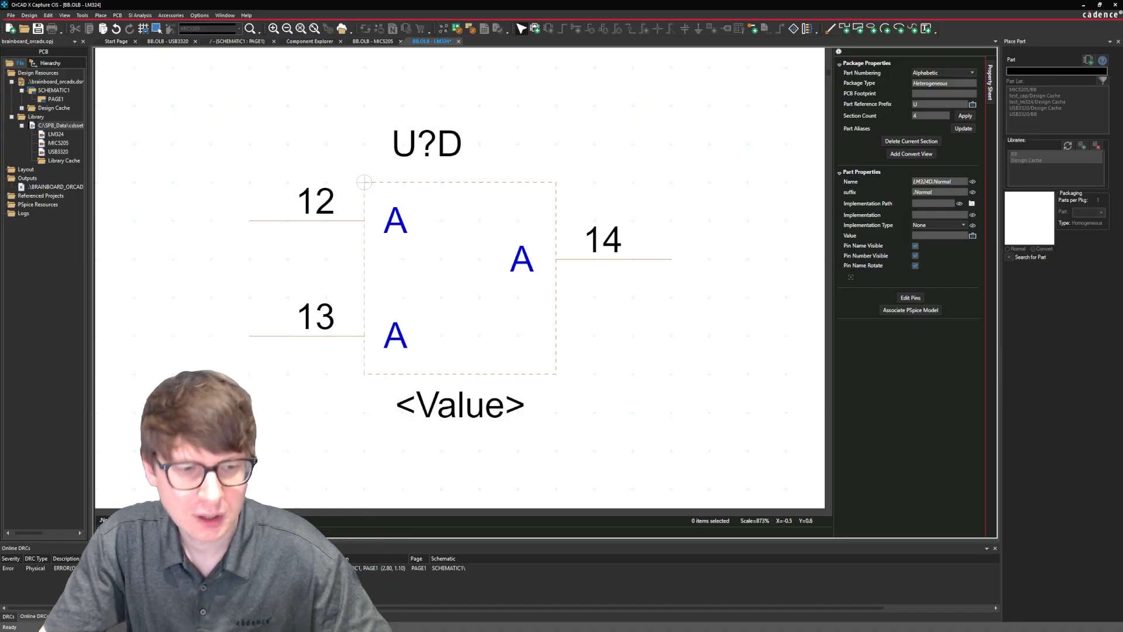
Edit the pins of all LM324 sections together, naming section A pins 1, 2 and 3 as 1OUT, 1IN- and 1IN+.
{"action": "left_click", "coordinate": [100, 531]}
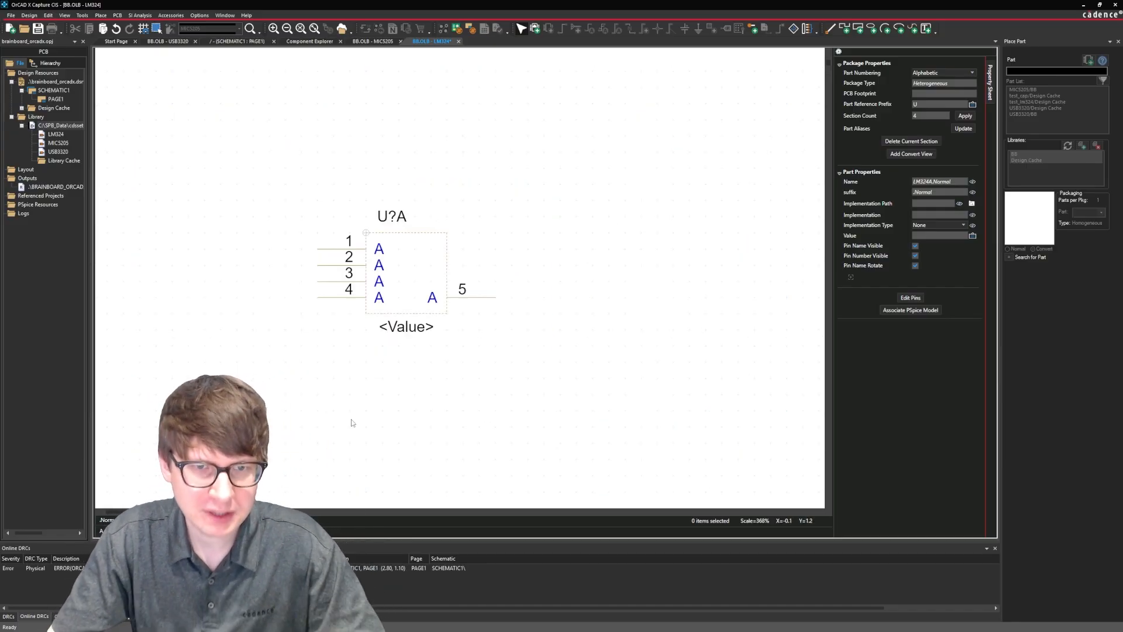
{"action": "left_click", "coordinate": [909, 300]}
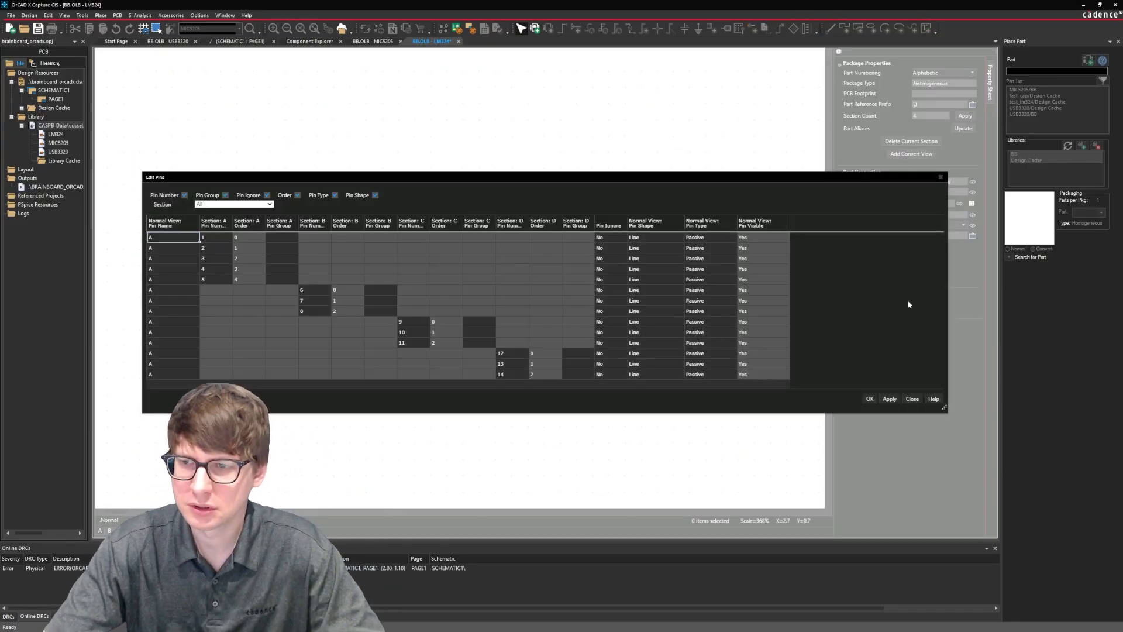
{"action": "left_click_drag", "start_coordinate": [476, 180], "coordinate": [453, 103]}
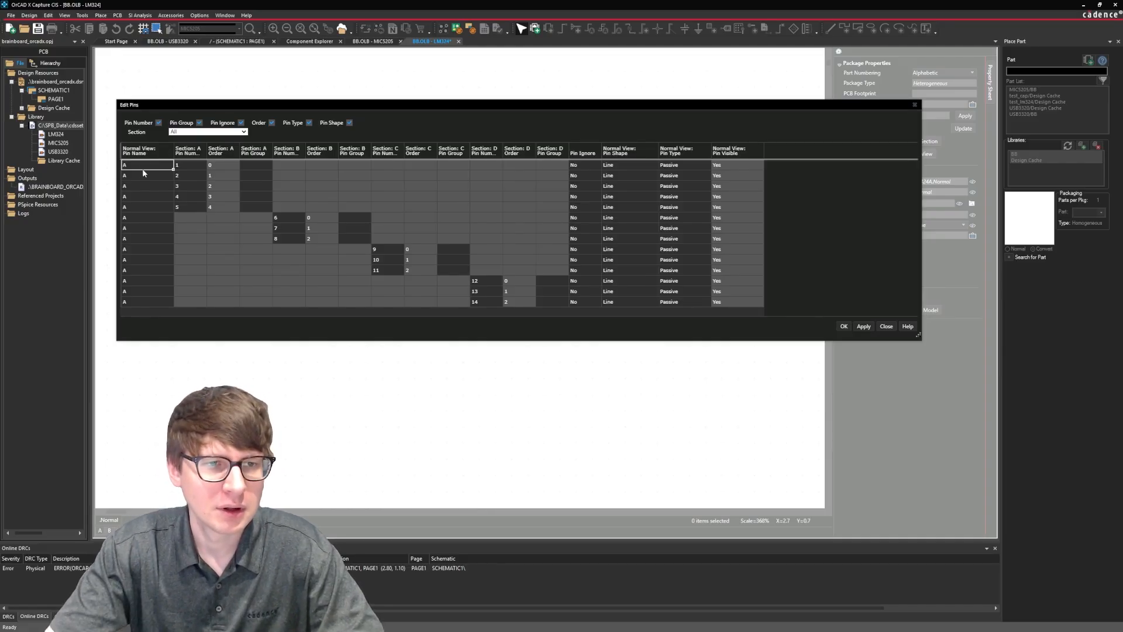
{"action": "type", "text": "OUT"}
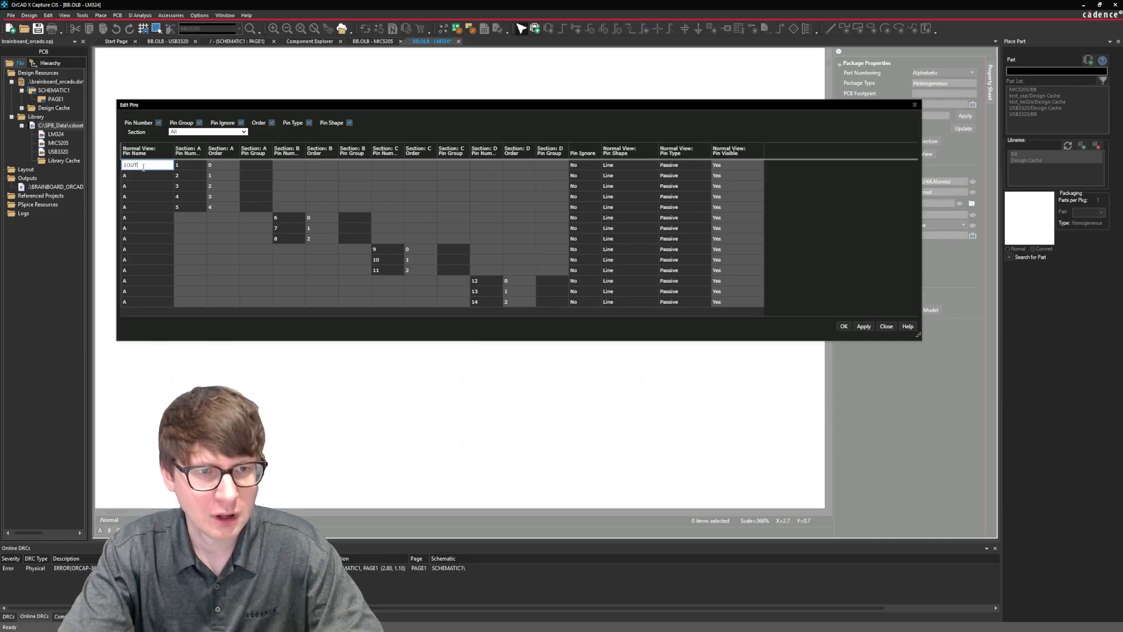
{"action": "key", "text": "Return"}
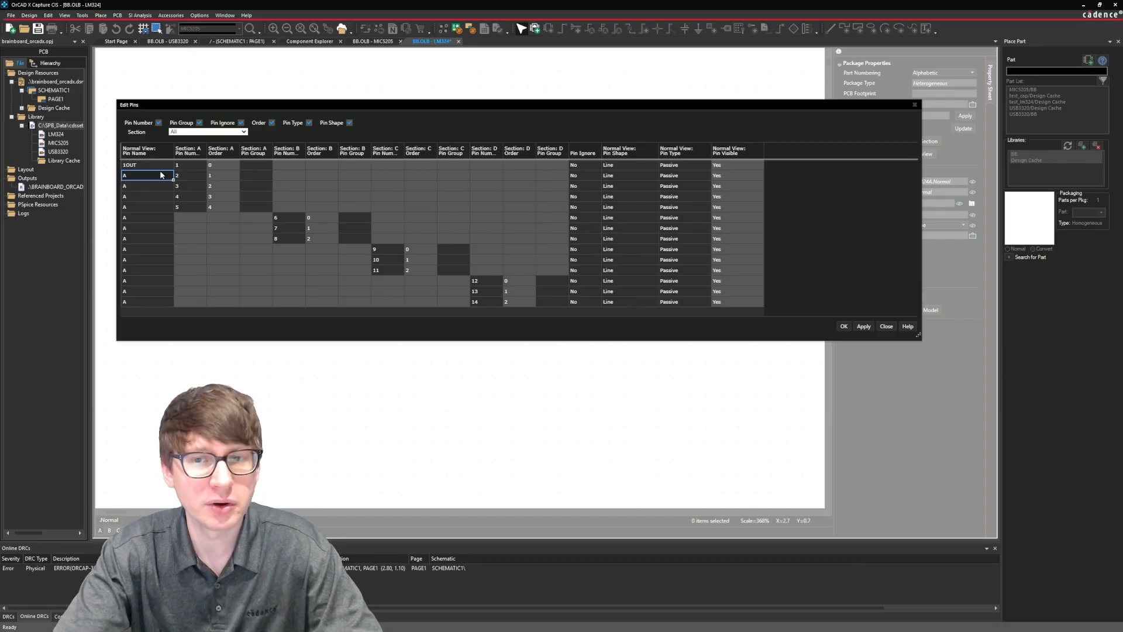
{"action": "type", "text": "1IN"}
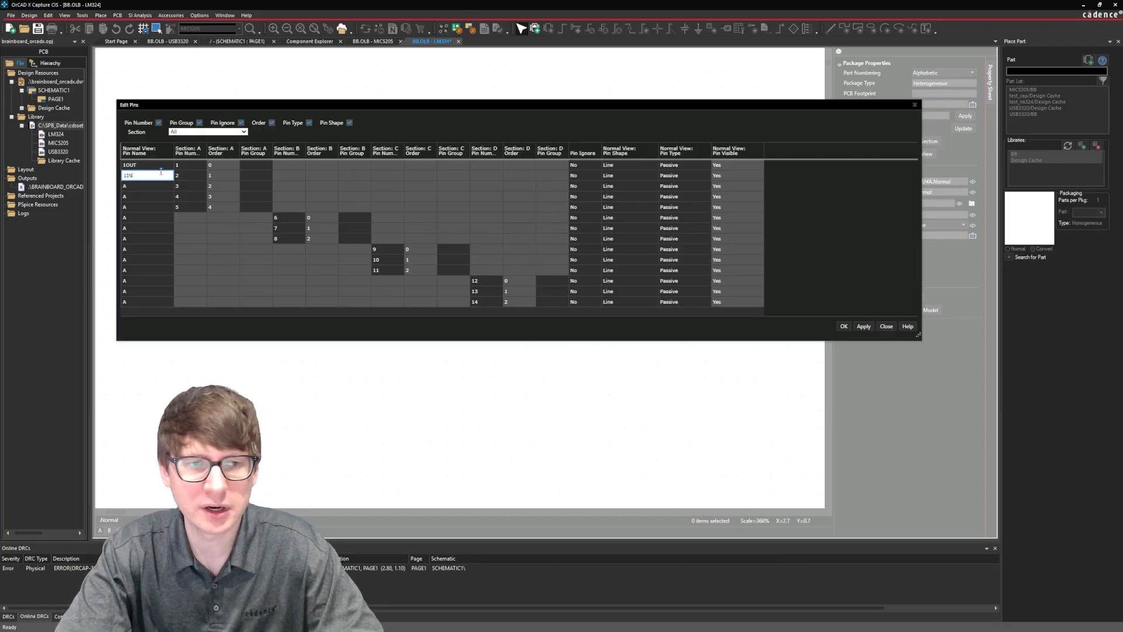
{"action": "type", "text": "-"}
{"action": "key", "text": "Return"}
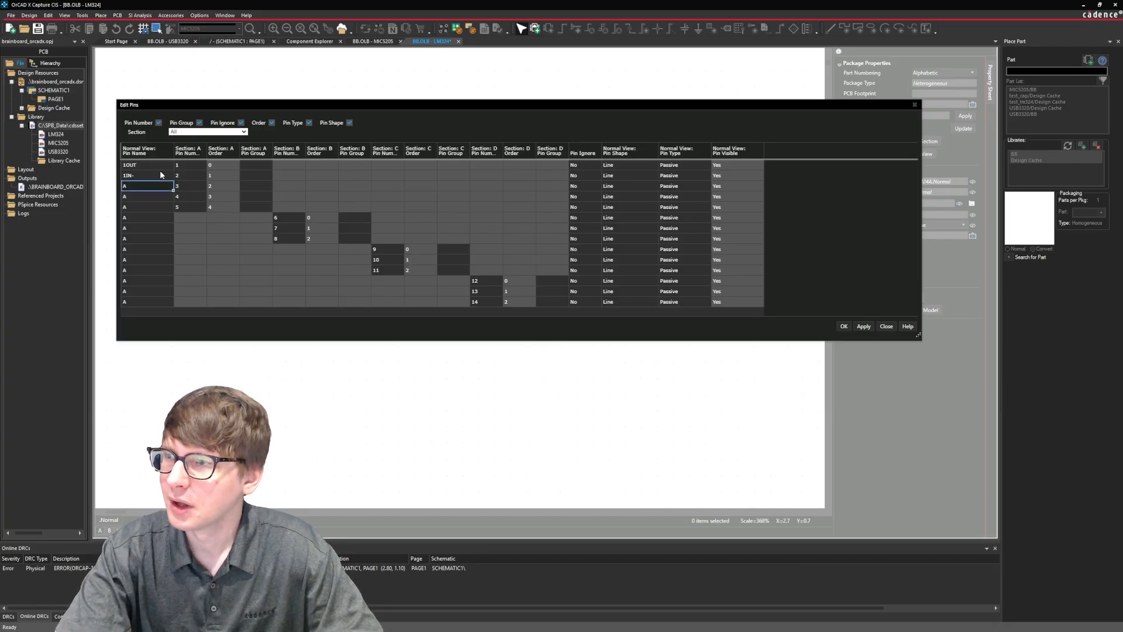
{"action": "type", "text": "1IN+"}
{"action": "key", "text": "Return"}
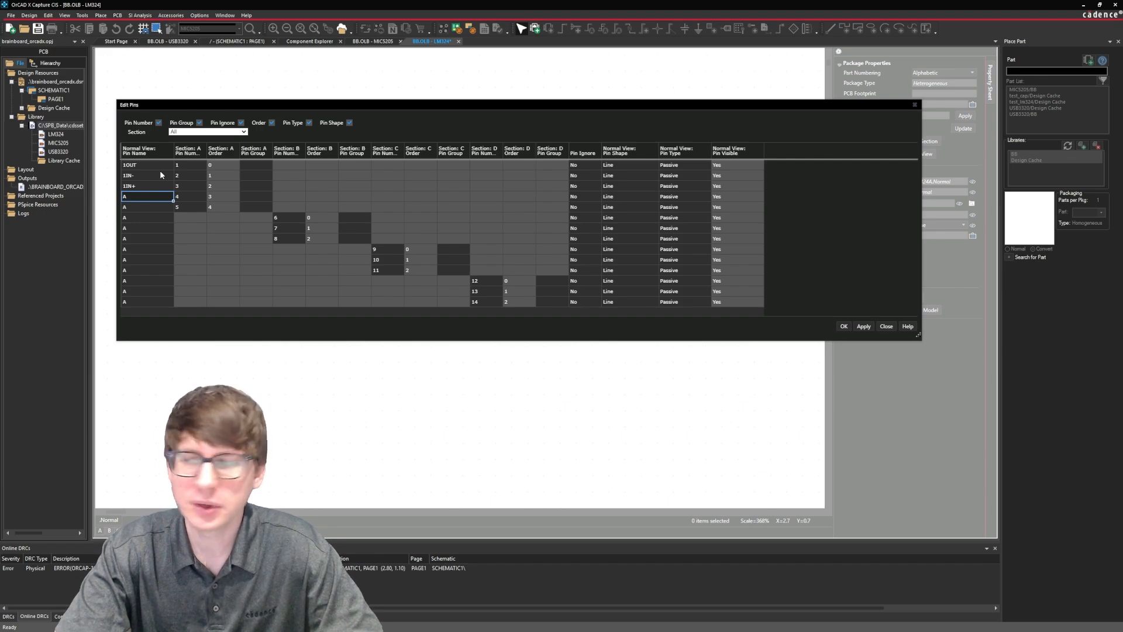
Name section A pins 4 and 5 VCC+ and VCC-, and change the VCC- pin number to 11.
{"action": "type", "text": "VCC+"}
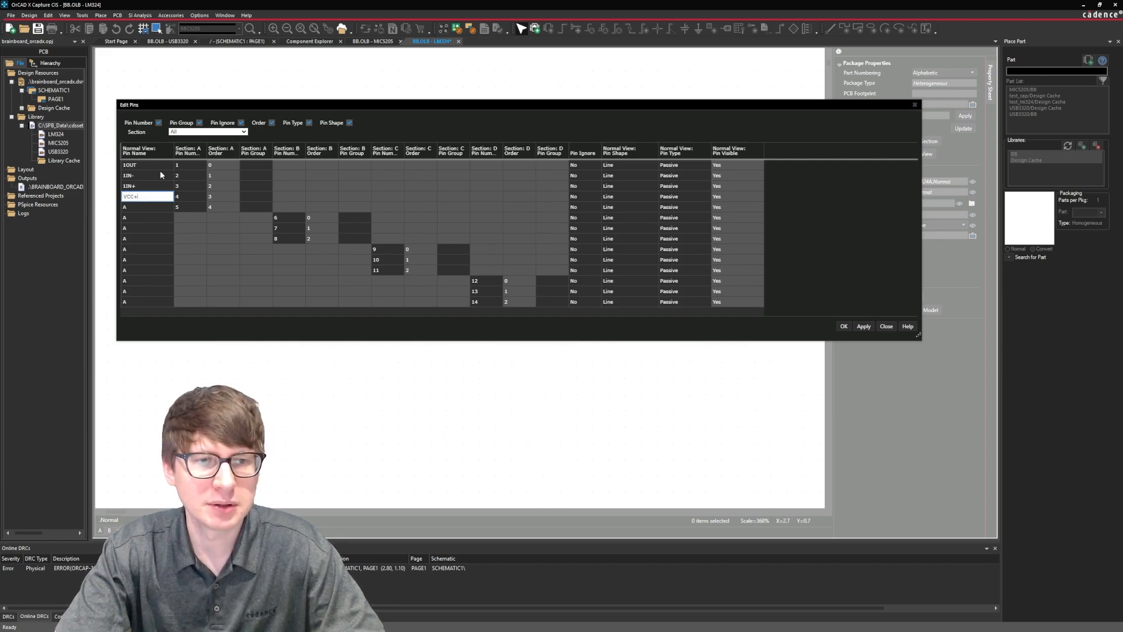
{"action": "key", "text": "Return"}
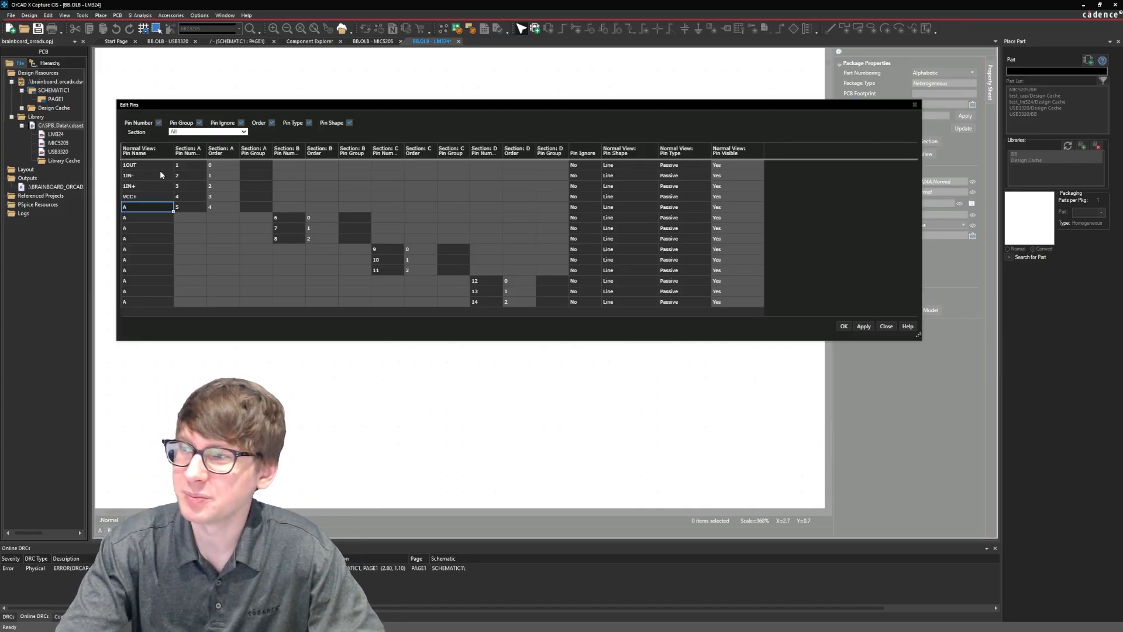
{"action": "type", "text": "VC"}
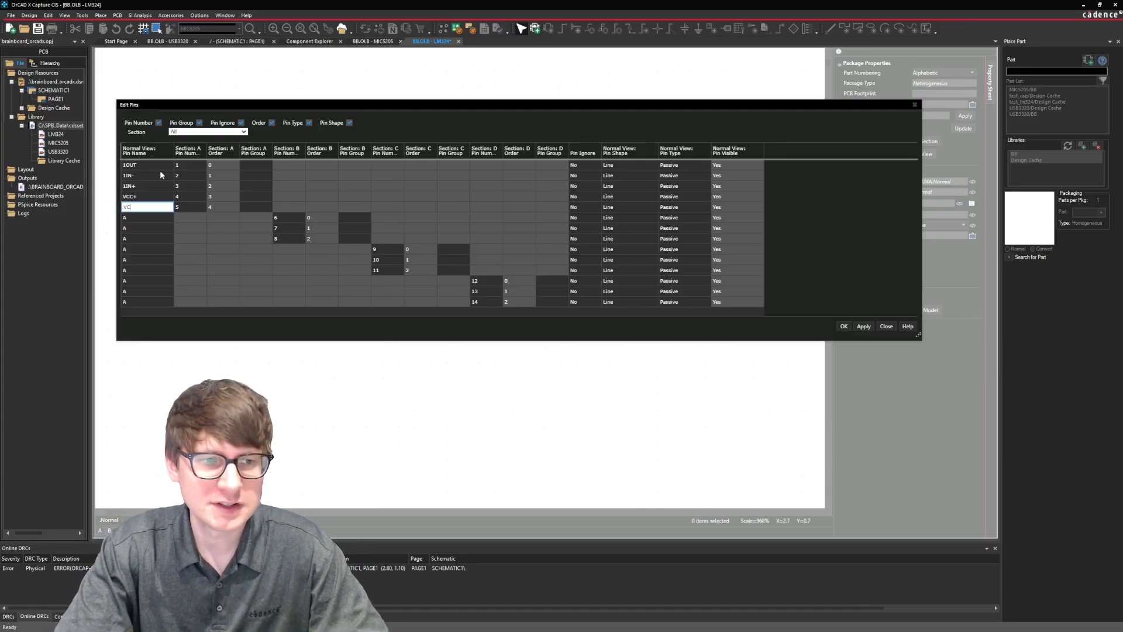
{"action": "type", "text": "C-"}
{"action": "key", "text": "Tab"}
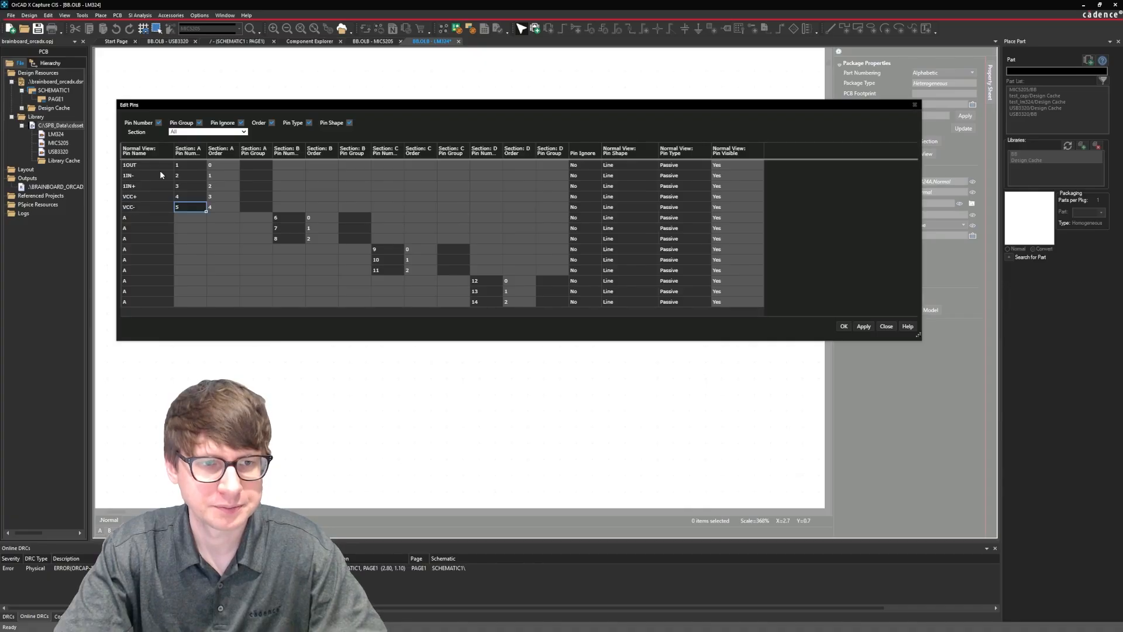
{"action": "type", "text": "11"}
{"action": "key", "text": "Return"}
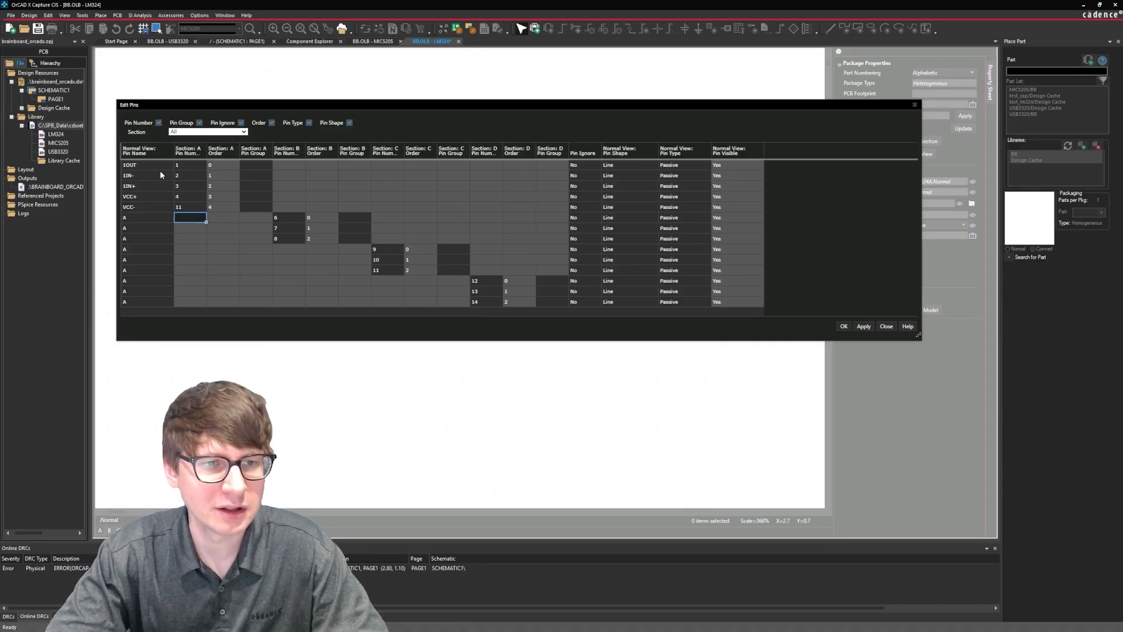
{"action": "key", "text": "Up"}
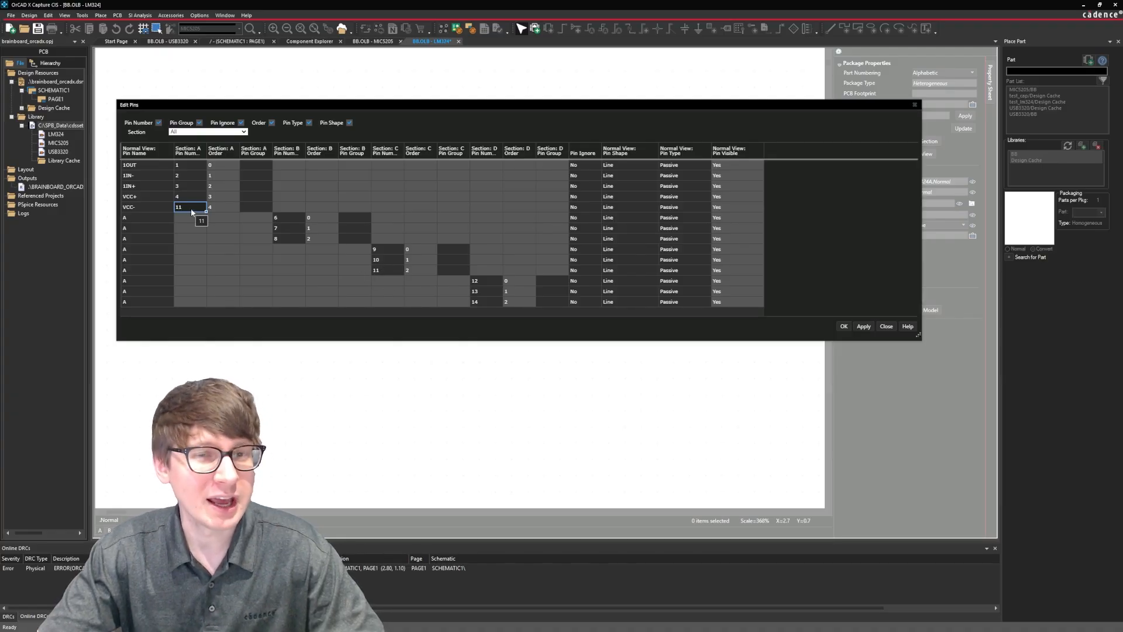
Name the three section B pins 2IN+, 2IN- and 2OUT, in that order.
{"action": "left_click", "coordinate": [151, 218]}
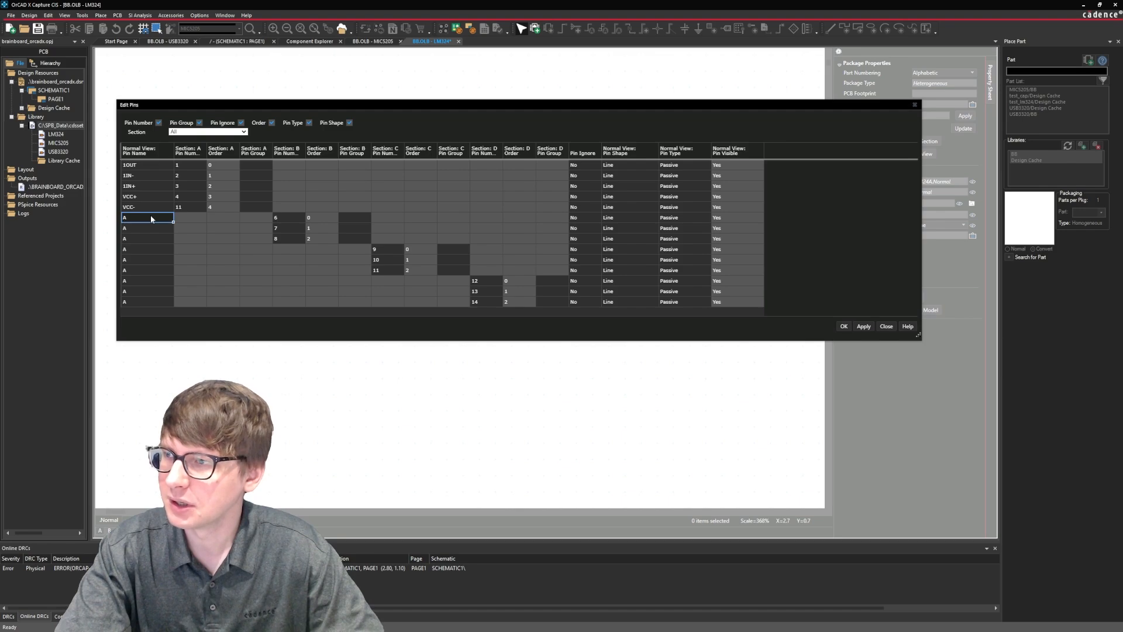
{"action": "type", "text": "2IN+"}
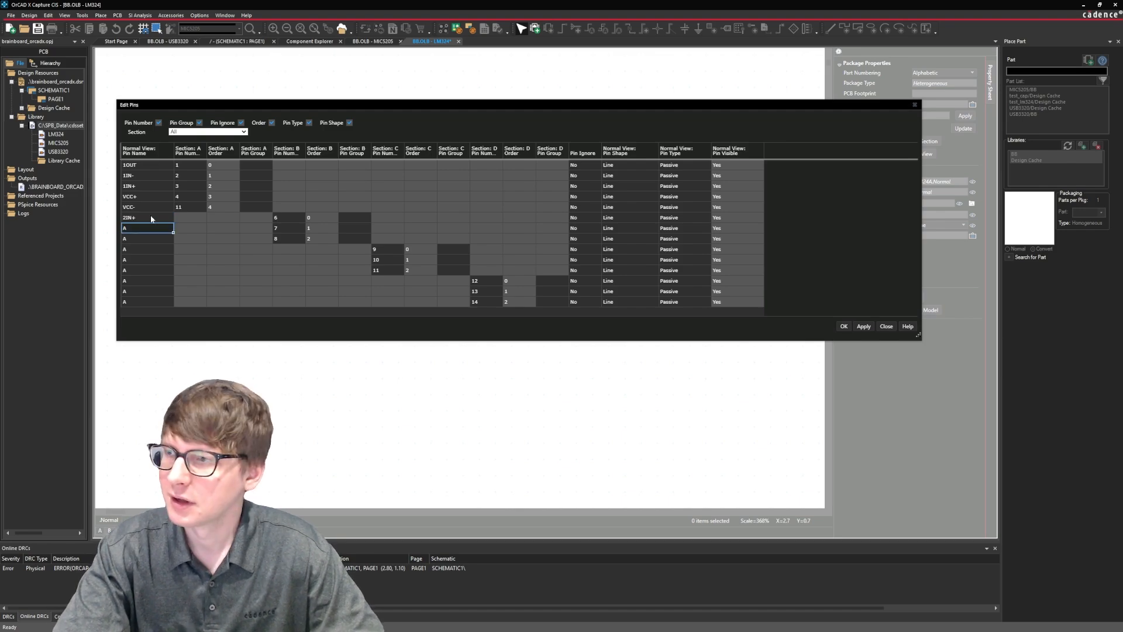
{"action": "type", "text": "2IN-"}
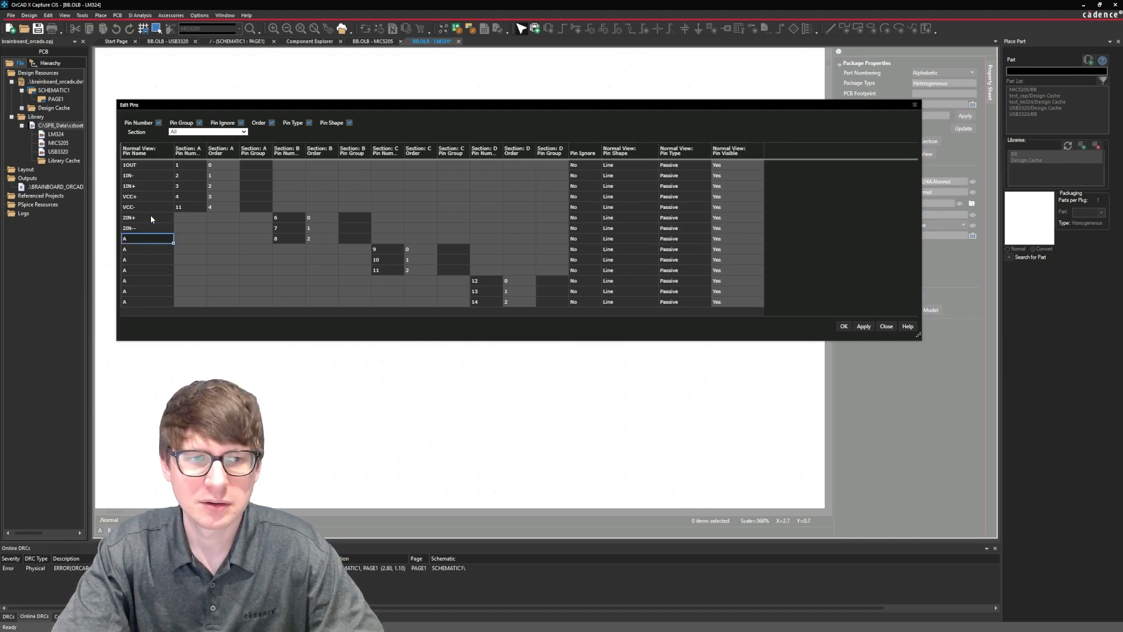
{"action": "type", "text": "2IN-"}
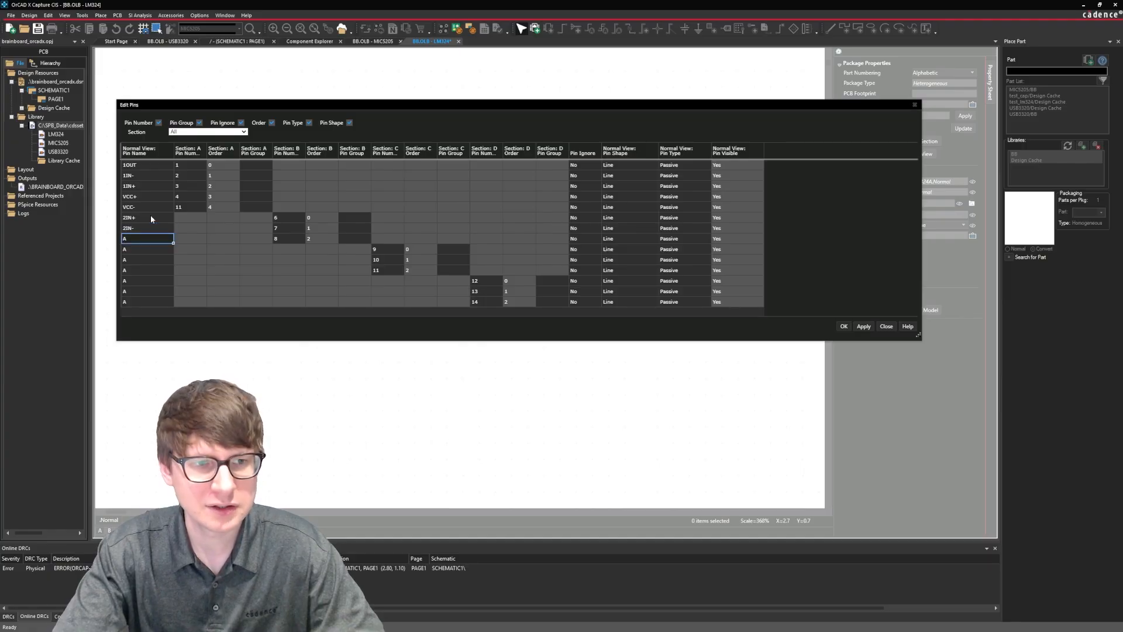
{"action": "type", "text": "2OUT"}
{"action": "key", "text": "Return"}
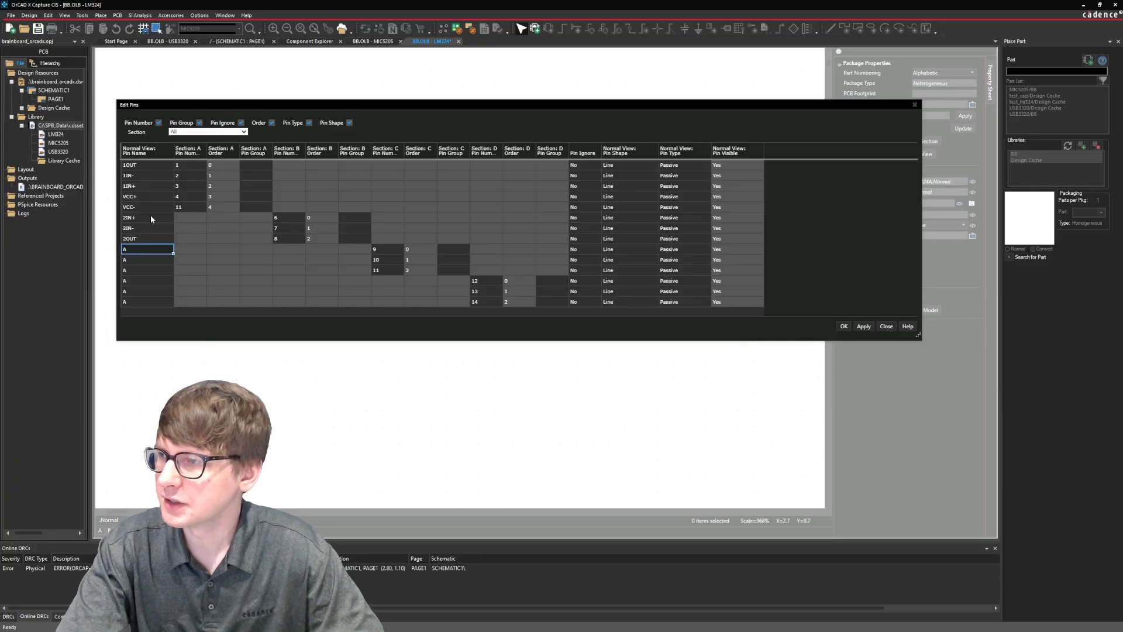
Name the three section C pins 3OUT, 3IN- and 3IN+, in that order.
{"action": "type", "text": "3"}
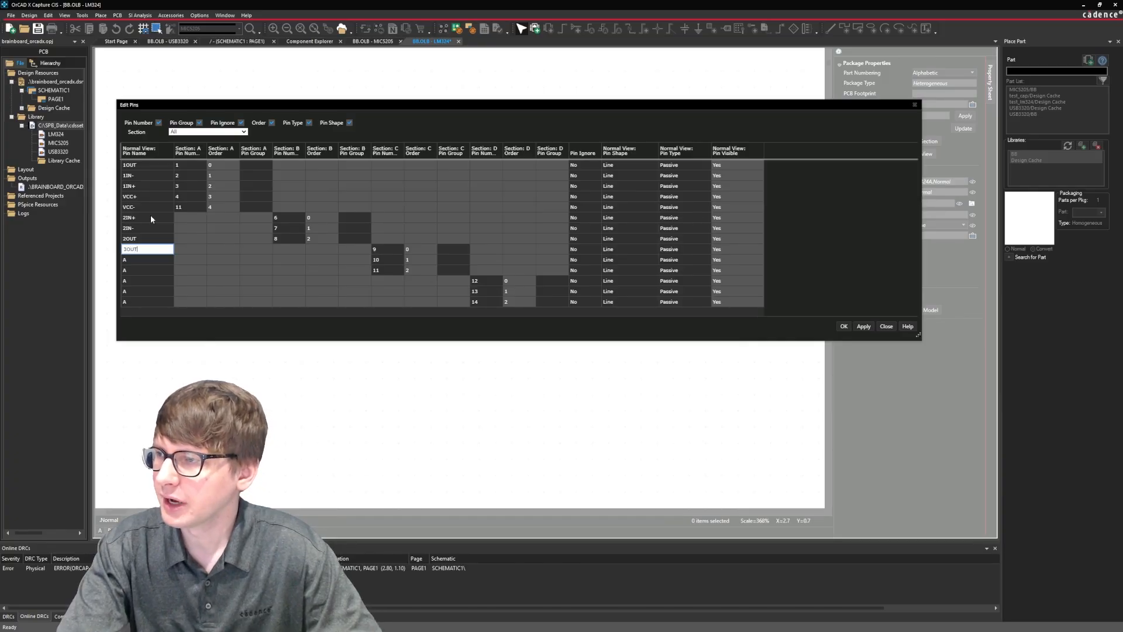
{"action": "type", "text": "OUT"}
{"action": "key", "text": "Return"}
{"action": "type", "text": "3IN-"}
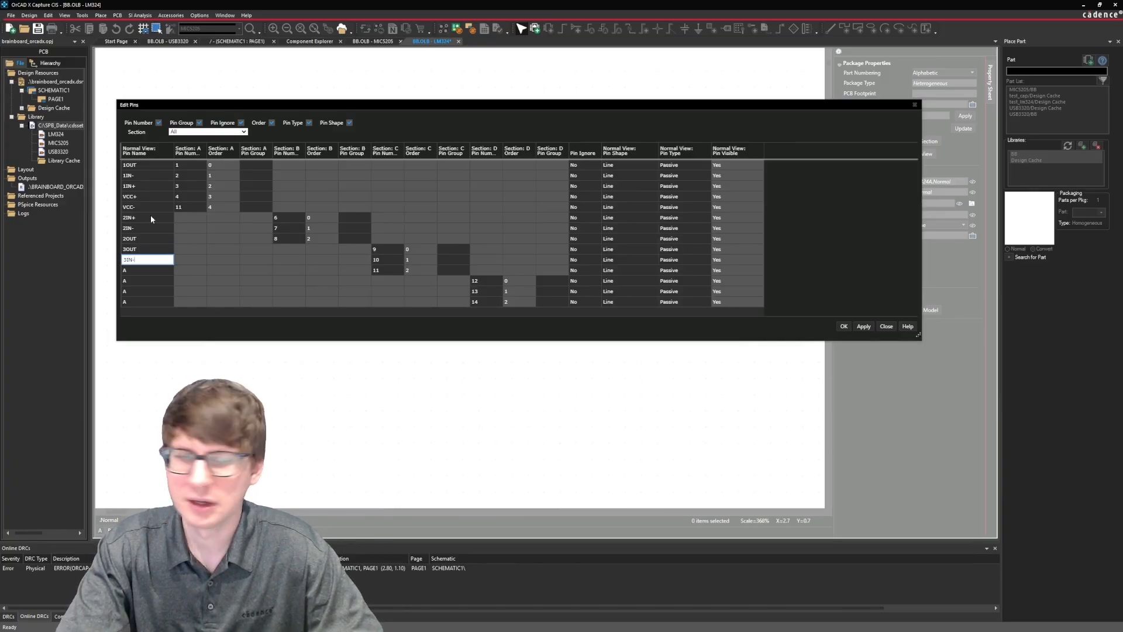
{"action": "key", "text": "Return"}
{"action": "type", "text": "3IN"}
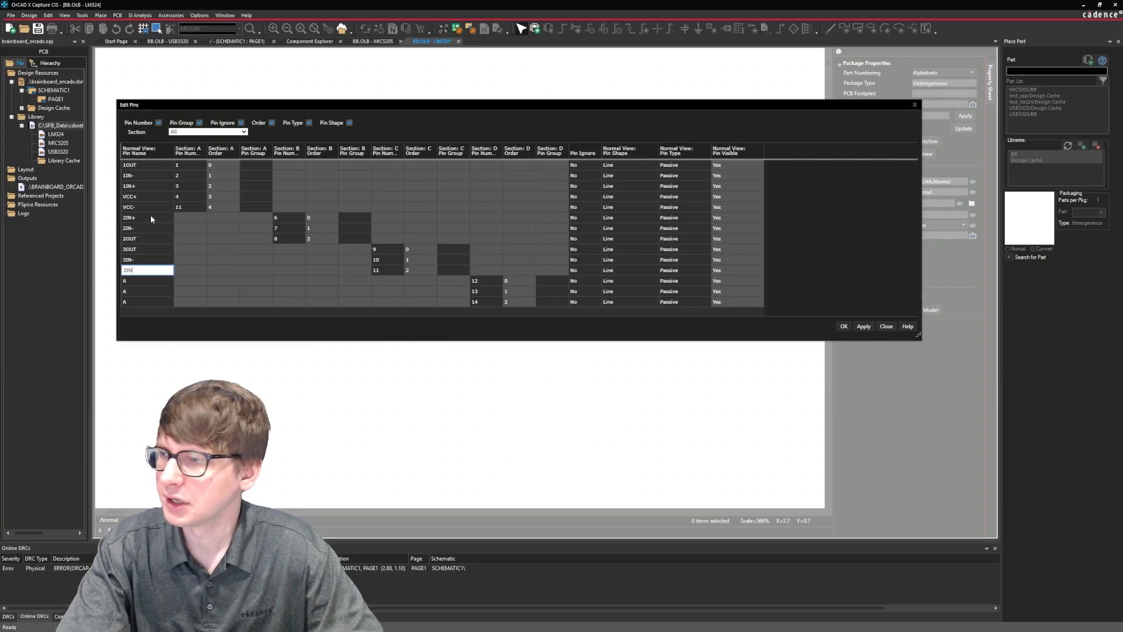
{"action": "type", "text": "+"}
{"action": "key", "text": "Return"}
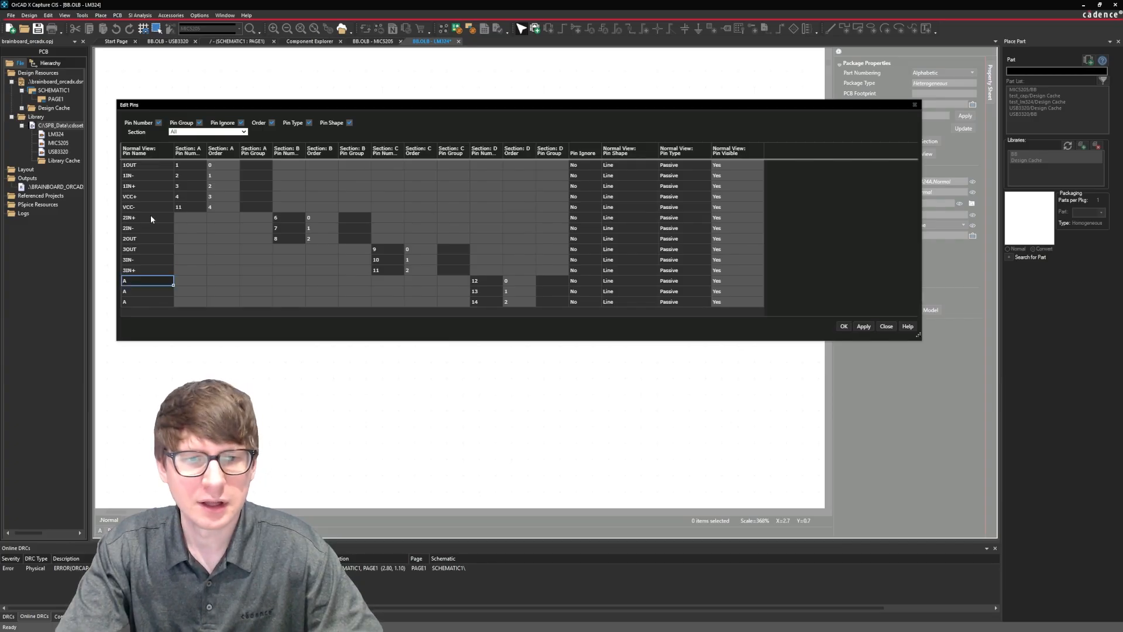
Name the three section D pins 4IN+, 4IN- and 4OUT, in that order.
{"action": "type", "text": "4"}
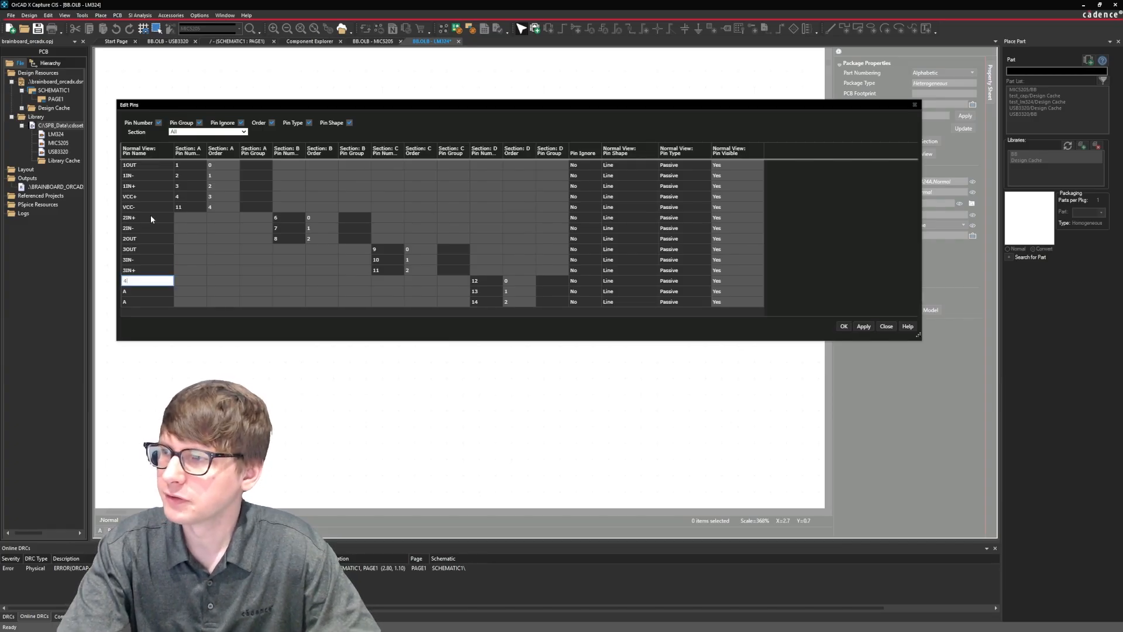
{"action": "type", "text": "IN+"}
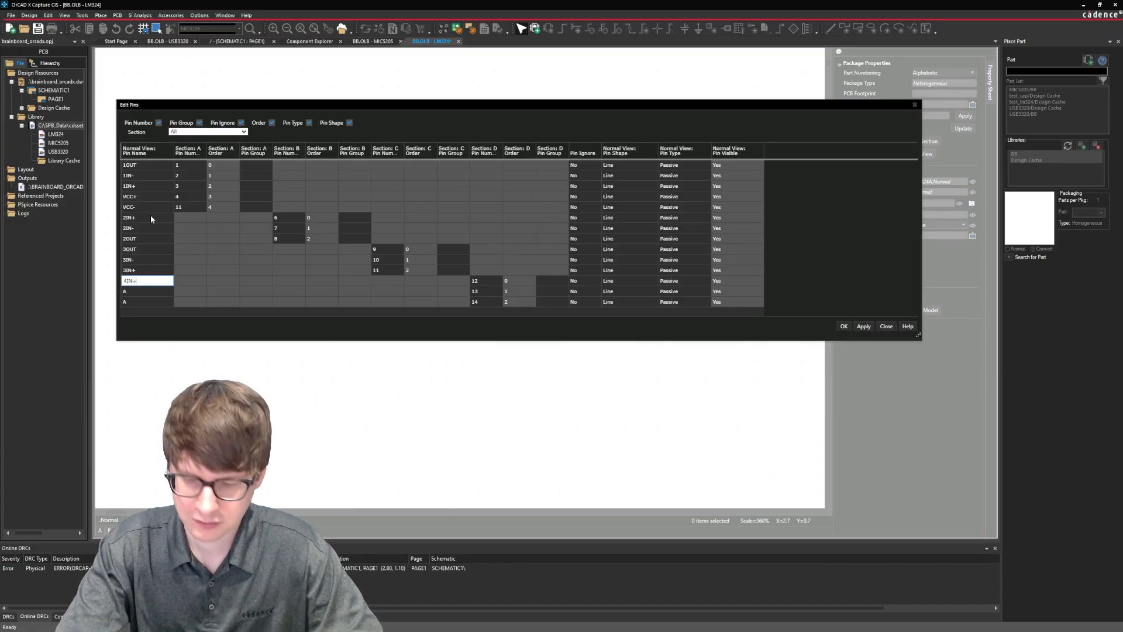
{"action": "key", "text": "Return"}
{"action": "type", "text": "4IN-"}
{"action": "key", "text": "Return"}
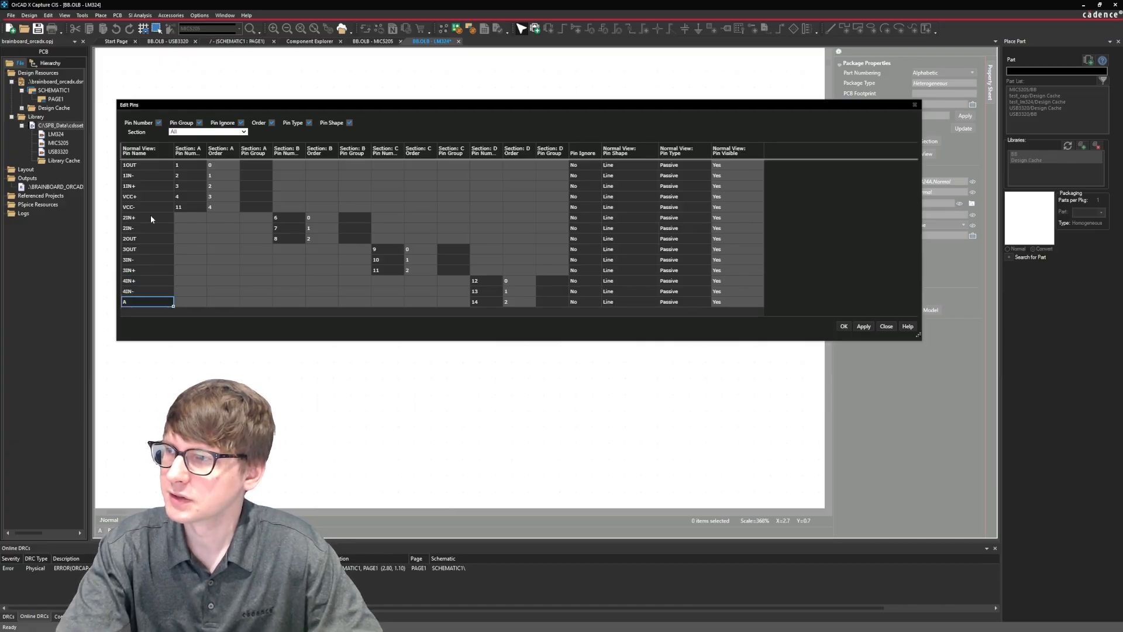
{"action": "type", "text": "4OUT"}
{"action": "key", "text": "Return"}
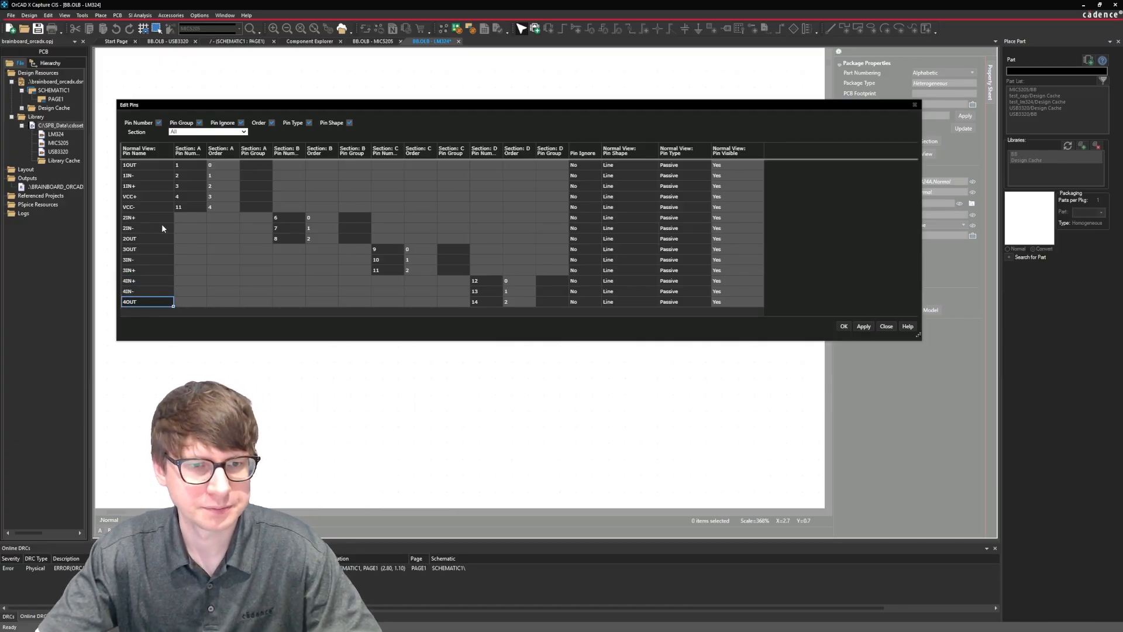
Renumber section B's pins 2IN+, 2IN- and 2OUT as 5, 6 and 7.
{"action": "left_click", "coordinate": [188, 207]}
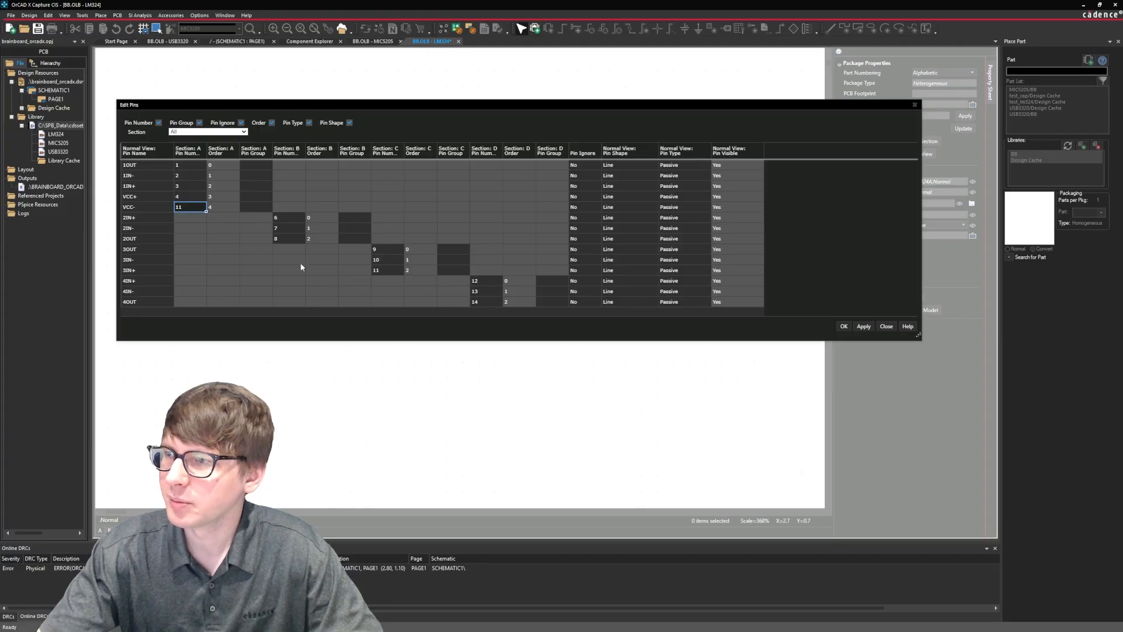
{"action": "left_click", "coordinate": [282, 220]}
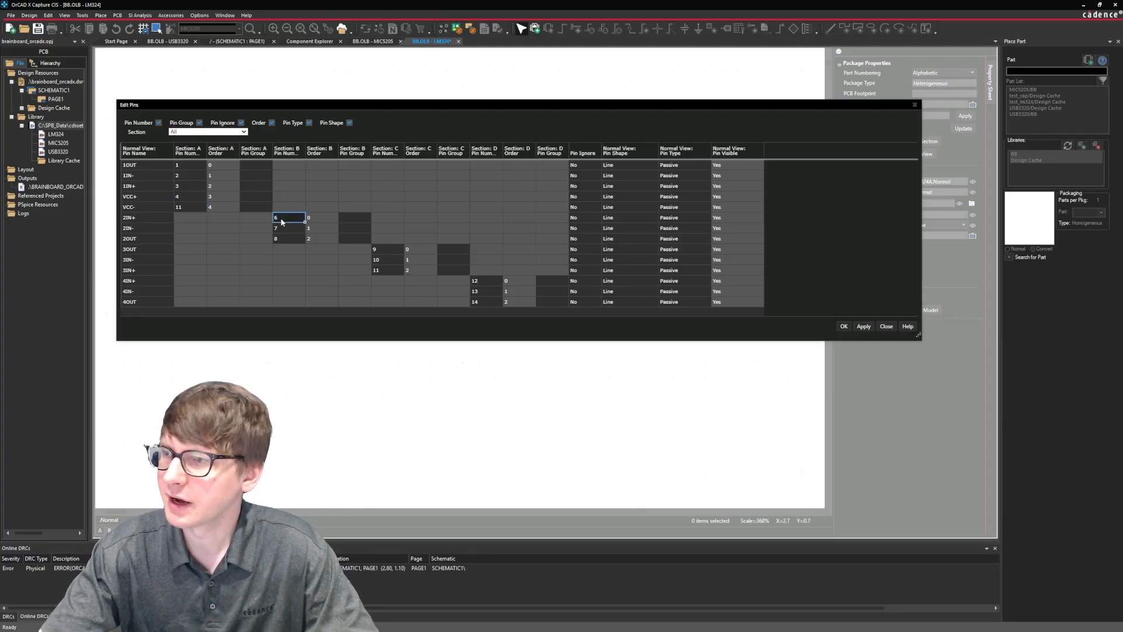
{"action": "type", "text": "5"}
{"action": "key", "text": "Return"}
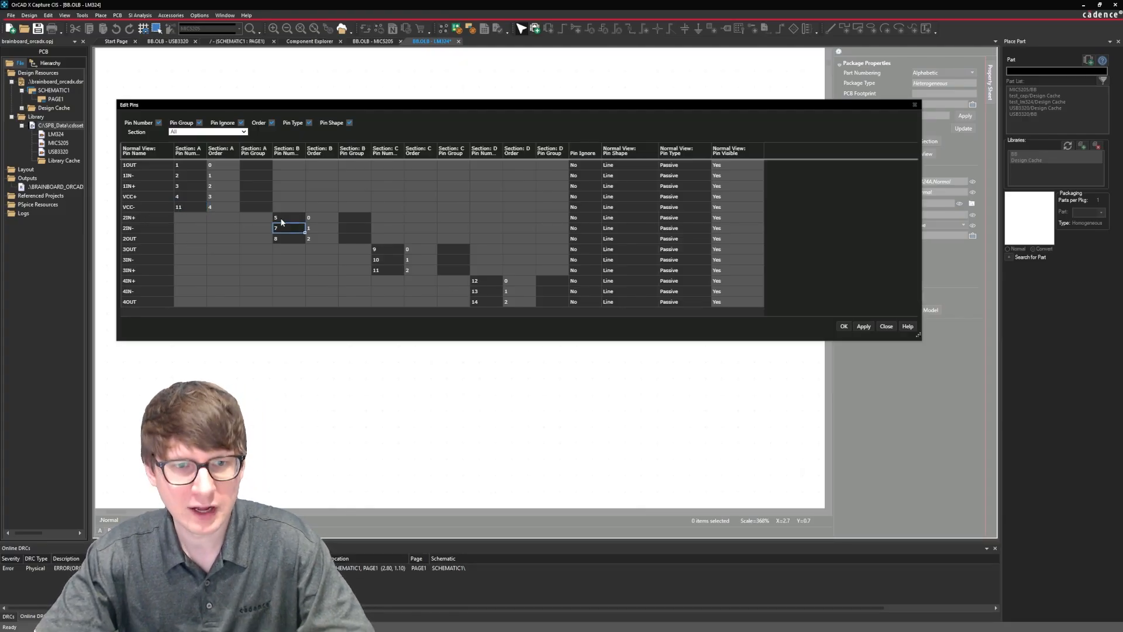
{"action": "type", "text": "6"}
{"action": "key", "text": "Return"}
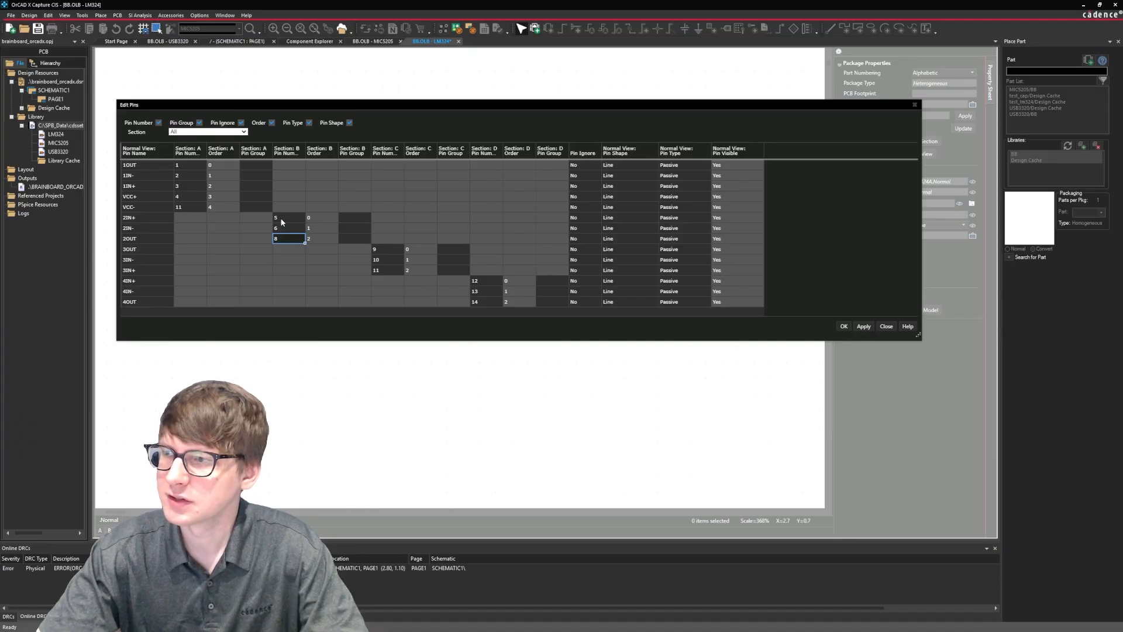
{"action": "type", "text": "7"}
{"action": "key", "text": "Return"}
Renumber section C's pins 3OUT, 3IN- and 3IN+ as 8, 9 and 10.
{"action": "key", "text": "Right"}
{"action": "key", "text": "Right"}
{"action": "key", "text": "Right"}
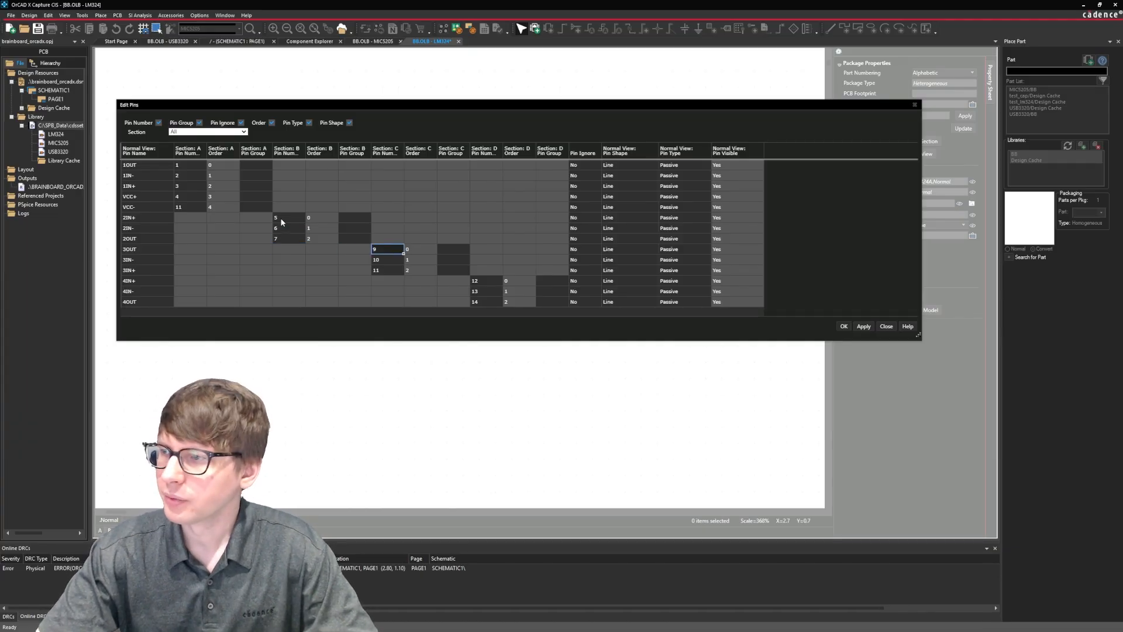
{"action": "type", "text": "8"}
{"action": "key", "text": "Return"}
{"action": "type", "text": "9"}
{"action": "key", "text": "Return"}
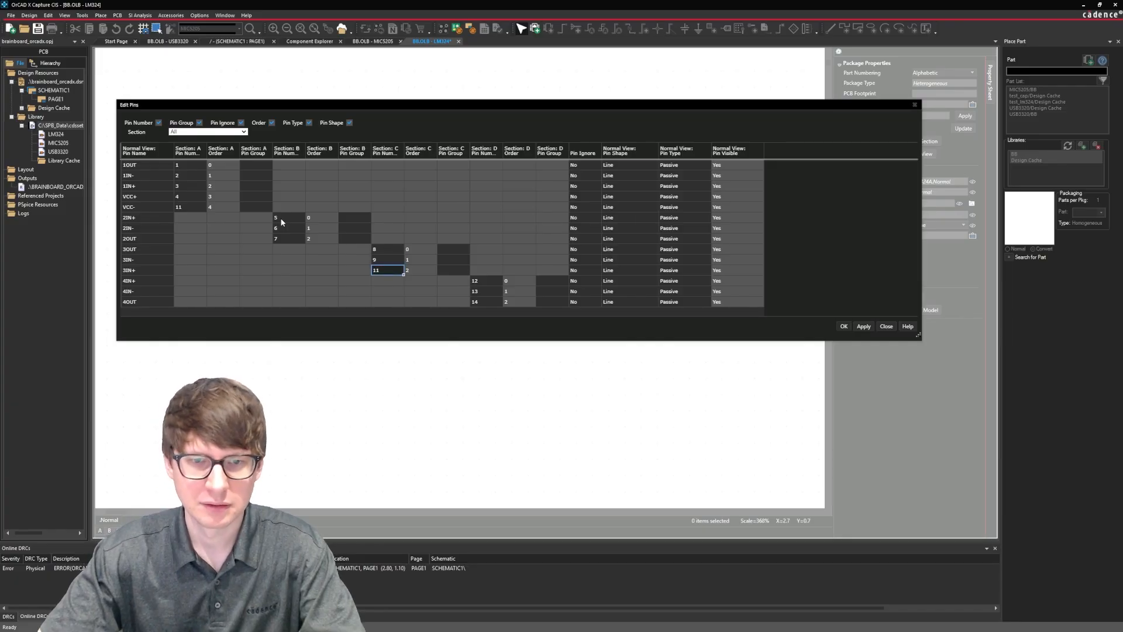
{"action": "type", "text": "10"}
{"action": "key", "text": "Return"}
{"action": "key", "text": "Right"}
{"action": "key", "text": "Right"}
{"action": "key", "text": "Right"}
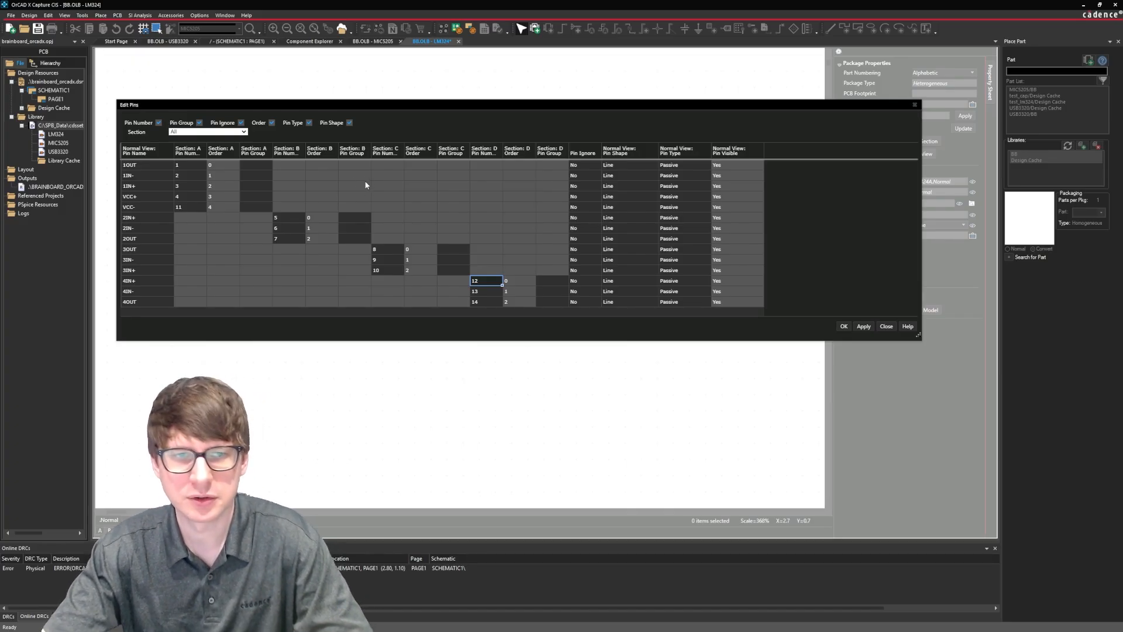
Set the pin type of 1OUT to Output and of 1IN- and 1IN+ to Input.
{"action": "left_click", "coordinate": [687, 165]}
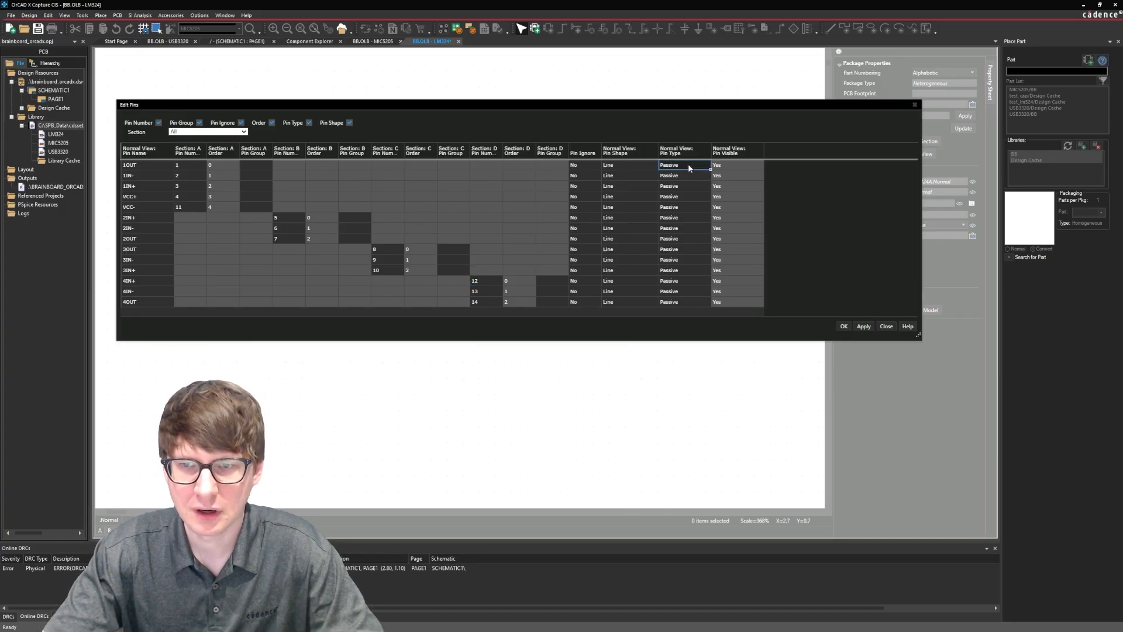
{"action": "left_click", "coordinate": [688, 166]}
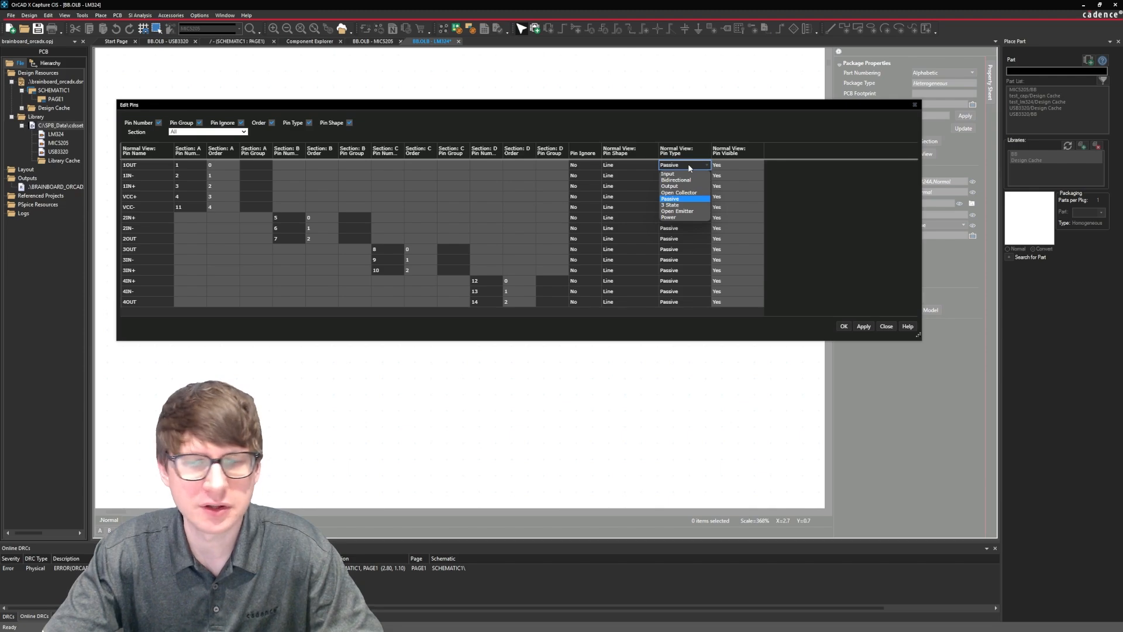
{"action": "left_click", "coordinate": [683, 186]}
{"action": "left_click", "coordinate": [687, 176]}
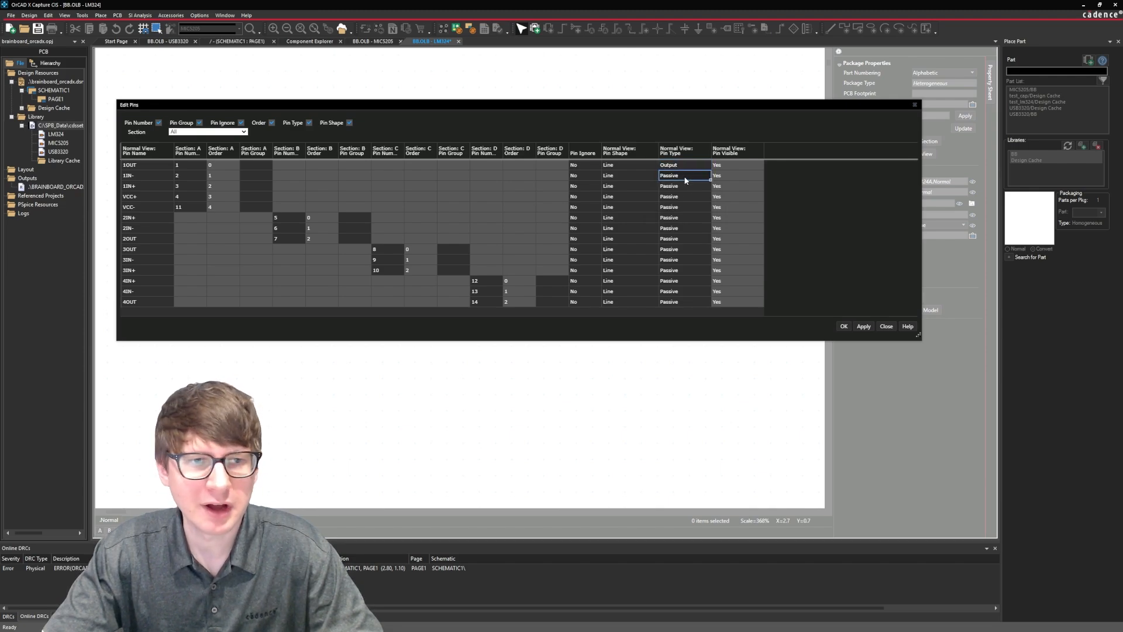
{"action": "left_click", "coordinate": [688, 175]}
{"action": "left_click", "coordinate": [687, 185]}
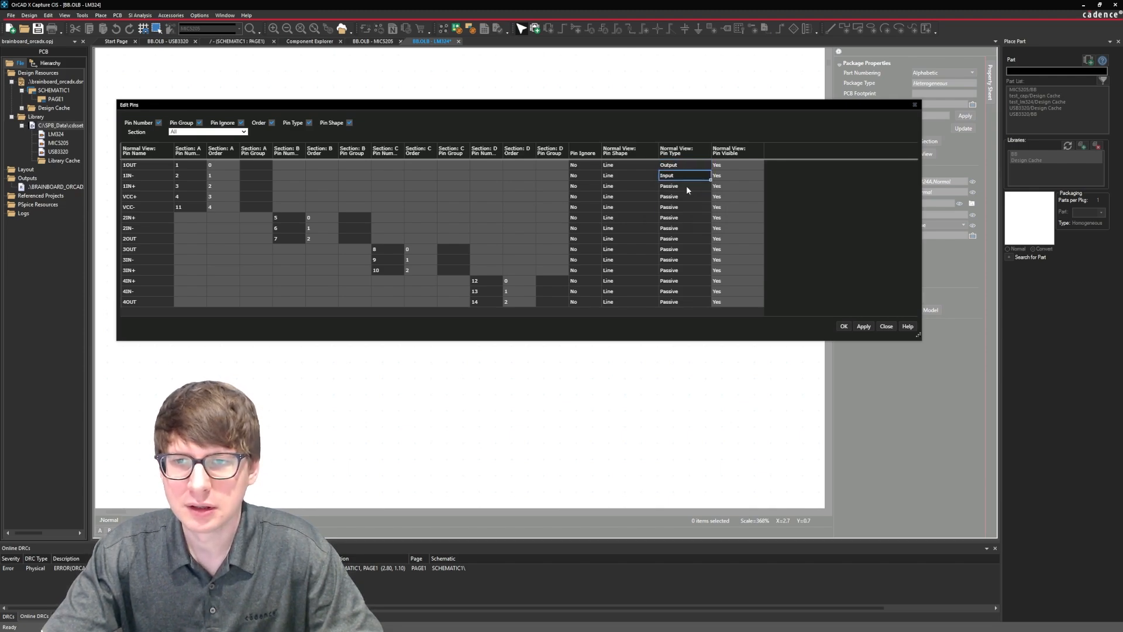
{"action": "left_click", "coordinate": [686, 185]}
{"action": "left_click", "coordinate": [681, 196]}
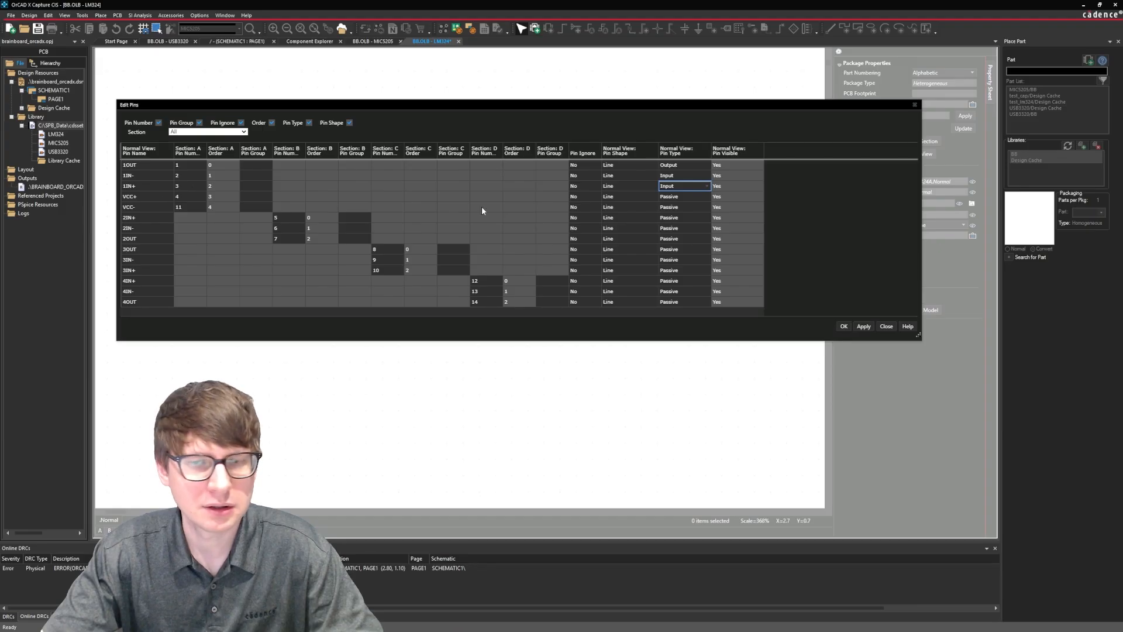
Set the pin type of both supply pins, VCC+ and VCC-, to Power.
{"action": "left_click", "coordinate": [680, 197]}
{"action": "left_click", "coordinate": [681, 196]}
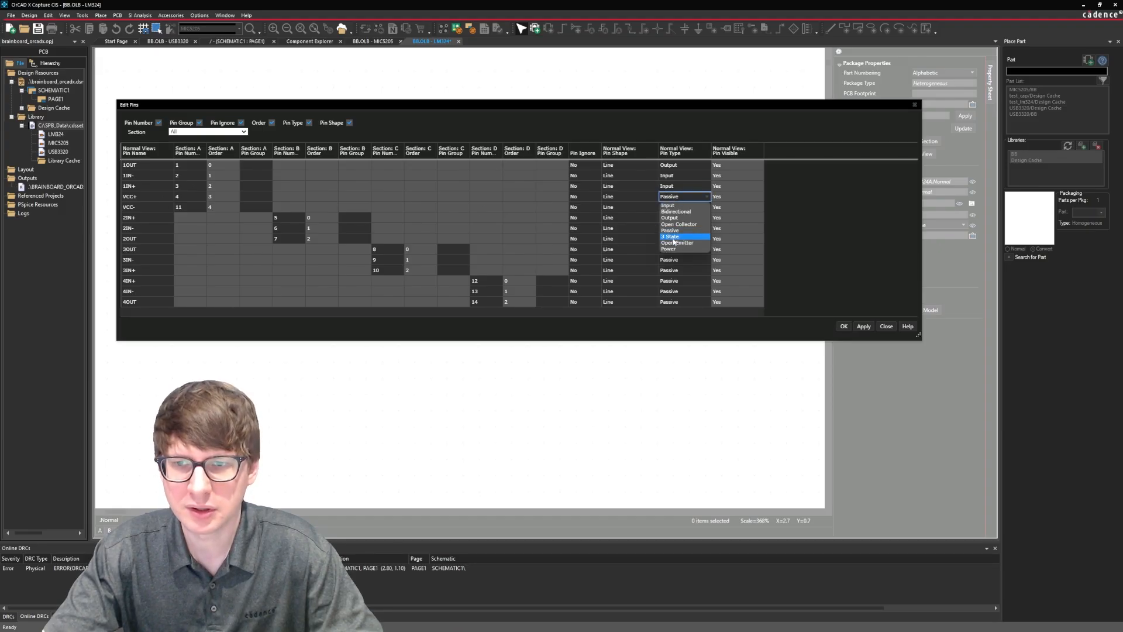
{"action": "left_click", "coordinate": [670, 249]}
{"action": "left_click", "coordinate": [677, 208]}
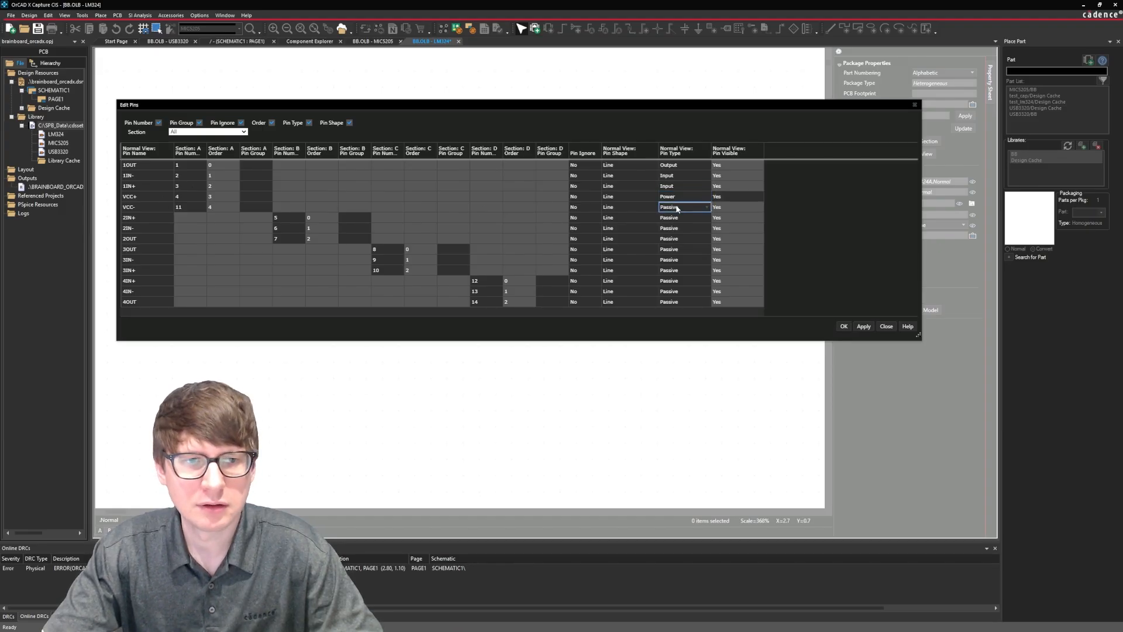
{"action": "left_click", "coordinate": [679, 209]}
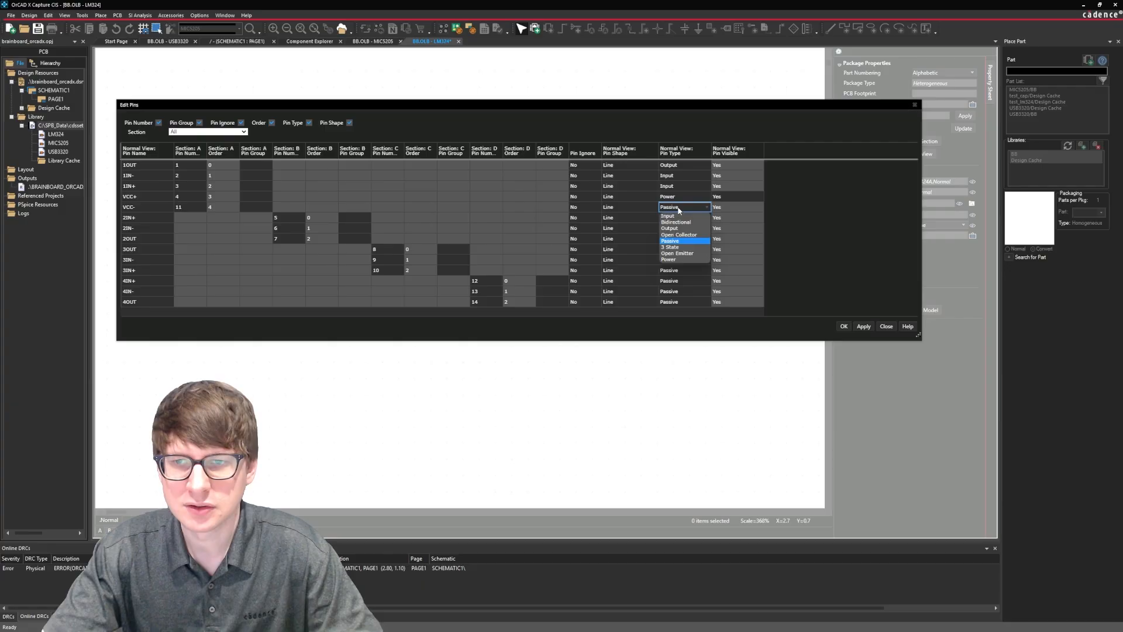
{"action": "left_click", "coordinate": [677, 259]}
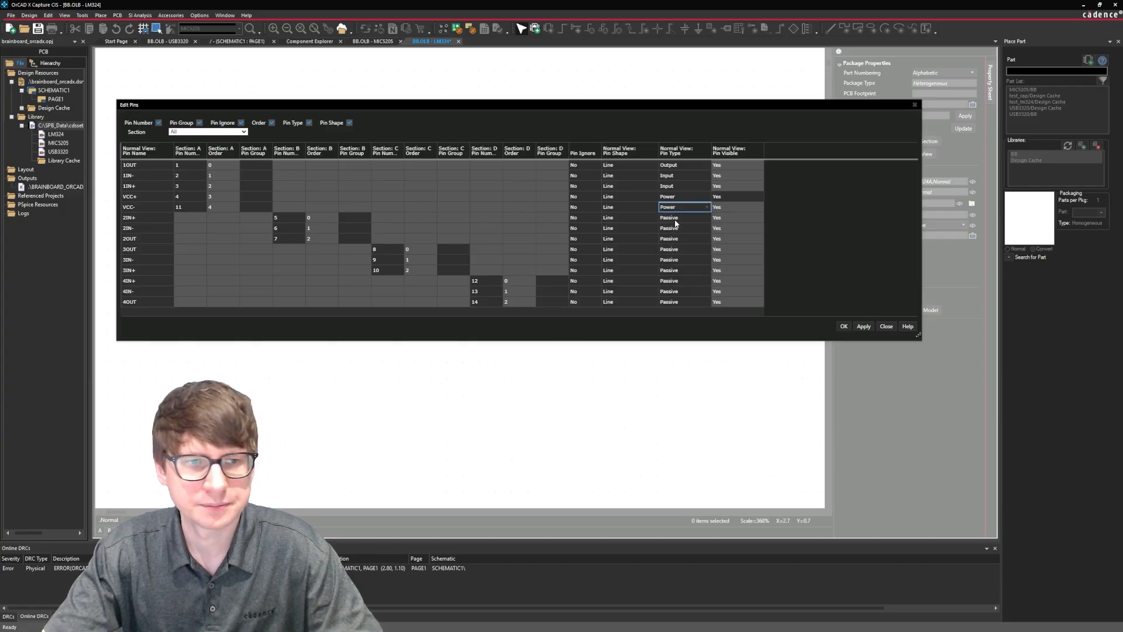
Set section B's pin types to Input for 2IN+ and 2IN- and Output for 2OUT.
{"action": "left_click", "coordinate": [677, 218]}
{"action": "left_click", "coordinate": [680, 218]}
{"action": "left_click", "coordinate": [671, 226]}
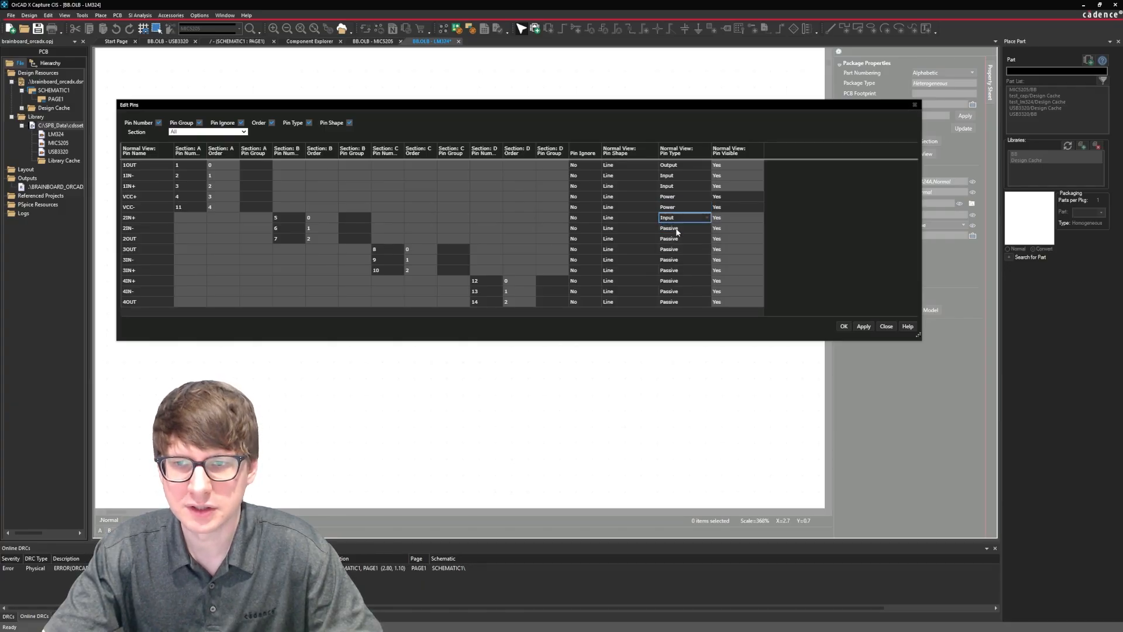
{"action": "left_click", "coordinate": [676, 229]}
{"action": "left_click", "coordinate": [675, 229]}
{"action": "left_click", "coordinate": [673, 236]}
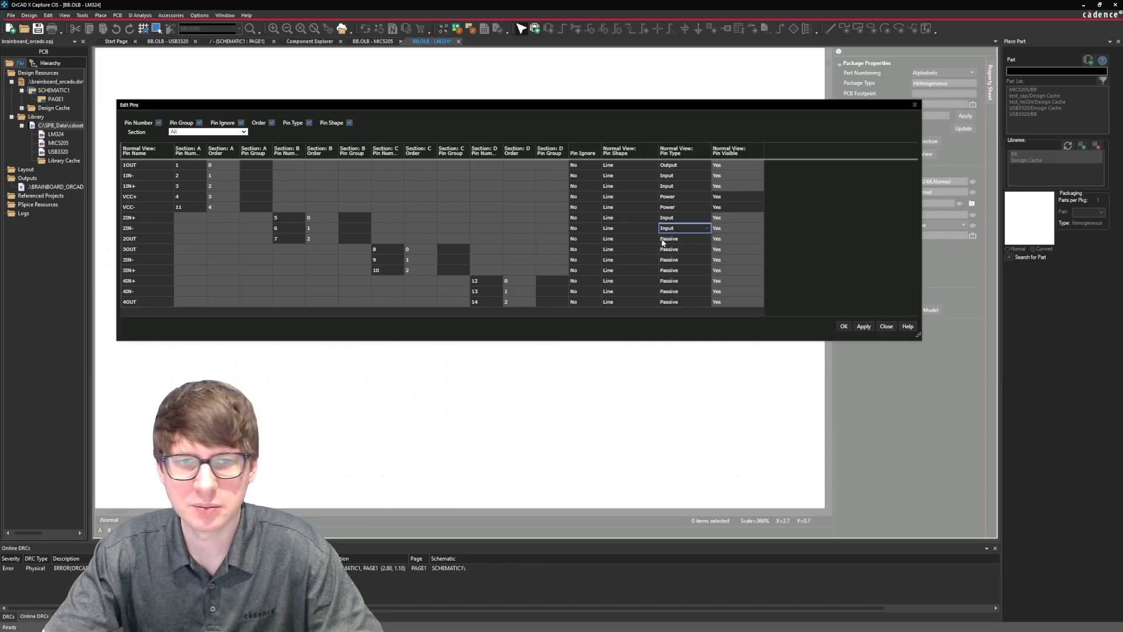
{"action": "double_click", "coordinate": [694, 237]}
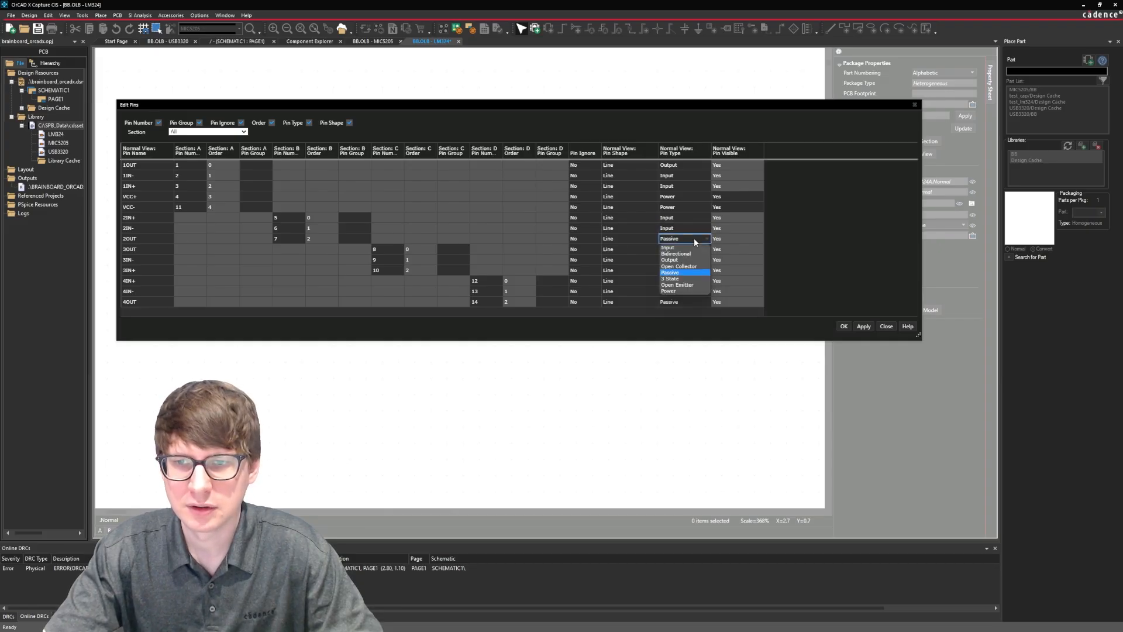
{"action": "left_click", "coordinate": [685, 272]}
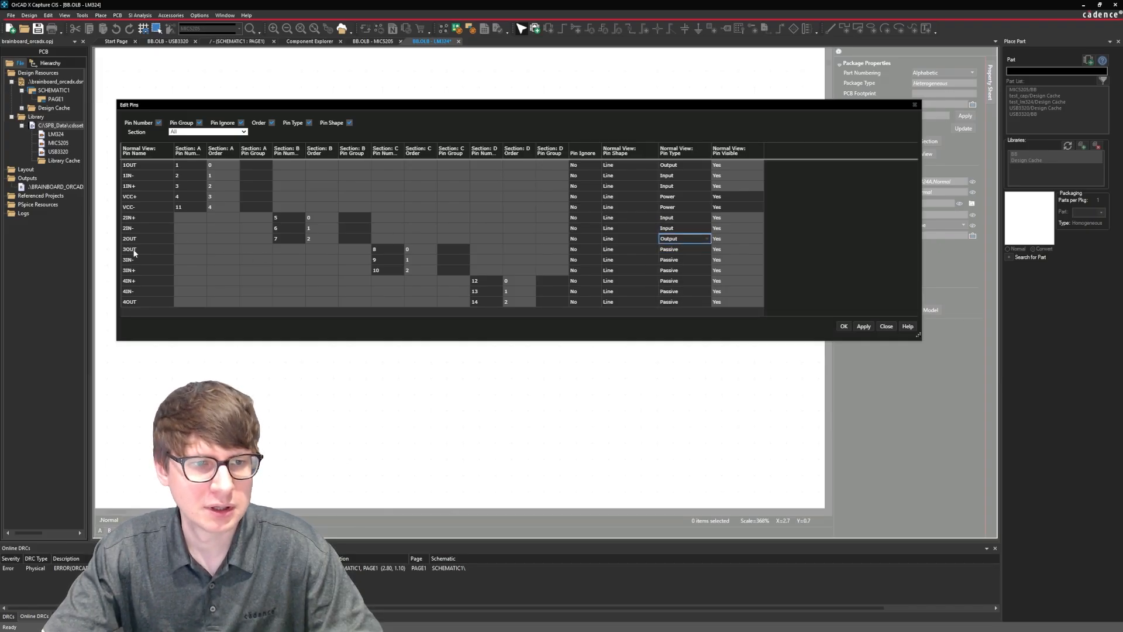
Set section C's pin types to Output for 3OUT and Input for 3IN- and 3IN+.
{"action": "double_click", "coordinate": [688, 249]}
{"action": "left_click", "coordinate": [686, 270]}
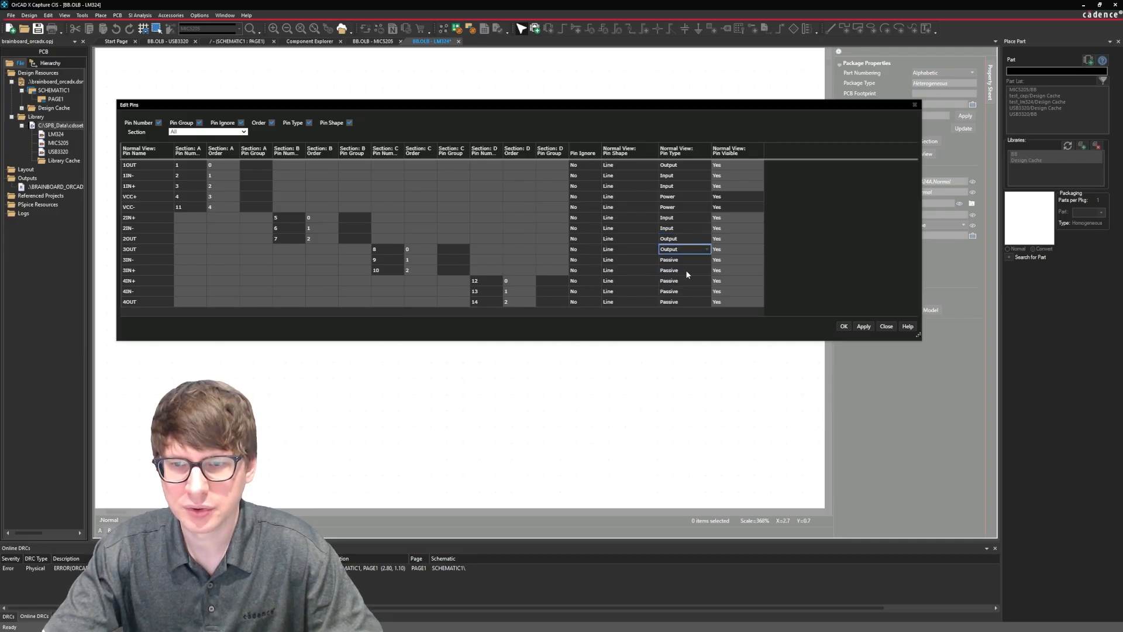
{"action": "double_click", "coordinate": [688, 259]}
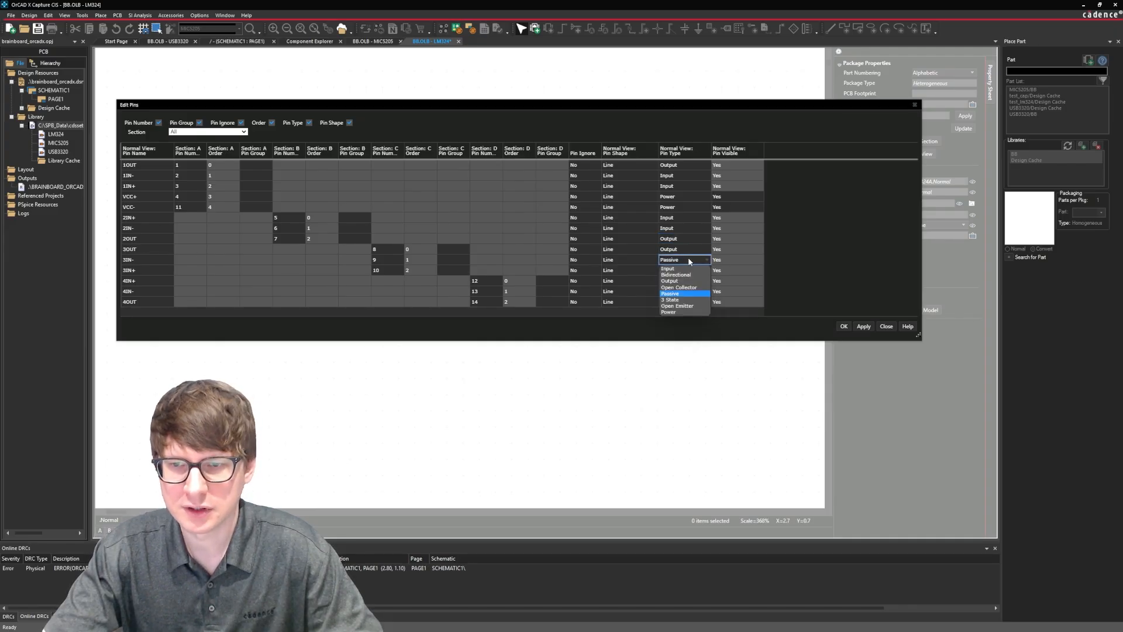
{"action": "left_click", "coordinate": [681, 267]}
{"action": "double_click", "coordinate": [683, 270]}
{"action": "left_click", "coordinate": [683, 279]}
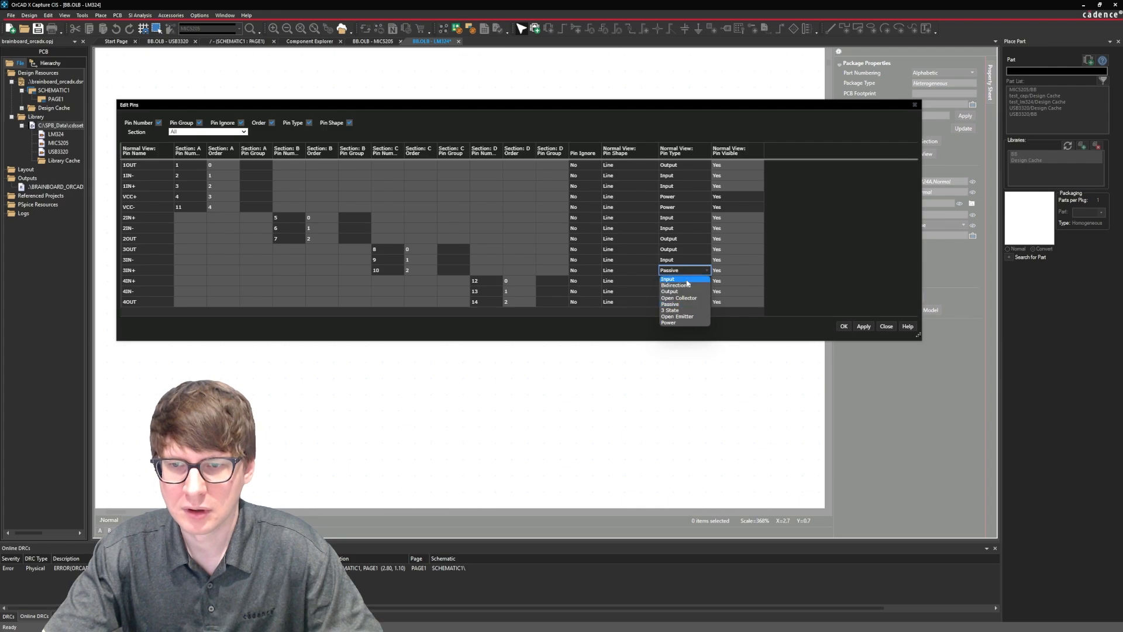
Set 4IN+ and 4IN- to Input and 4OUT to Output, and accept all the pin edits.
{"action": "double_click", "coordinate": [684, 279]}
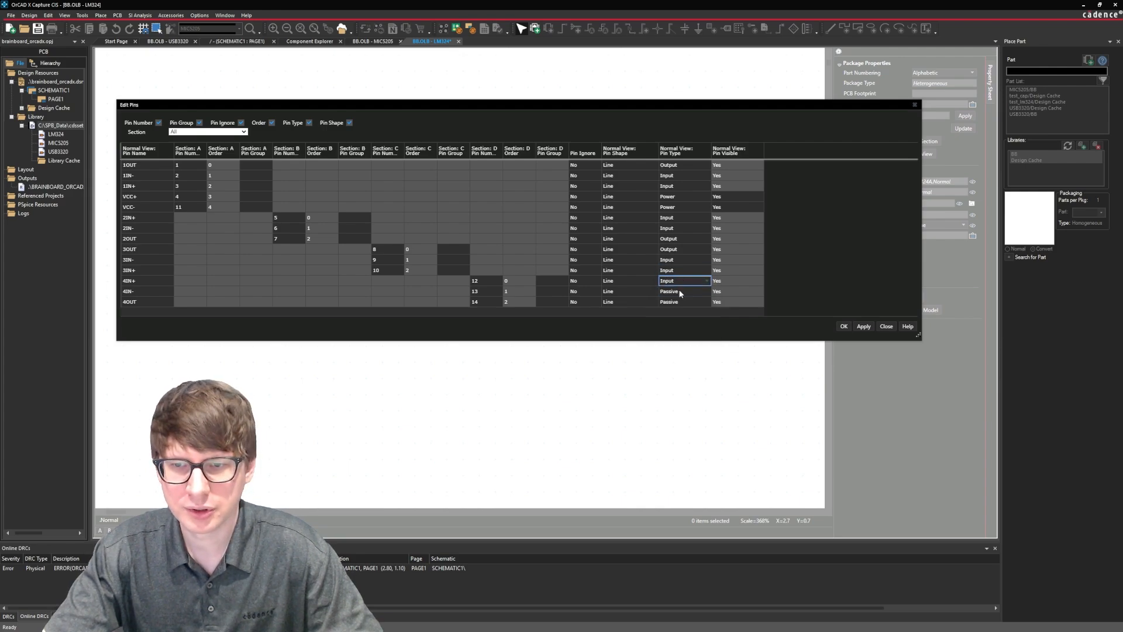
{"action": "left_click", "coordinate": [678, 289]}
{"action": "double_click", "coordinate": [678, 290]}
{"action": "left_click", "coordinate": [674, 300]}
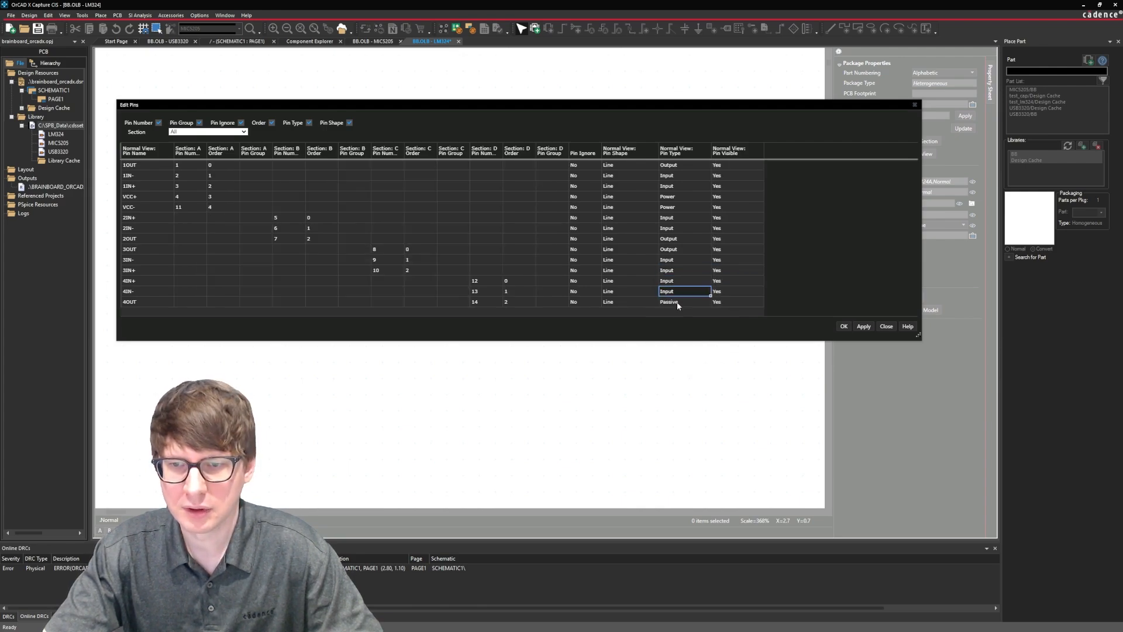
{"action": "double_click", "coordinate": [679, 301]}
{"action": "left_click", "coordinate": [676, 324]}
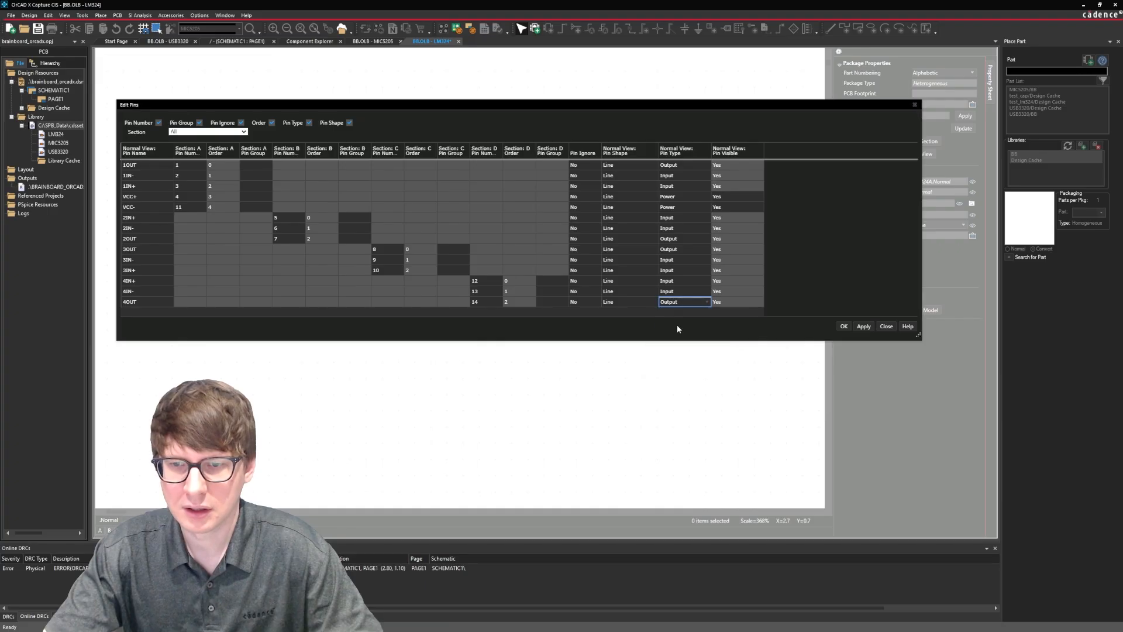
{"action": "left_click", "coordinate": [844, 326]}
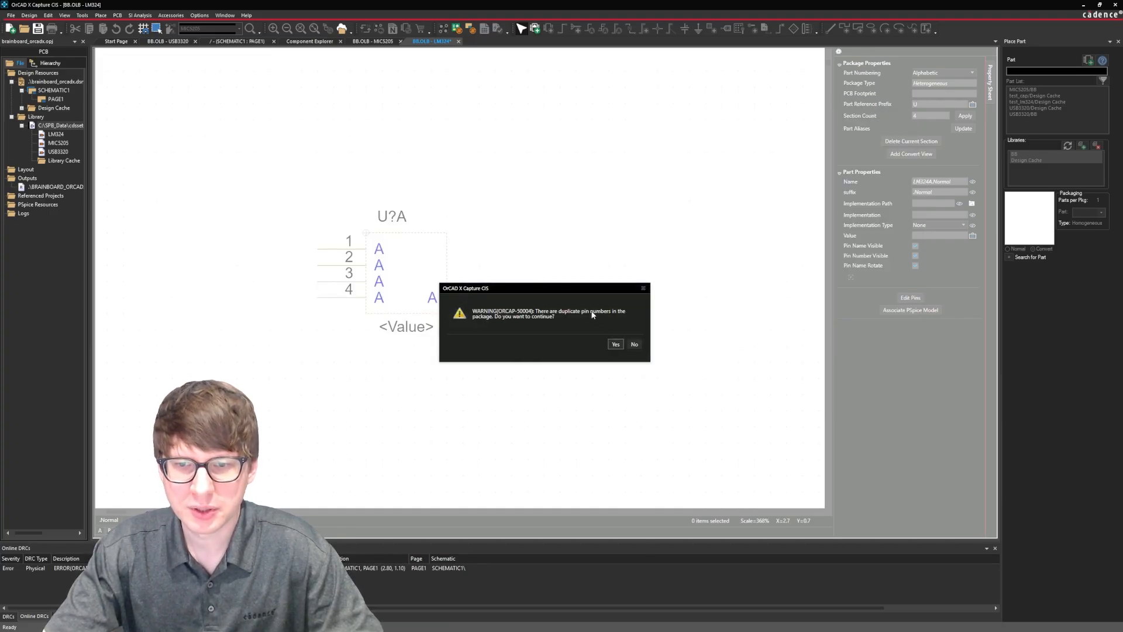
{"action": "left_click", "coordinate": [615, 344]}
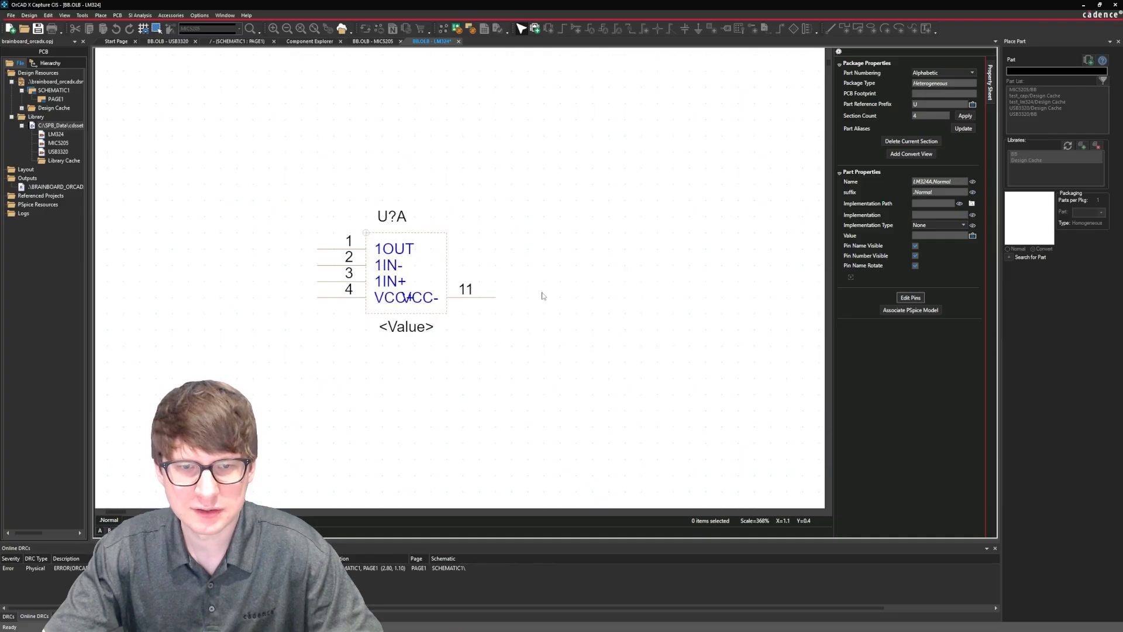
Reopen the pin table to check the pin names, numbers and types across all four sections.
{"action": "left_click", "coordinate": [910, 298]}
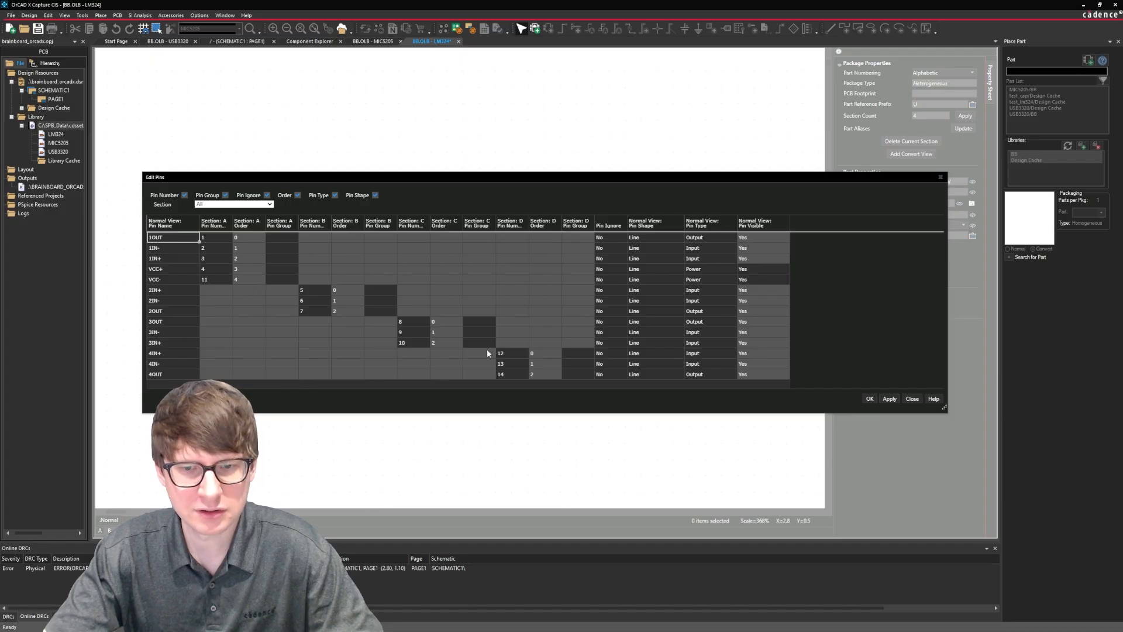
{"action": "left_click", "coordinate": [870, 398]}
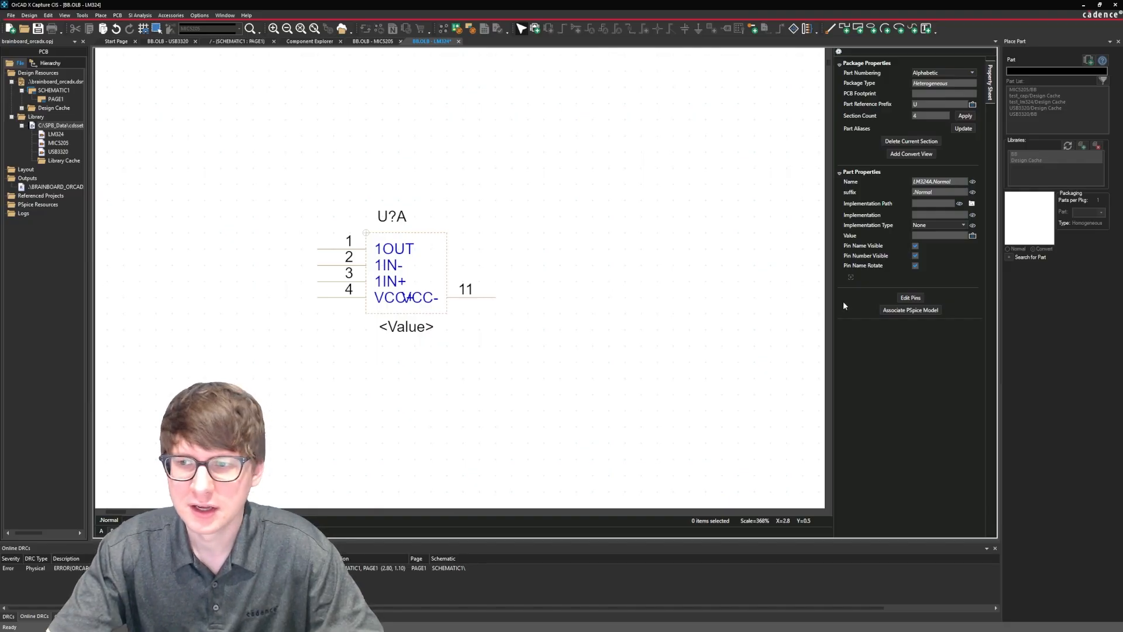
{"action": "left_click", "coordinate": [919, 298]}
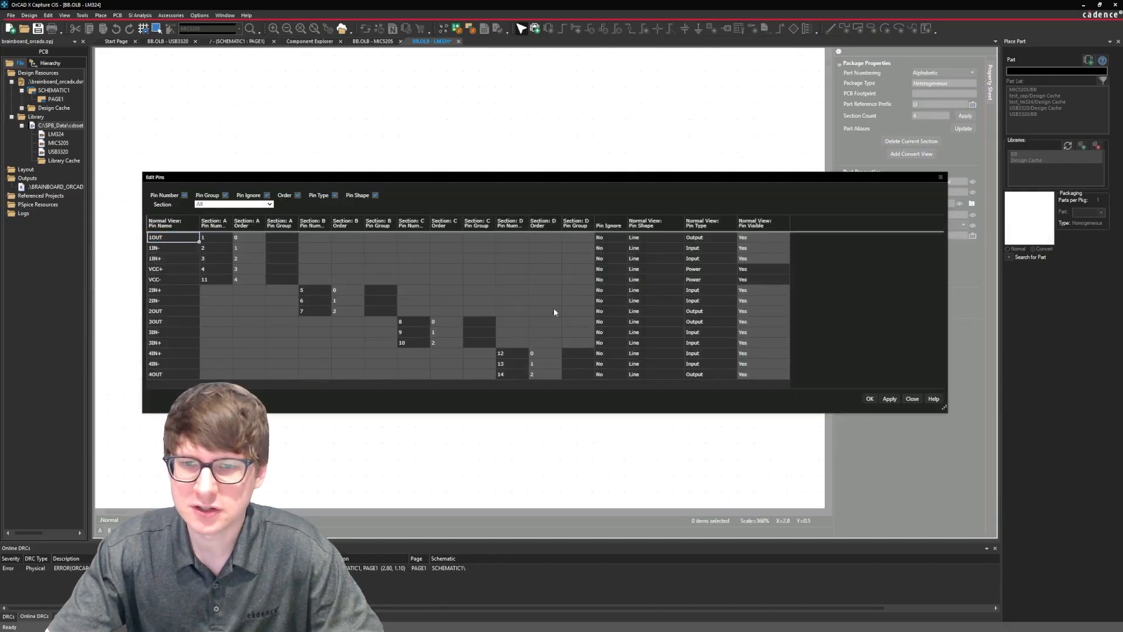
{"action": "left_click", "coordinate": [870, 399]}
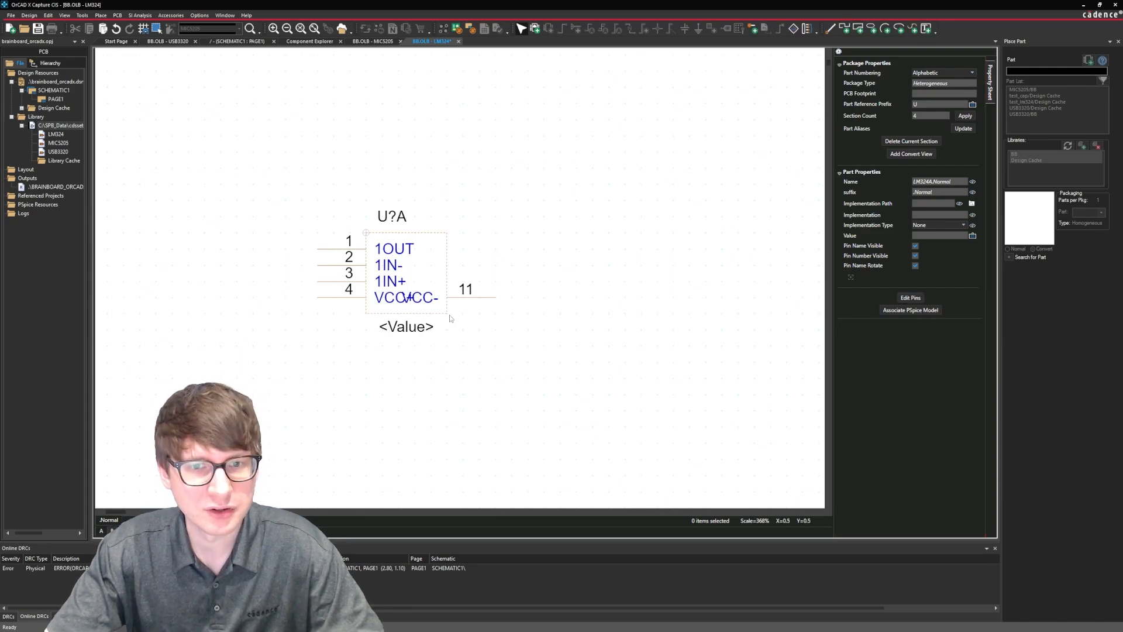
Enlarge section A's body outline from its lower-right corner to about 9 by 9 grid squares.
{"action": "left_click", "coordinate": [449, 272]}
{"action": "left_click_drag", "start_coordinate": [447, 314], "coordinate": [512, 378]}
{"action": "left_click", "coordinate": [585, 352]}
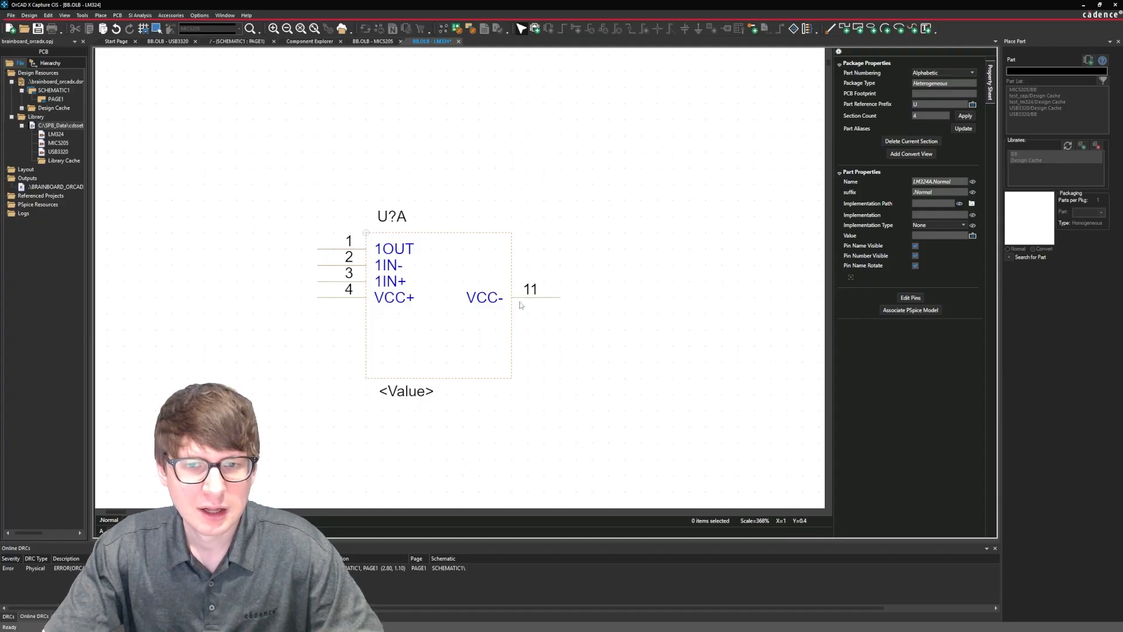
Move section A's VCC- pin to the body's bottom edge and its VCC+ pin directly above on the top edge.
{"action": "left_click_drag", "start_coordinate": [547, 296], "coordinate": [444, 391]}
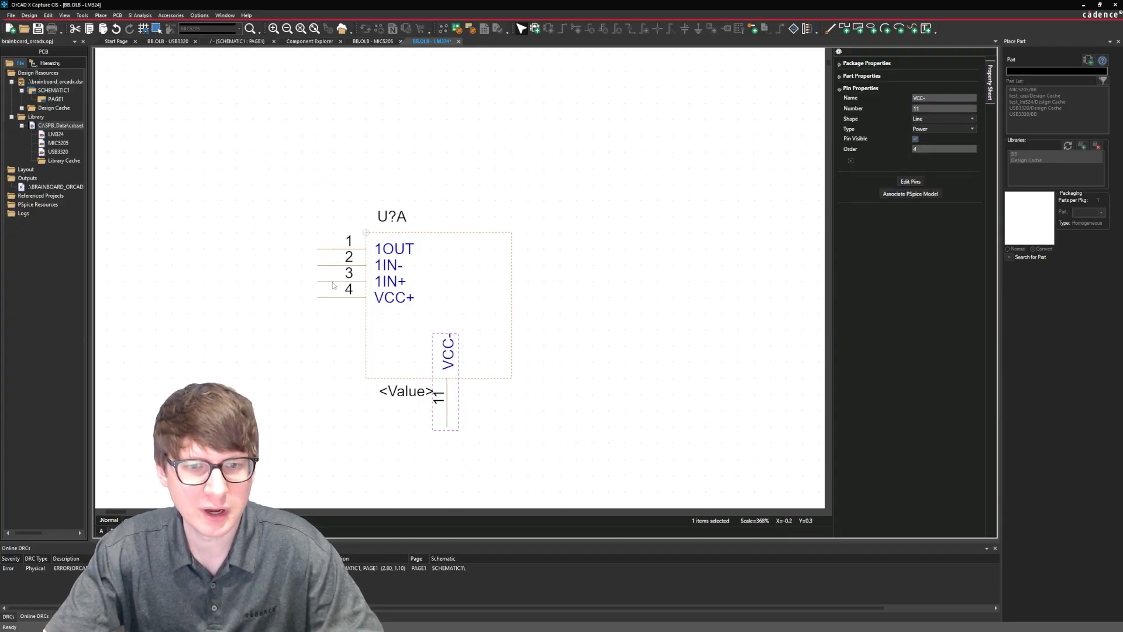
{"action": "left_click_drag", "start_coordinate": [329, 302], "coordinate": [446, 190]}
{"action": "left_click", "coordinate": [596, 252]}
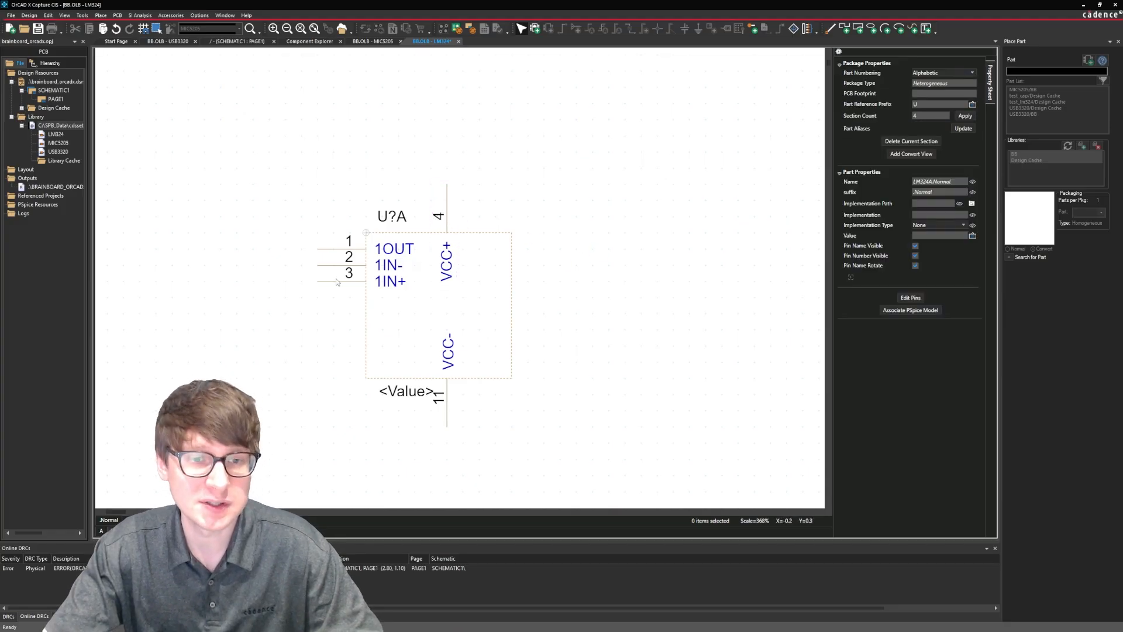
Move section A's 1IN- pin four grid squares below 1IN+ on the body's left edge, and 1OUT to the right edge.
{"action": "left_click_drag", "start_coordinate": [328, 267], "coordinate": [316, 339]}
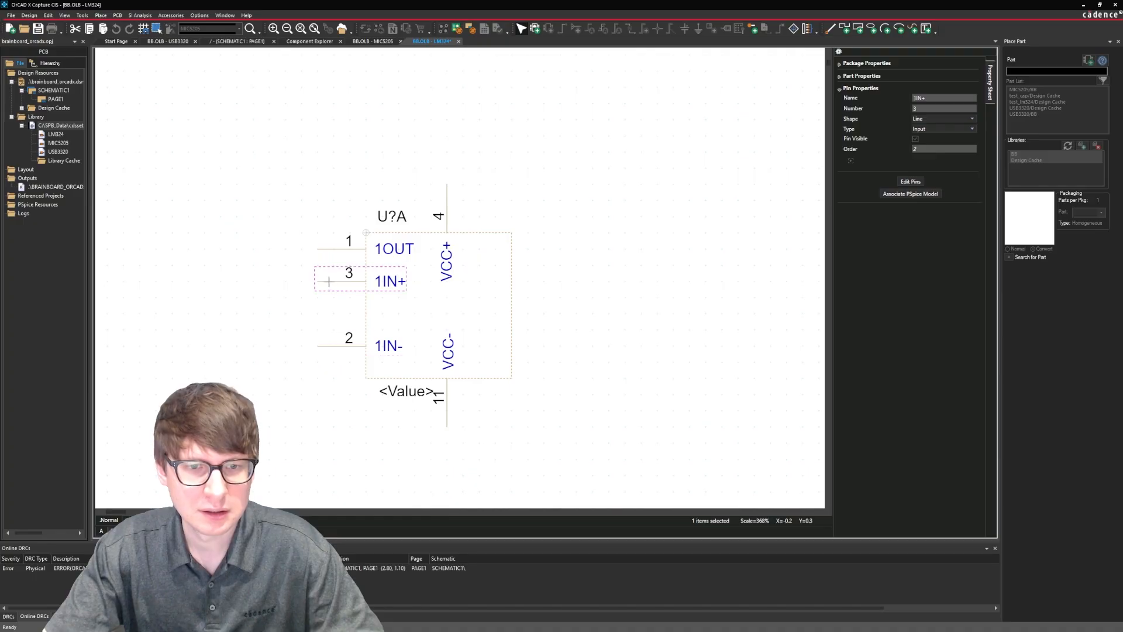
{"action": "left_click_drag", "start_coordinate": [330, 253], "coordinate": [529, 314]}
{"action": "left_click", "coordinate": [525, 349]}
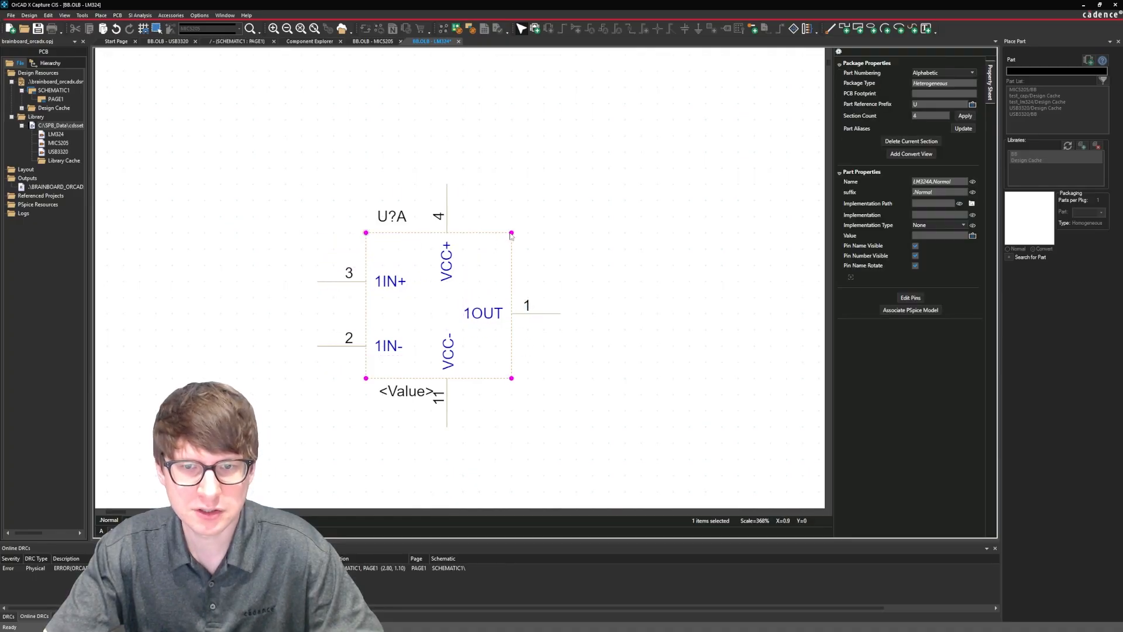
Shorten section A's body from its upper edge to eight grid squares high, and place the 1OUT pin midway between the input pins.
{"action": "left_click", "coordinate": [514, 248]}
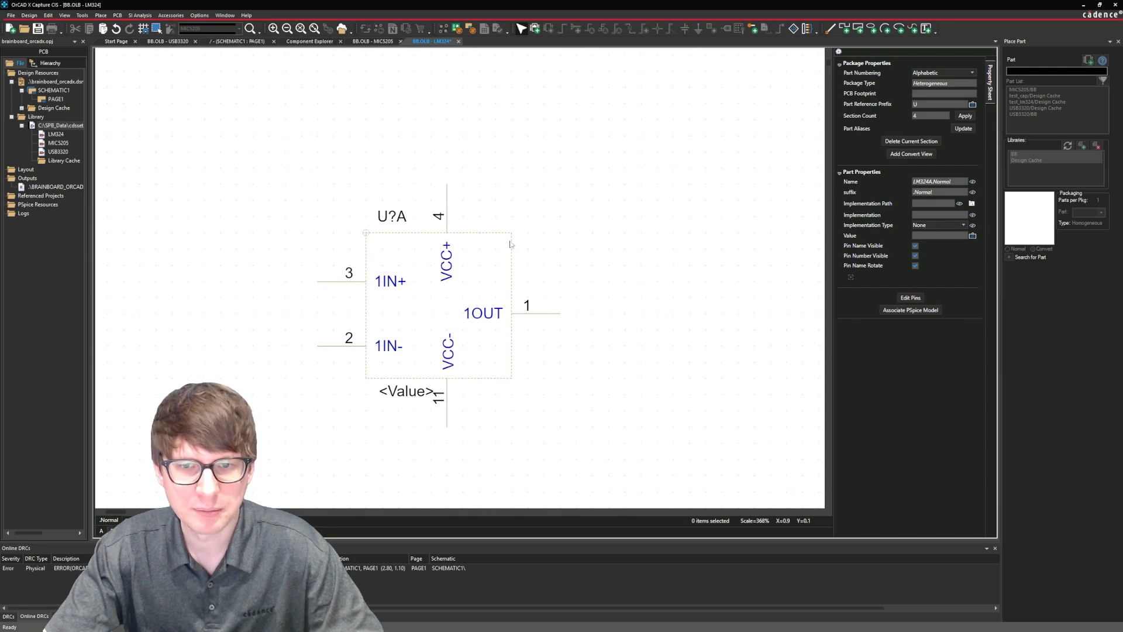
{"action": "left_click_drag", "start_coordinate": [512, 234], "coordinate": [513, 248]}
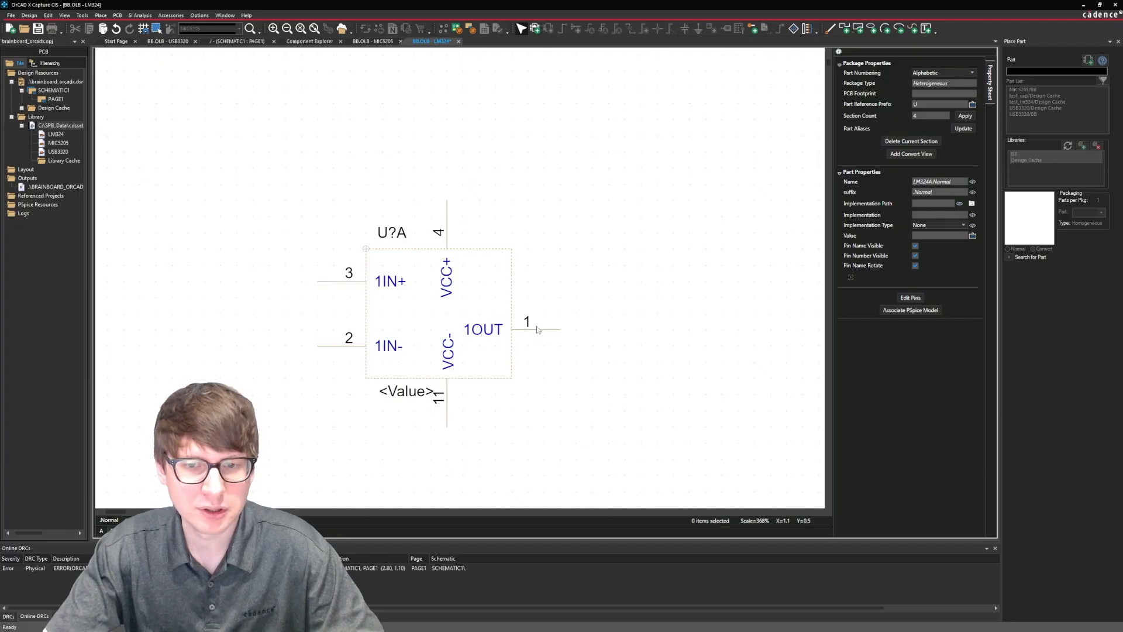
{"action": "left_click_drag", "start_coordinate": [543, 333], "coordinate": [538, 316]}
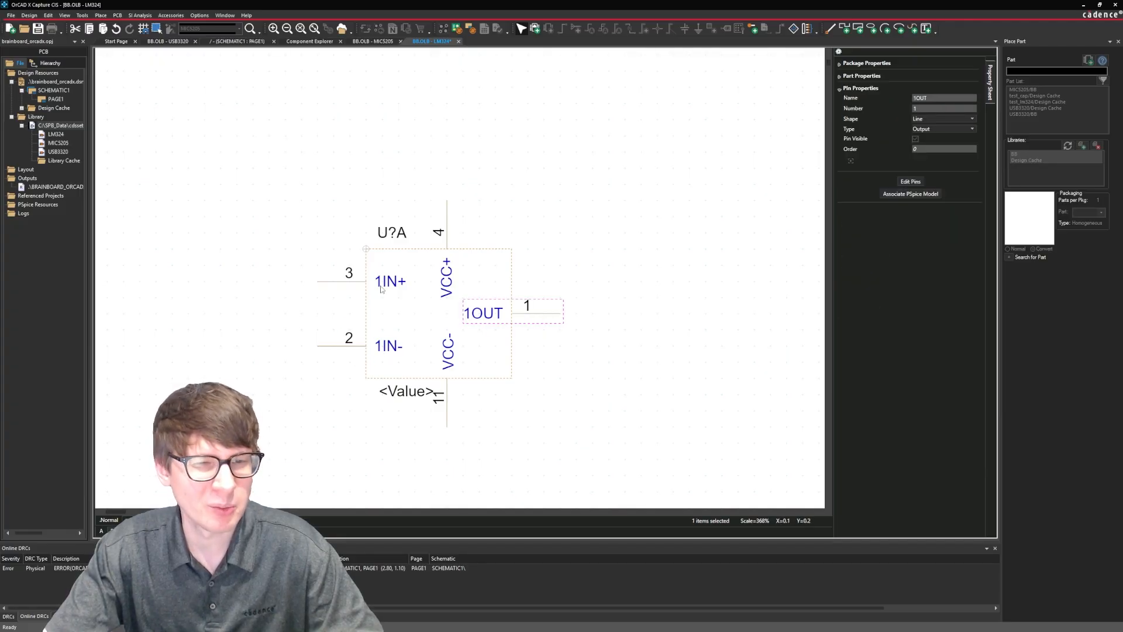
{"action": "left_click", "coordinate": [462, 383]}
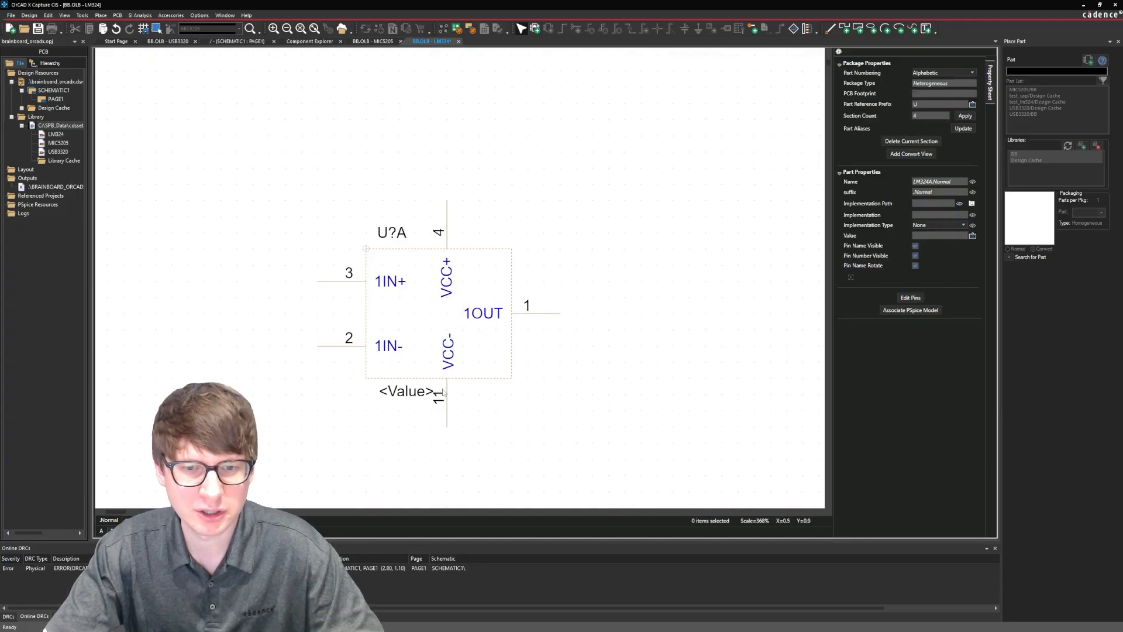
Shift section A's VCC+ and VCC- pins one grid square left, and narrow the body outline to eight grid squares wide.
{"action": "left_click_drag", "start_coordinate": [444, 393], "coordinate": [439, 387]}
{"action": "key", "text": "ctrl+z"}
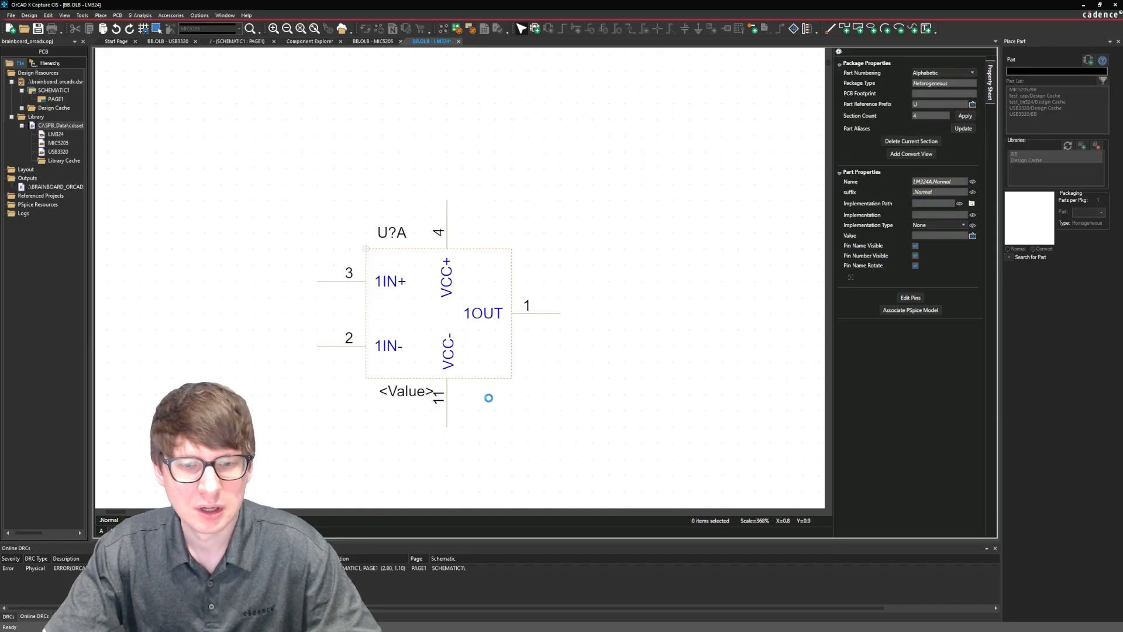
{"action": "left_click", "coordinate": [446, 218]}
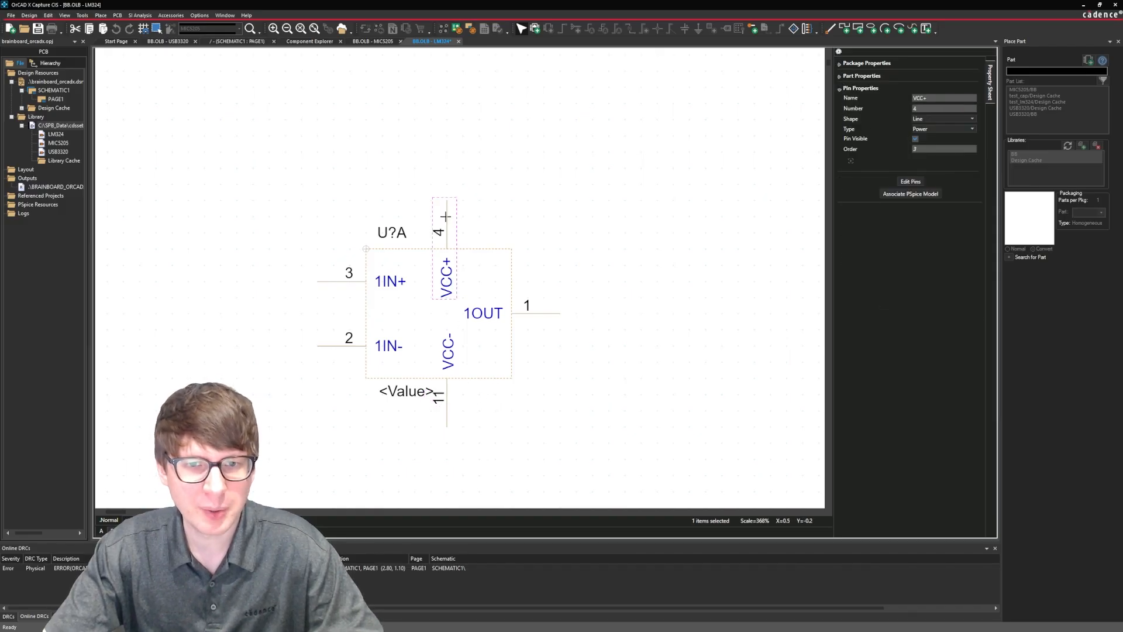
{"action": "left_click_drag", "start_coordinate": [446, 217], "coordinate": [426, 219]}
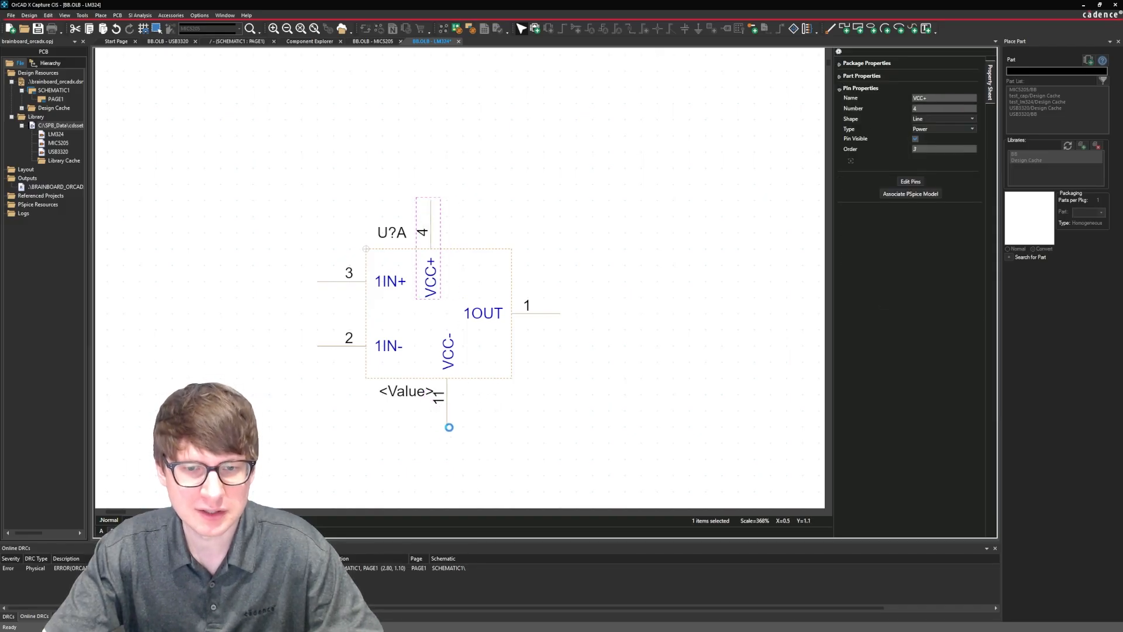
{"action": "left_click_drag", "start_coordinate": [447, 429], "coordinate": [432, 421]}
{"action": "left_click", "coordinate": [541, 412]}
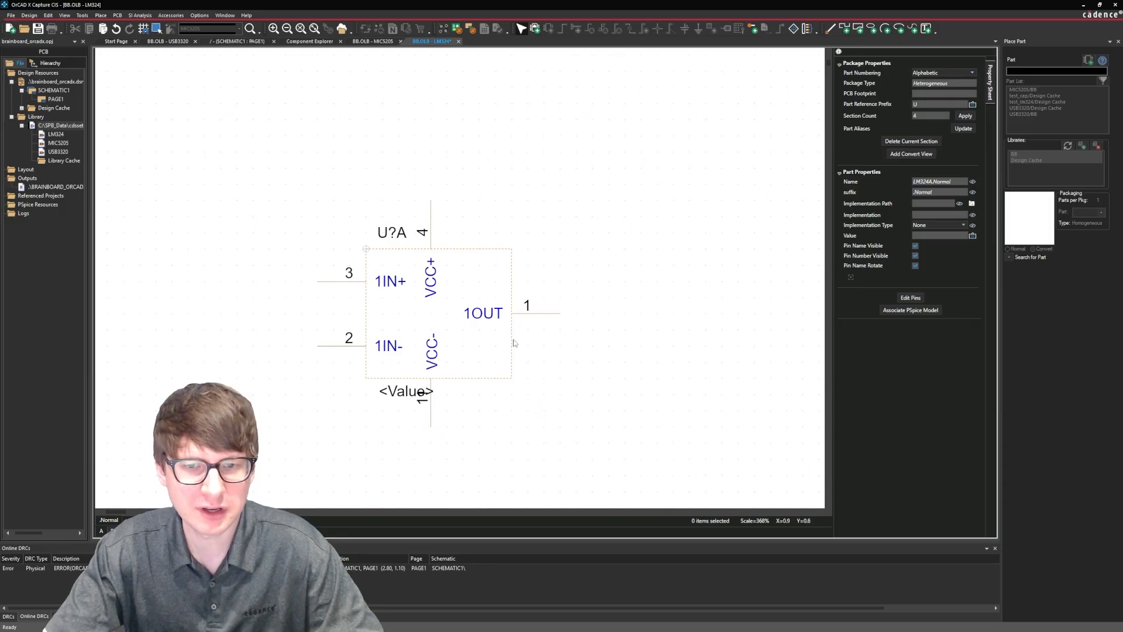
{"action": "left_click_drag", "start_coordinate": [511, 378], "coordinate": [496, 376]}
{"action": "left_click", "coordinate": [564, 394]}
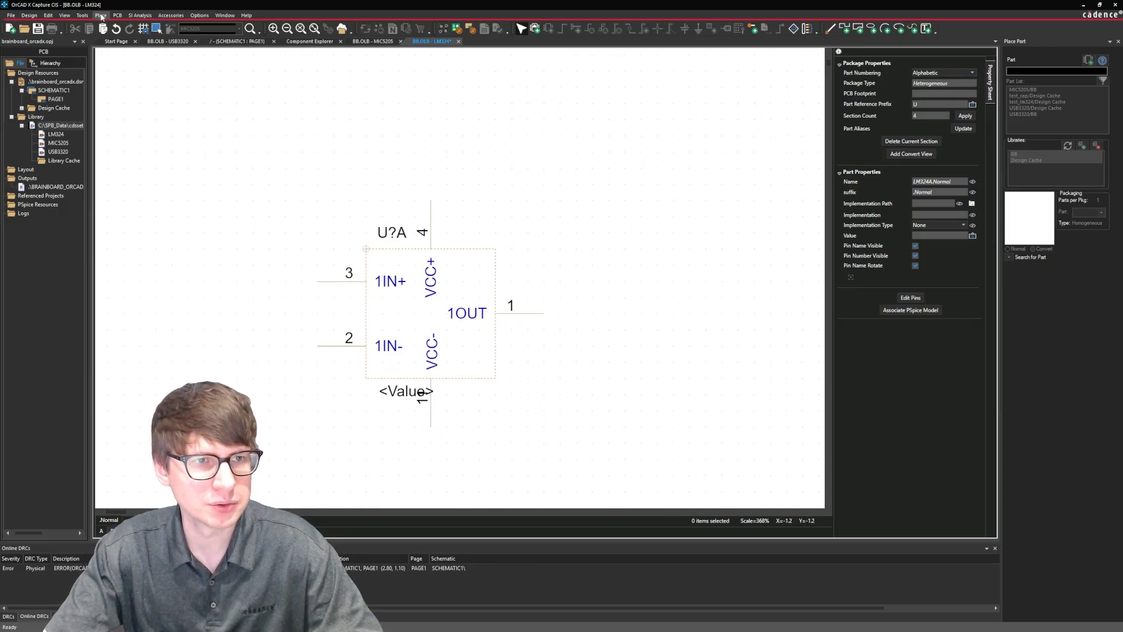
Draw section A's op-amp triangle with three lines joining the body's two left corners and the 1OUT pin's base.
{"action": "left_click", "coordinate": [101, 15]}
{"action": "left_click", "coordinate": [125, 282]}
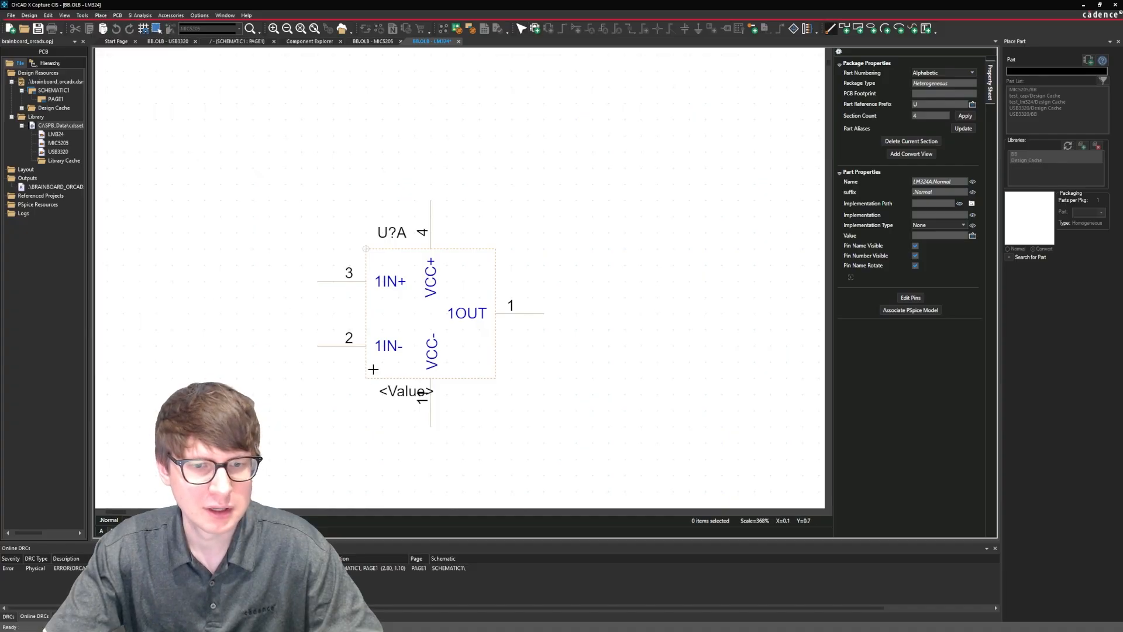
{"action": "left_click", "coordinate": [366, 377]}
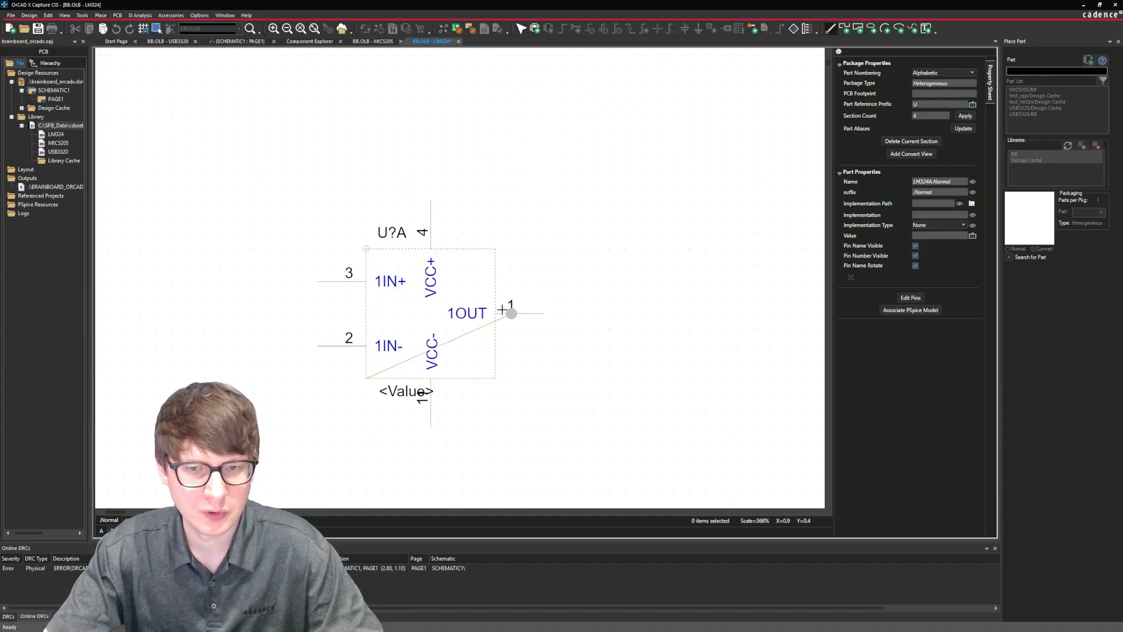
{"action": "left_click", "coordinate": [496, 313]}
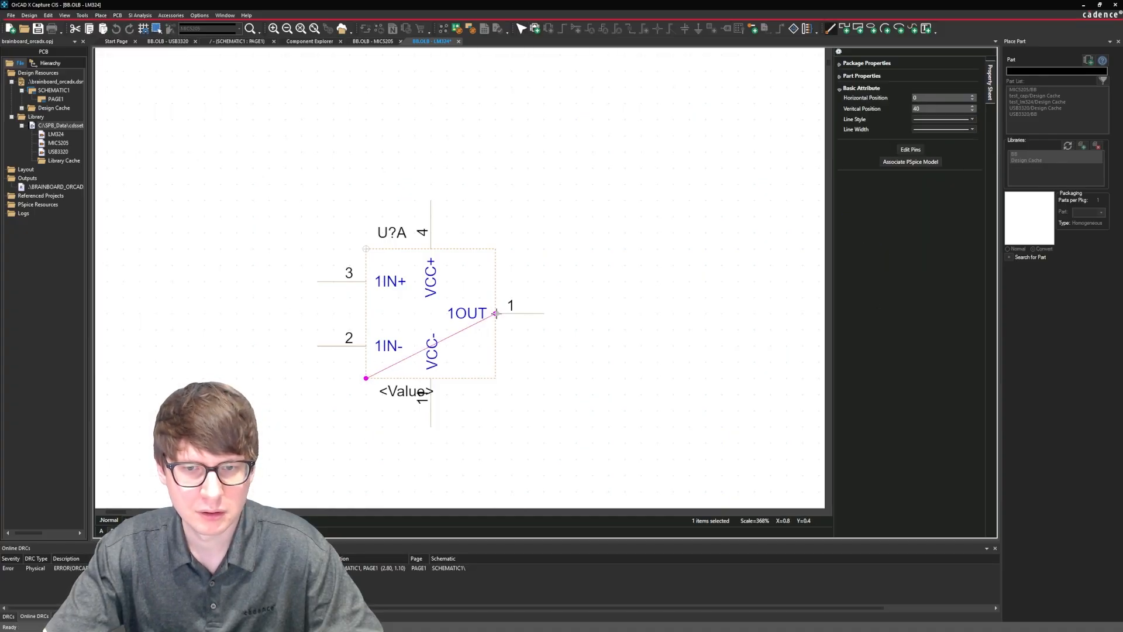
{"action": "left_click", "coordinate": [496, 314]}
{"action": "left_click", "coordinate": [367, 249]}
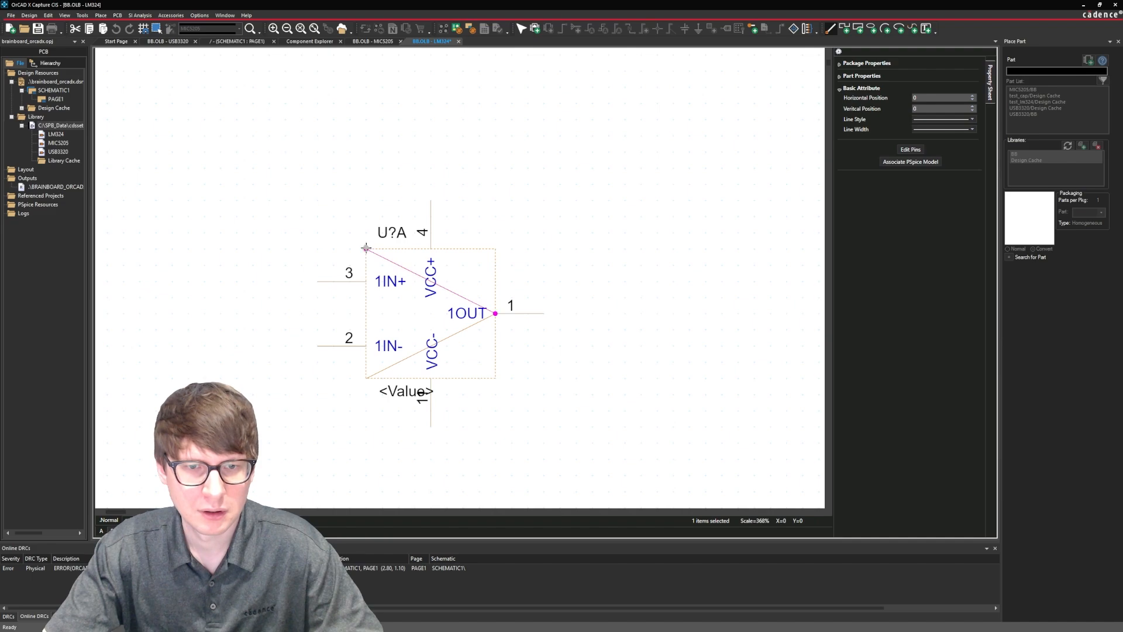
{"action": "left_click", "coordinate": [366, 249]}
{"action": "left_click", "coordinate": [366, 378]}
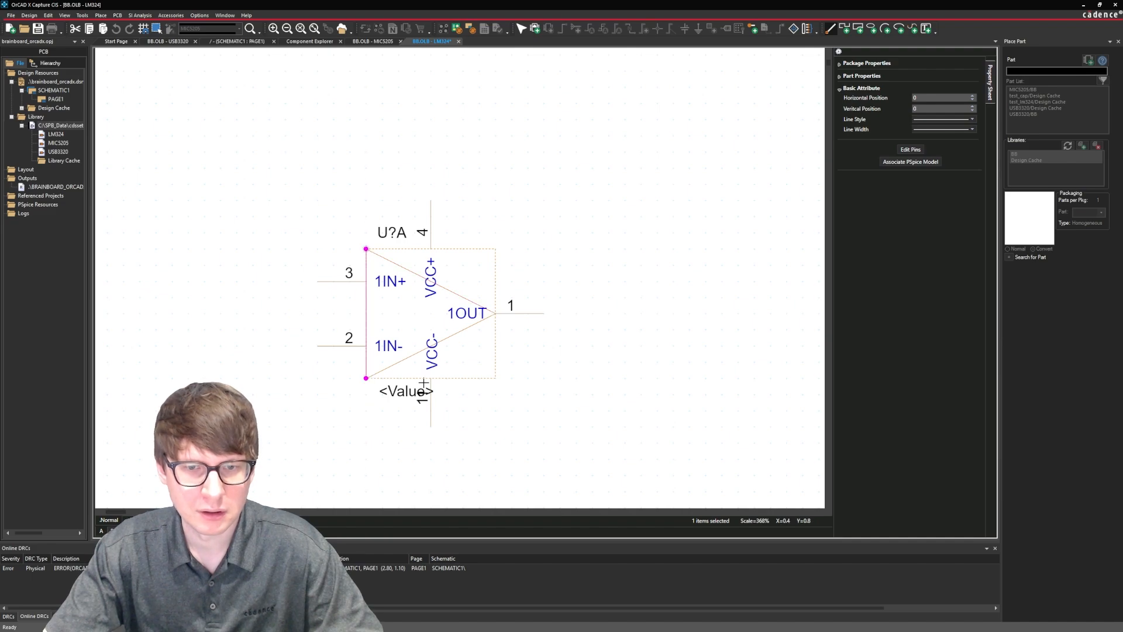
{"action": "key", "text": "Escape"}
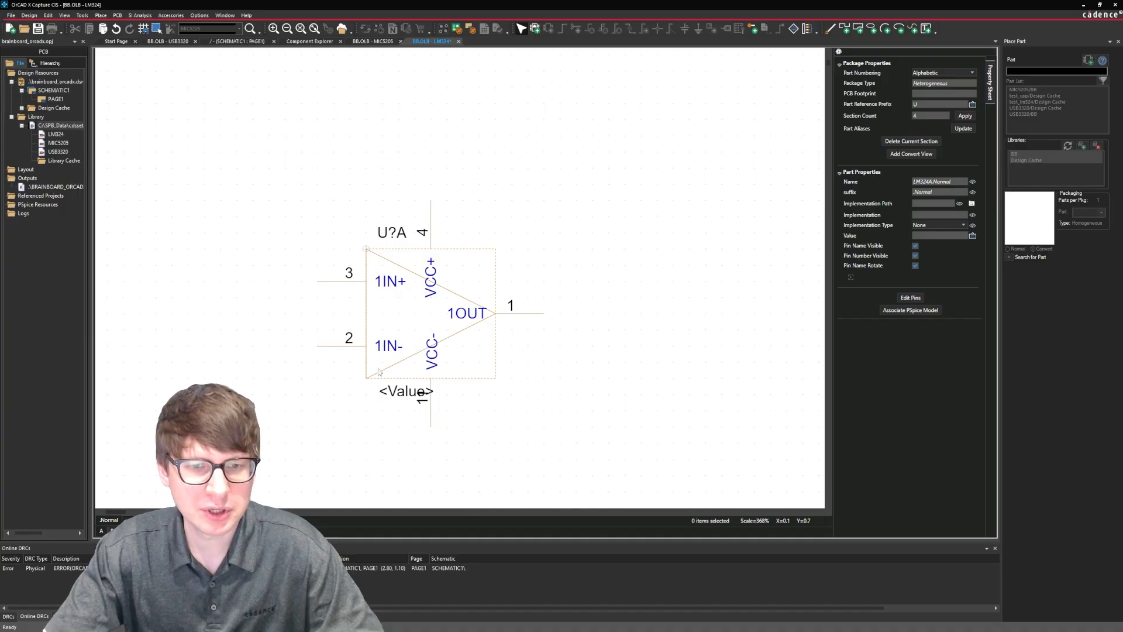
Shift the 1OUT name inside the triangle, and rotate the VCC- and VCC+ names to horizontal, placing them just right of their pins.
{"action": "left_click_drag", "start_coordinate": [454, 317], "coordinate": [457, 314]}
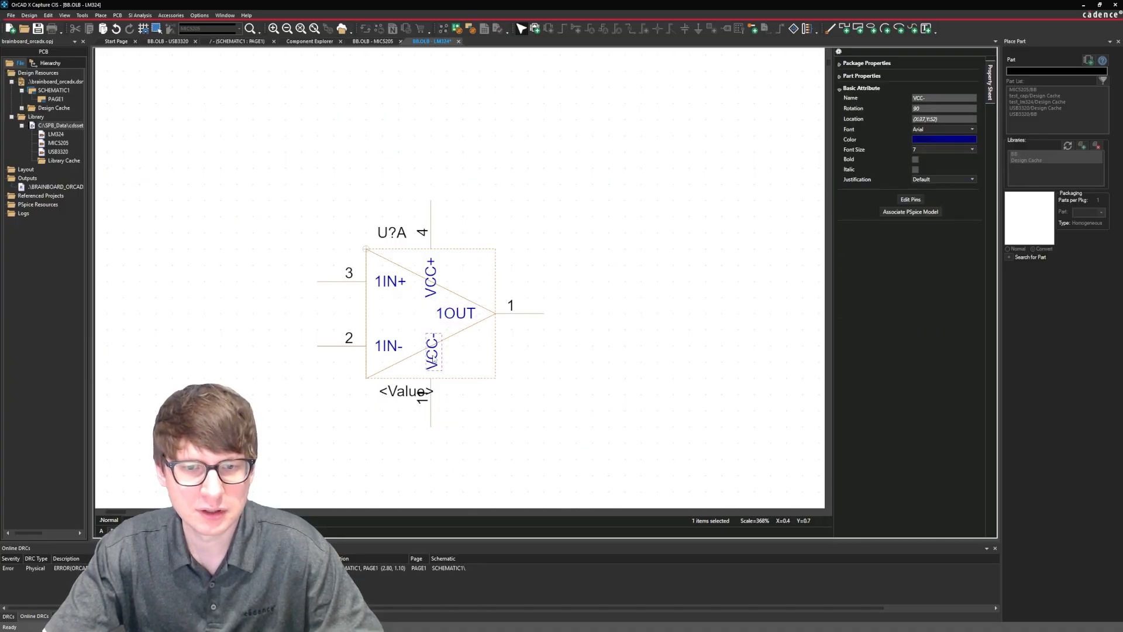
{"action": "key", "text": "r"}
{"action": "key", "text": "r"}
{"action": "key", "text": "r"}
{"action": "left_click_drag", "start_coordinate": [445, 340], "coordinate": [455, 355]}
{"action": "key", "text": "r"}
{"action": "key", "text": "r"}
{"action": "key", "text": "r"}
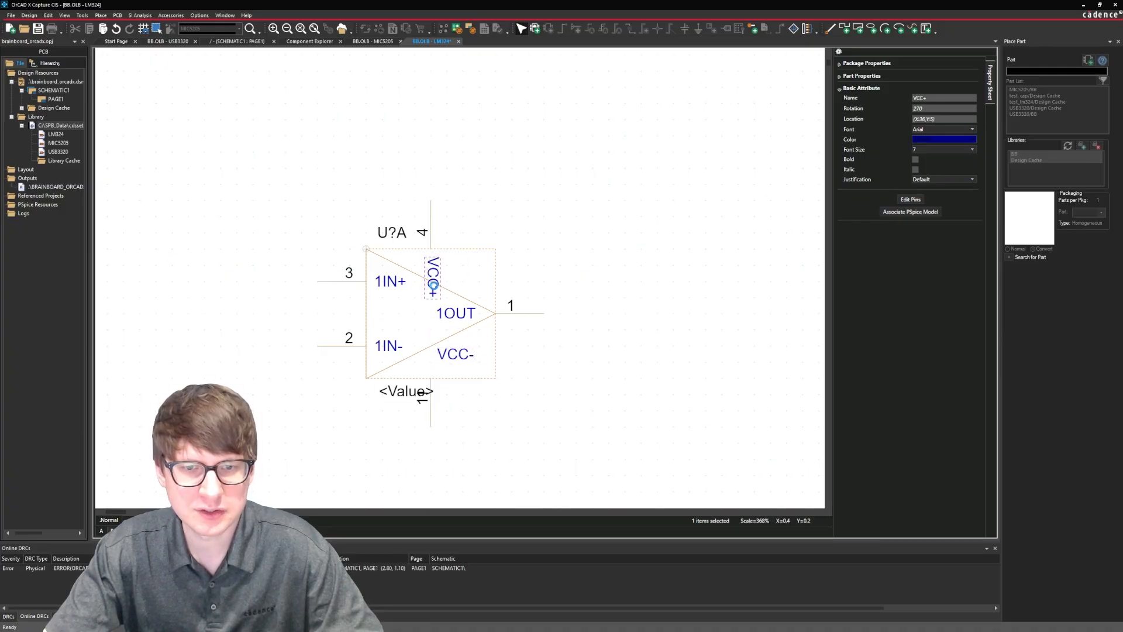
{"action": "left_click_drag", "start_coordinate": [437, 266], "coordinate": [447, 277]}
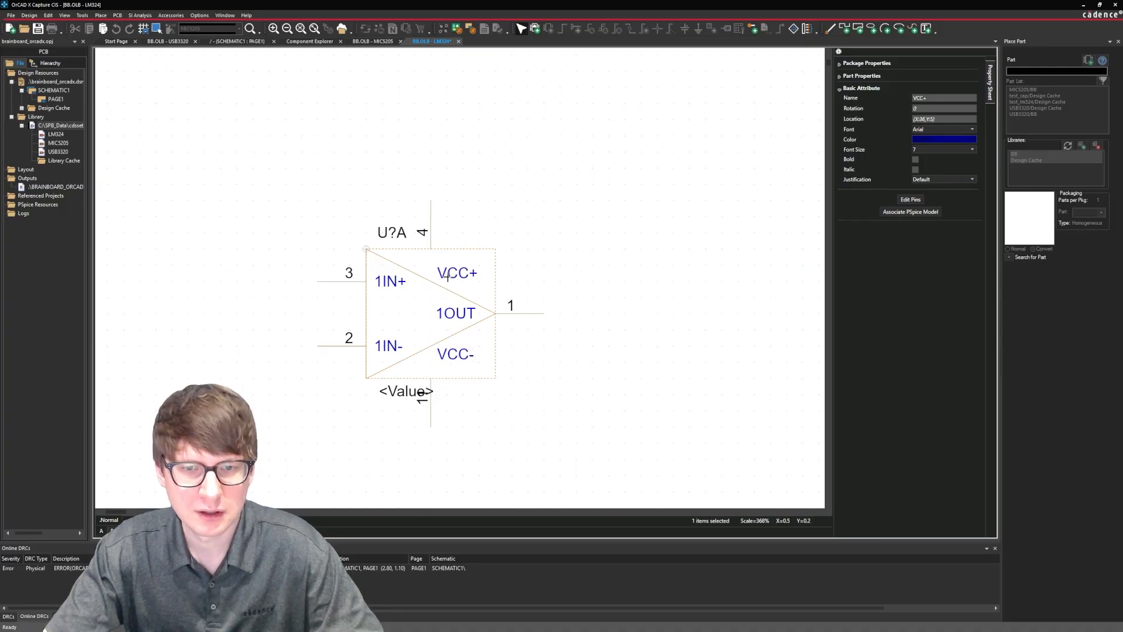
{"action": "left_click", "coordinate": [550, 263]}
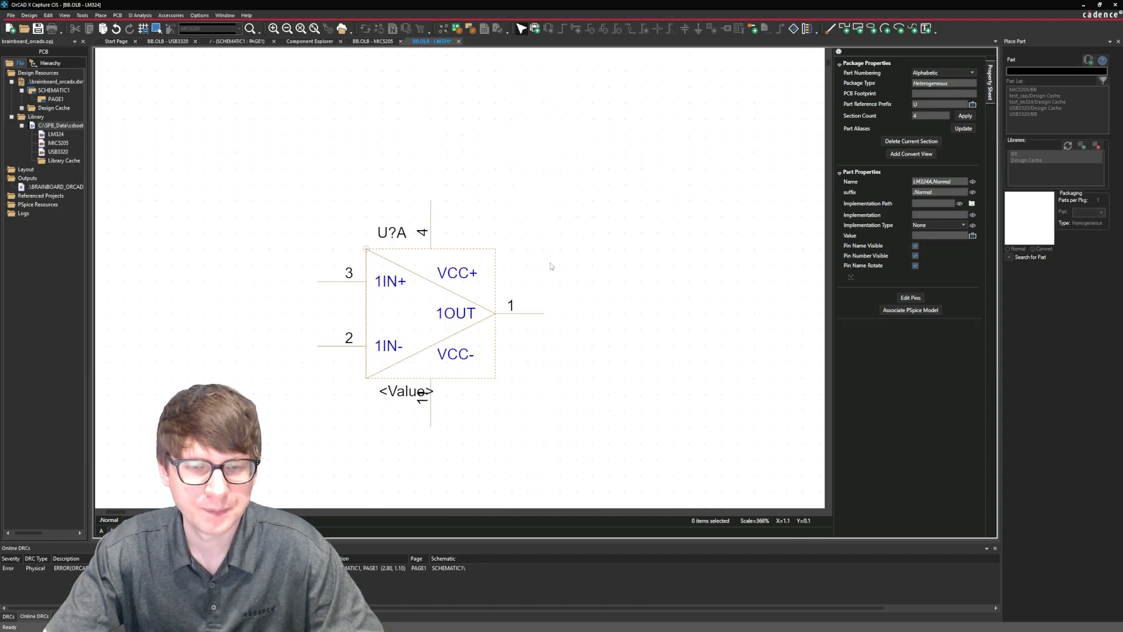
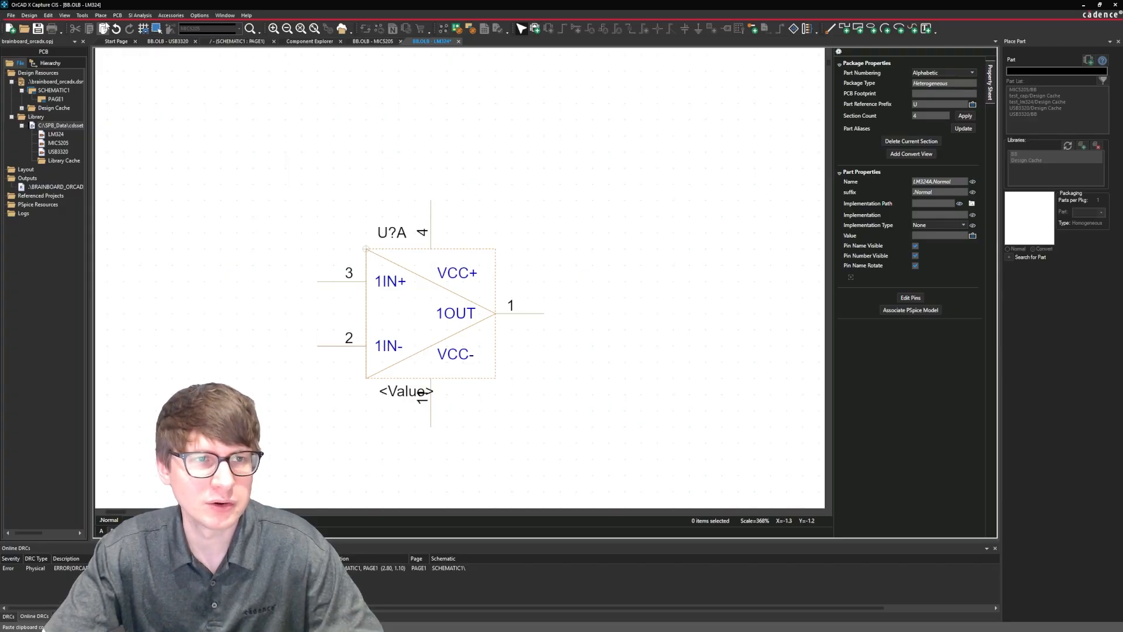
Draw vertical lines extending section A's VCC+ and VCC- pins from the body outline to the triangle's sloped edges.
{"action": "left_click", "coordinate": [101, 15]}
{"action": "left_click", "coordinate": [138, 276]}
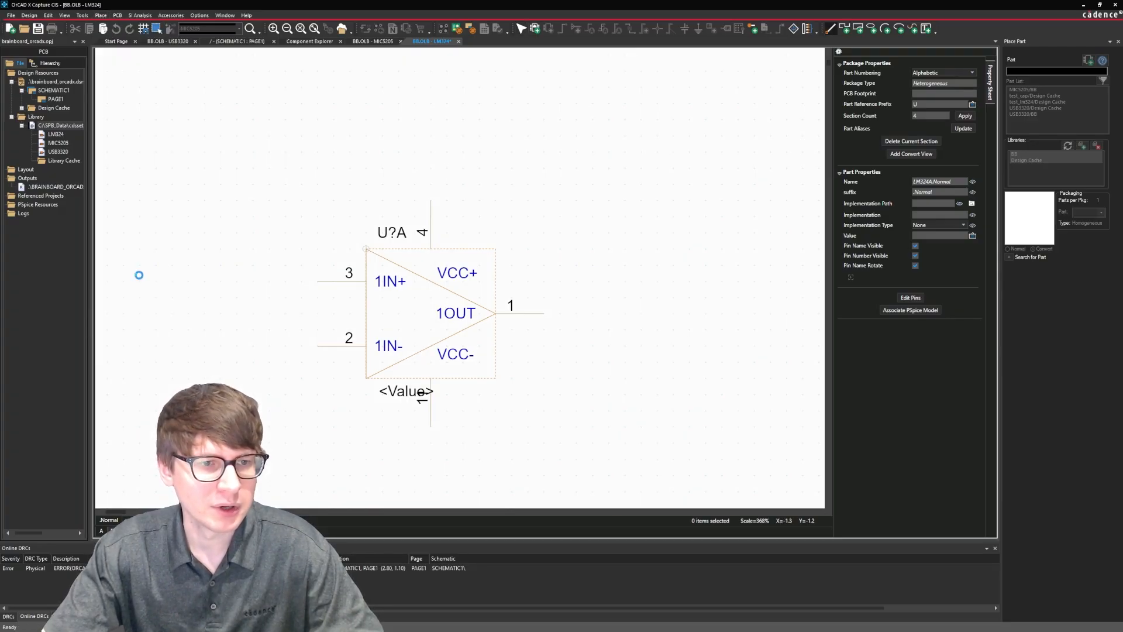
{"action": "left_click_drag", "start_coordinate": [431, 249], "coordinate": [430, 281]}
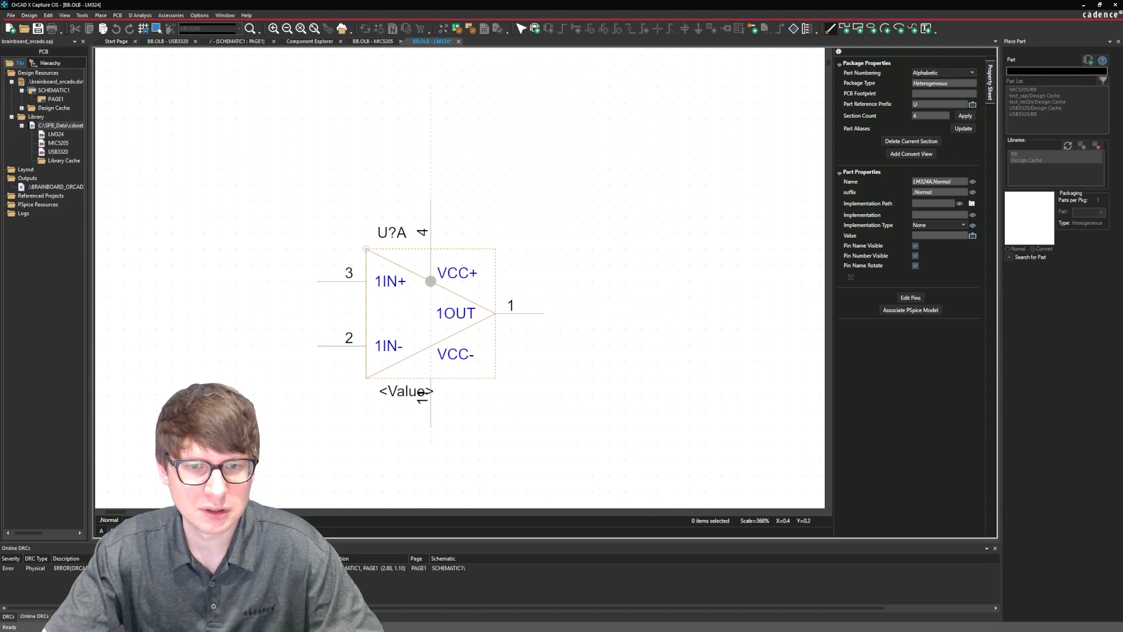
{"action": "left_click_drag", "start_coordinate": [431, 345], "coordinate": [431, 378]}
{"action": "key", "text": "Escape"}
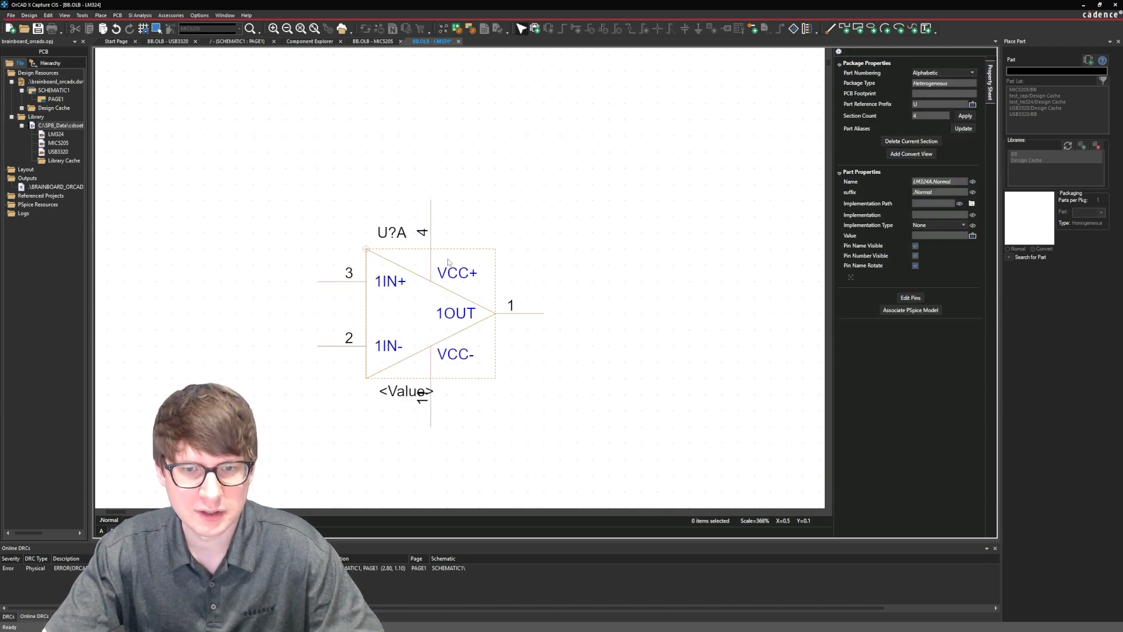
Move section A's reference designator and value text just right of the body's lower corner, stacked left-aligned below the output pin.
{"action": "left_click_drag", "start_coordinate": [392, 232], "coordinate": [526, 351]}
{"action": "left_click_drag", "start_coordinate": [394, 398], "coordinate": [520, 372]}
{"action": "left_click", "coordinate": [524, 396]}
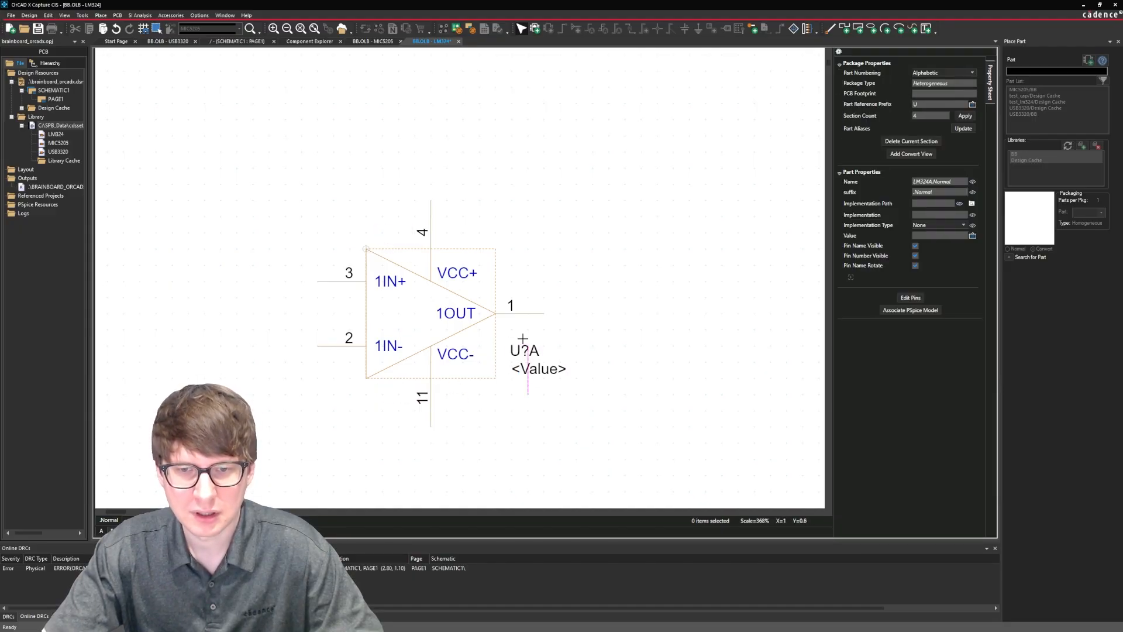
{"action": "left_click", "coordinate": [531, 377]}
{"action": "left_click_drag", "start_coordinate": [532, 375], "coordinate": [531, 375]}
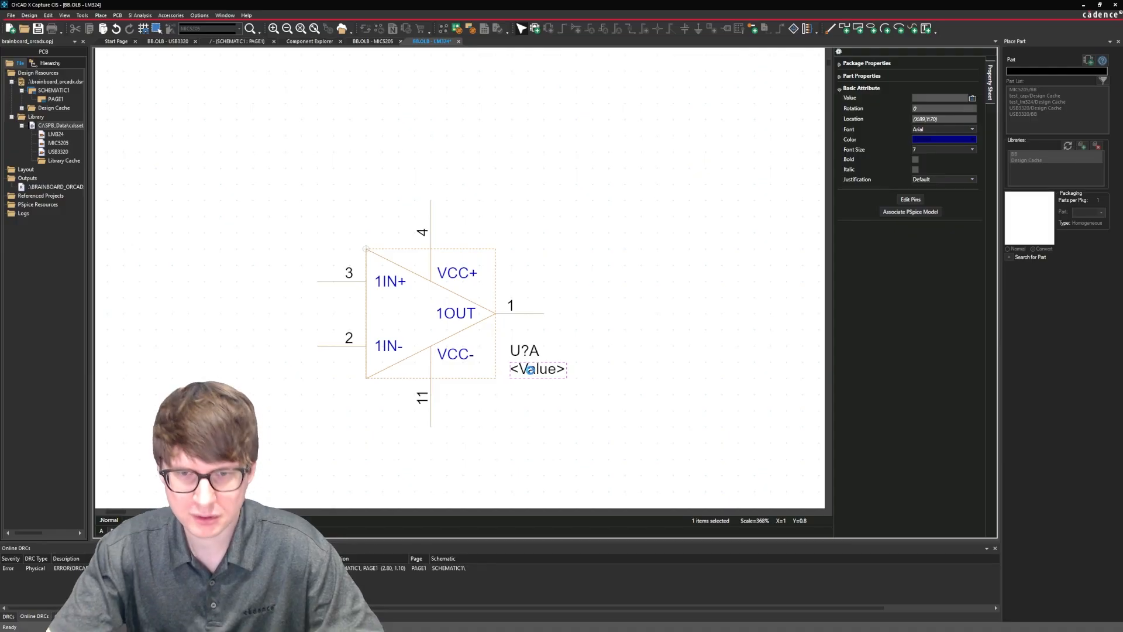
{"action": "left_click", "coordinate": [544, 441]}
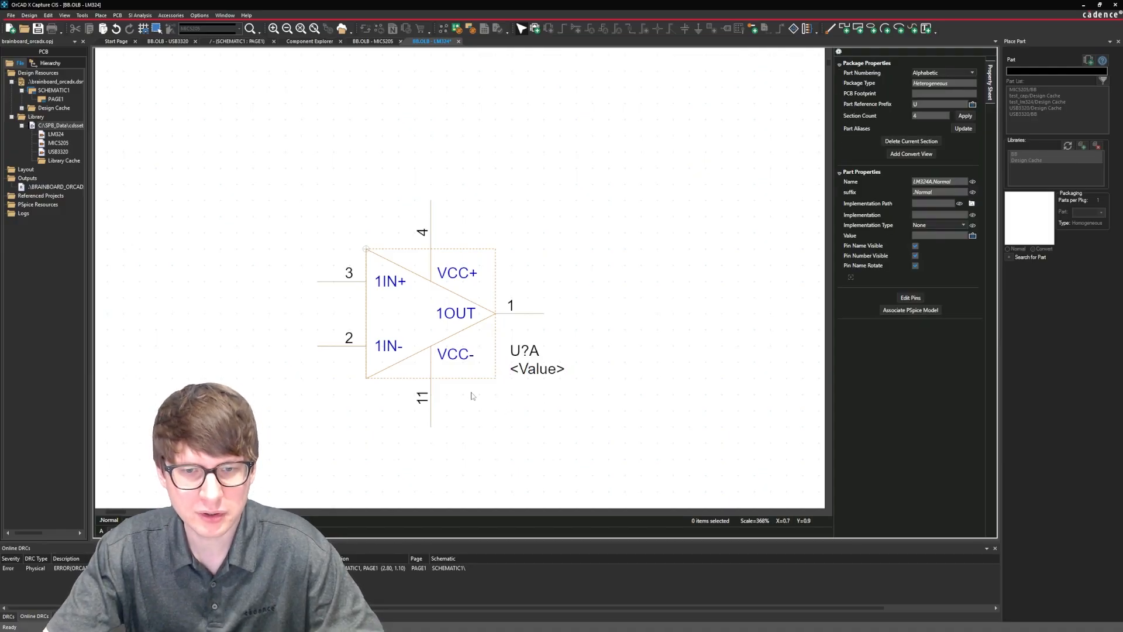
Rotate pin numbers 11 and 4 of section A to horizontal, nudge the 4 closer to its pin, and save the part.
{"action": "left_click", "coordinate": [421, 400]}
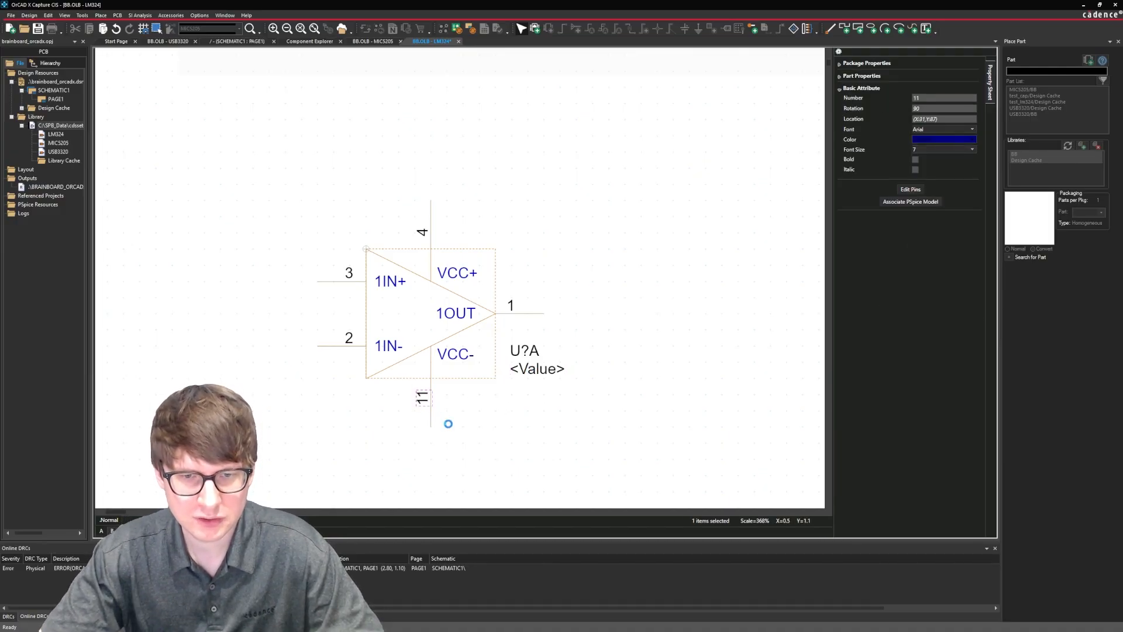
{"action": "key", "text": "Left"}
{"action": "left_click", "coordinate": [448, 423]}
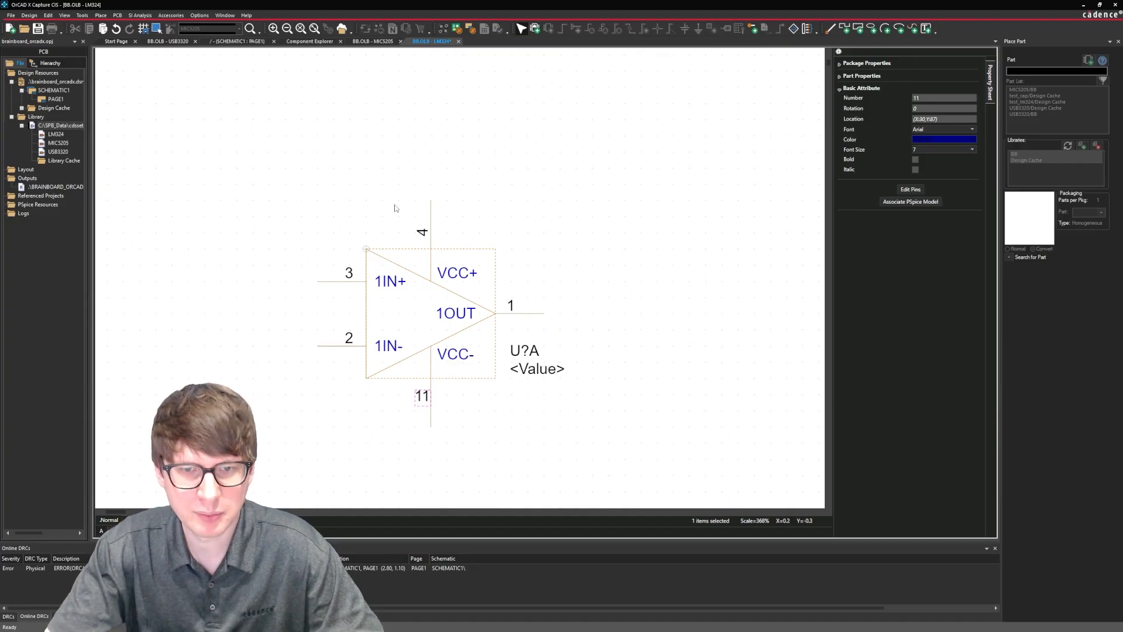
{"action": "left_click", "coordinate": [422, 231]}
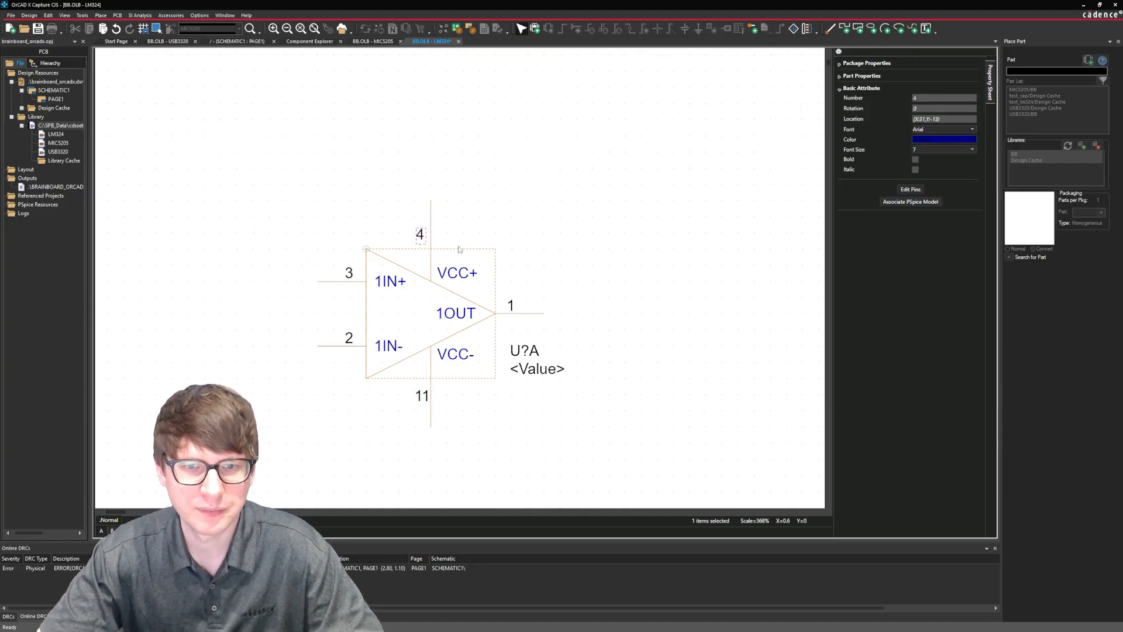
{"action": "key", "text": "Right"}
{"action": "key", "text": "Right"}
{"action": "key", "text": "Right"}
{"action": "key", "text": "Up"}
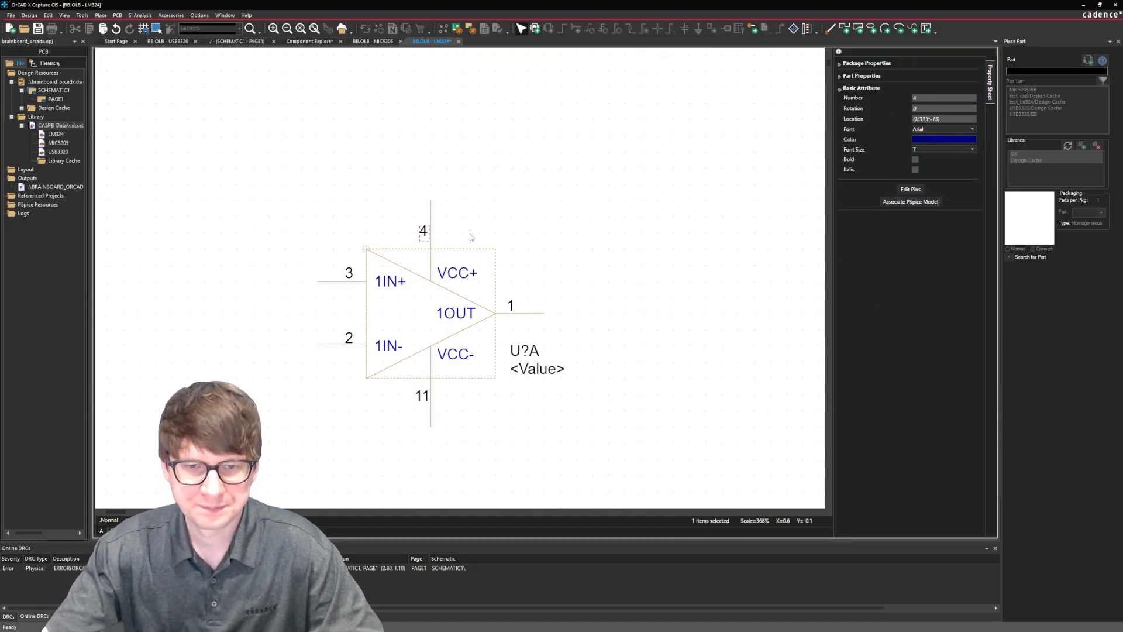
{"action": "left_click", "coordinate": [563, 231]}
{"action": "key", "text": "ctrl+s"}
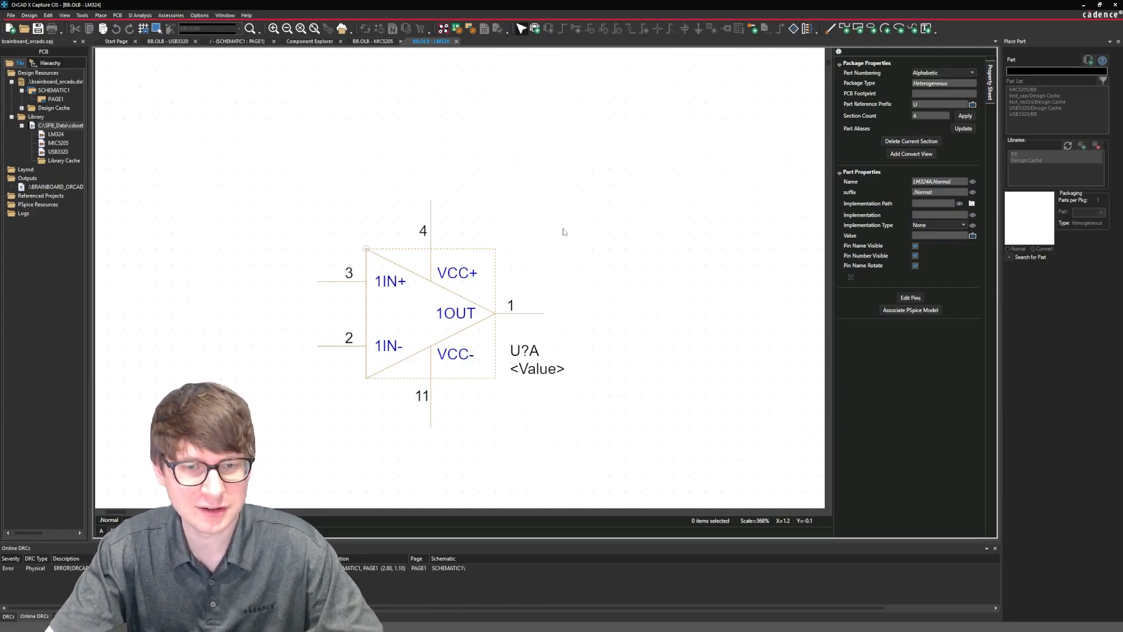
Copy section A's three triangle lines and paste them into section B, aligned with the body's upper-left corner.
{"action": "left_click", "coordinate": [483, 319]}
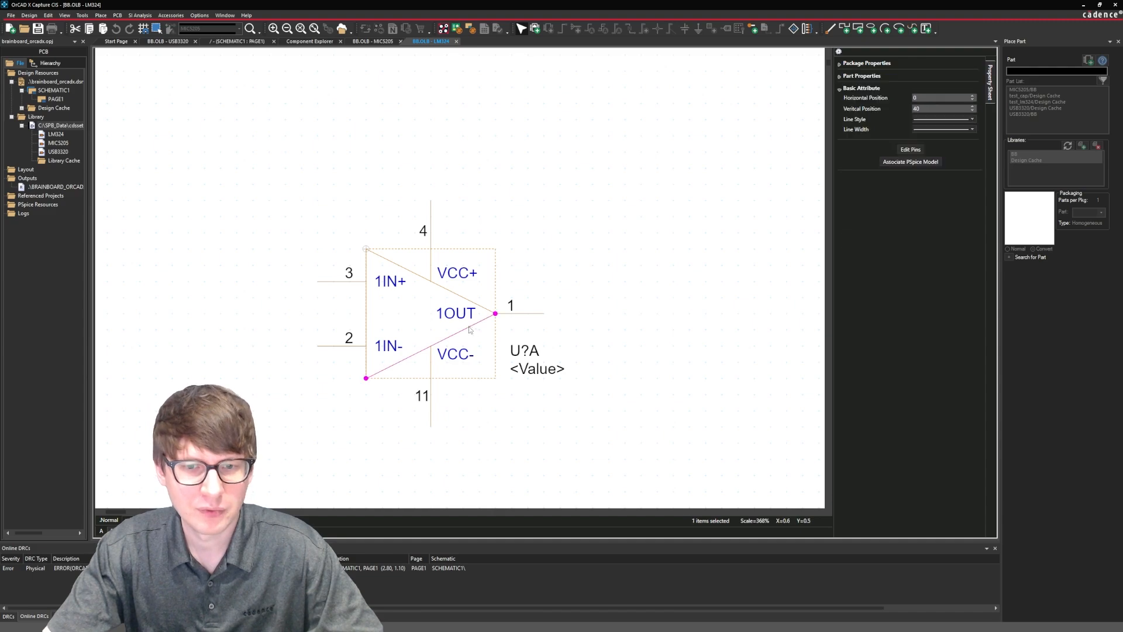
{"action": "left_click", "coordinate": [481, 308], "text": "ctrl"}
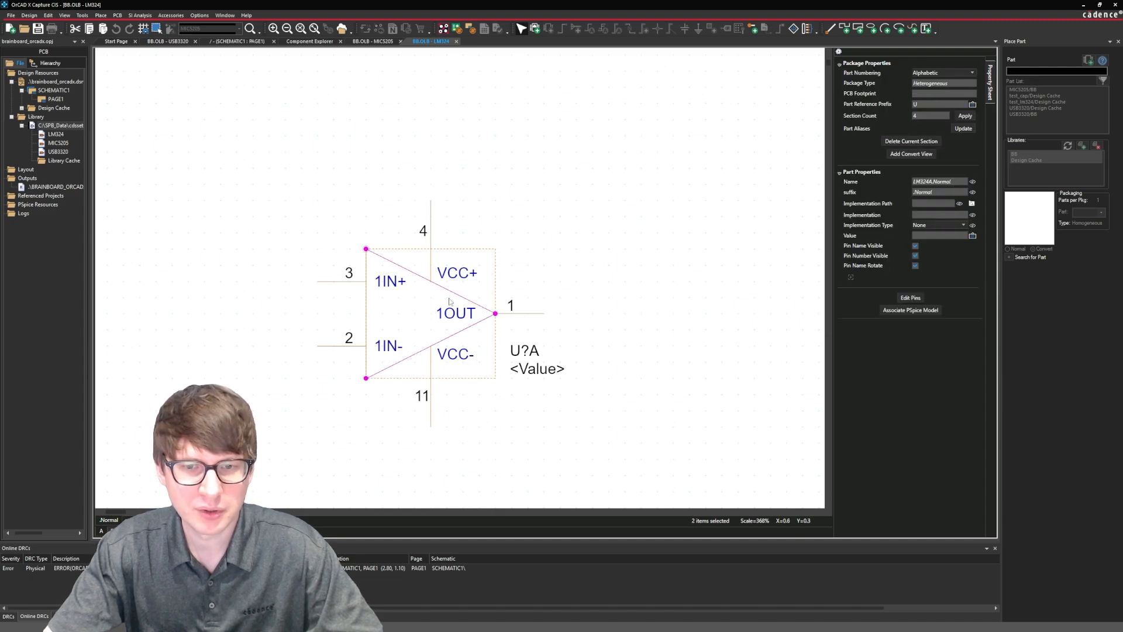
{"action": "left_click", "coordinate": [367, 313], "text": "ctrl"}
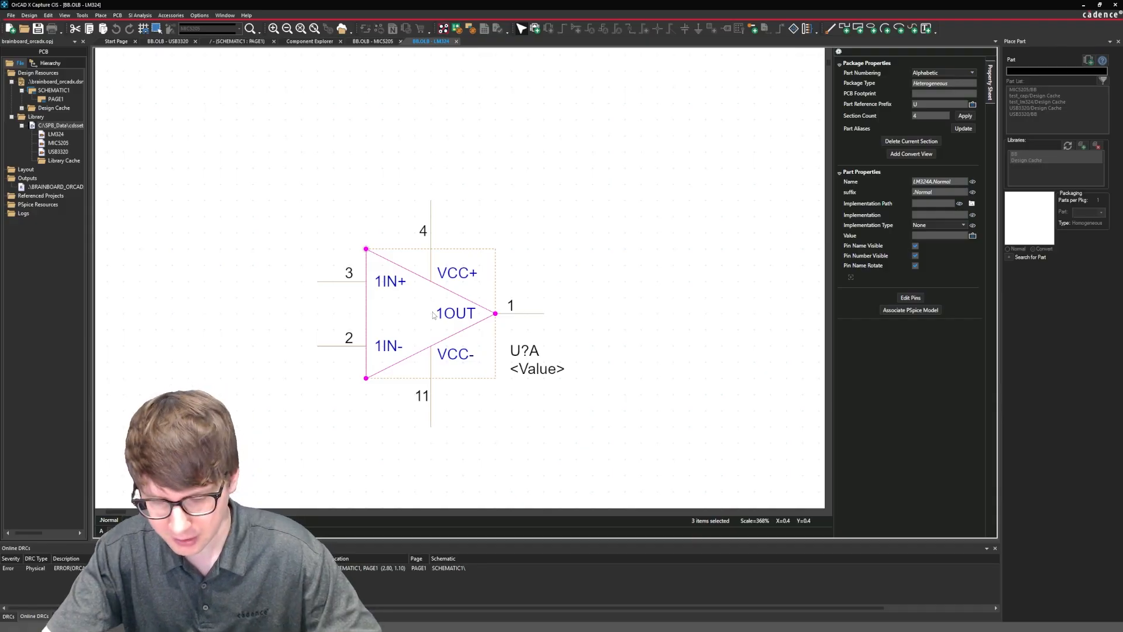
{"action": "left_click", "coordinate": [509, 405]}
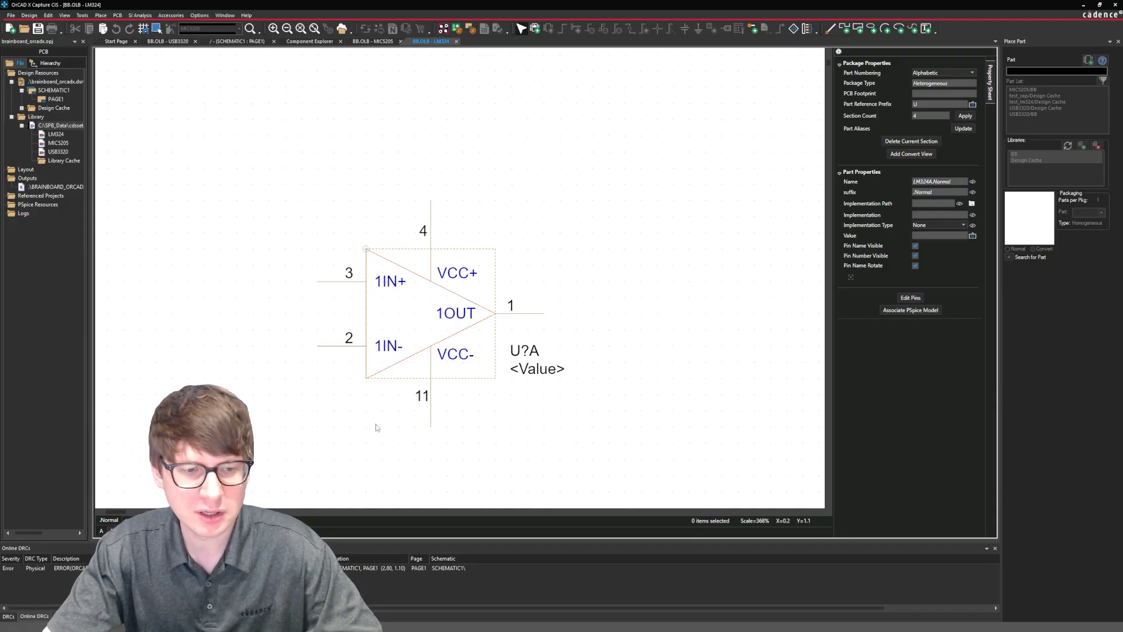
{"action": "key", "text": "ctrl+n"}
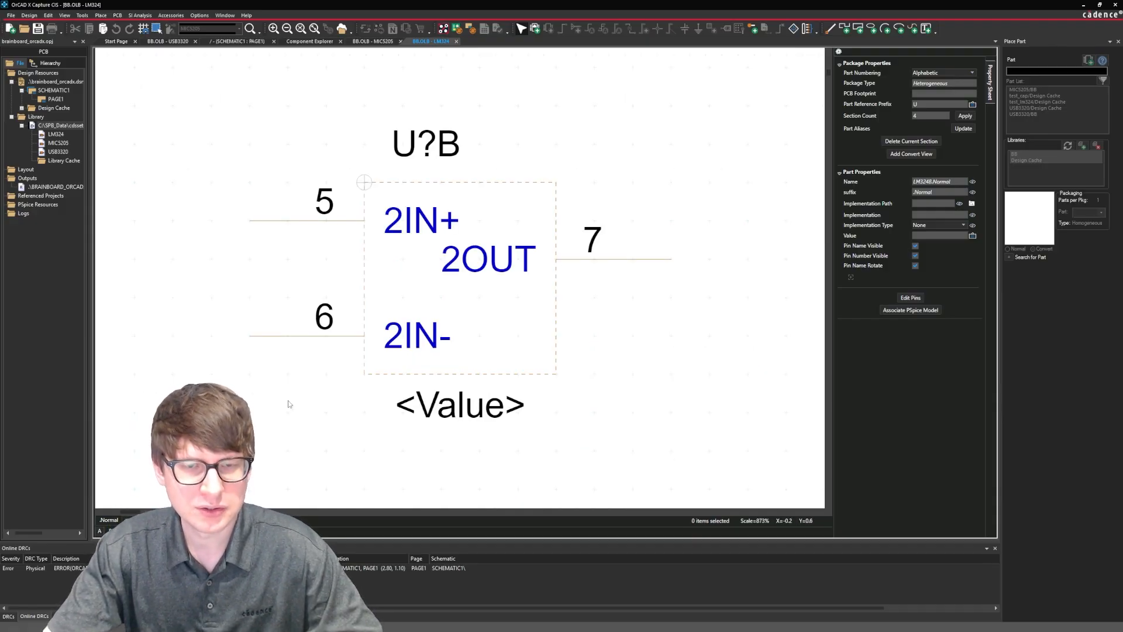
{"action": "key", "text": "ctrl+v"}
{"action": "left_click", "coordinate": [362, 192]}
{"action": "left_click", "coordinate": [672, 283]}
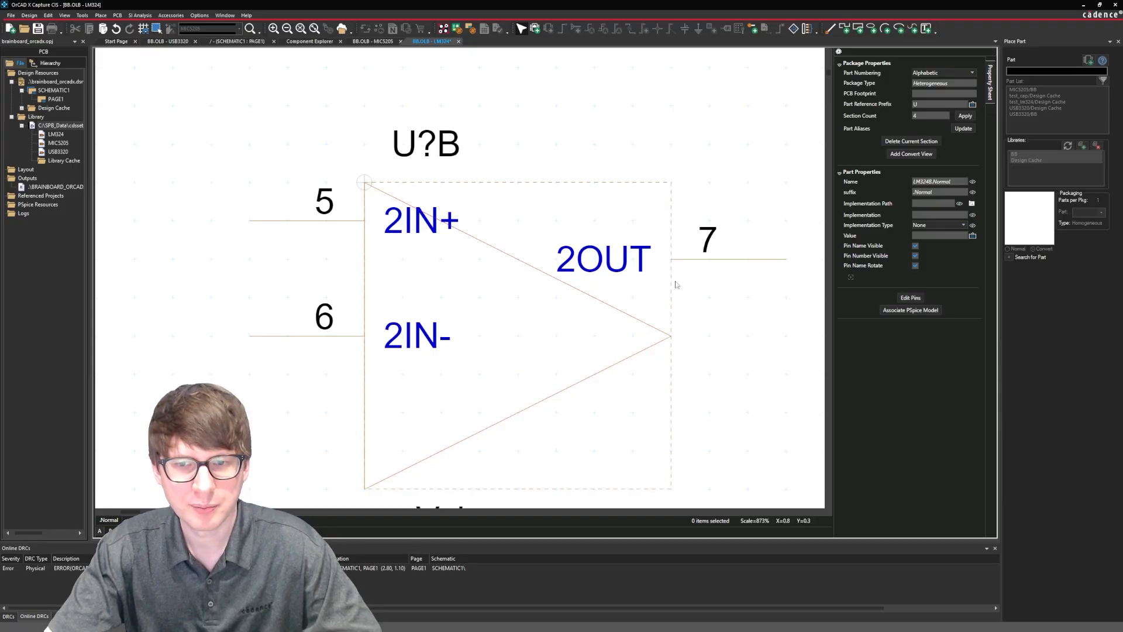
Move section B's 2OUT pin to the triangle's tip, 2IN- two grid squares down, and 2IN+ one grid square down.
{"action": "left_click_drag", "start_coordinate": [747, 266], "coordinate": [733, 324]}
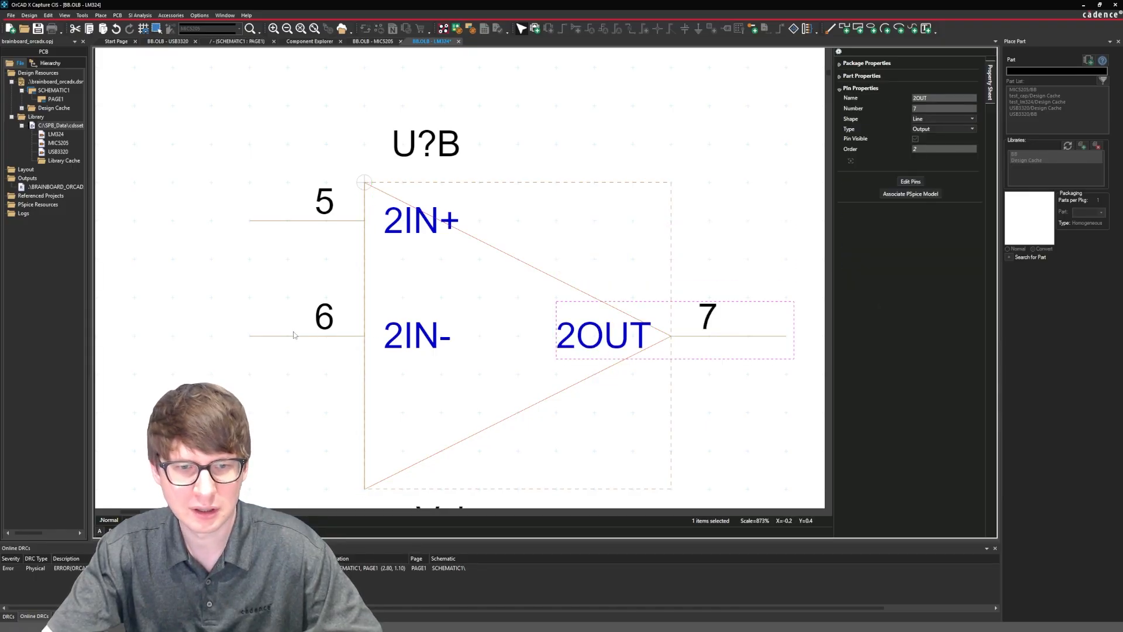
{"action": "left_click_drag", "start_coordinate": [297, 335], "coordinate": [269, 405]}
{"action": "left_click_drag", "start_coordinate": [271, 226], "coordinate": [271, 263]}
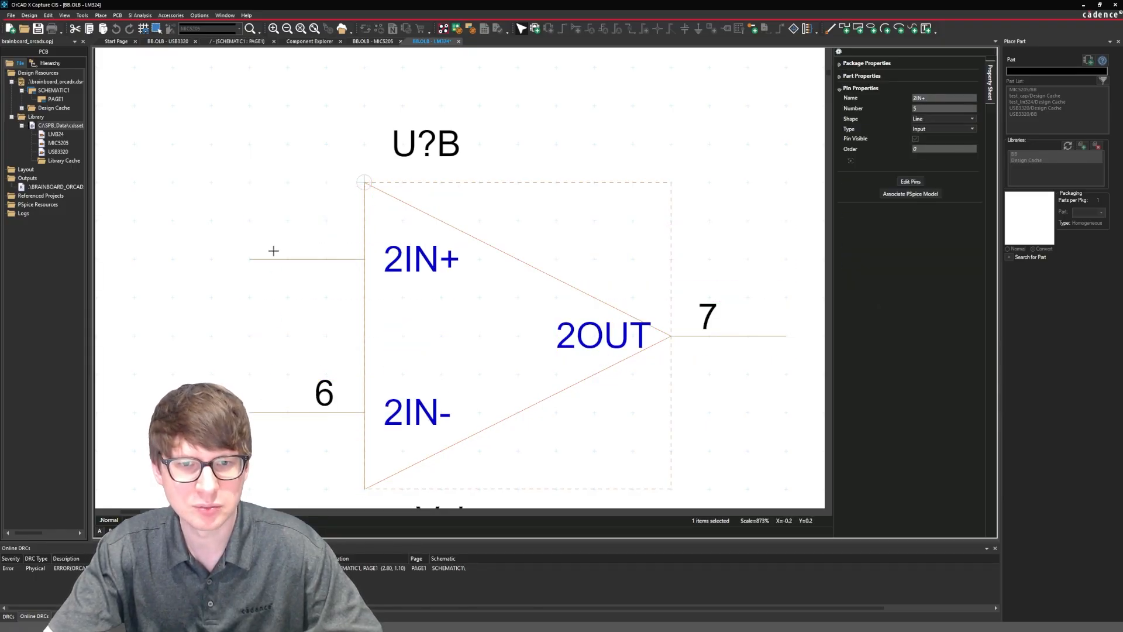
{"action": "left_click", "coordinate": [261, 192]}
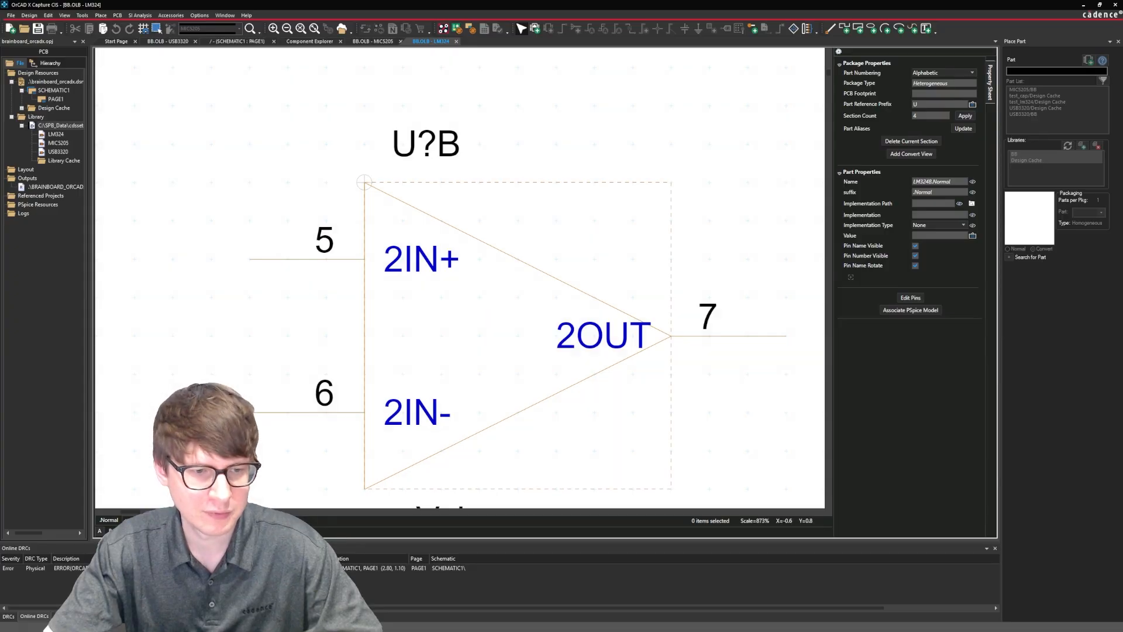
Paste the op-amp triangle into section C, aligned with the body's upper-left corner.
{"action": "key", "text": "ctrl+n"}
{"action": "key", "text": "ctrl+v"}
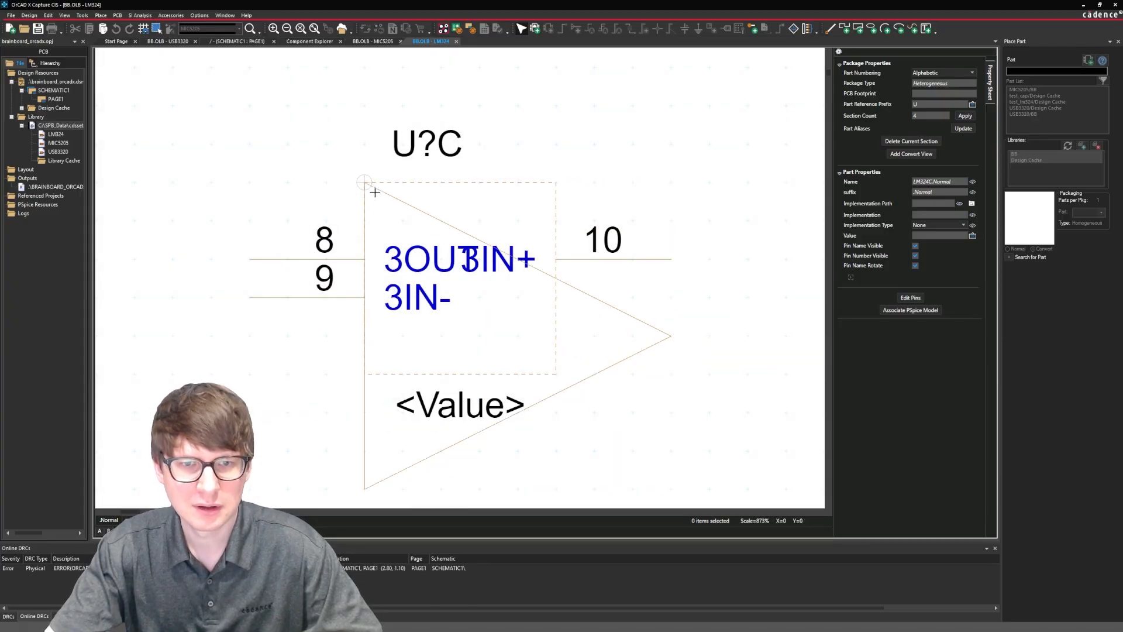
{"action": "left_click", "coordinate": [373, 190]}
Rearrange section C's pins: 3IN+ on the upper left, 3IN- on the lower left, and 3OUT at the triangle's tip.
{"action": "left_click", "coordinate": [733, 259]}
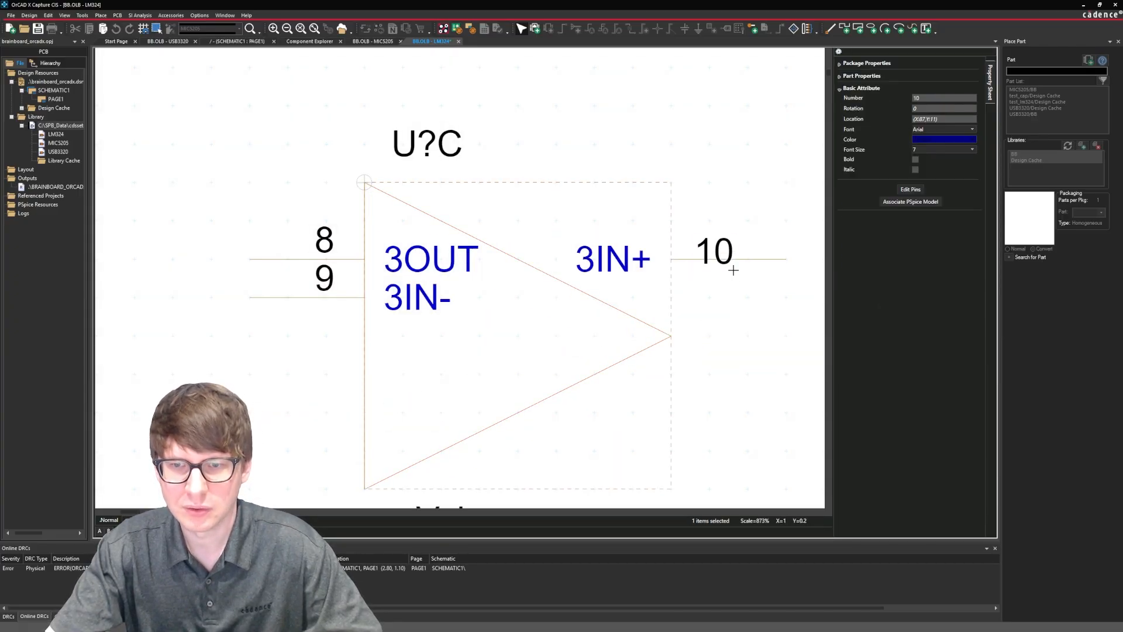
{"action": "left_click_drag", "start_coordinate": [752, 258], "coordinate": [755, 336]}
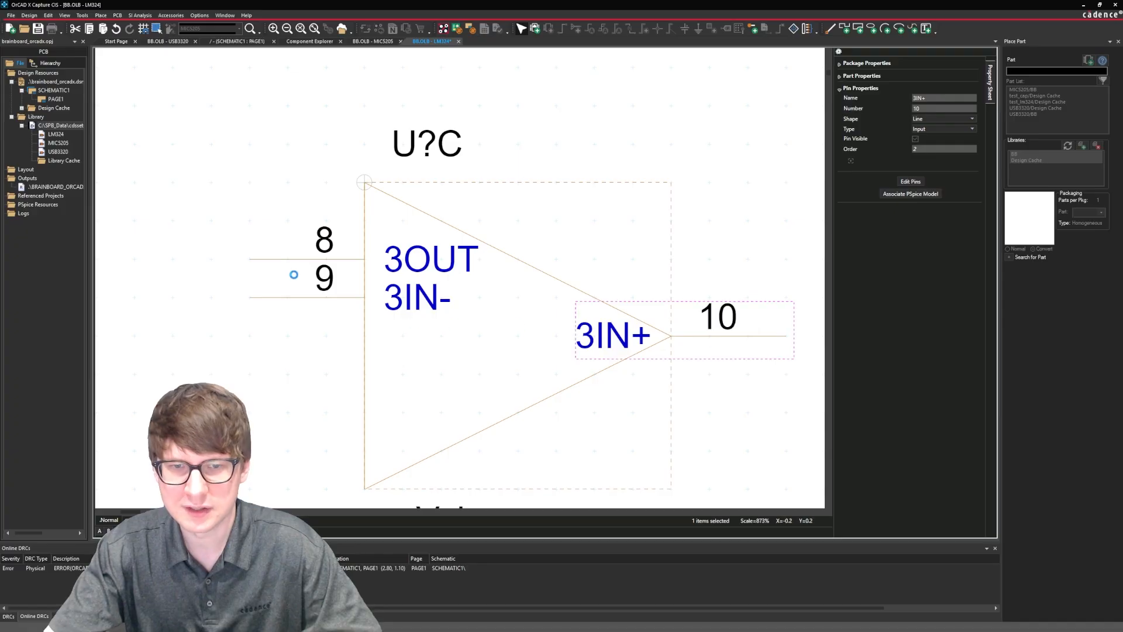
{"action": "left_click_drag", "start_coordinate": [293, 299], "coordinate": [268, 406]}
{"action": "left_click_drag", "start_coordinate": [287, 258], "coordinate": [379, 262]}
{"action": "left_click", "coordinate": [259, 240]}
{"action": "left_click", "coordinate": [760, 337]}
{"action": "left_click_drag", "start_coordinate": [716, 296], "coordinate": [735, 327]}
{"action": "left_click", "coordinate": [736, 415]}
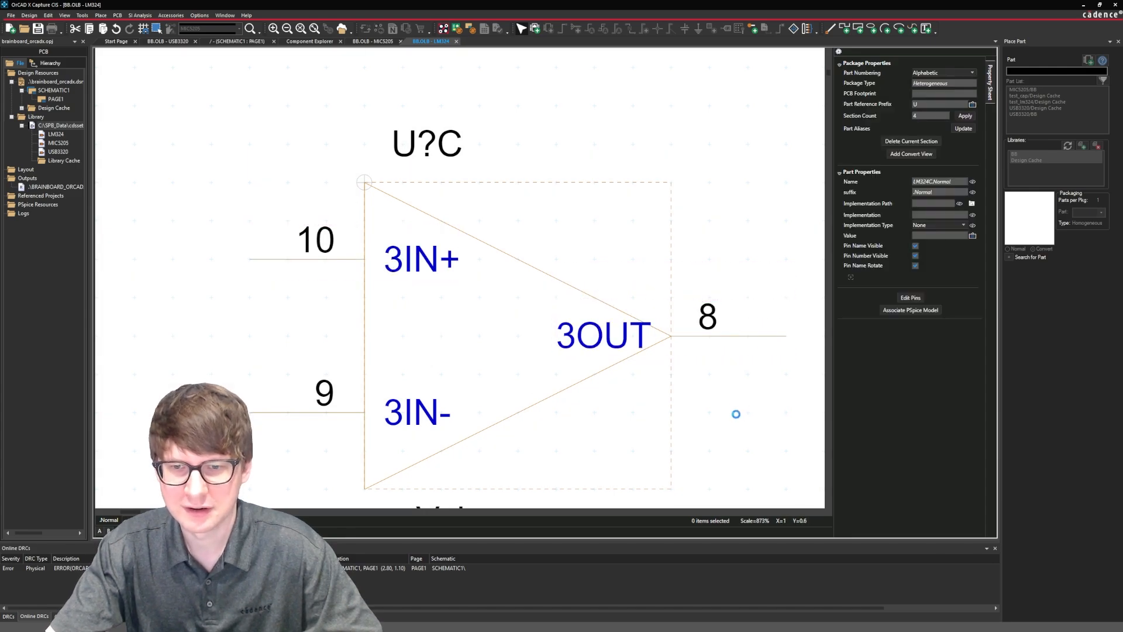
Shift the 3OUT name in section C and the 2OUT name in section B left, clear of the triangle's edges.
{"action": "left_click_drag", "start_coordinate": [635, 331], "coordinate": [608, 330]}
{"action": "left_click", "coordinate": [727, 394]}
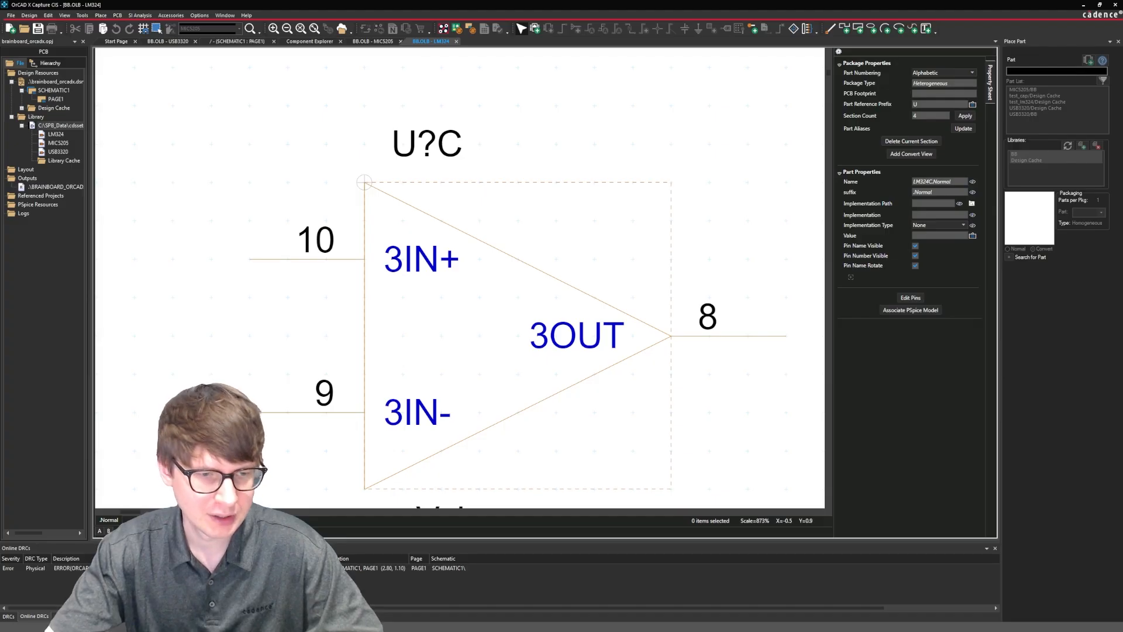
{"action": "key", "text": "ctrl+b"}
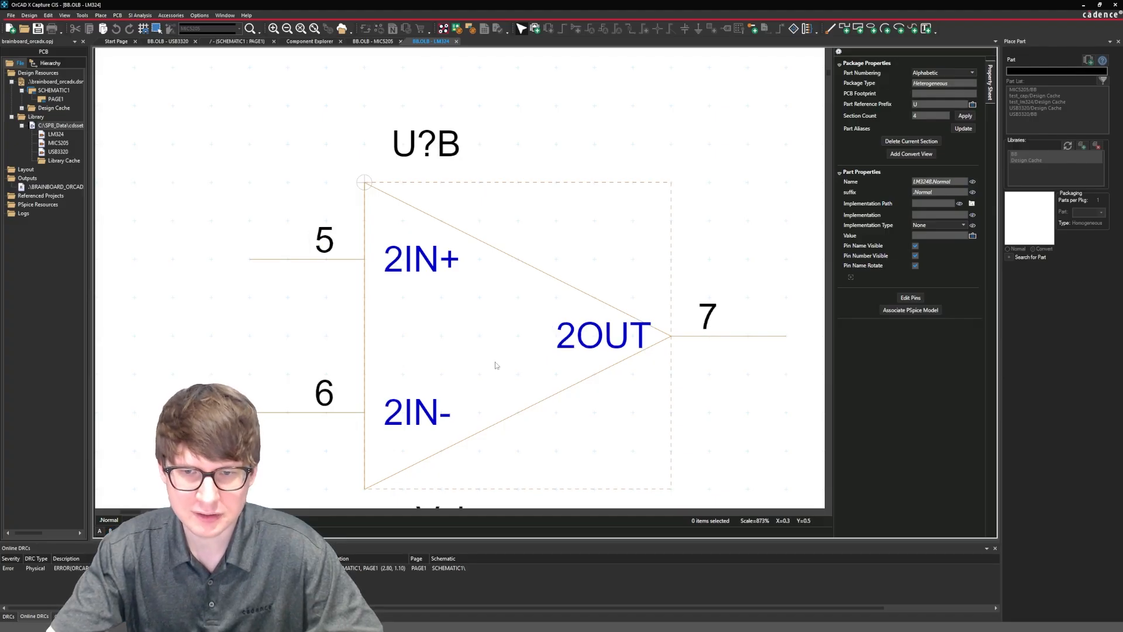
{"action": "left_click_drag", "start_coordinate": [577, 340], "coordinate": [574, 337]}
{"action": "key", "text": "Left"}
{"action": "key", "text": "Left"}
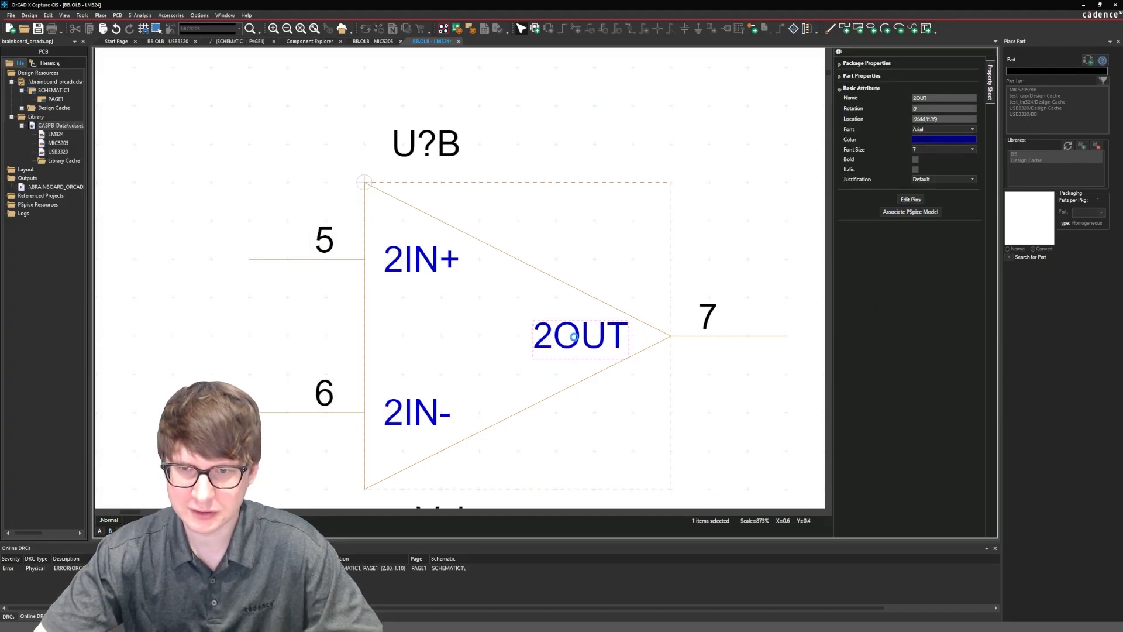
Paste the op-amp triangle into section D, aligned with the body's upper-left corner.
{"action": "left_click", "coordinate": [129, 530]}
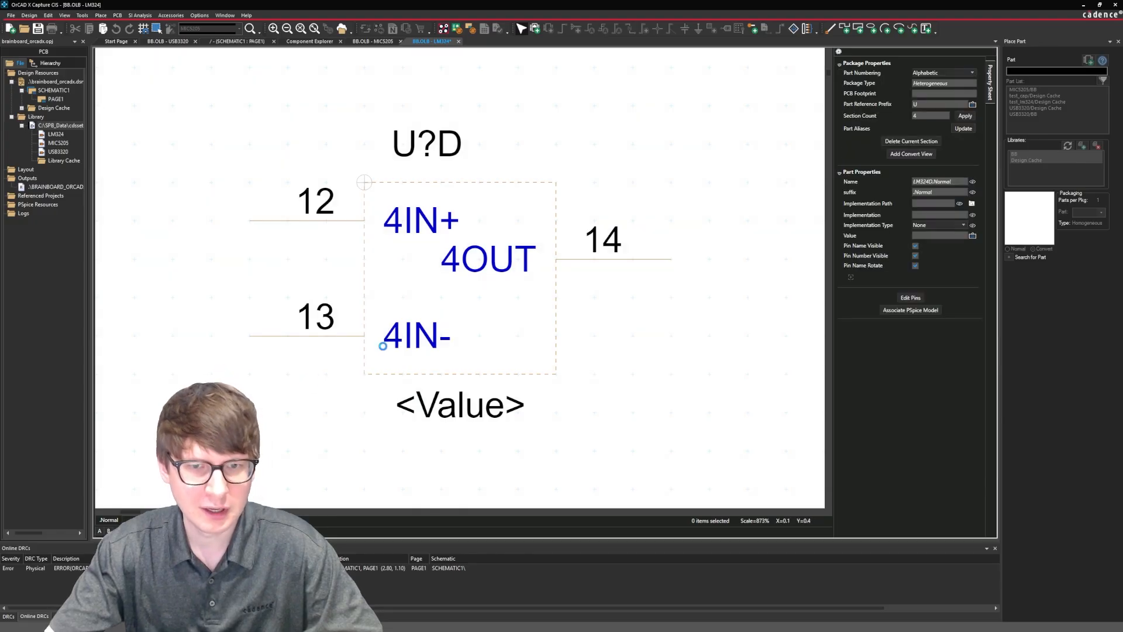
{"action": "key", "text": "ctrl+v"}
{"action": "left_click", "coordinate": [374, 193]}
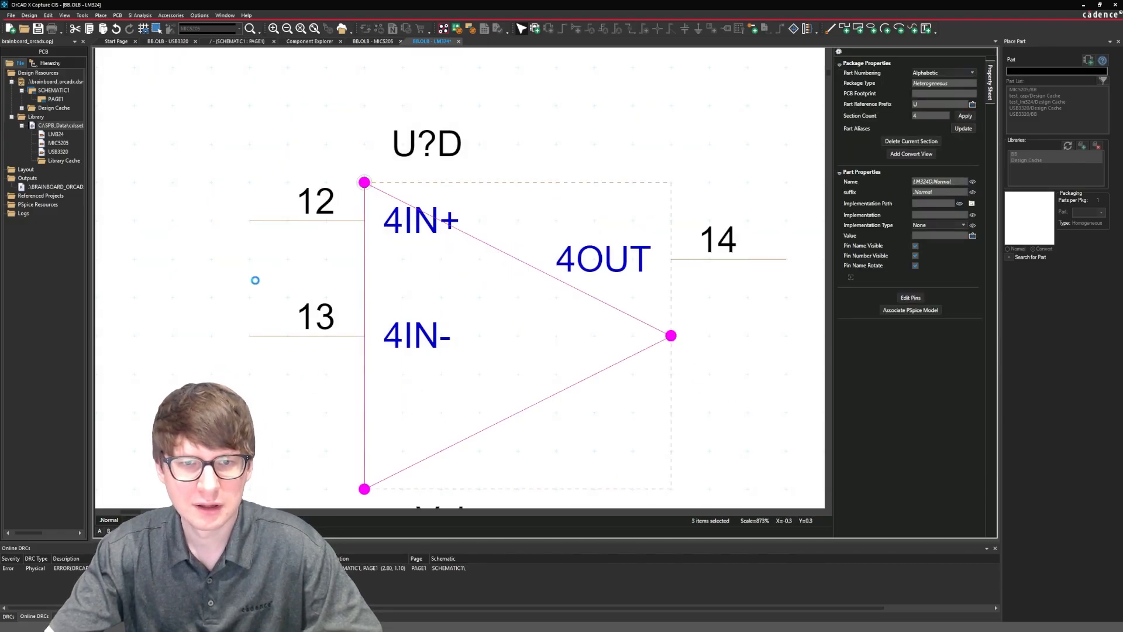
Move section D's 4IN- pin two grid squares down, 4IN+ one grid square down, and 4OUT to the triangle's tip.
{"action": "left_click_drag", "start_coordinate": [269, 337], "coordinate": [256, 397]}
{"action": "left_click_drag", "start_coordinate": [289, 222], "coordinate": [283, 258]}
{"action": "left_click_drag", "start_coordinate": [753, 261], "coordinate": [729, 328]}
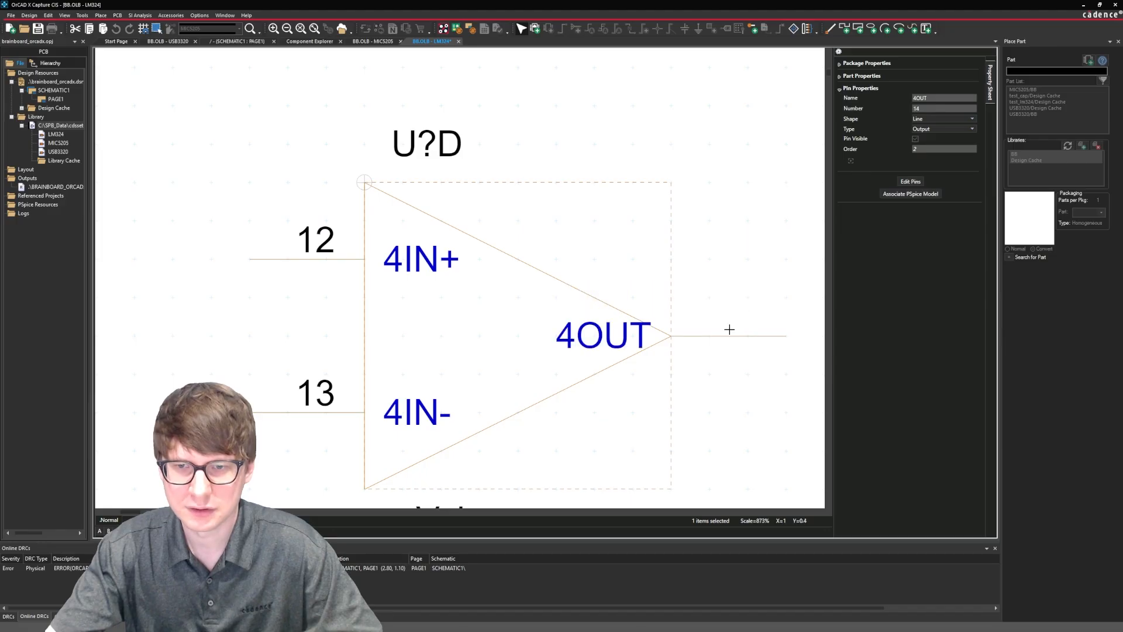
Shift the 4OUT name left inside section D's triangle, and save the part.
{"action": "left_click", "coordinate": [608, 345]}
{"action": "left_click_drag", "start_coordinate": [608, 345], "coordinate": [601, 345]}
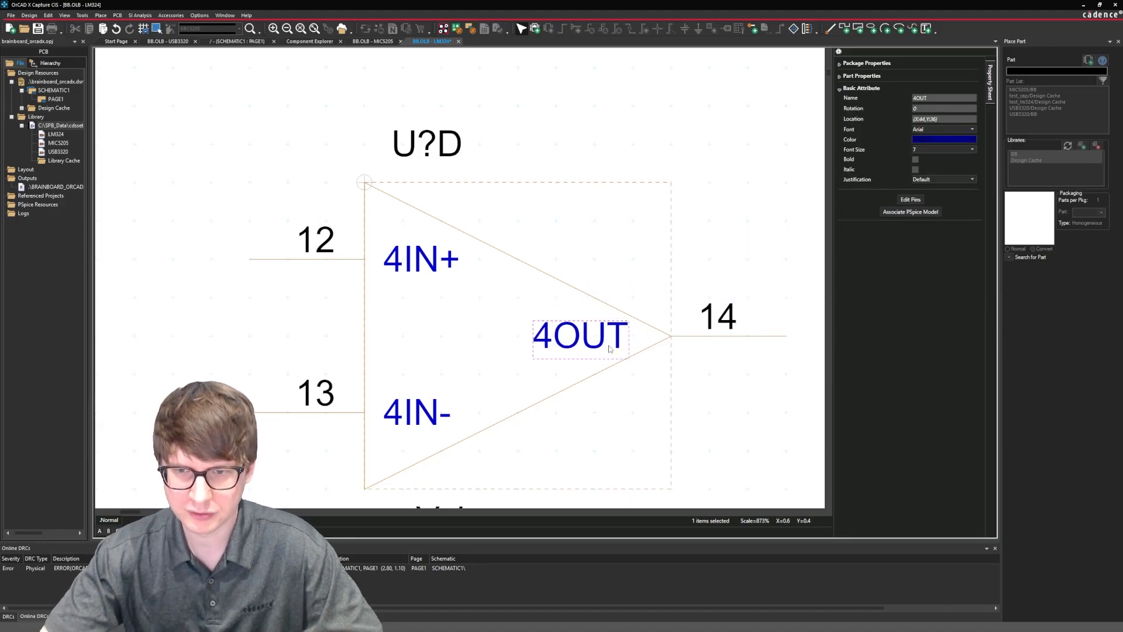
{"action": "left_click", "coordinate": [761, 371]}
{"action": "key", "text": "ctrl+s"}
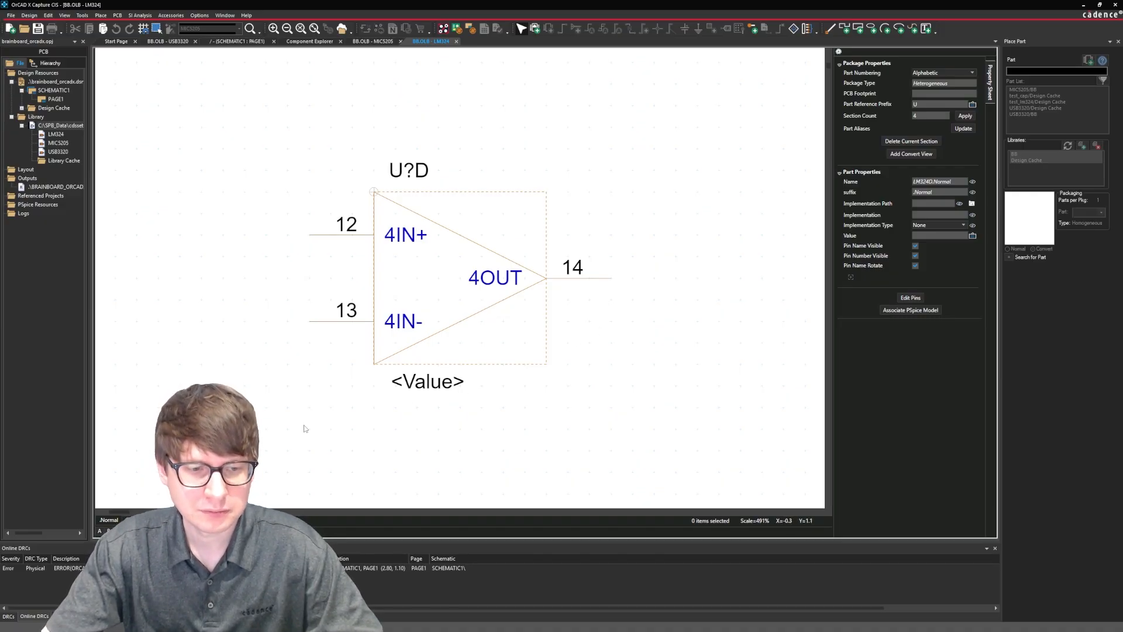
Review the finished symbols of sections A, B and C in turn.
{"action": "left_click", "coordinate": [101, 531]}
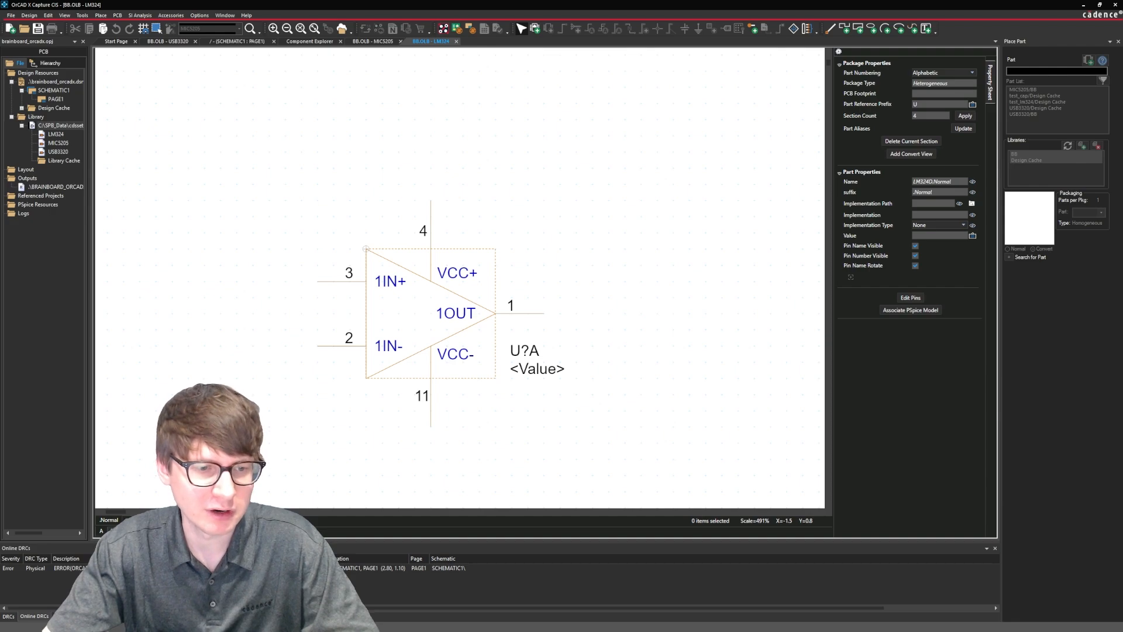
{"action": "left_click", "coordinate": [111, 530]}
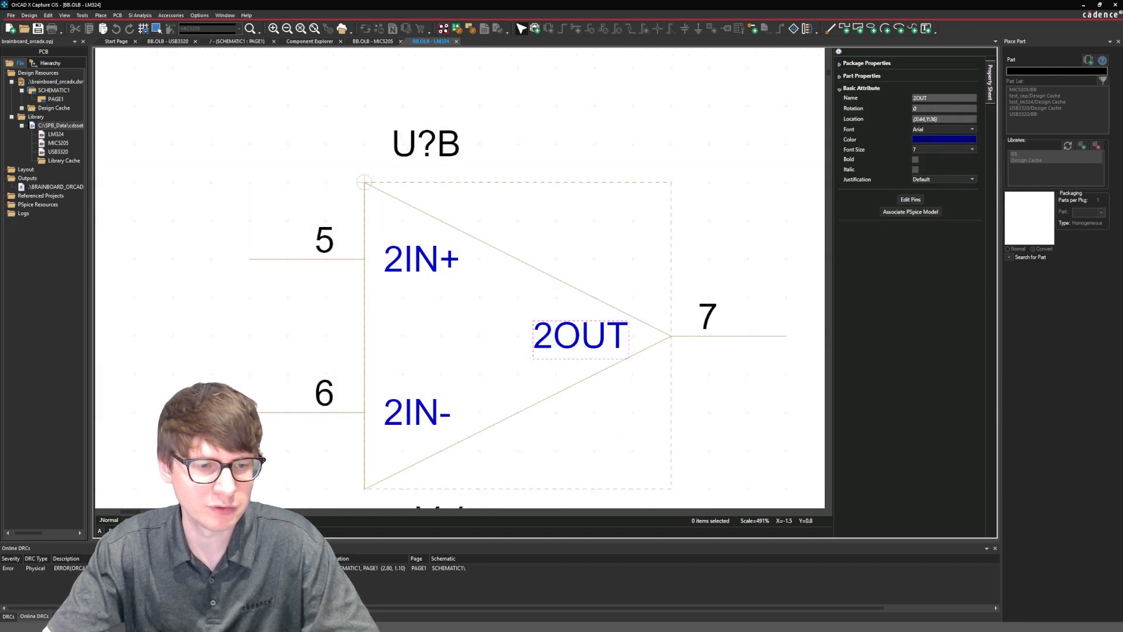
{"action": "left_click", "coordinate": [122, 531]}
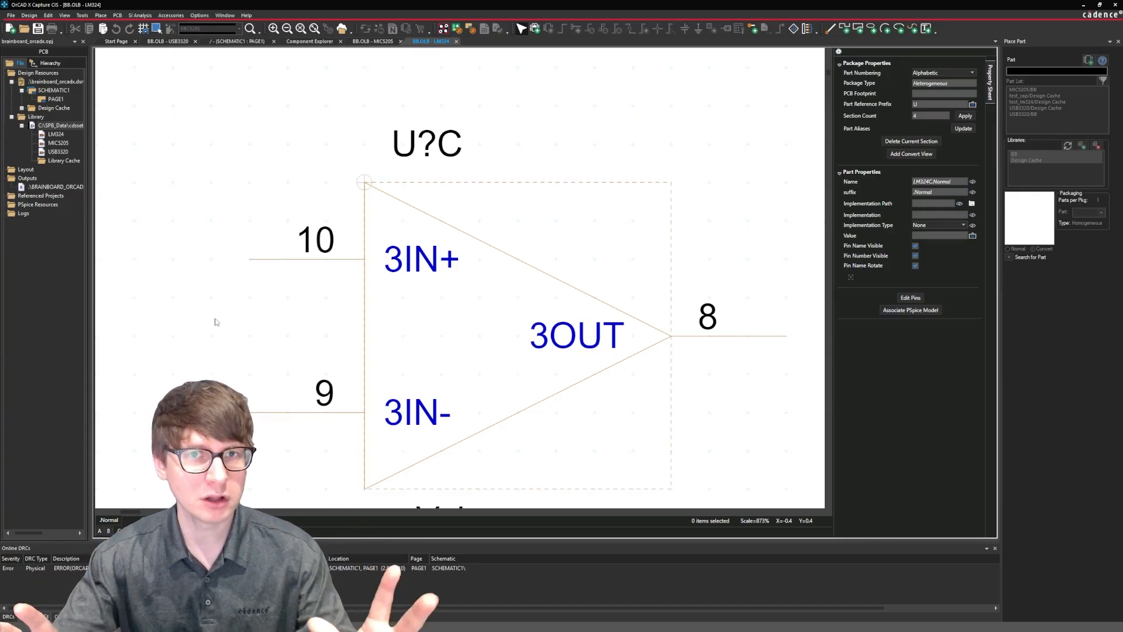
Examine all four LM324 sections side by side in the package view, then close that view.
{"action": "left_click", "coordinate": [64, 15]}
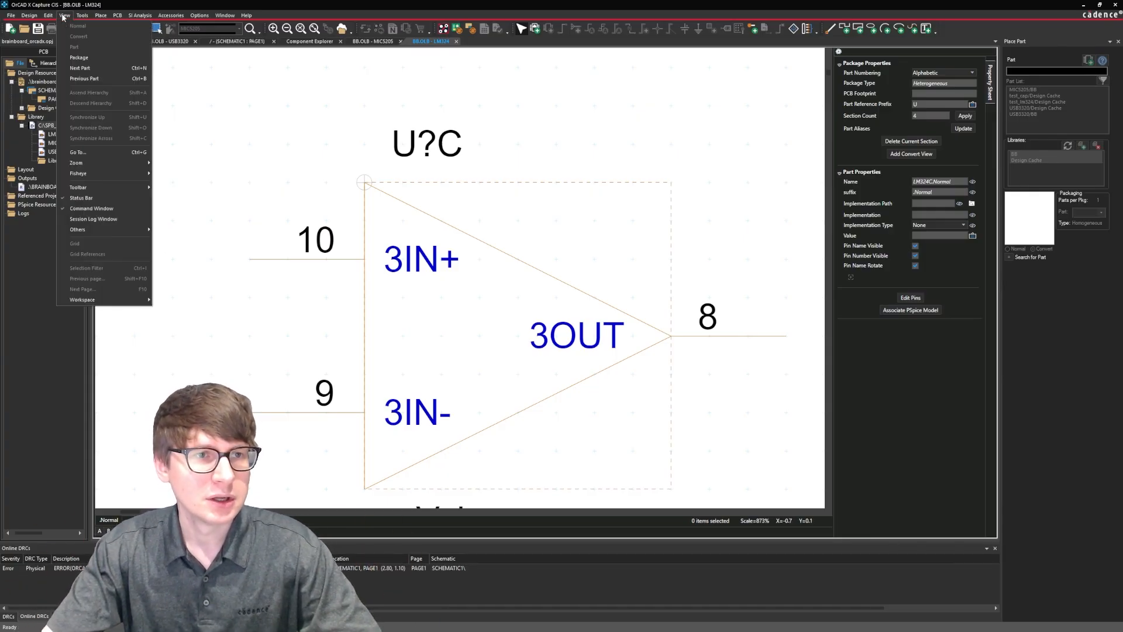
{"action": "left_click", "coordinate": [78, 56]}
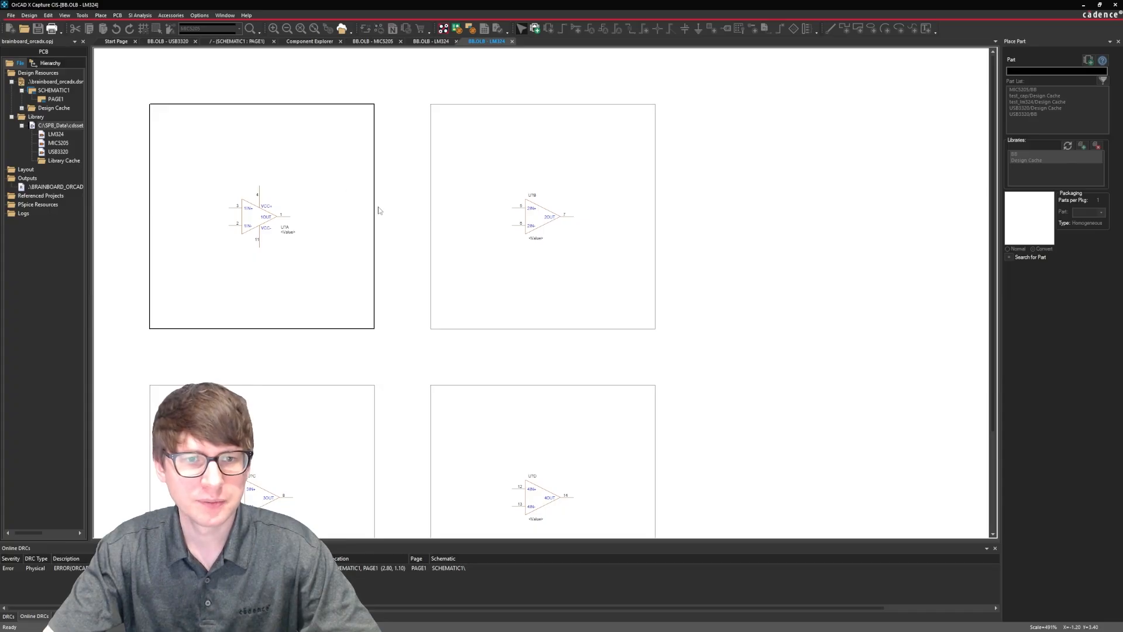
{"action": "scroll", "coordinate": [379, 211], "scroll_direction": "down", "scroll_amount": 5}
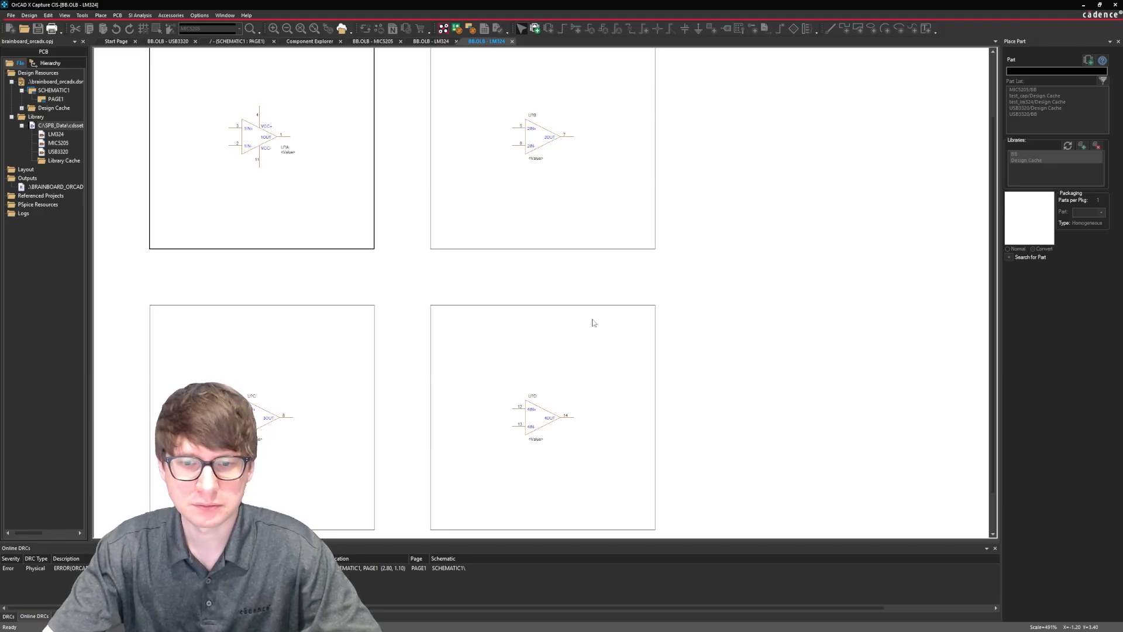
{"action": "left_click", "coordinate": [548, 407]}
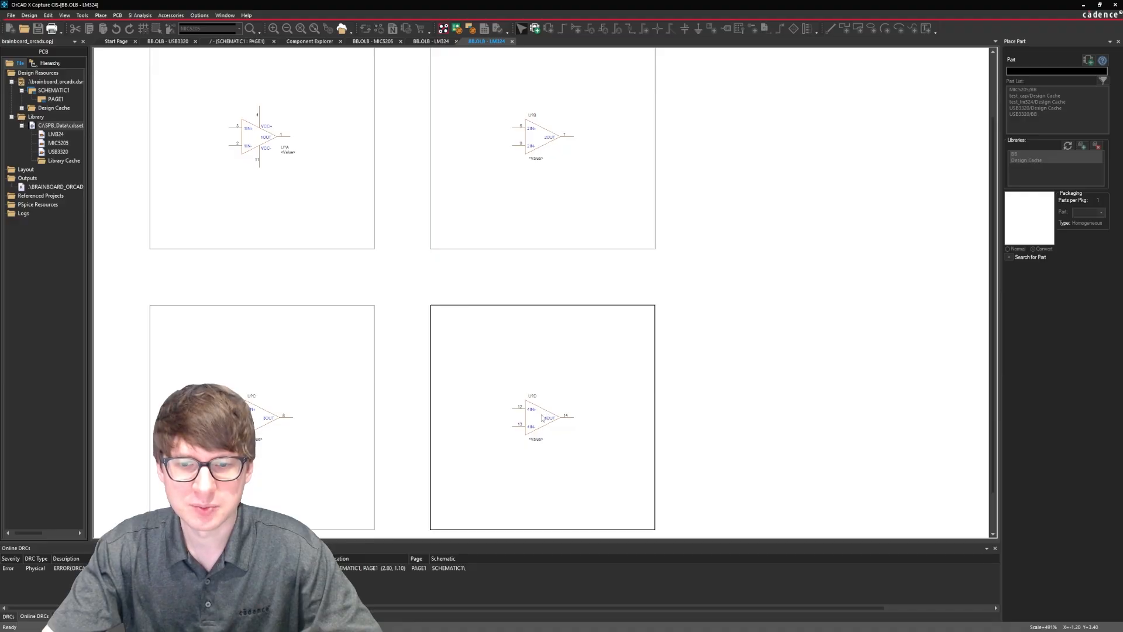
{"action": "right_click", "coordinate": [543, 418]}
{"action": "left_click", "coordinate": [540, 431]}
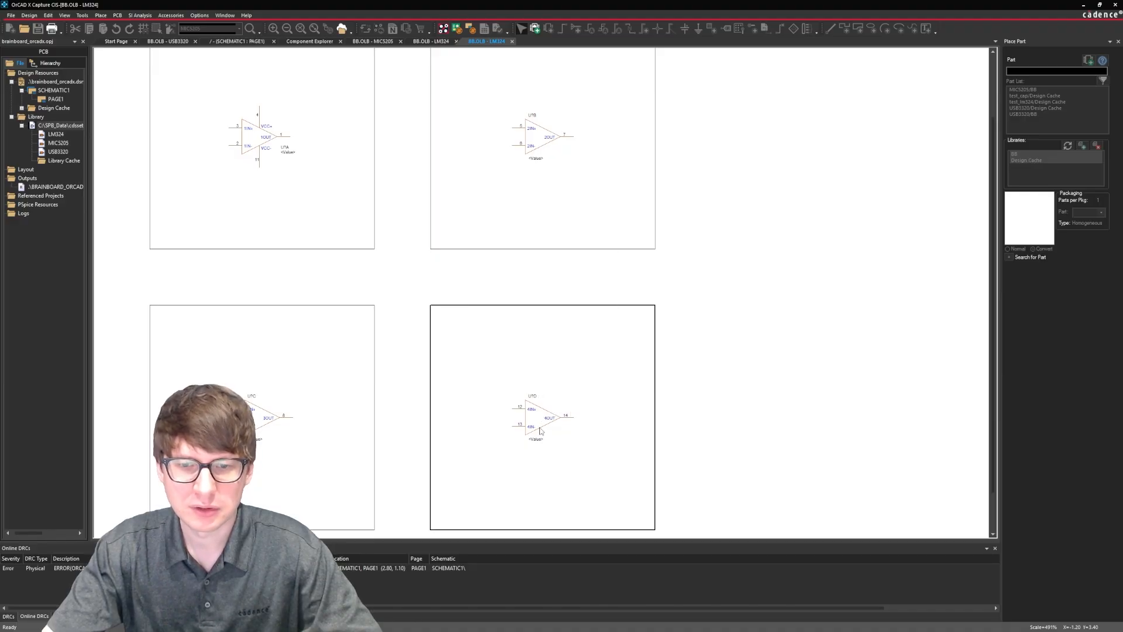
{"action": "left_click", "coordinate": [65, 15]}
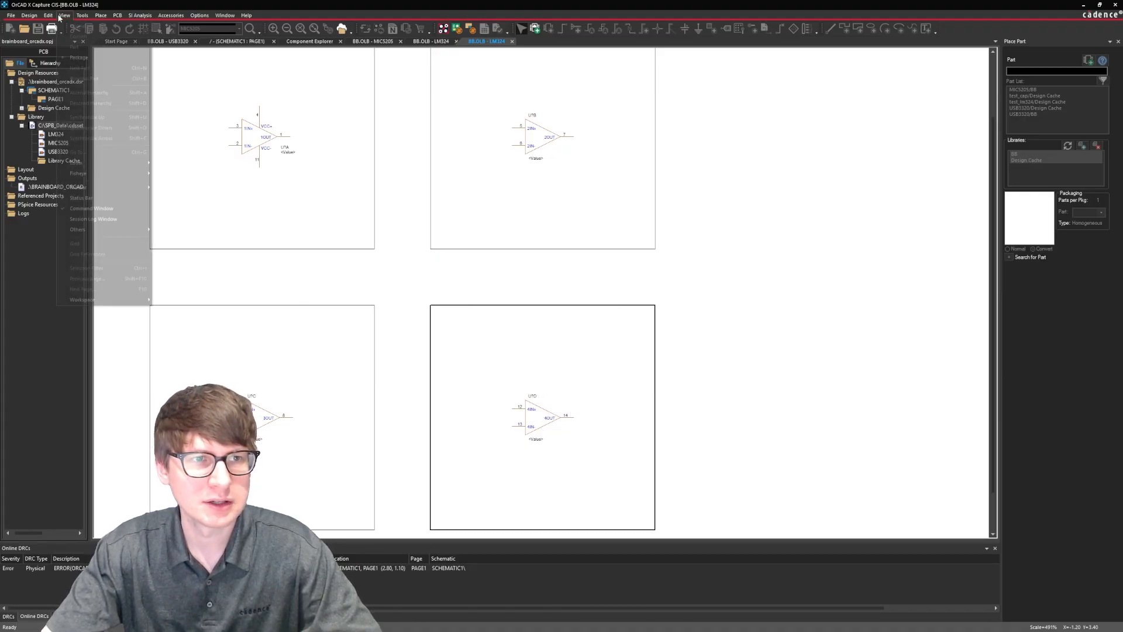
{"action": "left_click", "coordinate": [511, 41]}
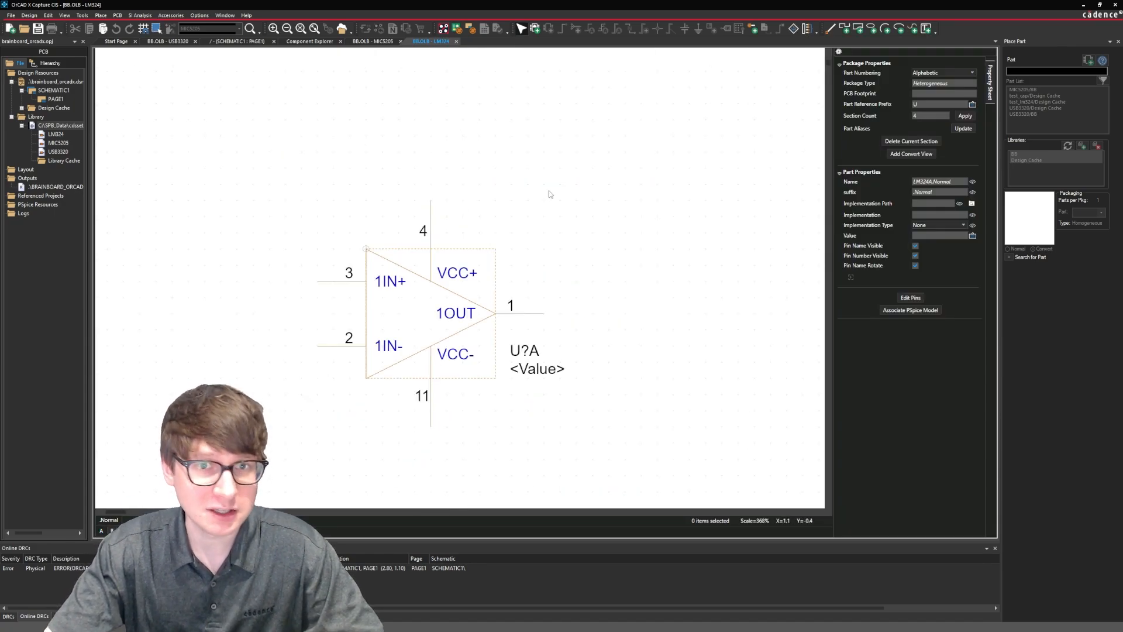
Open component CDN-IC-0008 for editing and start adding a schematic symbol to its models.
{"action": "left_click", "coordinate": [325, 42]}
{"action": "right_click", "coordinate": [399, 249]}
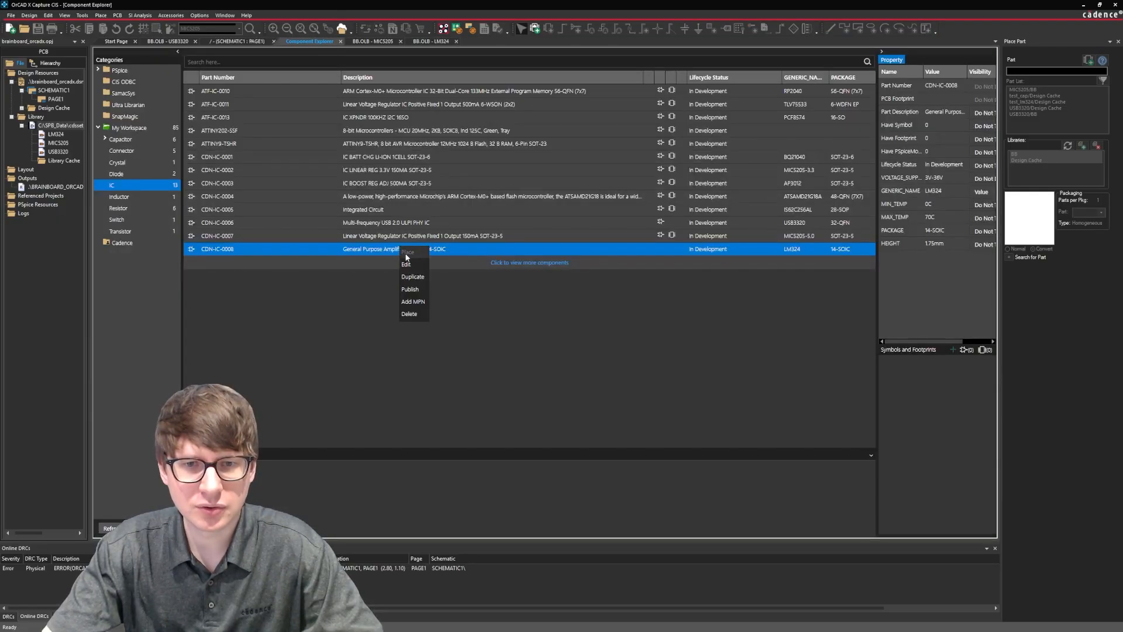
{"action": "left_click", "coordinate": [416, 269]}
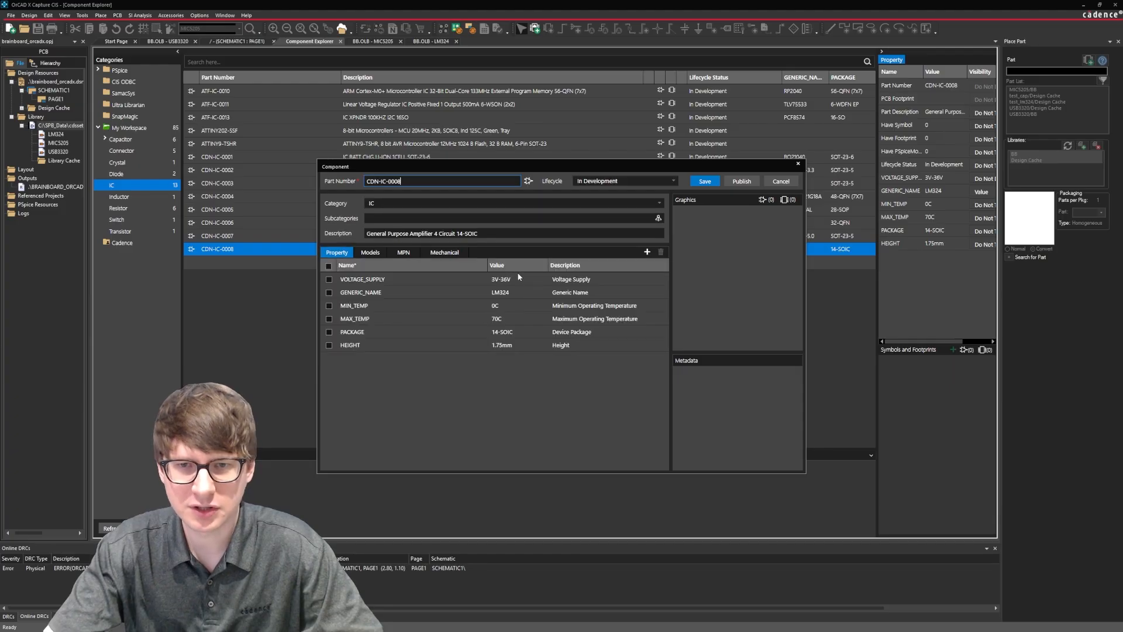
{"action": "left_click", "coordinate": [361, 254]}
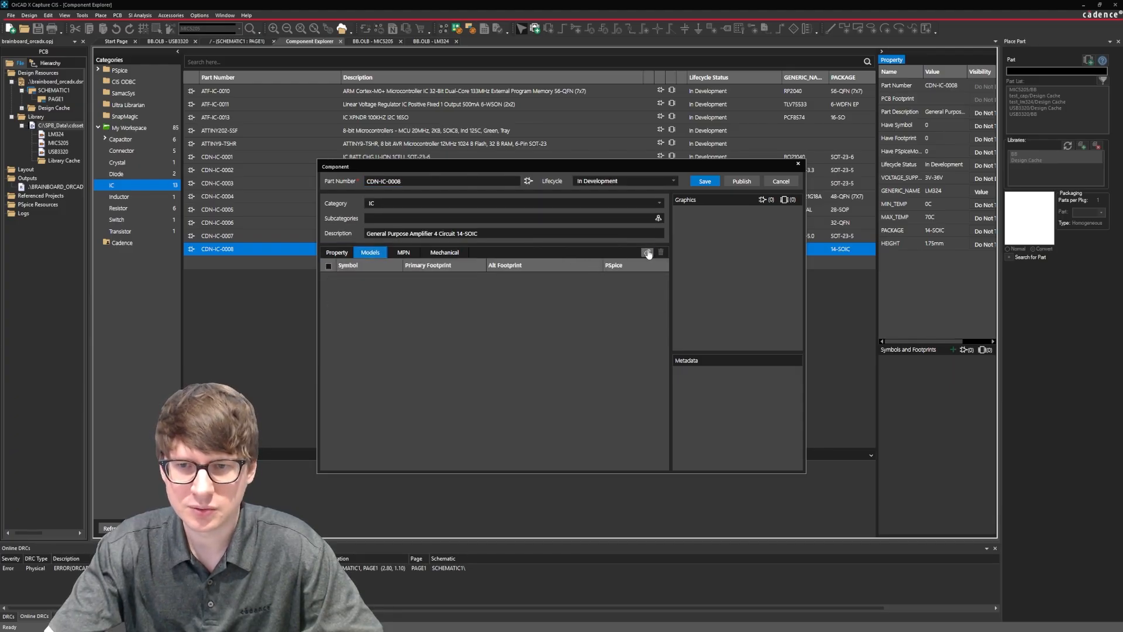
{"action": "left_click", "coordinate": [647, 251]}
{"action": "left_click", "coordinate": [632, 265]}
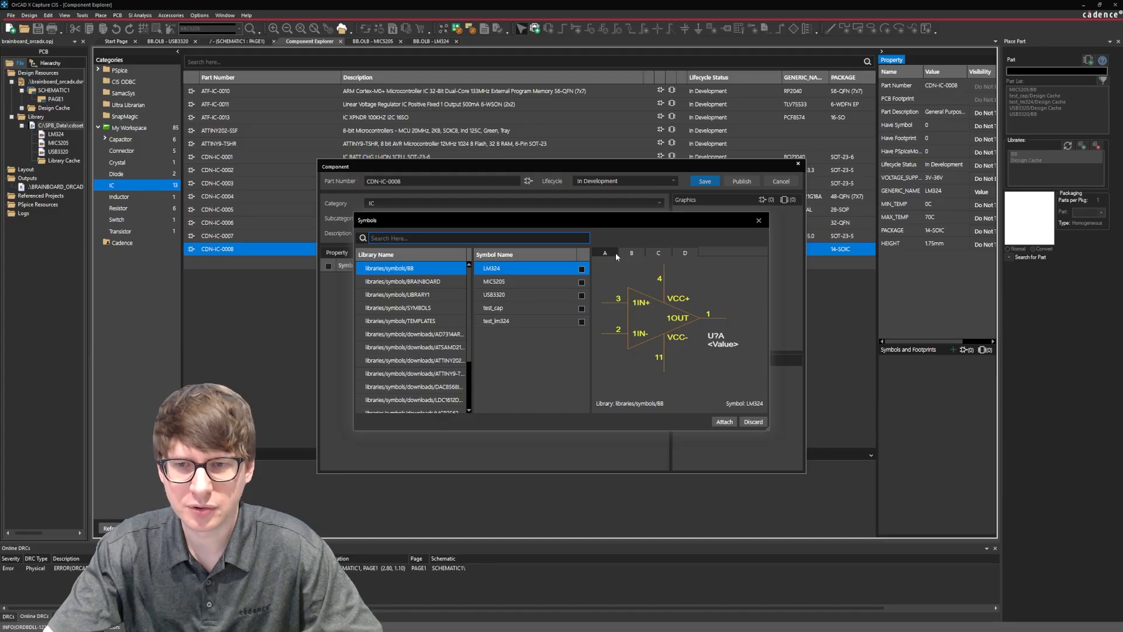
Preview sections A to D of the BB library's LM324 symbol before attaching it.
{"action": "left_click", "coordinate": [632, 252]}
{"action": "left_click", "coordinate": [658, 252]}
{"action": "left_click", "coordinate": [686, 253]}
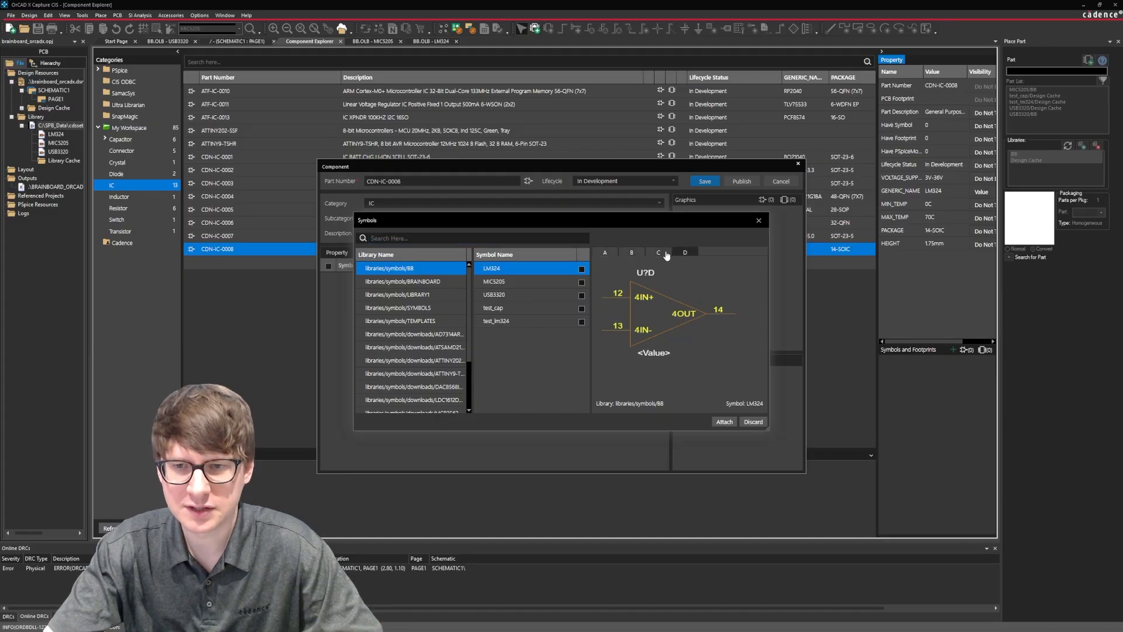
{"action": "left_click", "coordinate": [659, 252]}
{"action": "left_click", "coordinate": [632, 252]}
{"action": "left_click", "coordinate": [612, 253]}
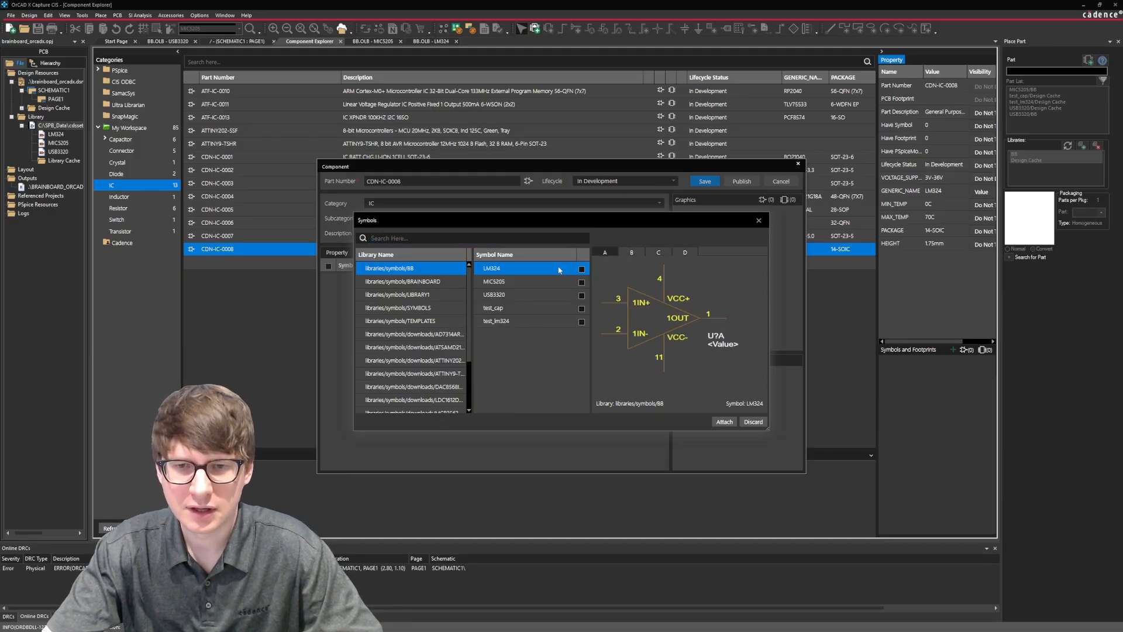
Attach the LM324 symbol from the BB library to CDN-IC-0008 and save the component.
{"action": "left_click", "coordinate": [581, 269]}
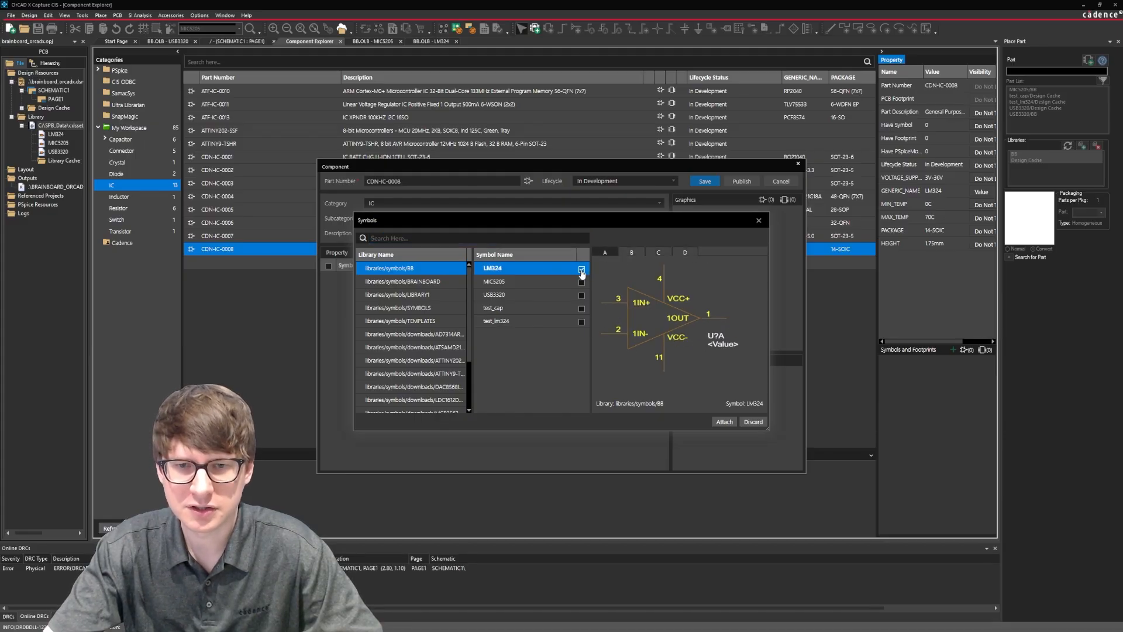
{"action": "left_click", "coordinate": [724, 422]}
{"action": "left_click", "coordinate": [705, 181]}
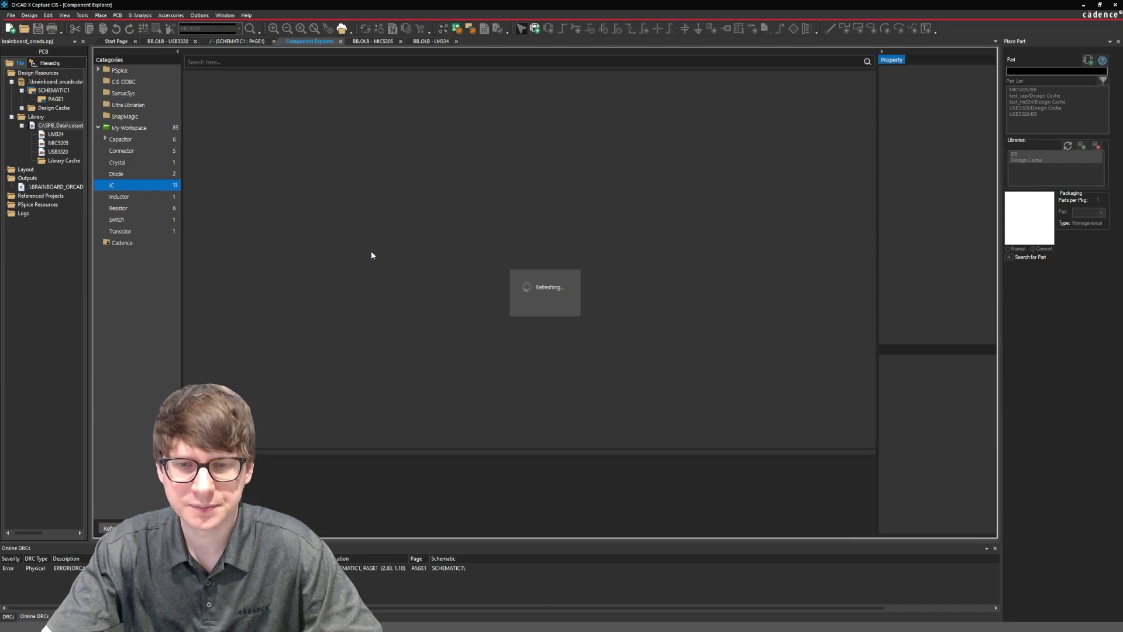
Place CDN-IC-0008's four sections on the schematic page, A, B and C in a row beside the USB3320 and D below C.
{"action": "right_click", "coordinate": [370, 251]}
{"action": "left_click", "coordinate": [386, 259]}
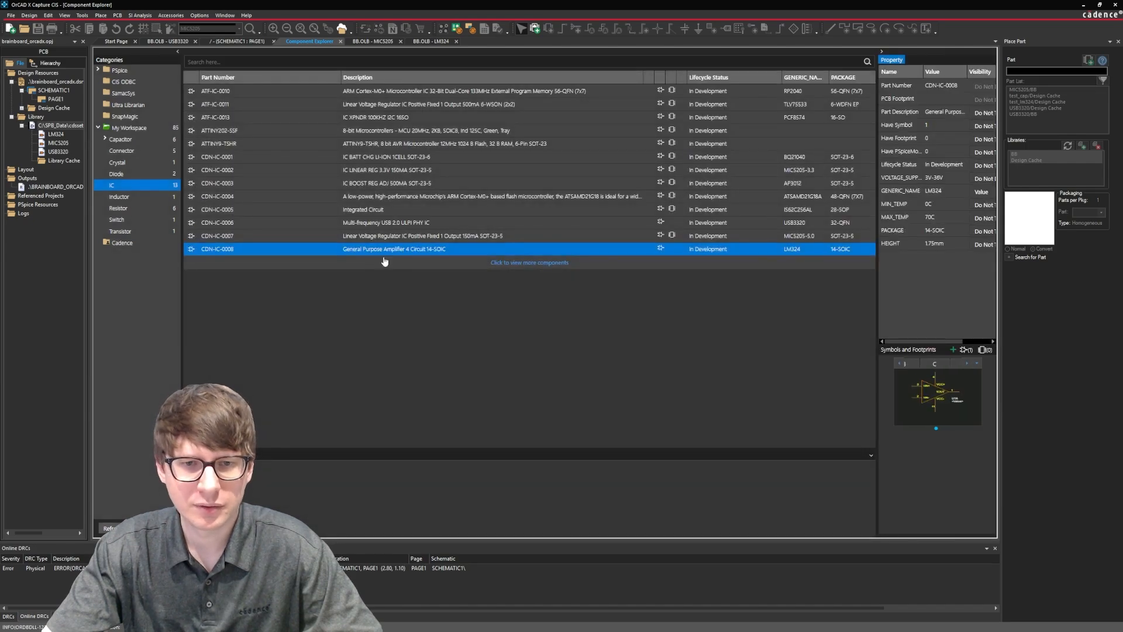
{"action": "left_click", "coordinate": [525, 195]}
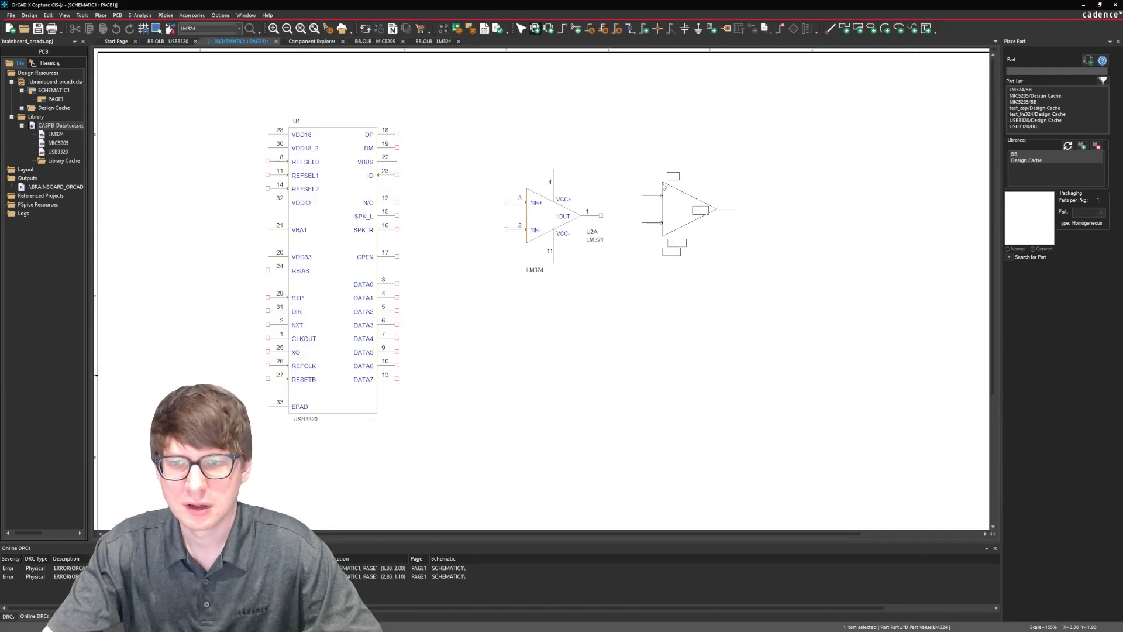
{"action": "left_click", "coordinate": [662, 193]}
{"action": "left_click", "coordinate": [798, 193]}
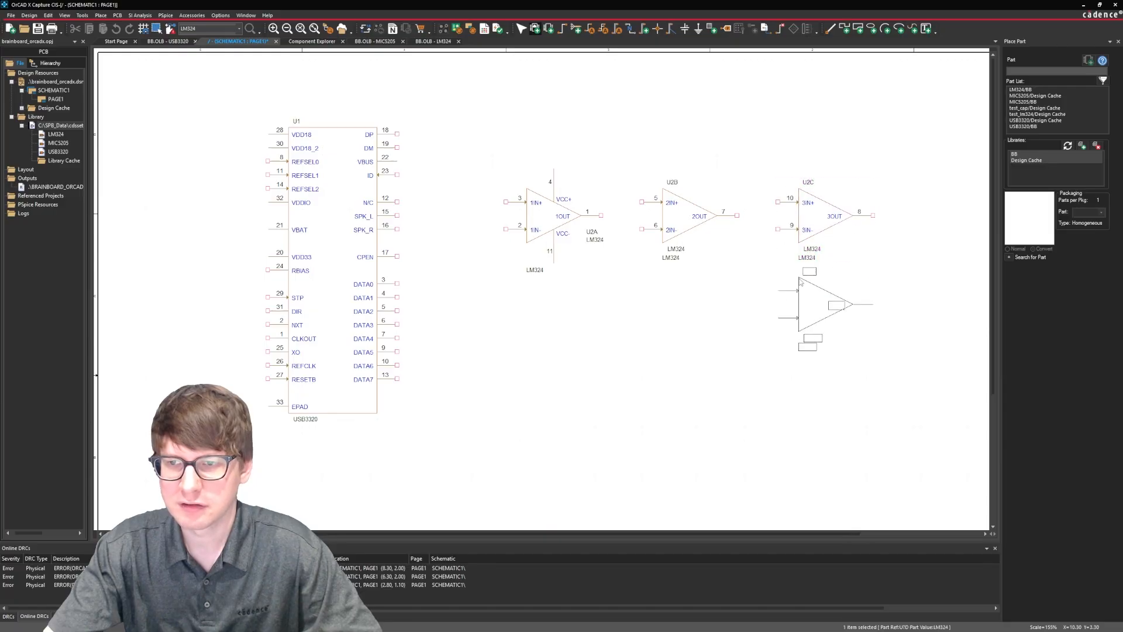
{"action": "left_click", "coordinate": [797, 302]}
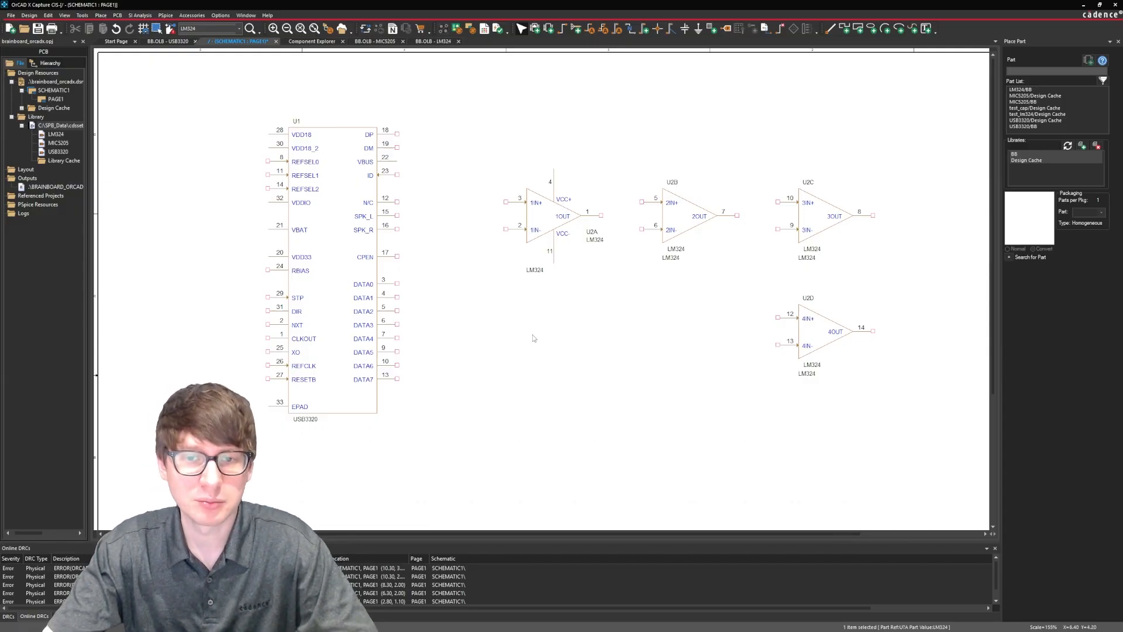
Draw a short horizontal wire stub leftward from U2A's 1IN- pin.
{"action": "key", "text": "w"}
{"action": "left_click", "coordinate": [506, 229]}
{"action": "left_click", "coordinate": [479, 228]}
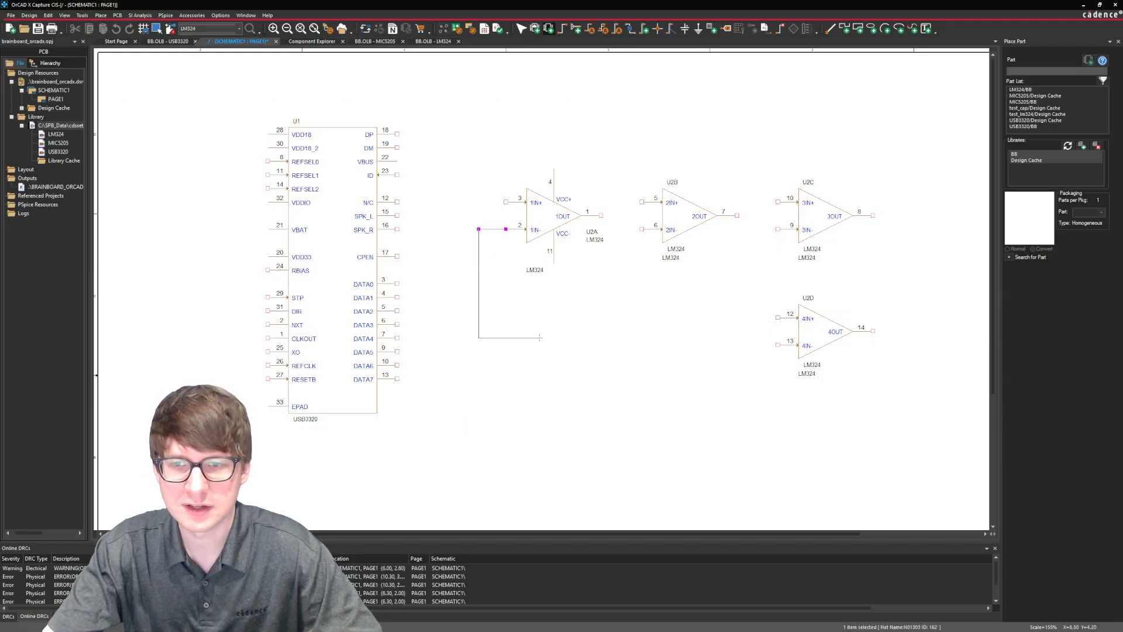
{"action": "key", "text": "Escape"}
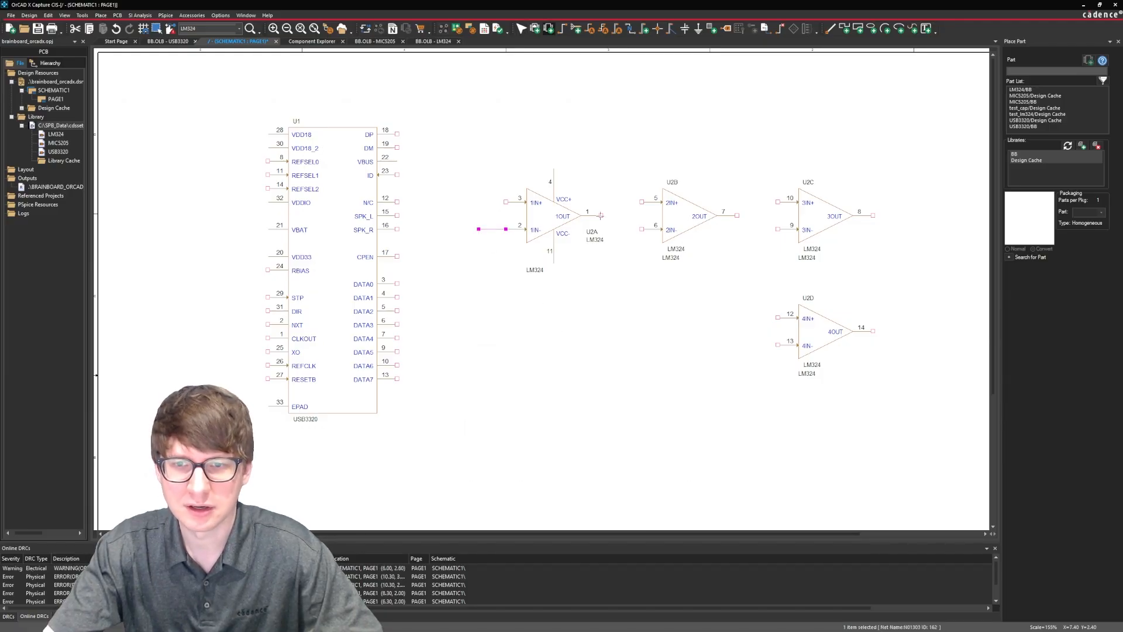
Wire U2A's 1OUT pin to U2B's 2IN+ pin, and move U2B up and slightly left with the wire attached.
{"action": "left_click", "coordinate": [600, 216]}
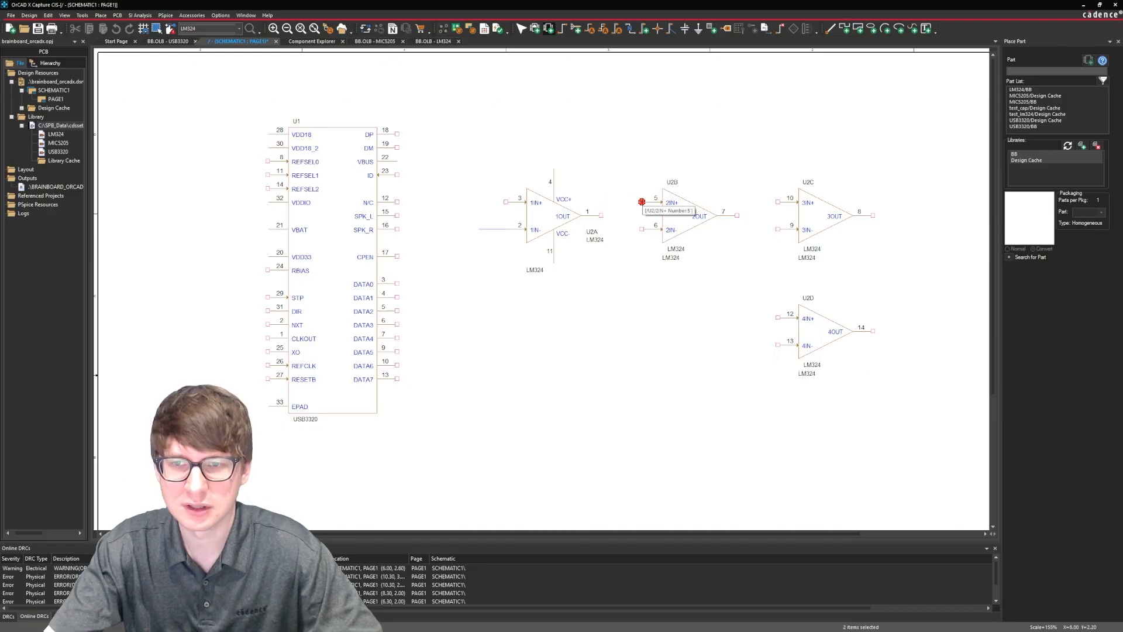
{"action": "left_click", "coordinate": [642, 202]}
{"action": "key", "text": "Escape"}
{"action": "mouse_move", "coordinate": [686, 226]}
{"action": "left_mouse_down"}
{"action": "mouse_move", "coordinate": [692, 272]}
{"action": "mouse_move", "coordinate": [693, 176]}
{"action": "mouse_move", "coordinate": [685, 204]}
{"action": "mouse_move", "coordinate": [681, 194]}
{"action": "left_mouse_up"}
{"action": "left_click", "coordinate": [660, 325]}
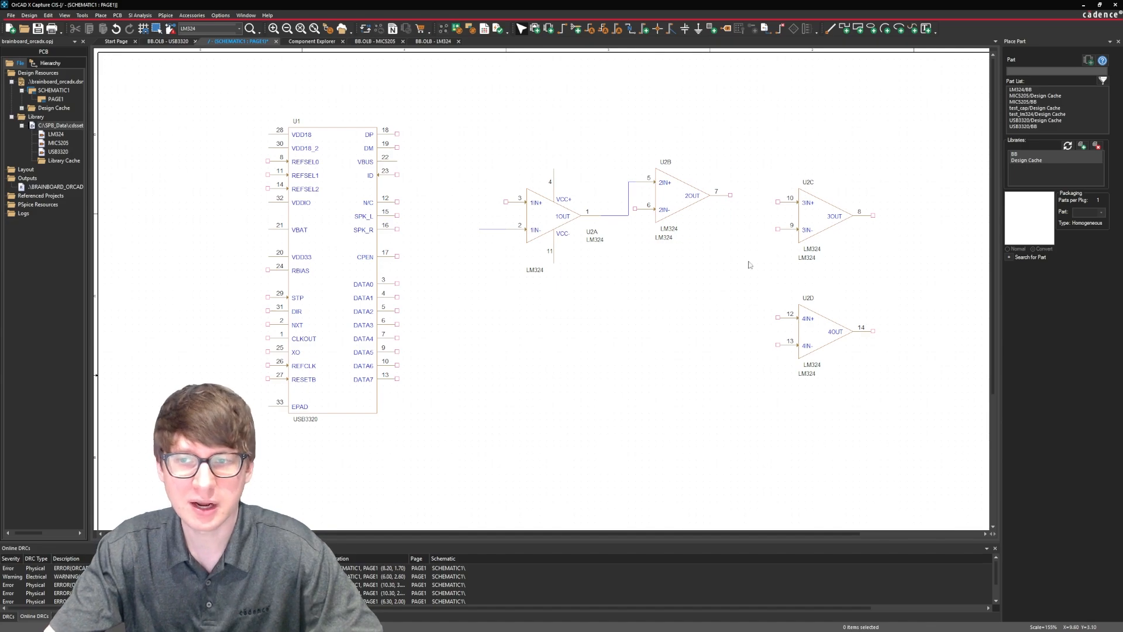
{"action": "left_click_drag", "start_coordinate": [909, 119], "coordinate": [537, 417]}
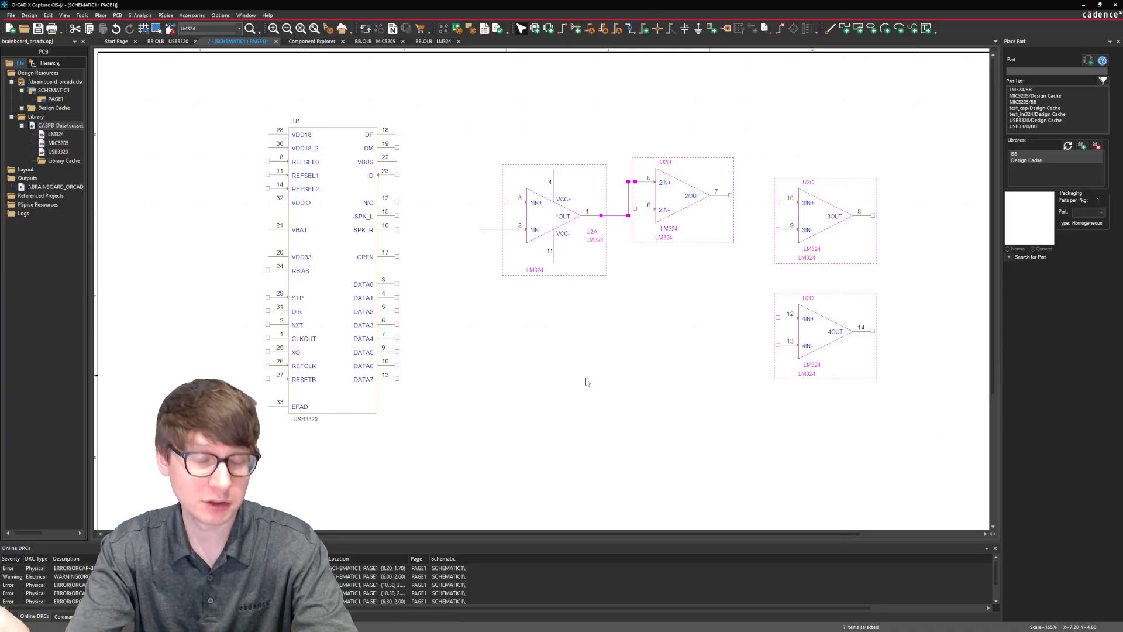
{"action": "left_click", "coordinate": [588, 381]}
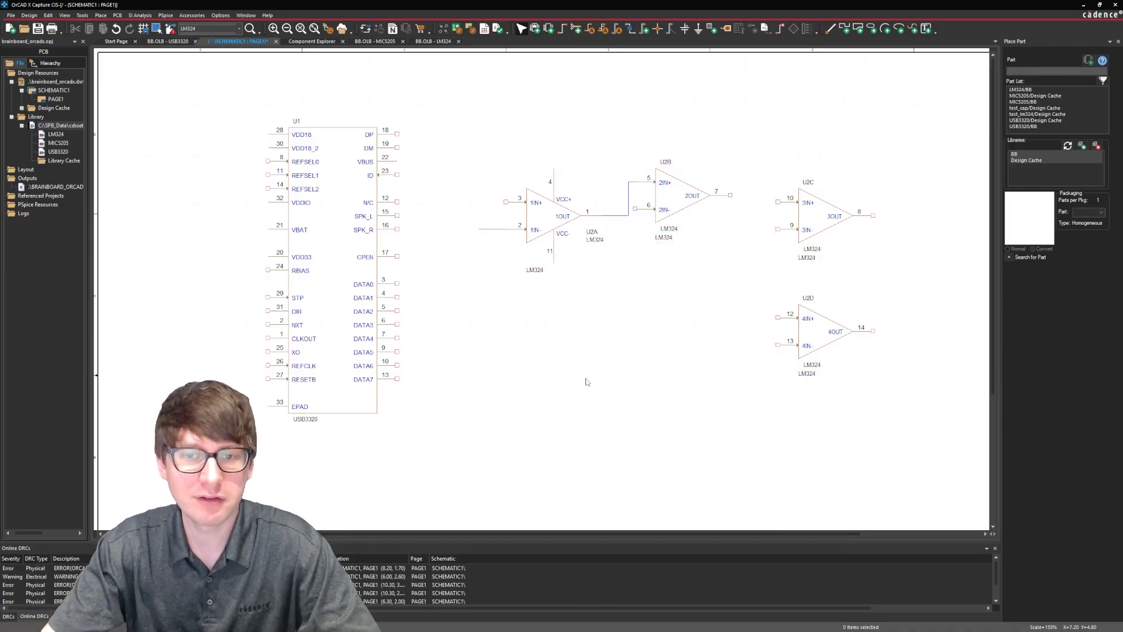
{"action": "left_click_drag", "start_coordinate": [499, 243], "coordinate": [487, 220]}
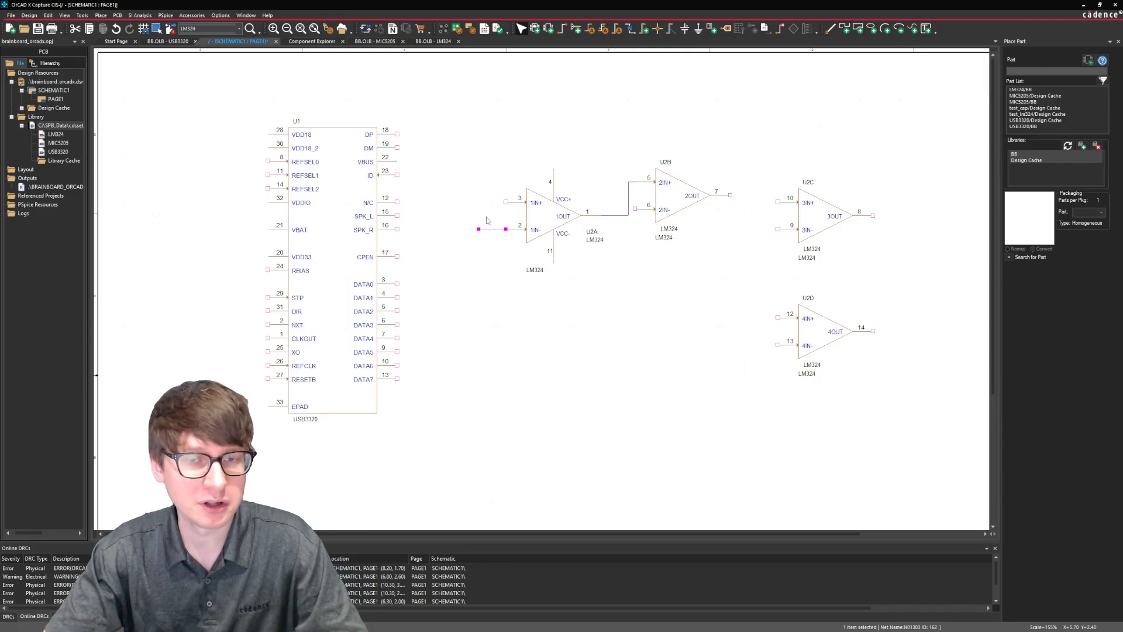
{"action": "left_click", "coordinate": [486, 220]}
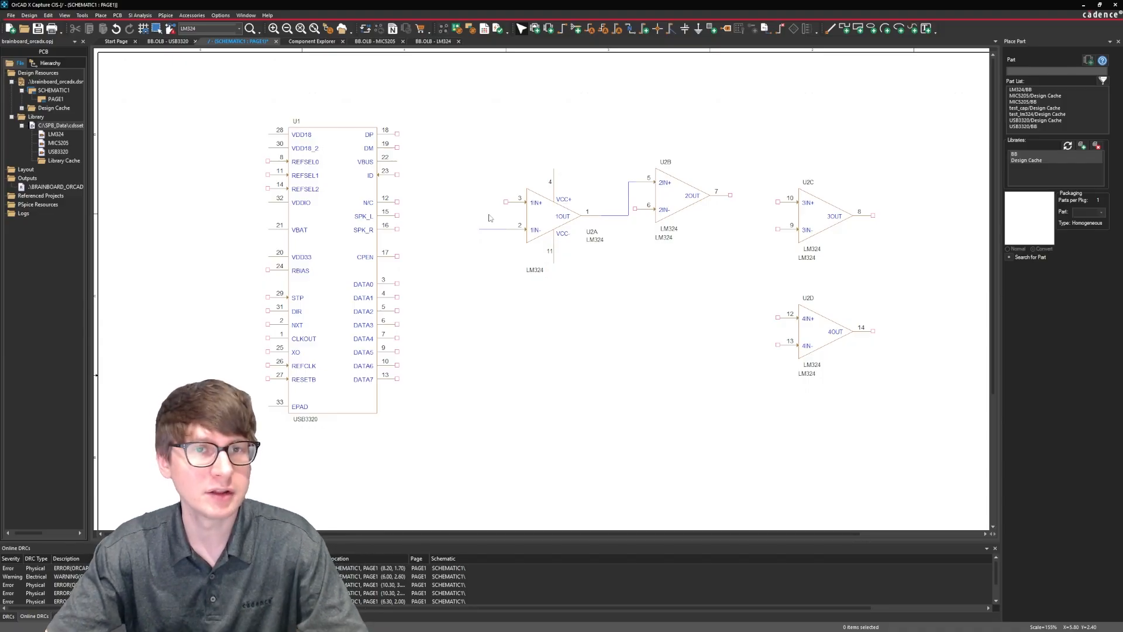
Move U2B down one grid step with its wire still attached.
{"action": "left_click_drag", "start_coordinate": [690, 196], "coordinate": [690, 202]}
{"action": "left_click", "coordinate": [685, 302]}
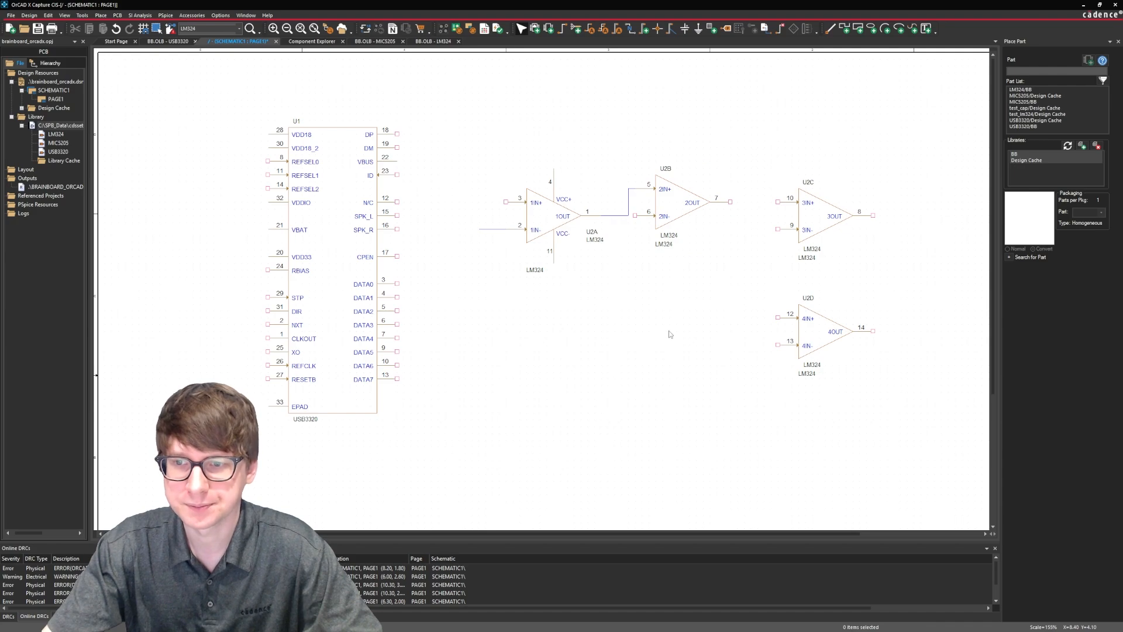